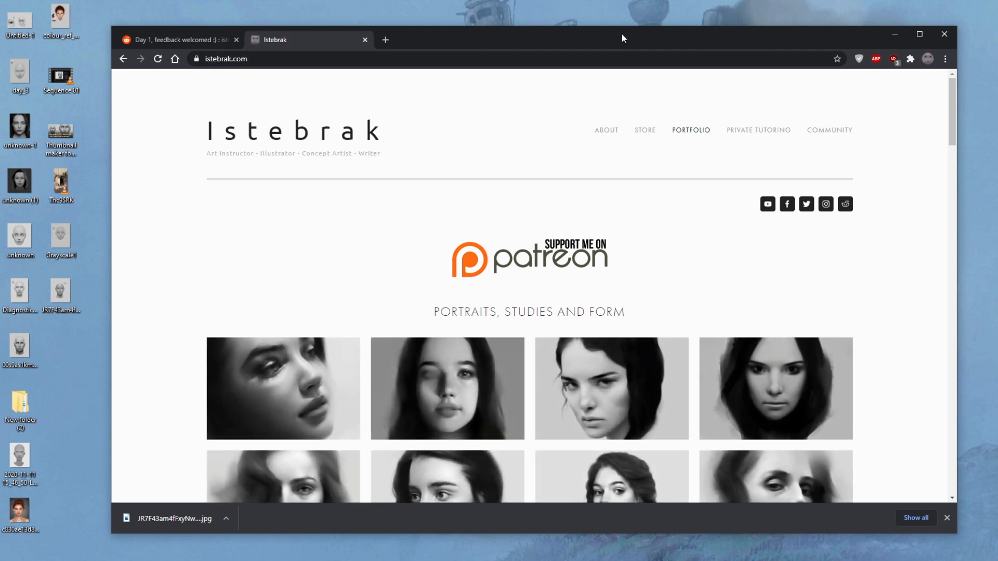
# - Open the r/istebrak Reddit community from the artist's website and browse to its pinned posts
pyautogui.click(845, 204)
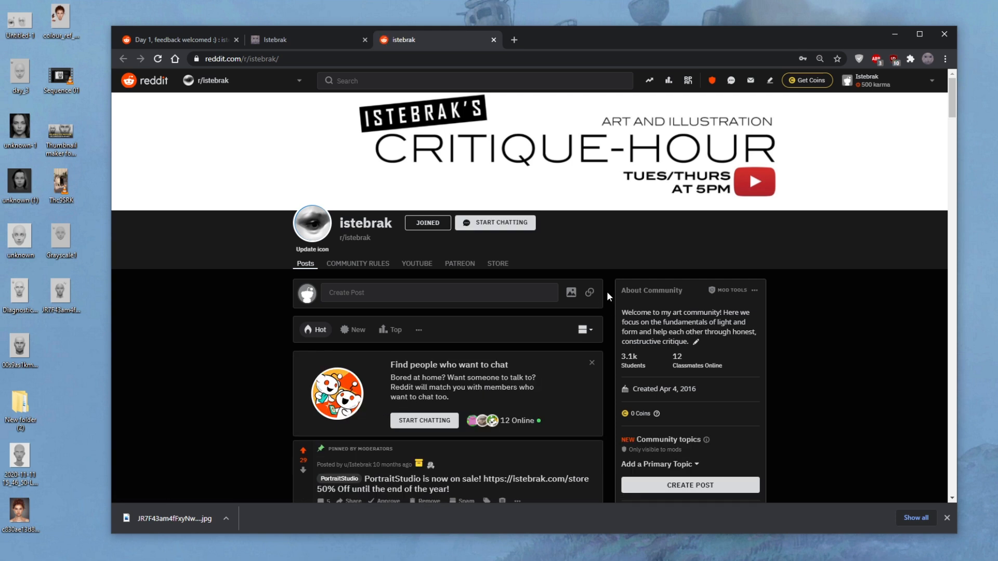
pyautogui.scroll(-1, 607, 295)
pyautogui.scroll(-1, 606, 295)
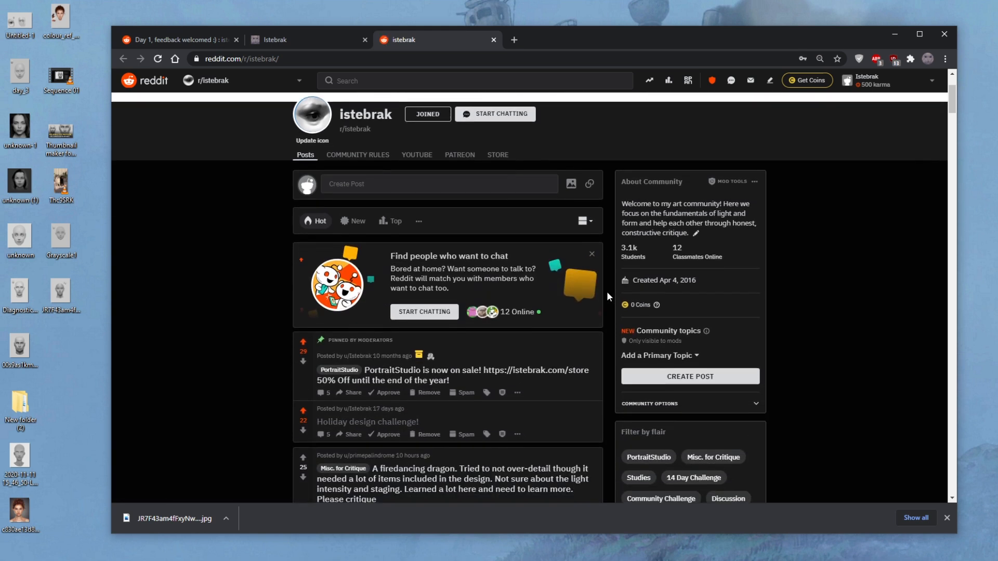
pyautogui.scroll(-1, 607, 293)
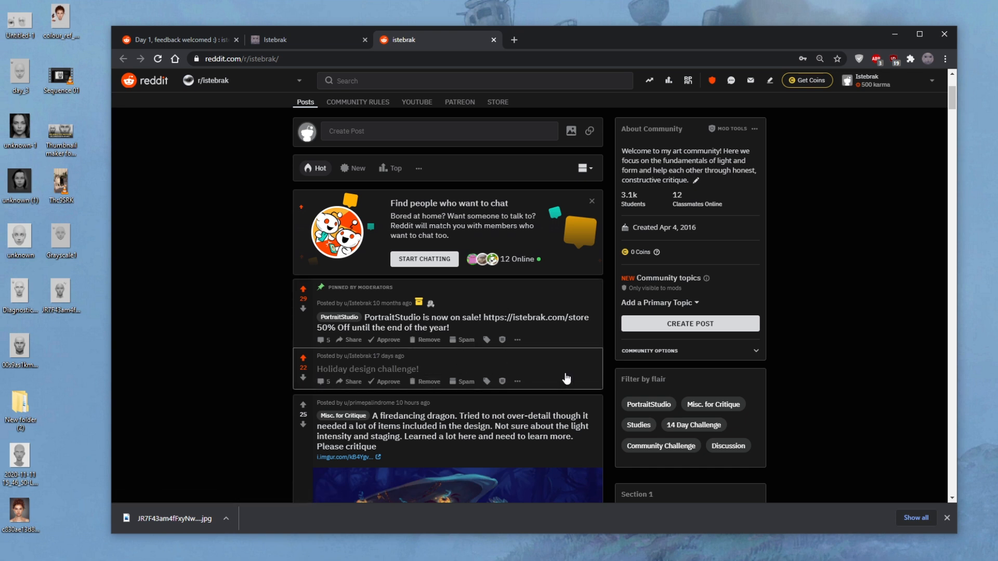
# - Check the system calendar for the current date and bring up December 2020
pyautogui.click(997, 560)
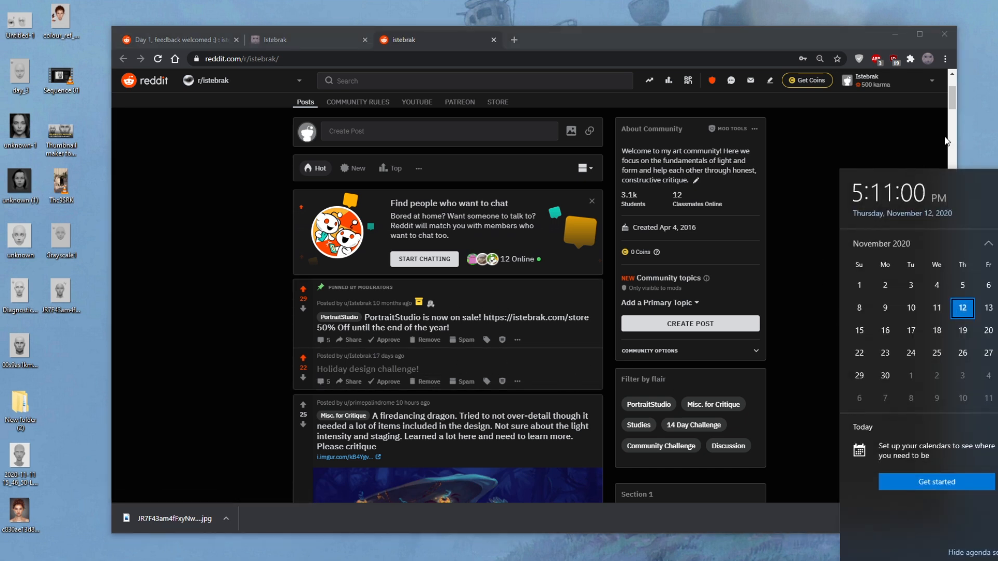
pyautogui.click(992, 99)
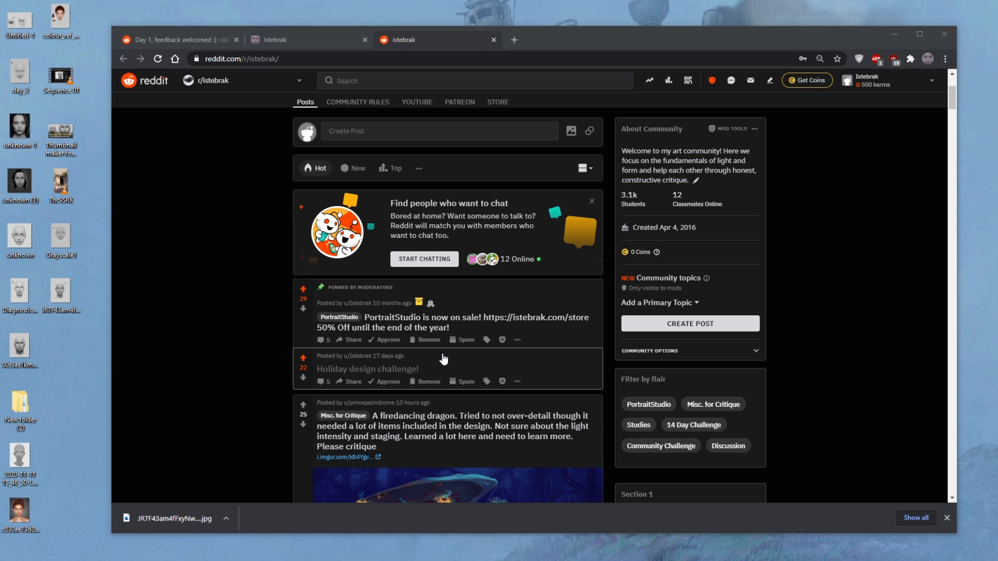
pyautogui.click(982, 560)
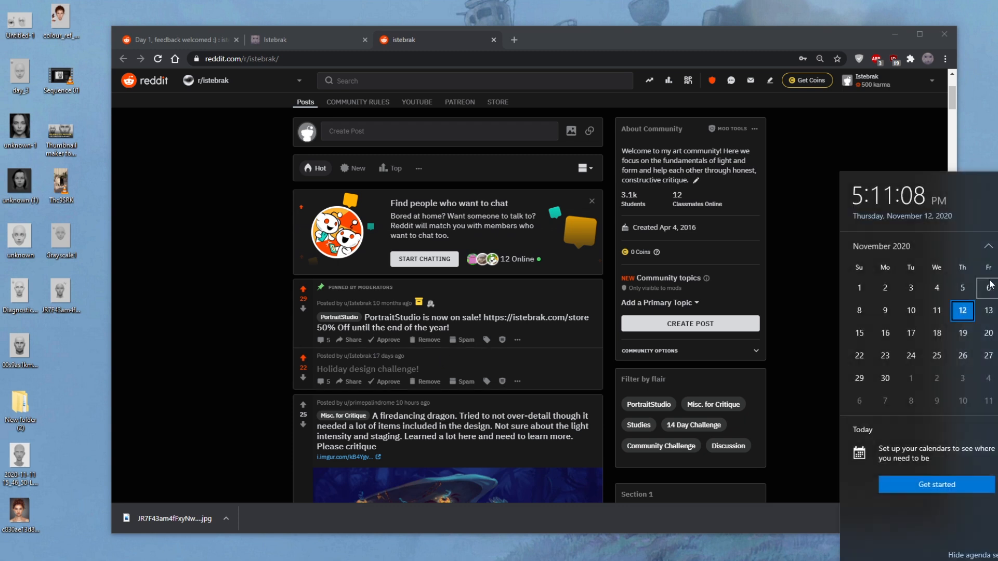
pyautogui.click(997, 244)
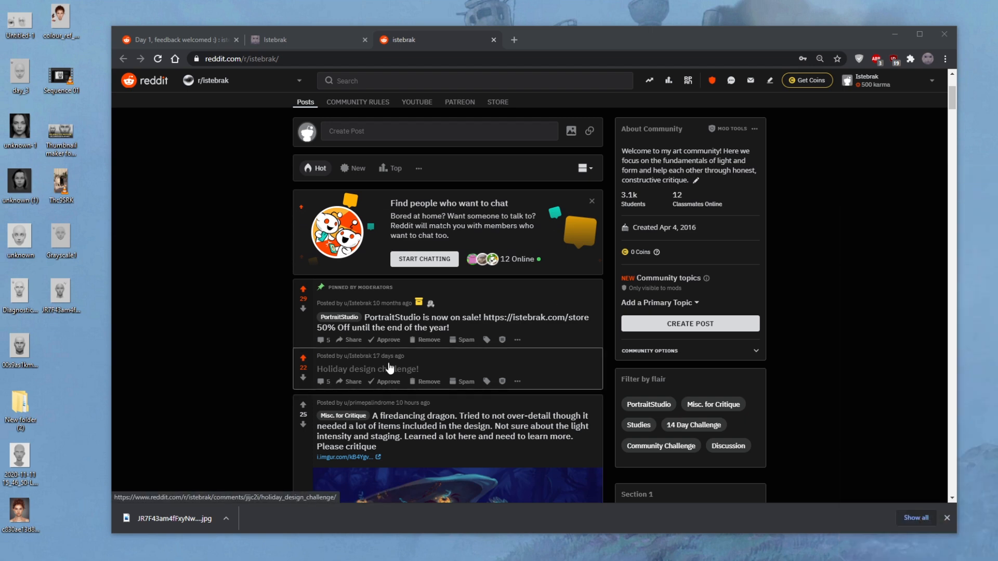
# - Read the pinned "Holiday design challenge!" post, return to the community feed and check the system calendar again
pyautogui.click(389, 368)
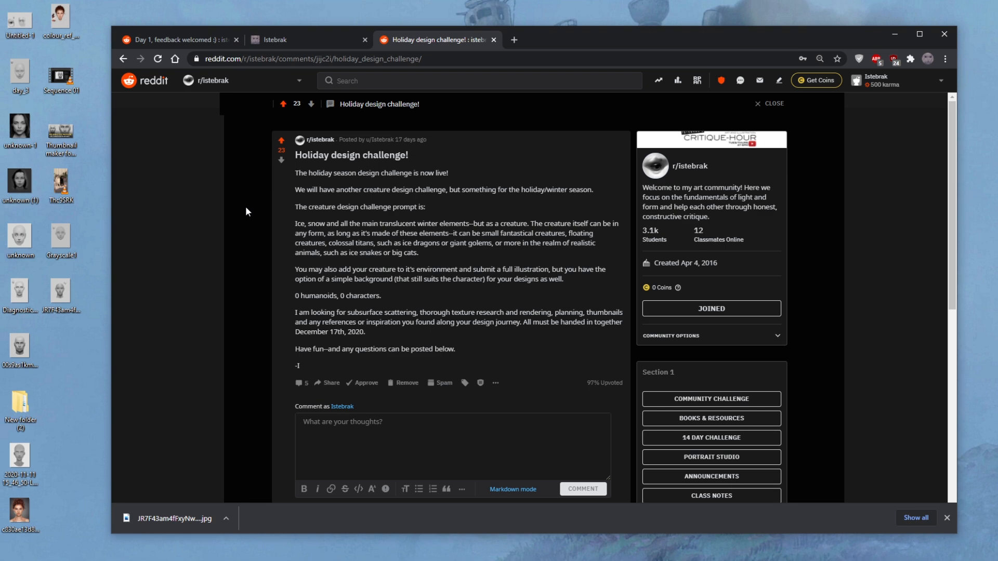
pyautogui.scroll(-6, 235, 298)
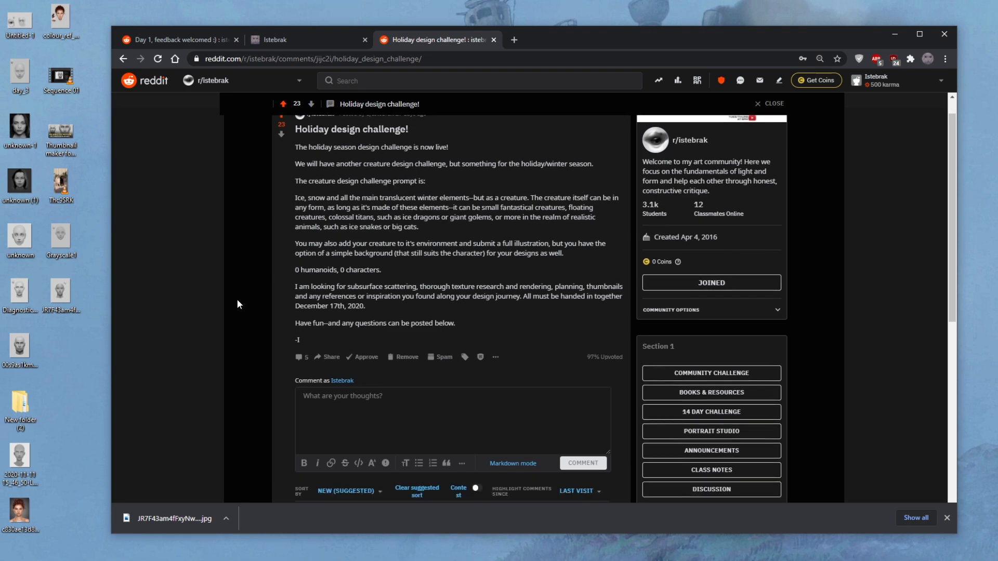
pyautogui.scroll(6, 242, 299)
pyautogui.click(123, 59)
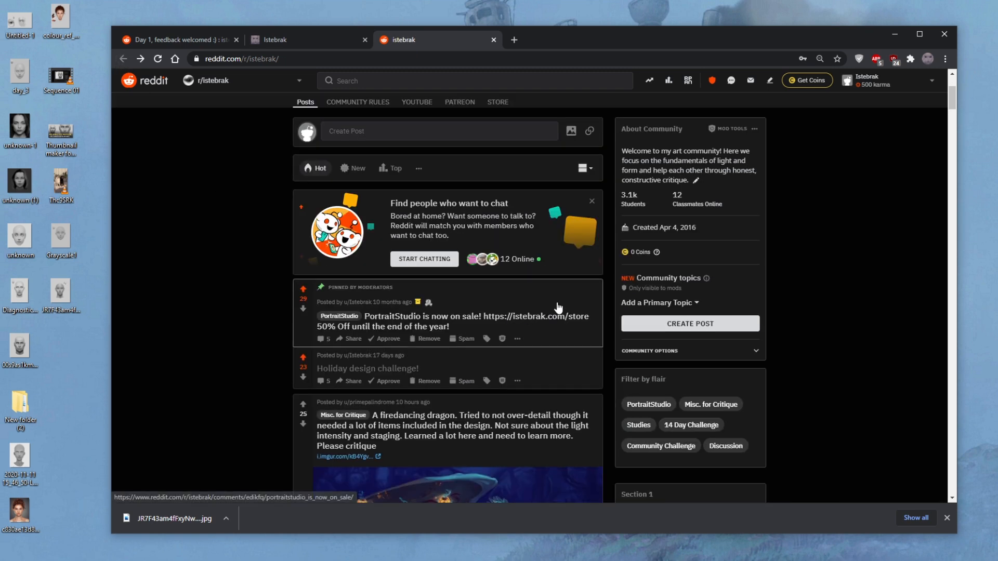
pyautogui.click(977, 560)
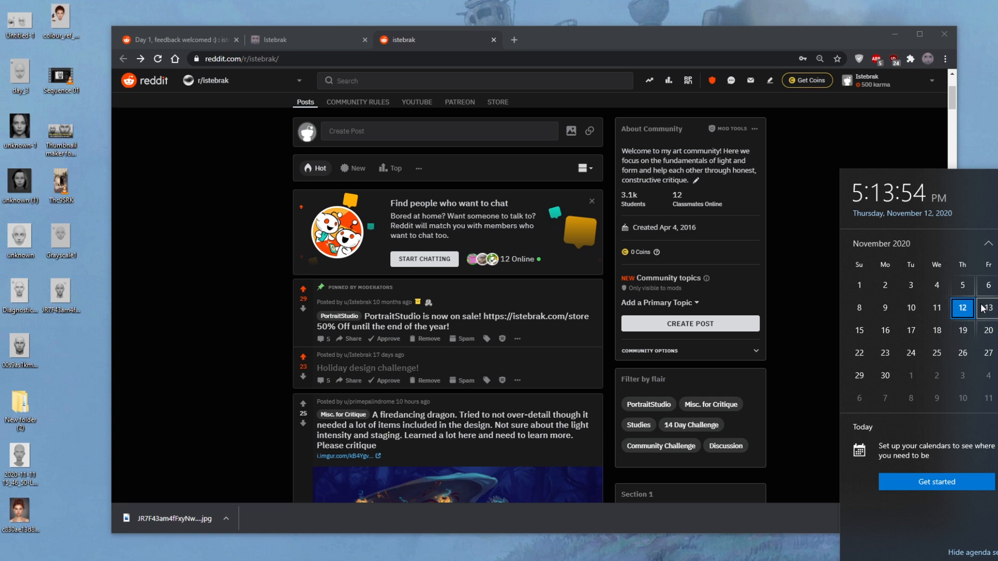
# - Open the Community page on istebrak.com and review its FAQ and the 14-day challenge rules and Q&A
pyautogui.click(314, 40)
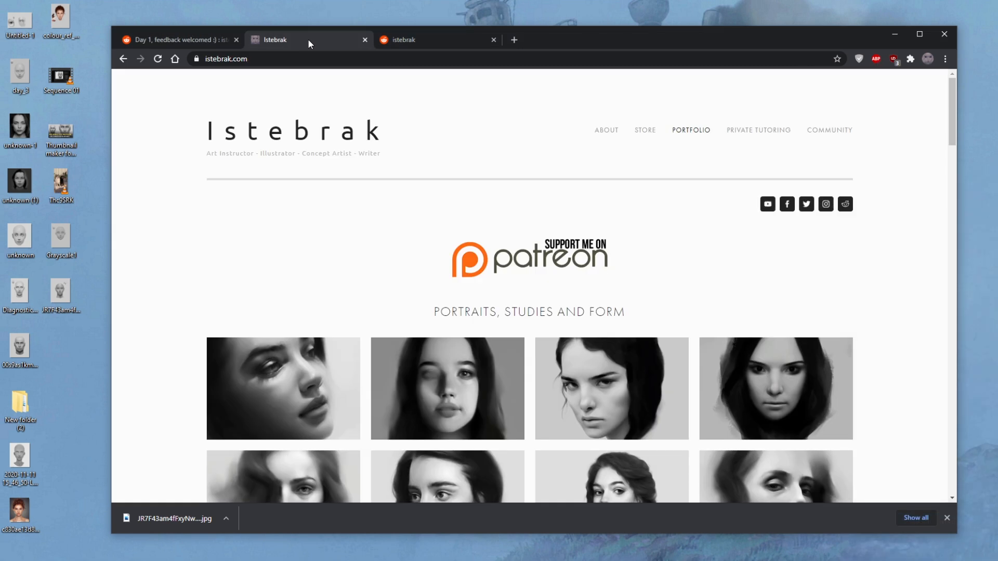
pyautogui.click(830, 131)
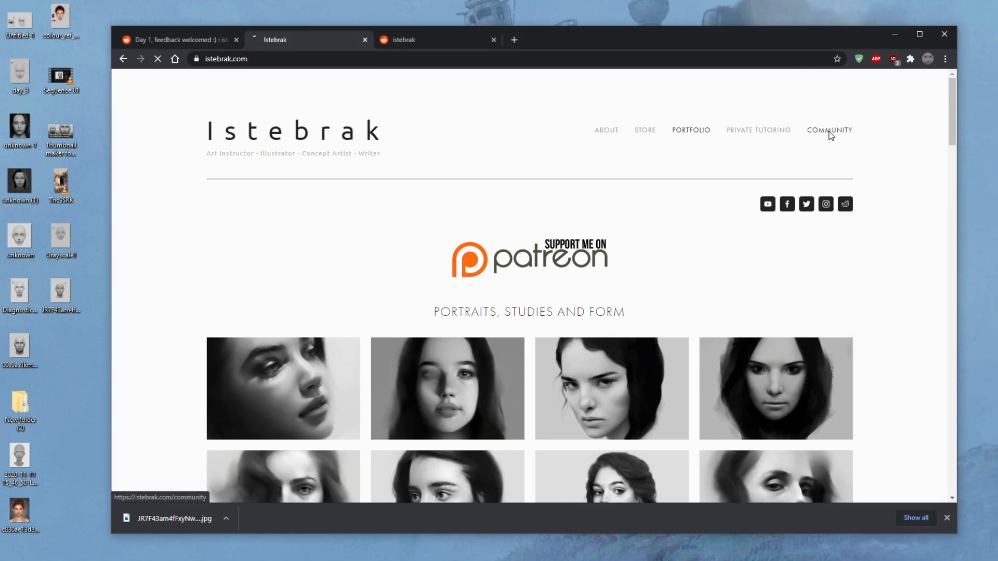
pyautogui.scroll(-5, 892, 286)
pyautogui.scroll(-20, 895, 287)
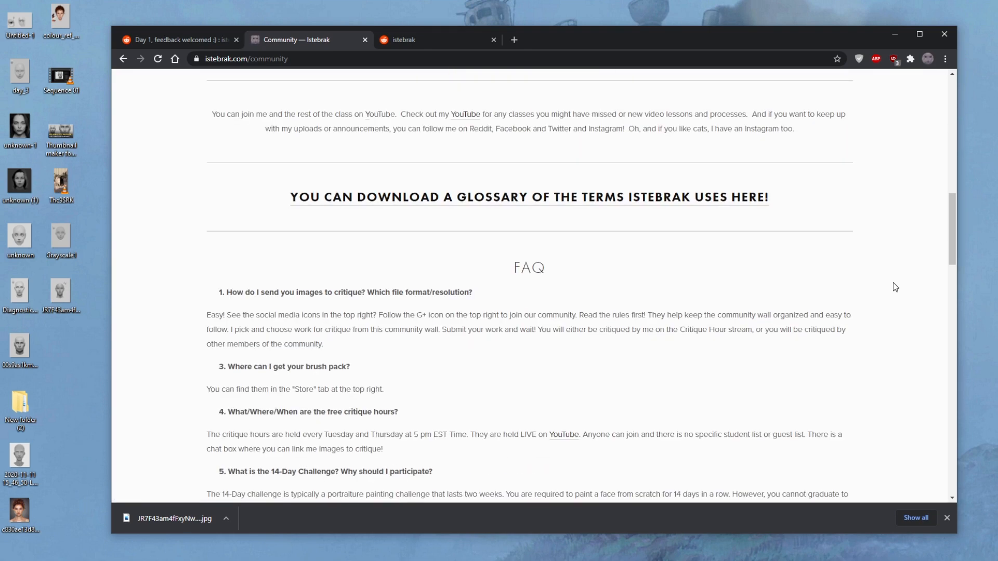
pyautogui.scroll(8, 895, 287)
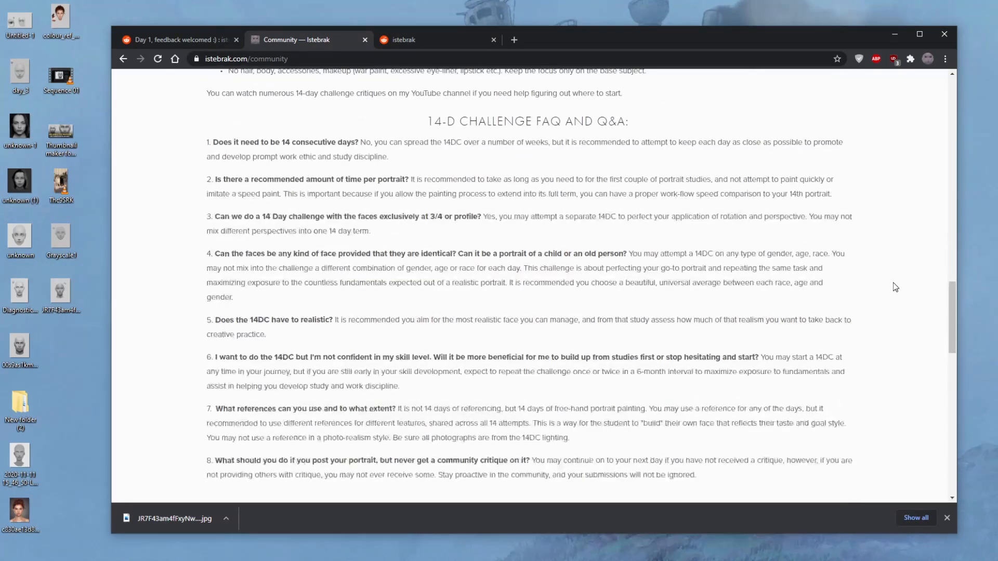
pyautogui.scroll(-15, 895, 288)
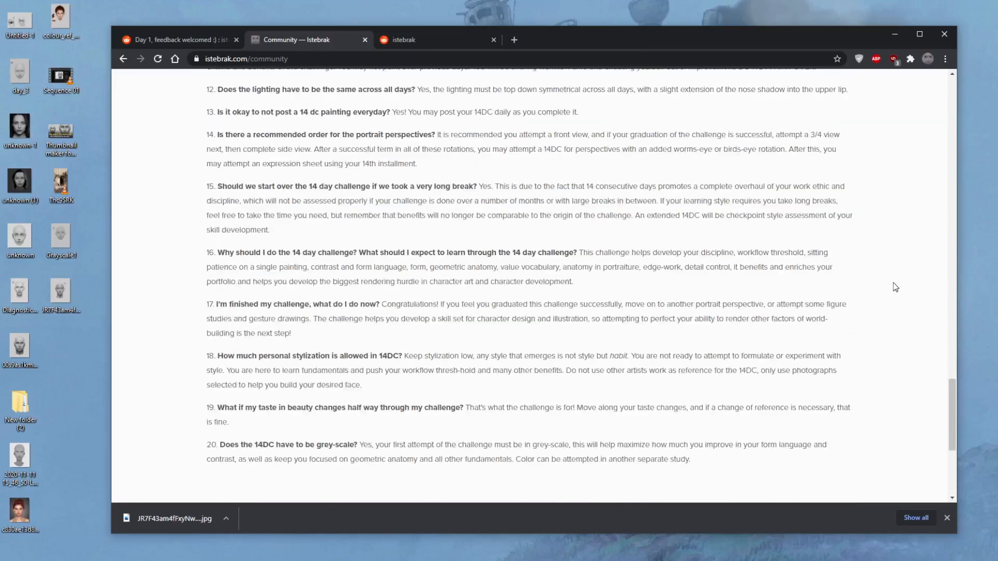
pyautogui.scroll(16, 534, 197)
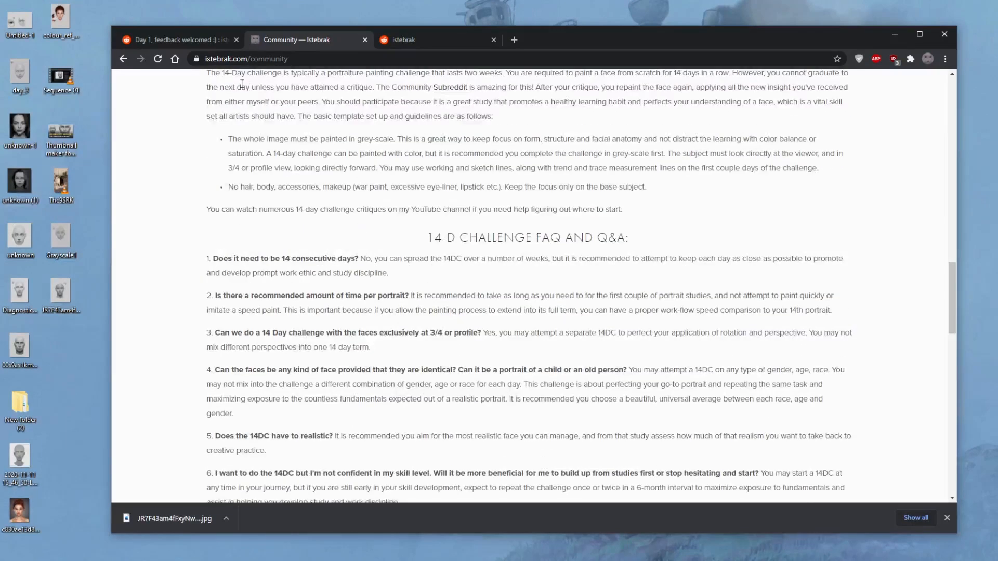
# - Review the "Day 1, feedback welcomed :)" portrait post and its comments, revisiting the beginning of the Community page in between
pyautogui.click(195, 37)
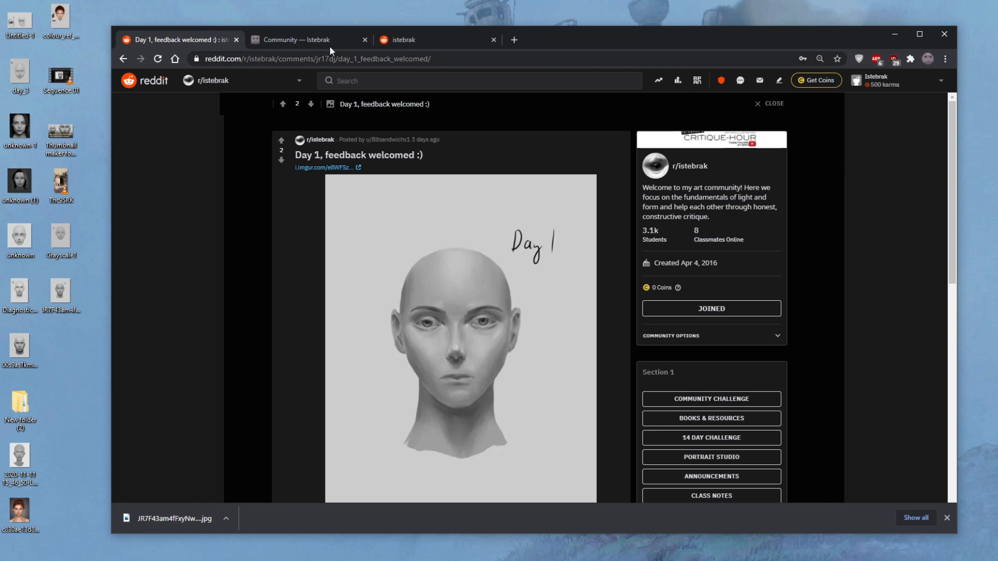
pyautogui.click(311, 39)
pyautogui.scroll(10, 185, 154)
pyautogui.scroll(8, 187, 156)
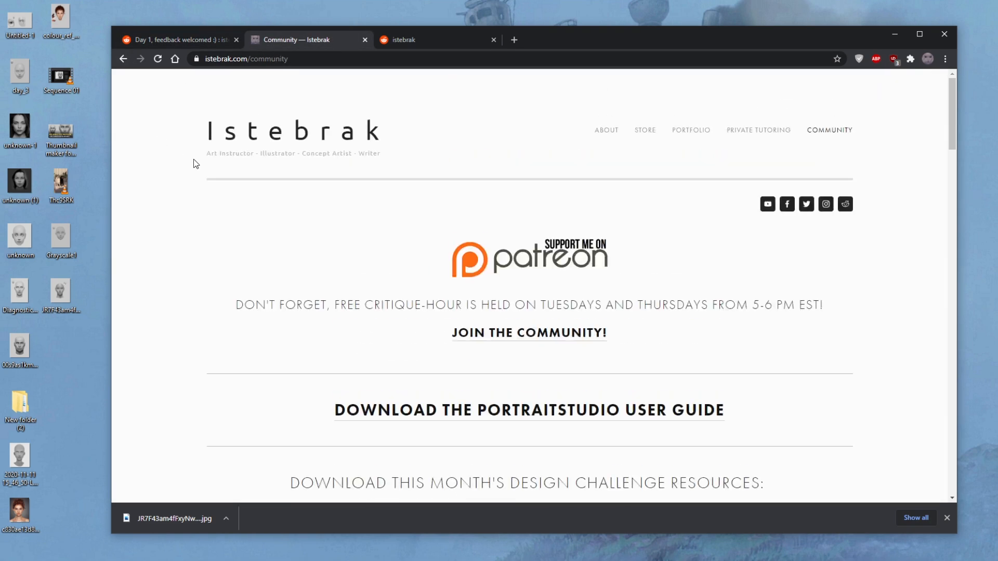
pyautogui.click(167, 40)
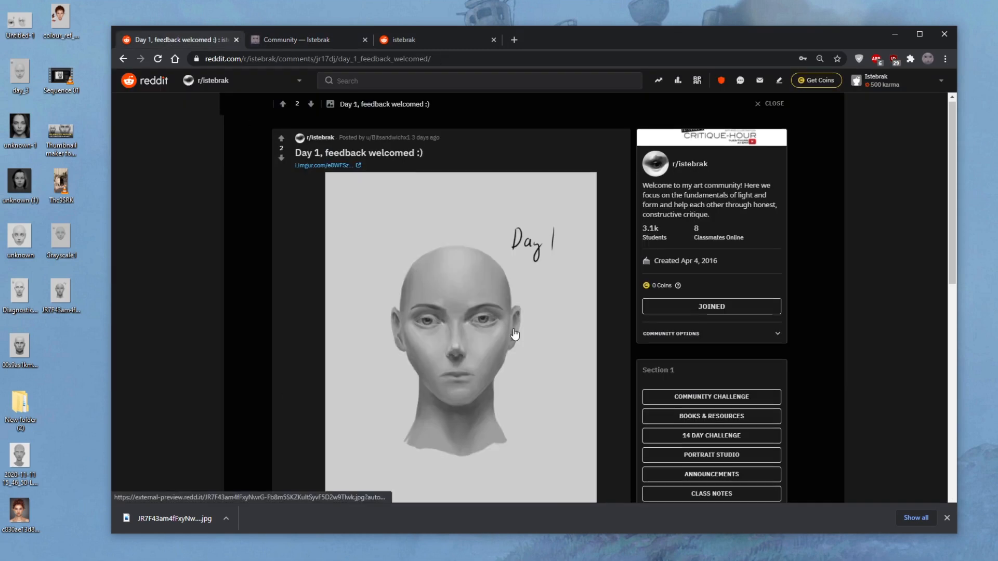
pyautogui.scroll(-12, 514, 336)
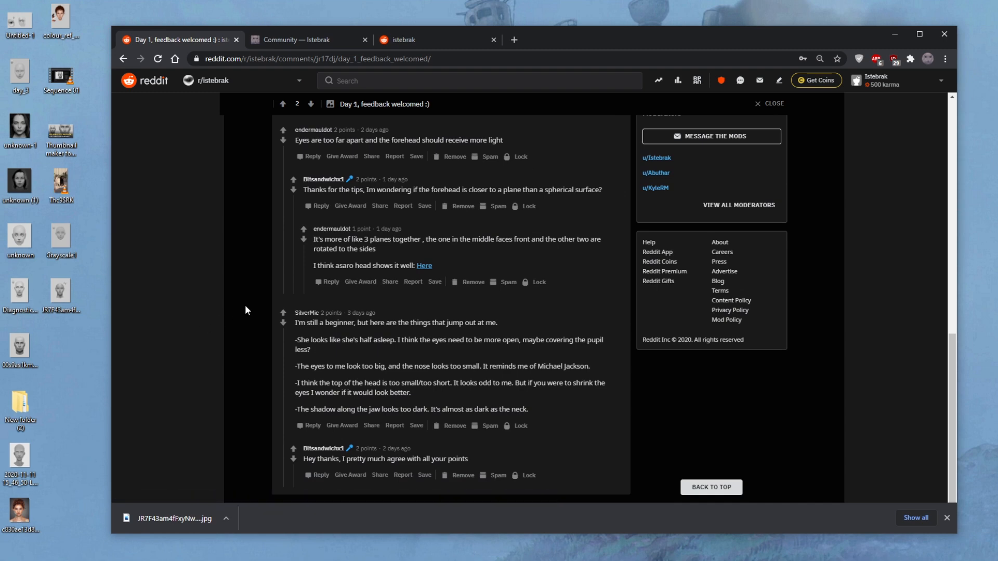
pyautogui.scroll(12, 246, 310)
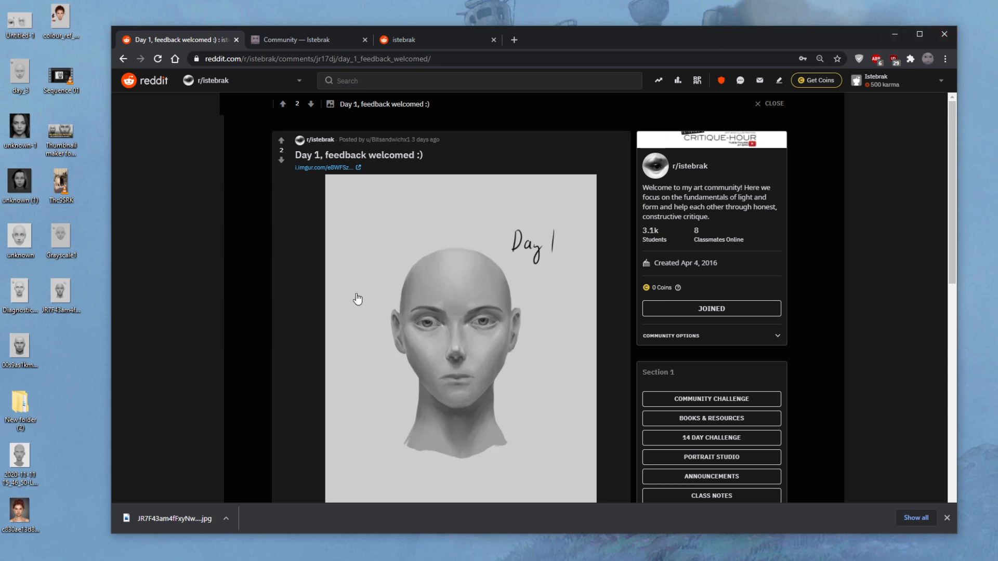
# - Switch from the browser to Photoshop and maximize the window holding the Day 1 portrait
pyautogui.click(893, 34)
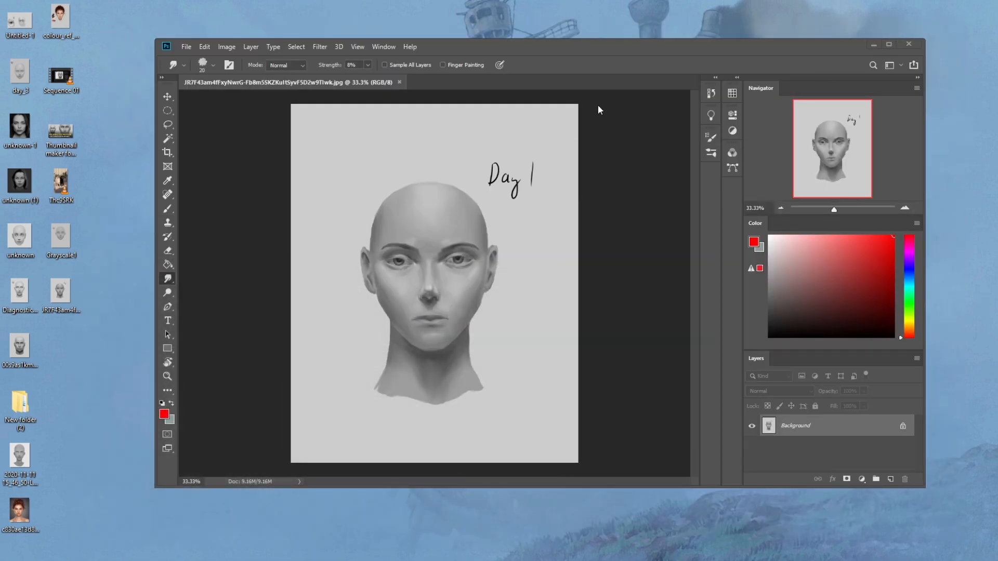
pyautogui.doubleClick(597, 56)
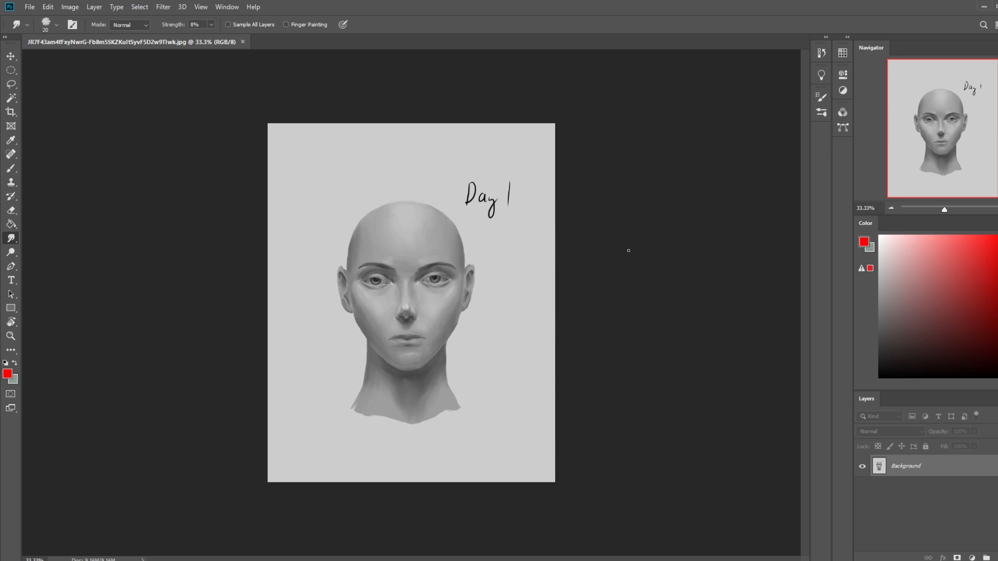
# - Draw a tall oval selection with the Elliptical Marquee in the empty upper-left area of the portrait canvas
pyautogui.moveTo(11, 70); pyautogui.dragTo(56, 77)
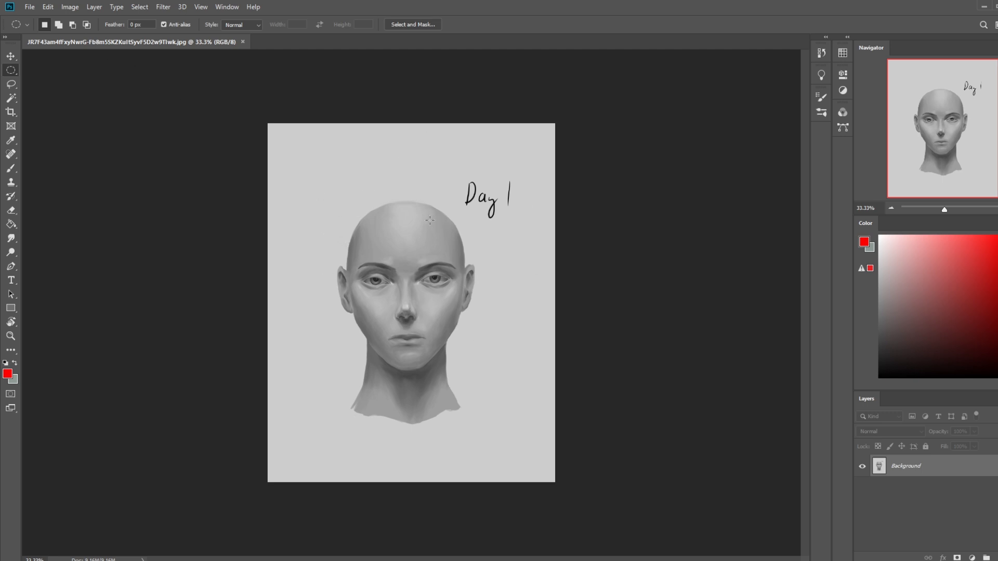
pyautogui.moveTo(461, 185); pyautogui.dragTo(469, 199)
pyautogui.moveTo(292, 144); pyautogui.dragTo(338, 213)
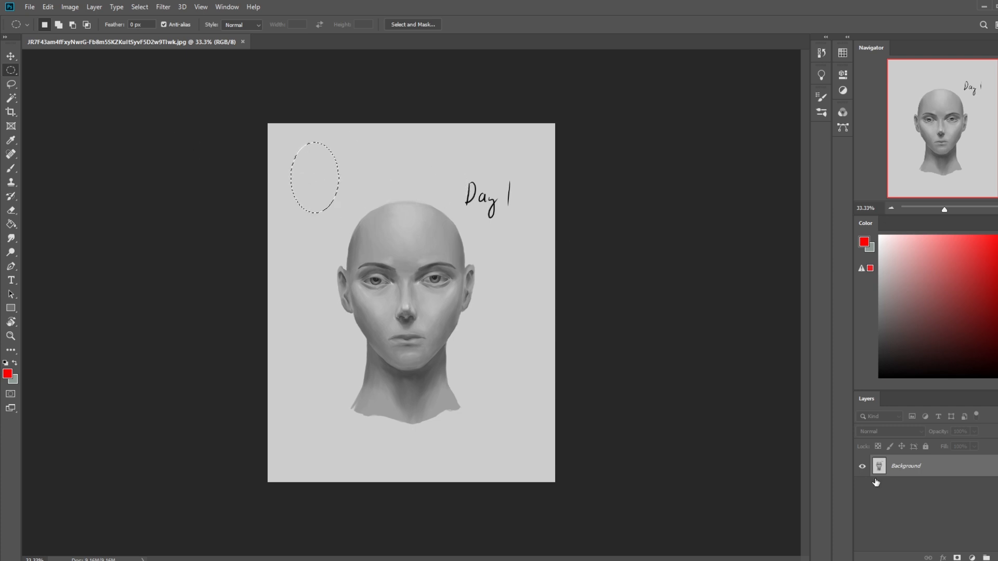
# - Convert the Background into the regular layer Layer 0 and add a new empty layer above it
pyautogui.doubleClick(964, 468)
pyautogui.click(603, 168)
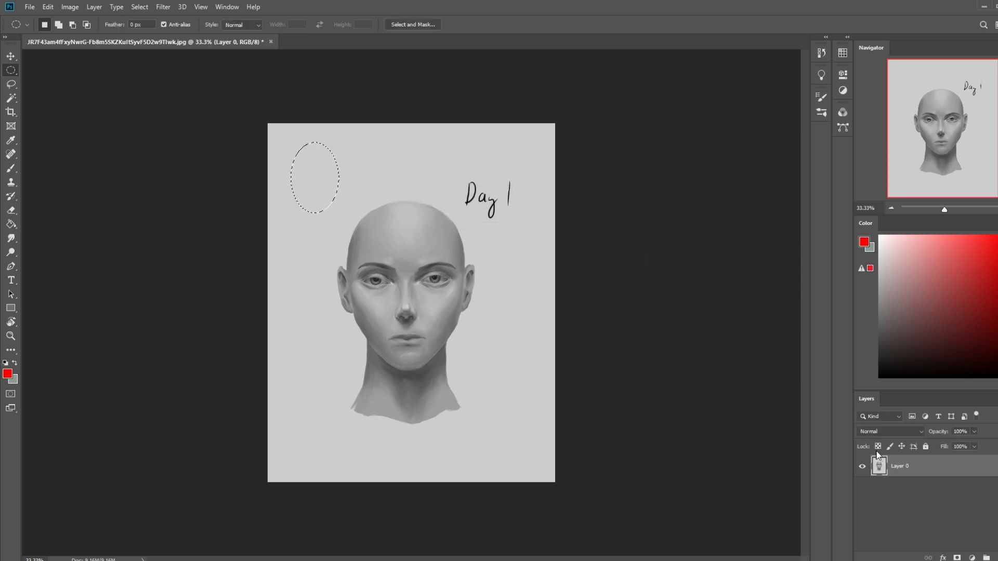
pyautogui.click(994, 557)
# - Choose the soft 500 px brush preset, enlarge it to 1100 px and set its opacity to 31%
pyautogui.press('b')
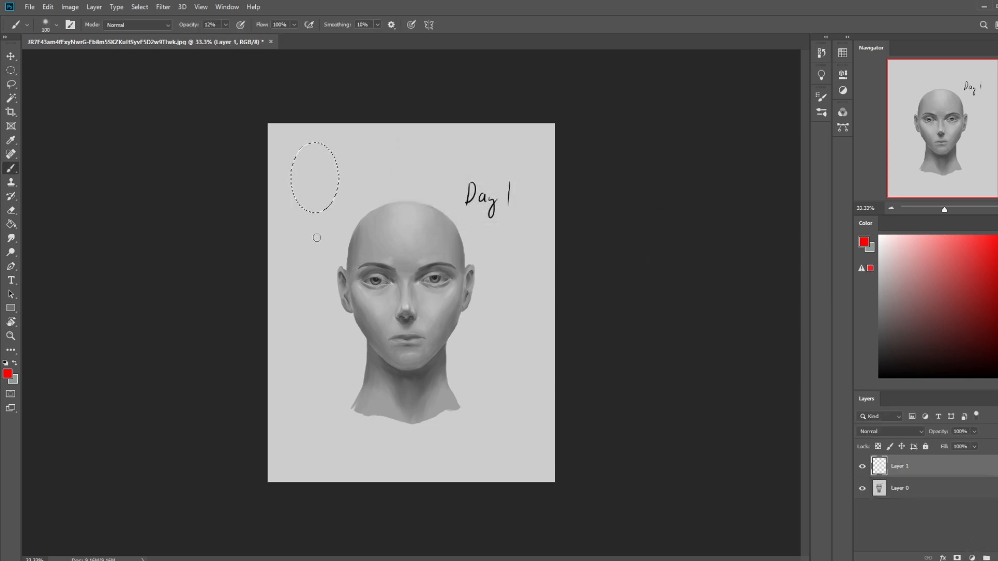
pyautogui.rightClick(357, 224)
pyautogui.click(386, 297)
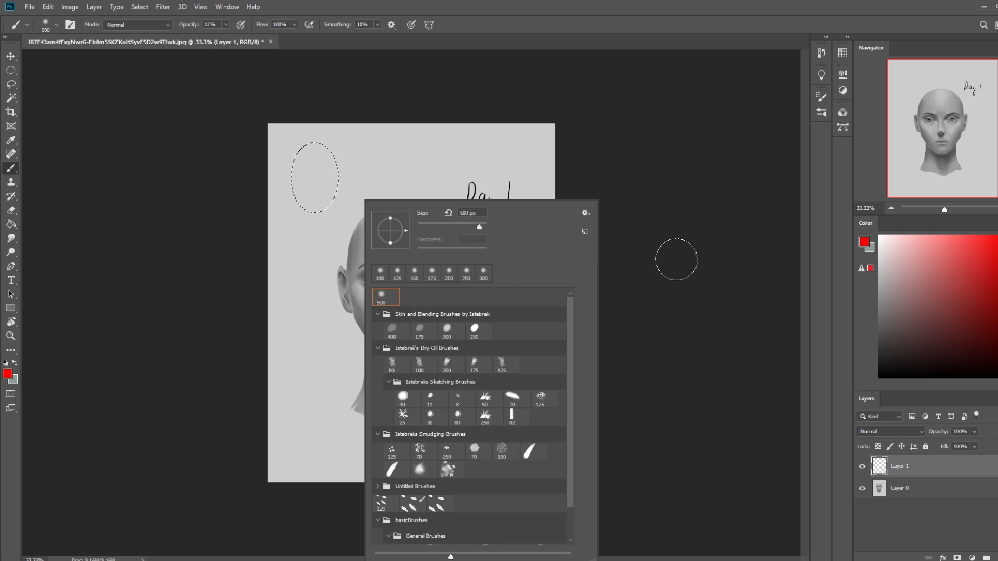
pyautogui.click(673, 257)
pyautogui.press(']')
pyautogui.press(']')
pyautogui.press(']')
pyautogui.press(']')
pyautogui.press(']')
pyautogui.press(']')
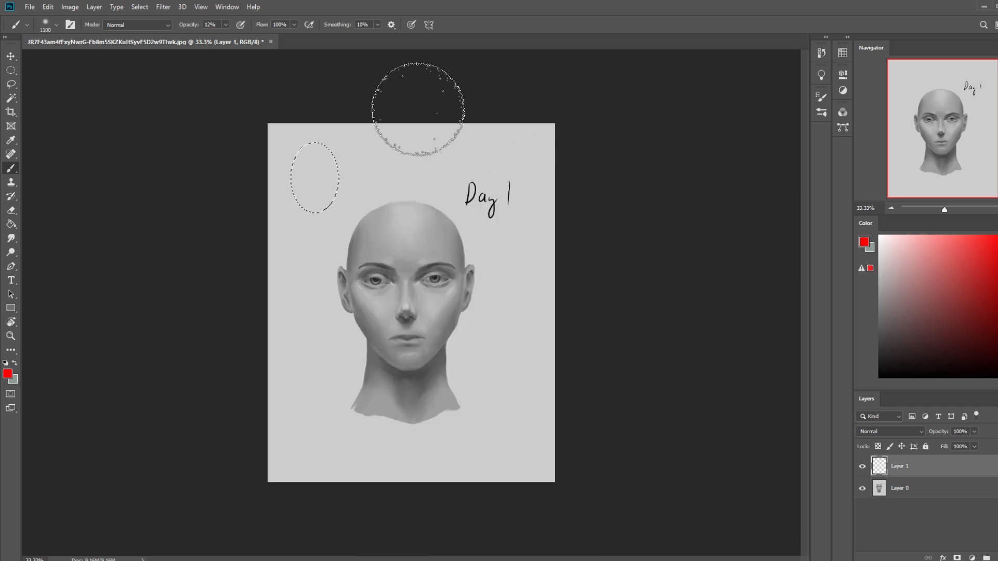
pyautogui.click(227, 26)
pyautogui.moveTo(235, 39); pyautogui.dragTo(235, 37)
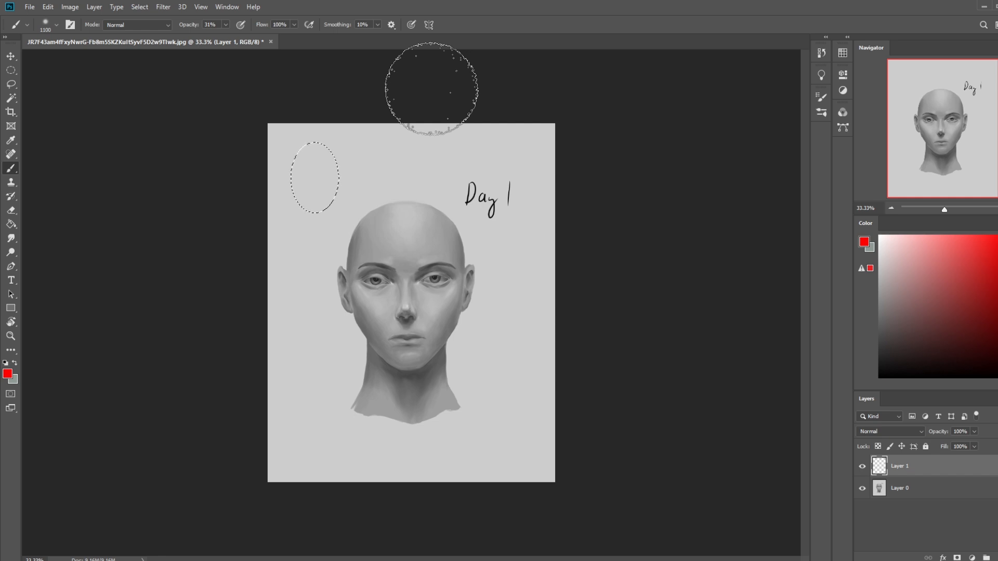
# - Set the brush size to 900 px and its opacity to 100%
pyautogui.press('[')
pyautogui.press('[')
pyautogui.press('[')
pyautogui.press('[')
pyautogui.press('[')
pyautogui.press('[')
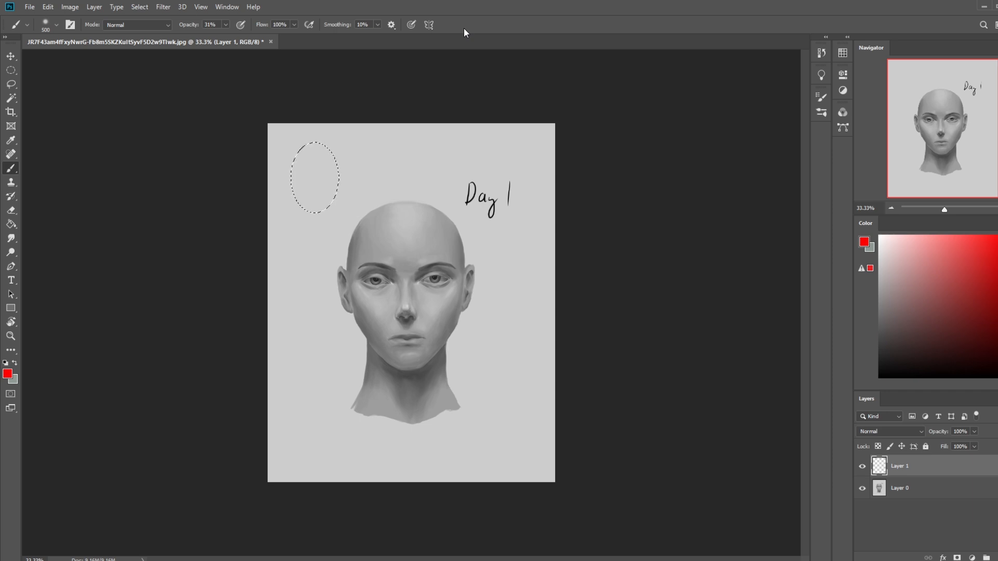
pyautogui.press(']')
pyautogui.press(']')
pyautogui.press(']')
pyautogui.press(']')
pyautogui.click(226, 25)
pyautogui.moveTo(253, 38); pyautogui.dragTo(261, 39)
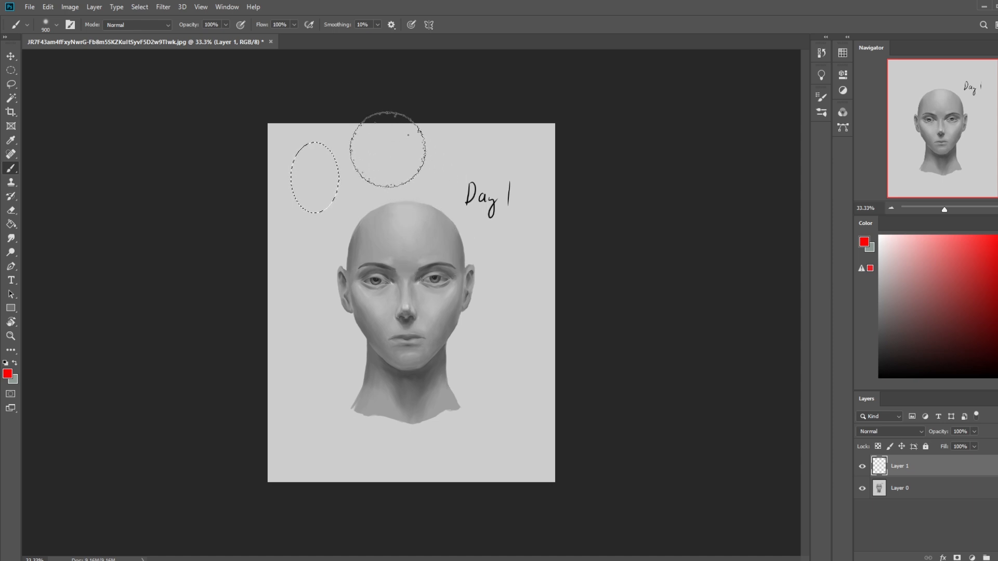
# - Sample the mid-grey skin tone from the side of the forehead and fill the oval selection with it
pyautogui.press('alt')
pyautogui.keyDown('alt'); pyautogui.click(448, 233); pyautogui.keyUp('alt')
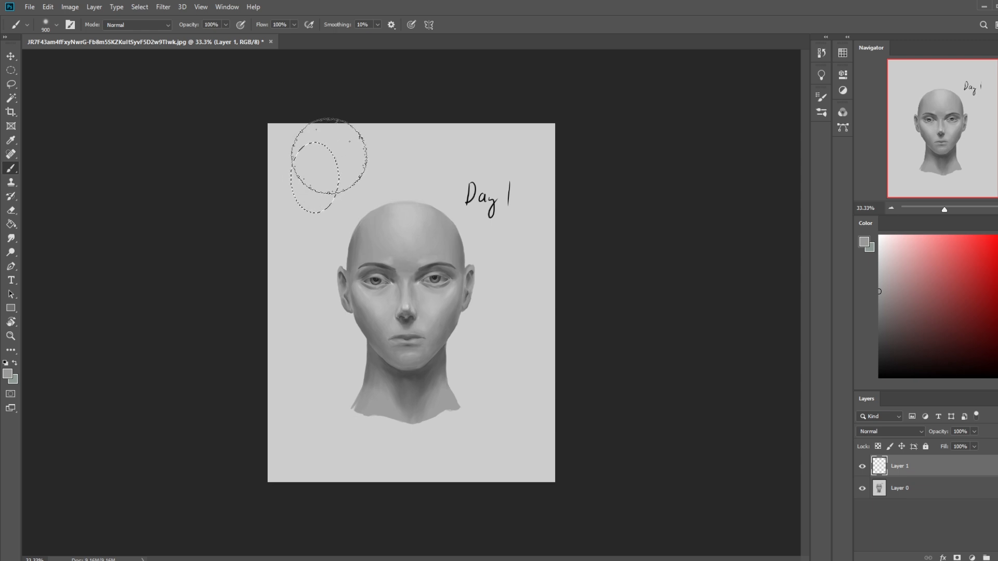
pyautogui.moveTo(329, 157); pyautogui.dragTo(296, 178)
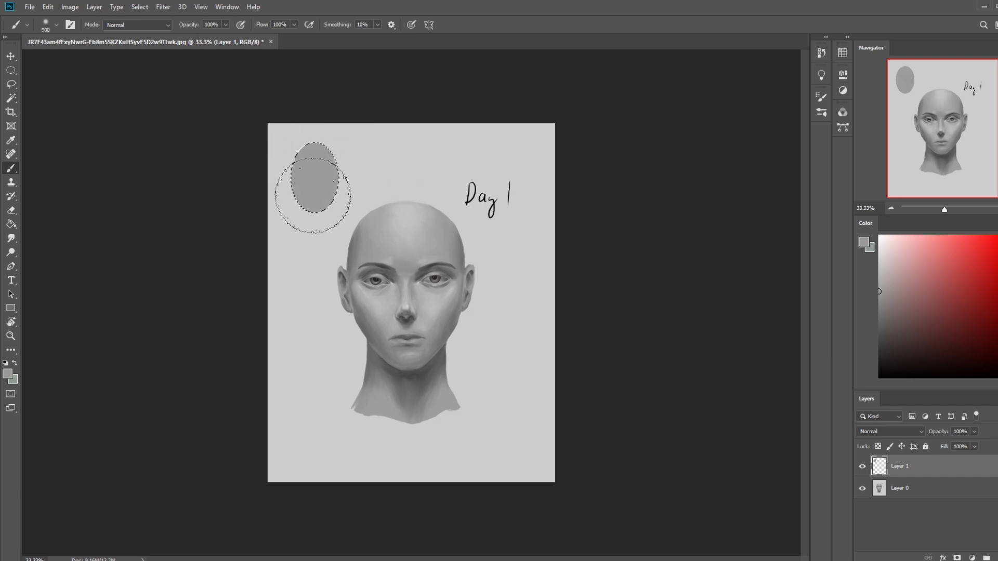
# - Deselect the filled oval, lock the transparent pixels of Layer 1 and return to the Brush tool
pyautogui.press('m')
pyautogui.rightClick(382, 183)
pyautogui.click(400, 192)
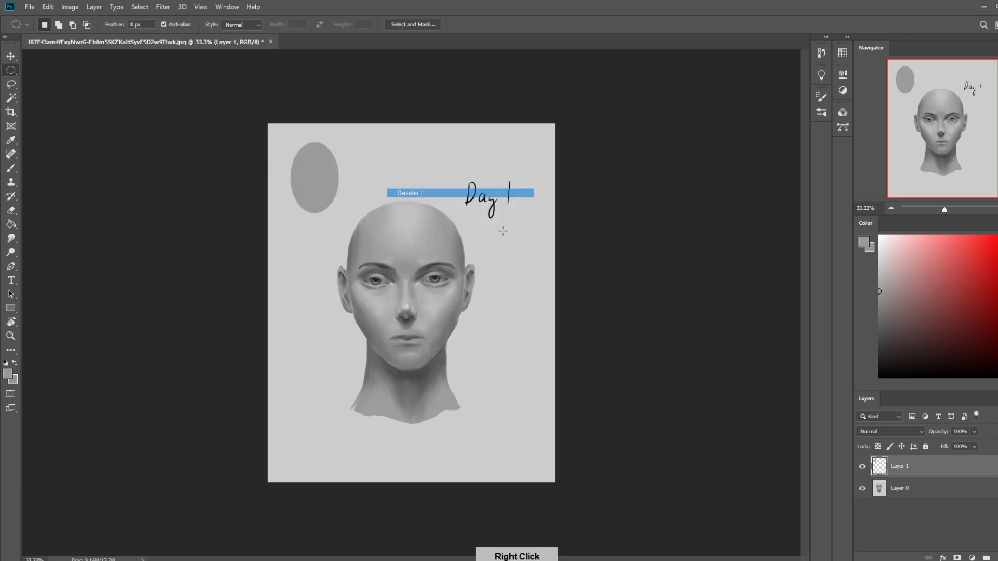
pyautogui.press('b')
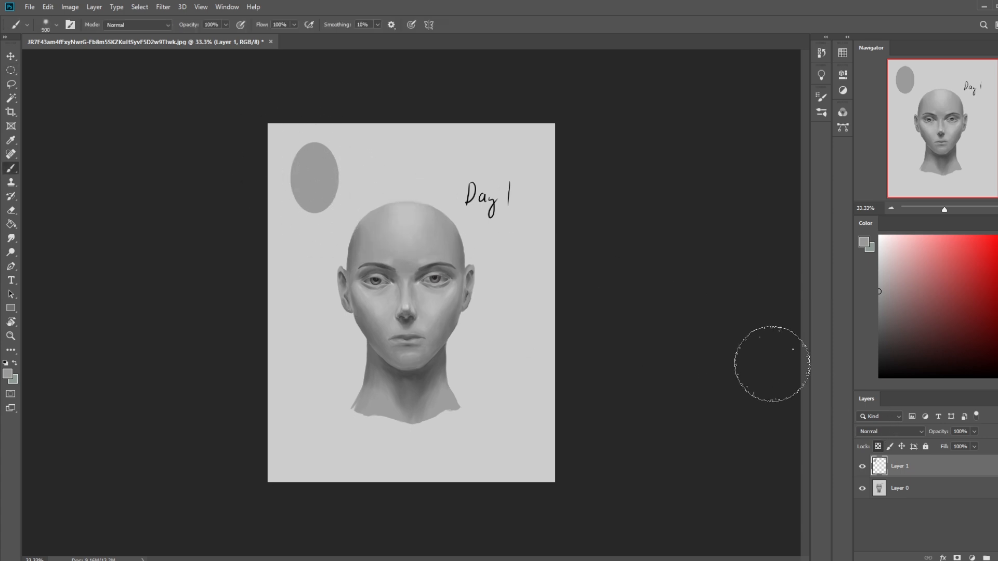
pyautogui.press('m')
pyautogui.rightClick(400, 218)
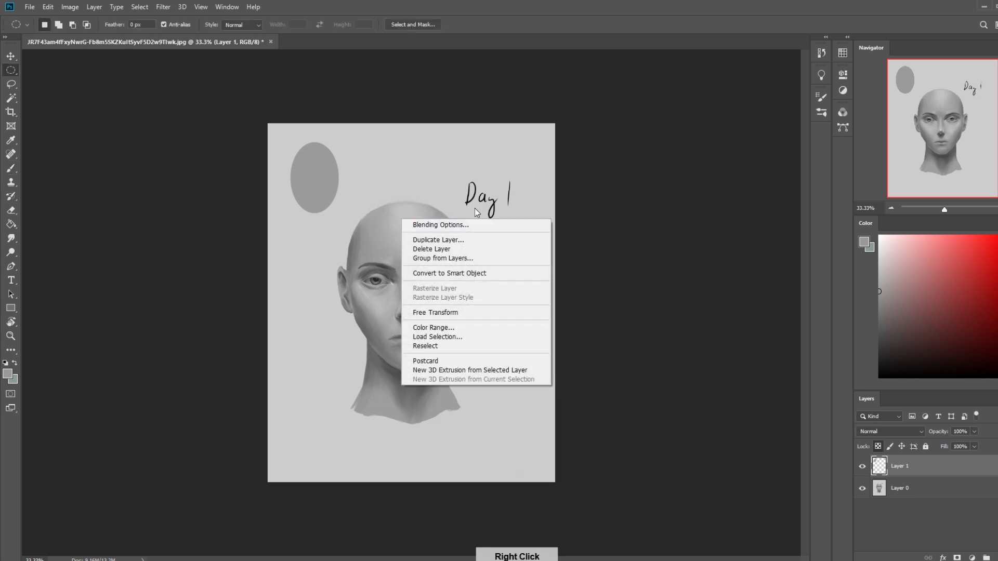
pyautogui.click(478, 212)
pyautogui.press('b')
# - Set the brush opacity to 12% and sample greys from the oval and the light background beside it
pyautogui.click(879, 249)
pyautogui.click(225, 25)
pyautogui.click(185, 36)
pyautogui.keyDown('alt'); pyautogui.click(328, 175); pyautogui.keyUp('alt')
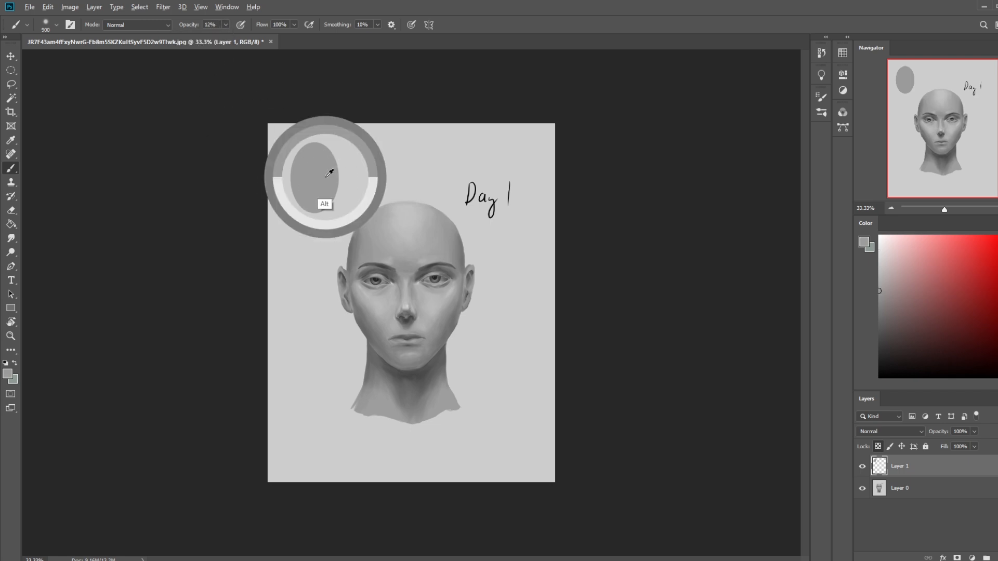
pyautogui.moveTo(329, 173); pyautogui.dragTo(376, 148)
pyautogui.keyDown('alt'); pyautogui.click(316, 172); pyautogui.keyUp('alt')
pyautogui.keyDown('alt'); pyautogui.click(357, 157); pyautogui.keyUp('alt')
pyautogui.click(226, 24)
pyautogui.click(205, 122)
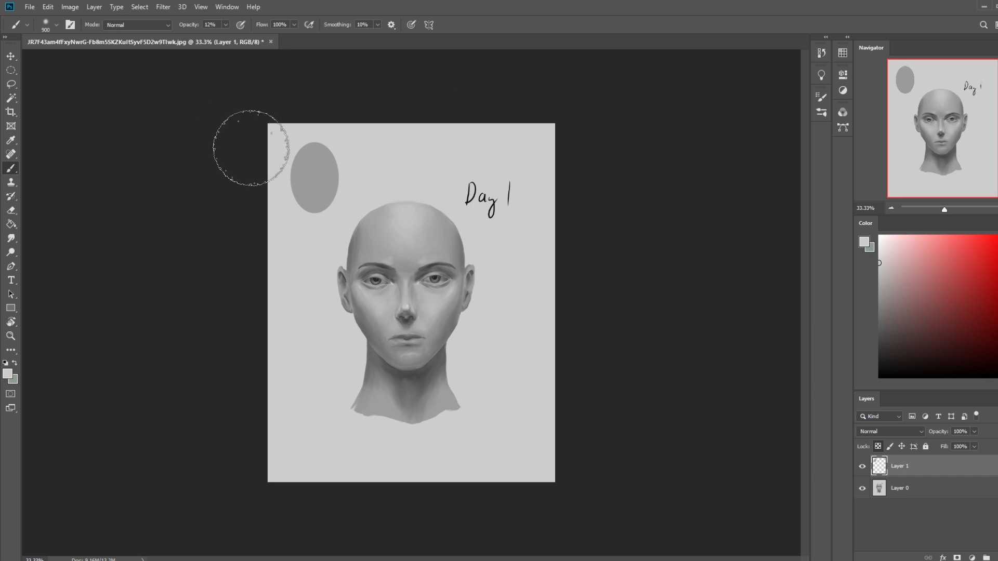
# - Pick a near-white colour, enlarge the brush to 1200 px and return it to 900 px
pyautogui.click(879, 244)
pyautogui.press(']')
pyautogui.press(']')
pyautogui.press(']')
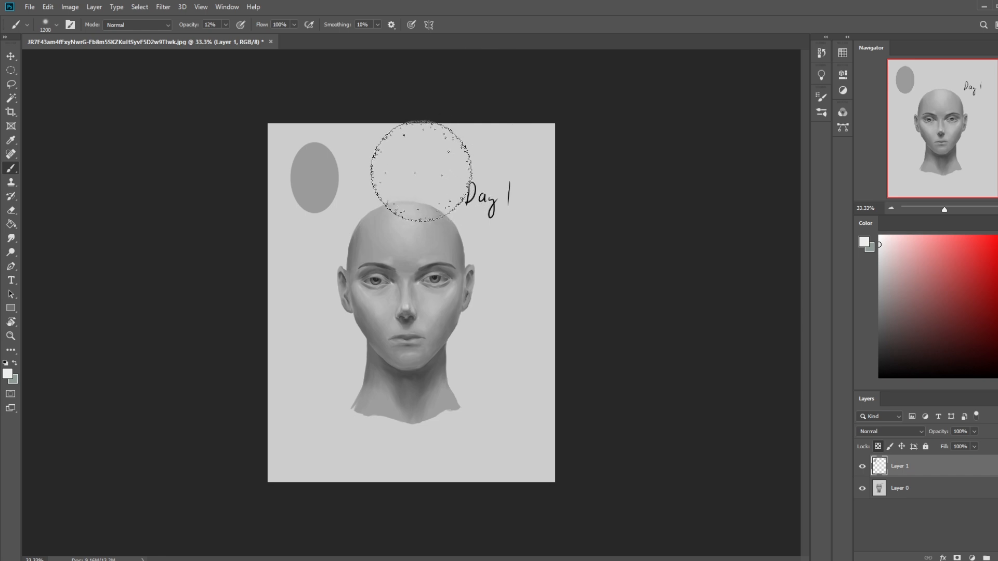
pyautogui.press('[')
pyautogui.press('[')
pyautogui.press('[')
pyautogui.press('[')
pyautogui.press('[')
pyautogui.press('[')
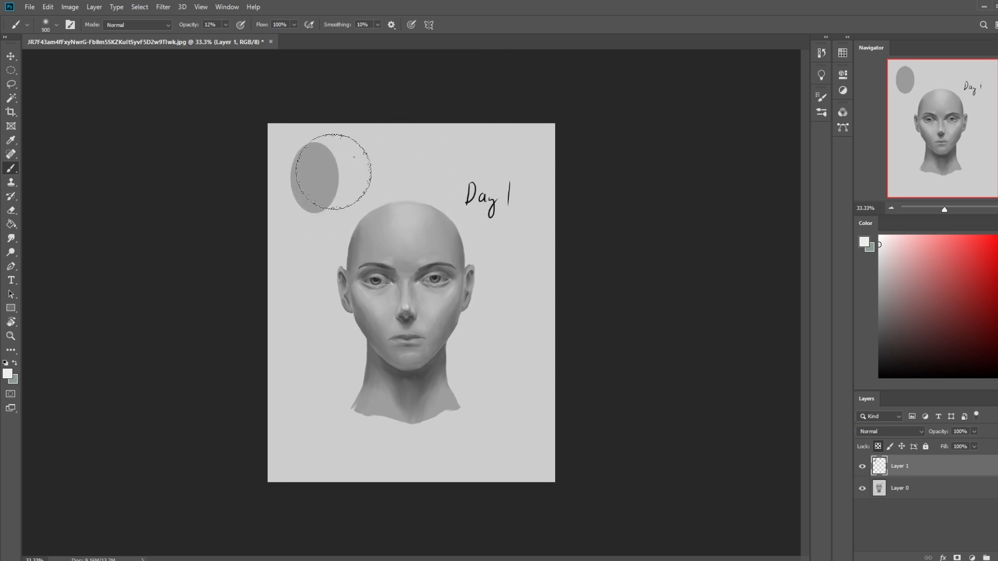
pyautogui.press('[')
pyautogui.press(']')
pyautogui.press(']')
pyautogui.press(']')
pyautogui.press(']')
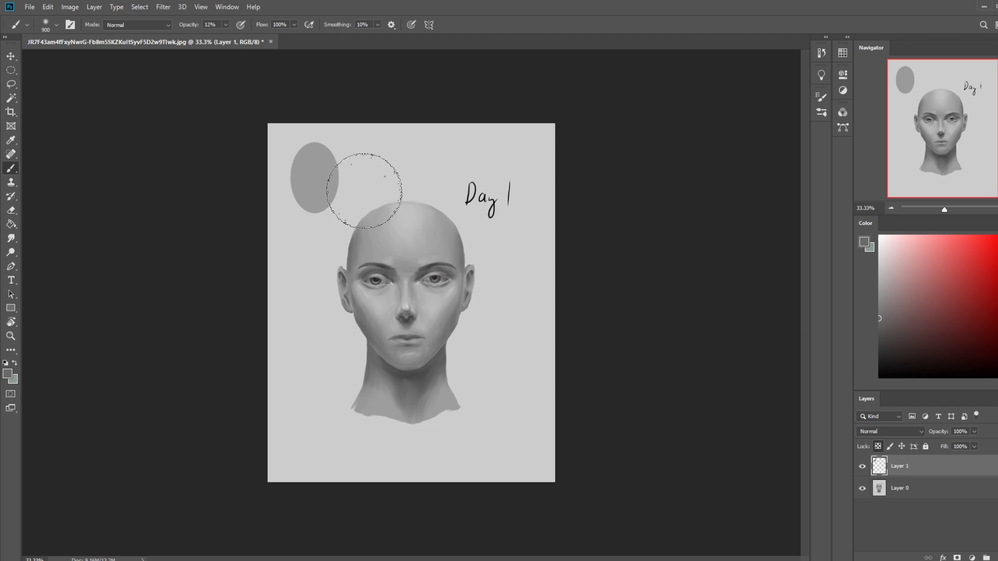
# - Set the brush opacity to 11%, choose white and lightly brighten the oval with the brush at 1100 px
pyautogui.click(226, 24)
pyautogui.moveTo(226, 37); pyautogui.dragTo(225, 37)
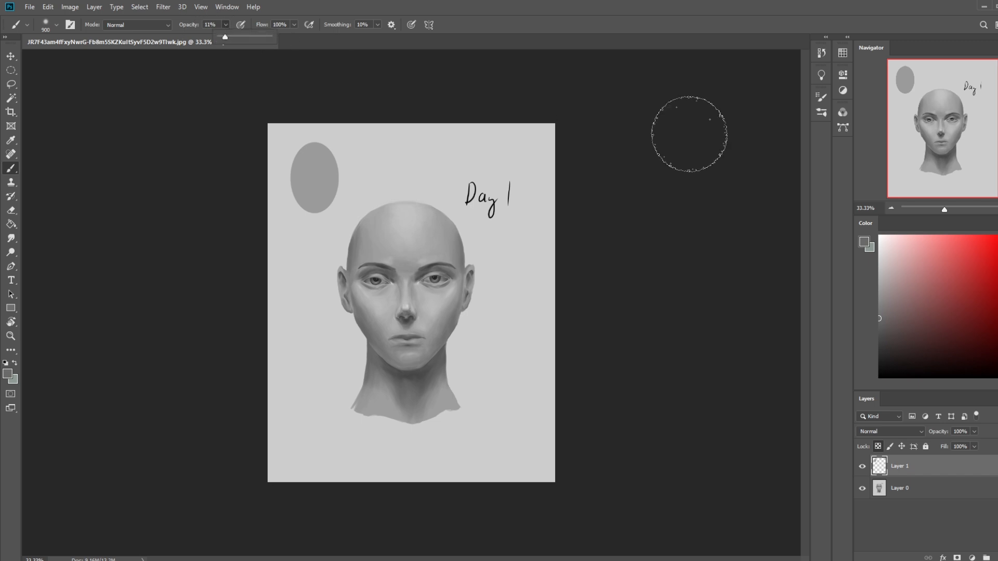
pyautogui.click(879, 237)
pyautogui.press(']')
pyautogui.press(']')
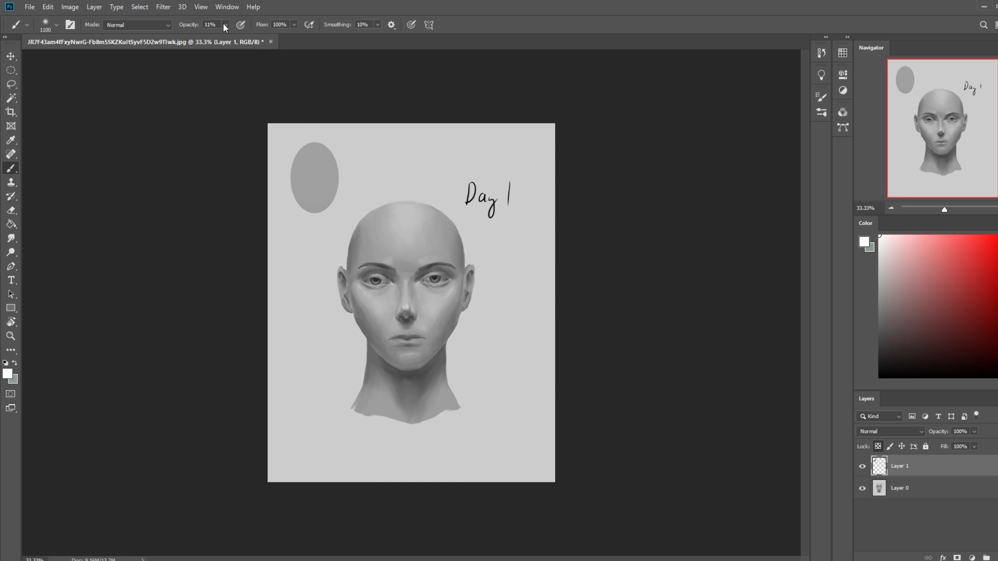
# - Raise the brush opacity to 29% and paint soft white light over the oval, ending with an 800 px brush
pyautogui.moveTo(234, 38); pyautogui.dragTo(235, 37)
pyautogui.press('[')
pyautogui.press('[')
pyautogui.press('[')
pyautogui.press('[')
pyautogui.moveTo(336, 169)
pyautogui.mouseDown()
pyautogui.moveTo(318, 171)
pyautogui.moveTo(335, 122)
pyautogui.mouseUp()
pyautogui.press('[')
pyautogui.press(']')
pyautogui.press(']')
pyautogui.press(']')
pyautogui.press(']')
pyautogui.click(314, 177)
pyautogui.press('[')
pyautogui.press('[')
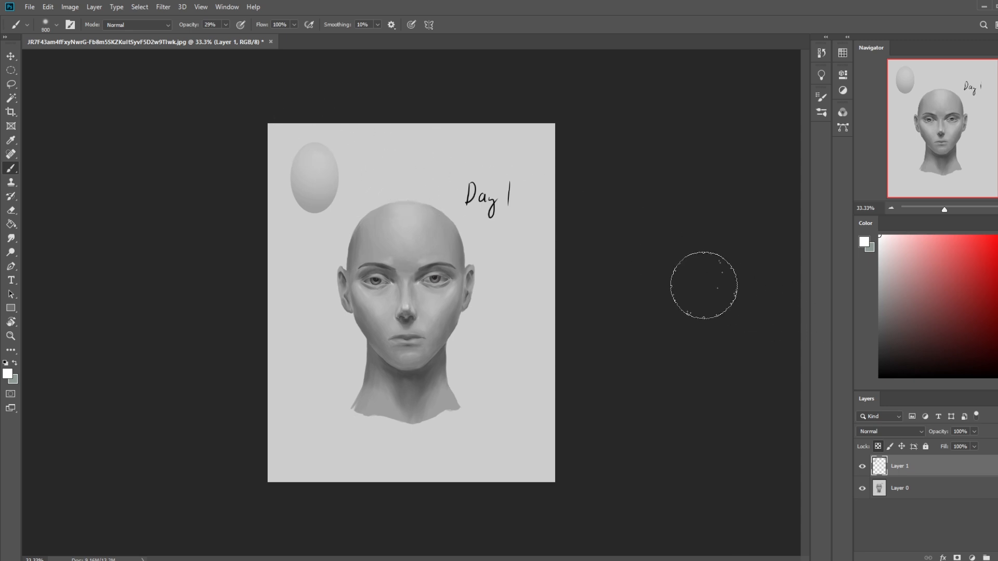
# - Compare the oval before and after shading by switching between the Lock Layer and latest Brush Tool history states
pyautogui.click(821, 54)
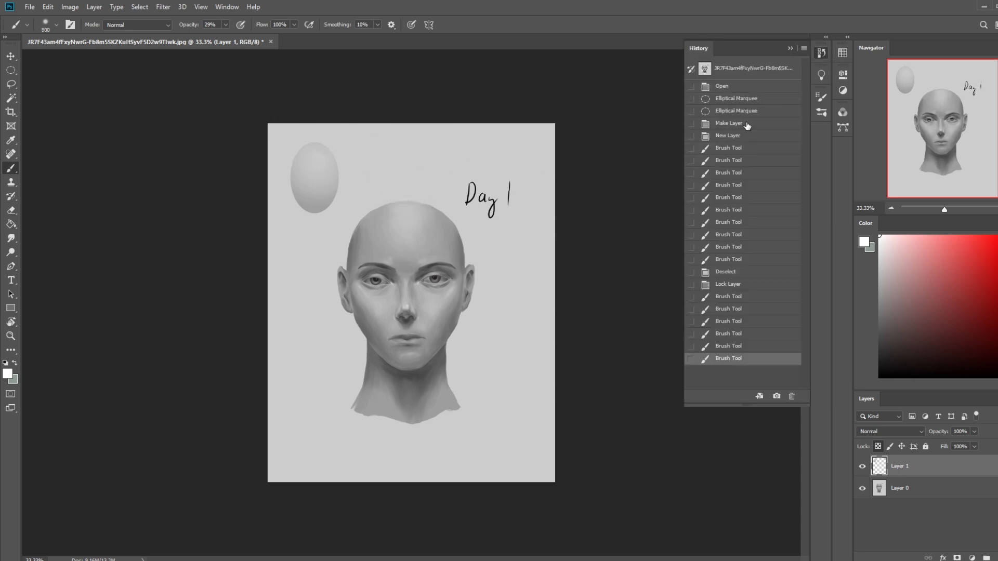
pyautogui.click(732, 285)
pyautogui.click(732, 359)
pyautogui.click(734, 285)
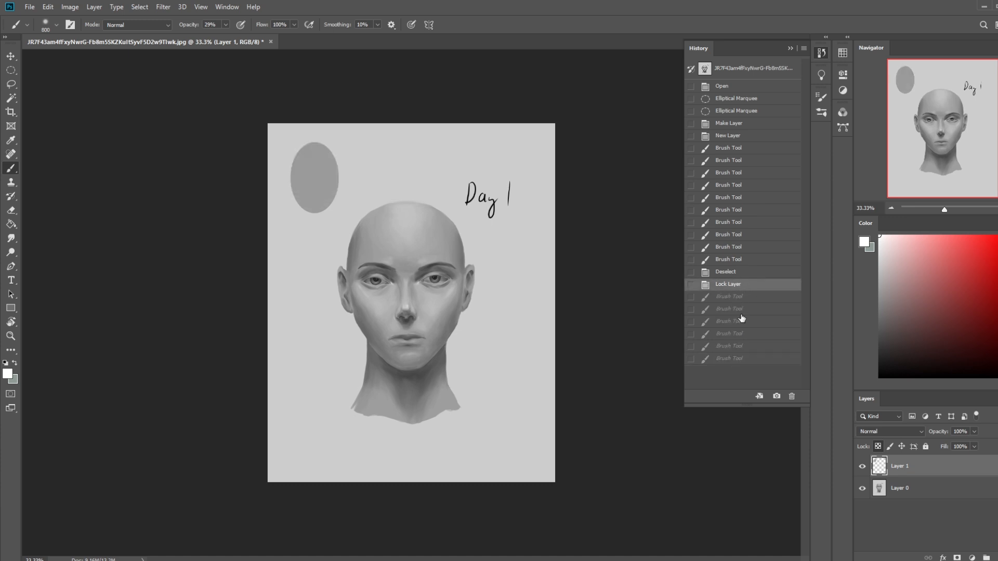
pyautogui.click(743, 363)
pyautogui.click(790, 48)
# - Sample the grey at the side of the forehead and set the brush to Darken mode at 43% opacity
pyautogui.keyDown('alt'); pyautogui.click(465, 245); pyautogui.keyUp('alt')
pyautogui.press('[')
pyautogui.press('[')
pyautogui.click(160, 26)
pyautogui.click(143, 74)
pyautogui.moveTo(226, 26)
pyautogui.mouseDown()
pyautogui.moveTo(232, 46)
pyautogui.moveTo(226, 27)
pyautogui.moveTo(232, 39)
pyautogui.mouseUp()
# - Shade the lower part of the oval with the darker grey, varying the brush size and ending at 1100 px
pyautogui.press(']')
pyautogui.press(']')
pyautogui.press('[')
pyautogui.press('[')
pyautogui.press('[')
pyautogui.press('[')
pyautogui.press('[')
pyautogui.press('[')
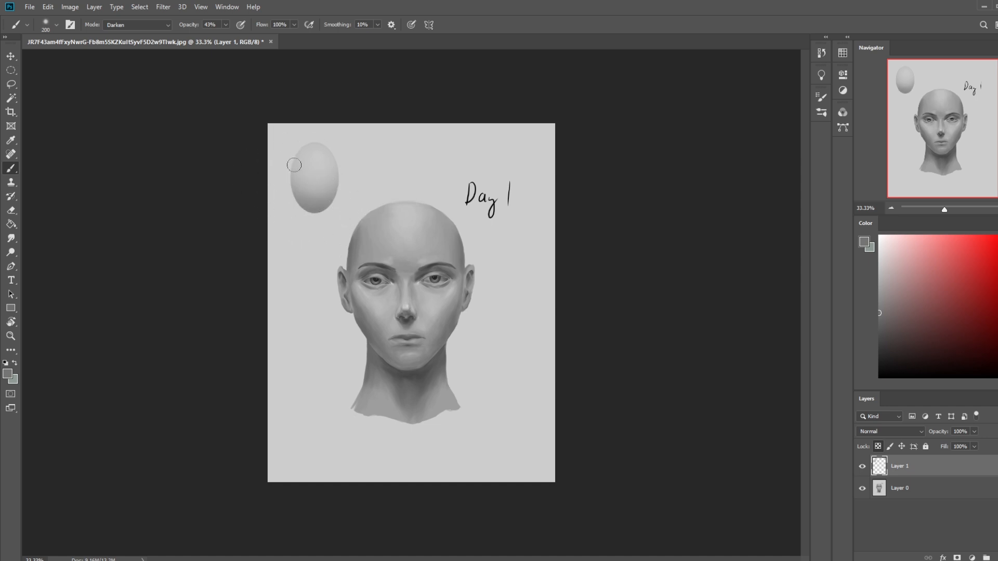
pyautogui.press(']')
pyautogui.press(']')
pyautogui.press(']')
pyautogui.press(']')
pyautogui.press(']')
pyautogui.press(']')
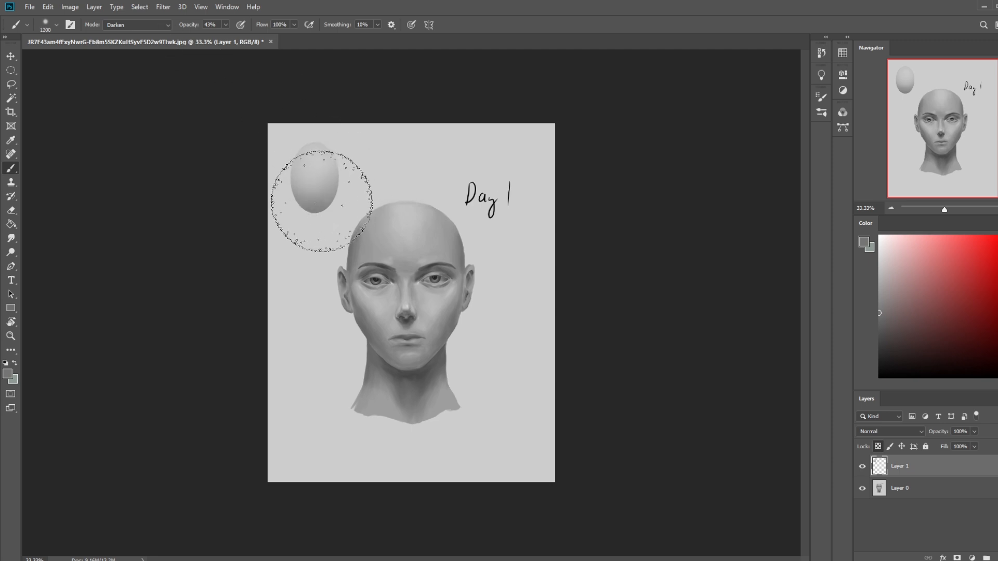
pyautogui.press('[')
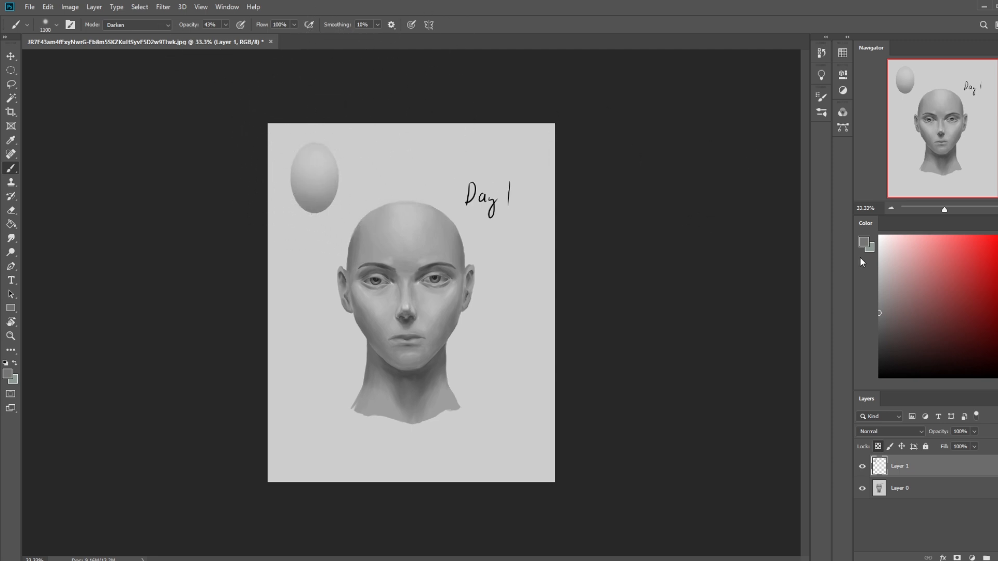
# - Return the brush to Normal mode, choose near-white, and lighten the top of the oval at 26% opacity
pyautogui.click(142, 26)
pyautogui.click(144, 34)
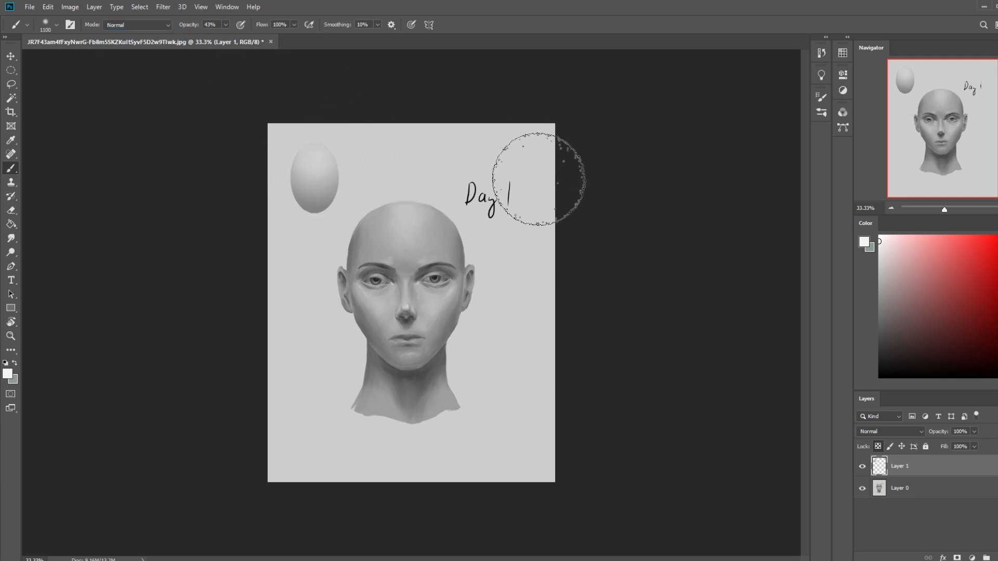
pyautogui.click(314, 148)
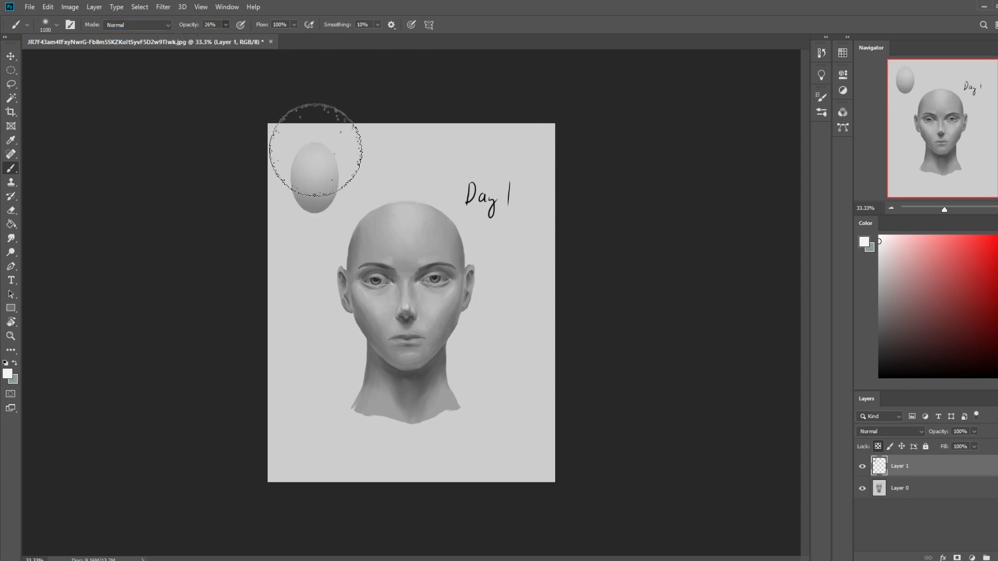
# - Sample greys from the oval and blend the transition between its light top and dark lower edge
pyautogui.keyDown('alt'); pyautogui.click(333, 169); pyautogui.keyUp('alt')
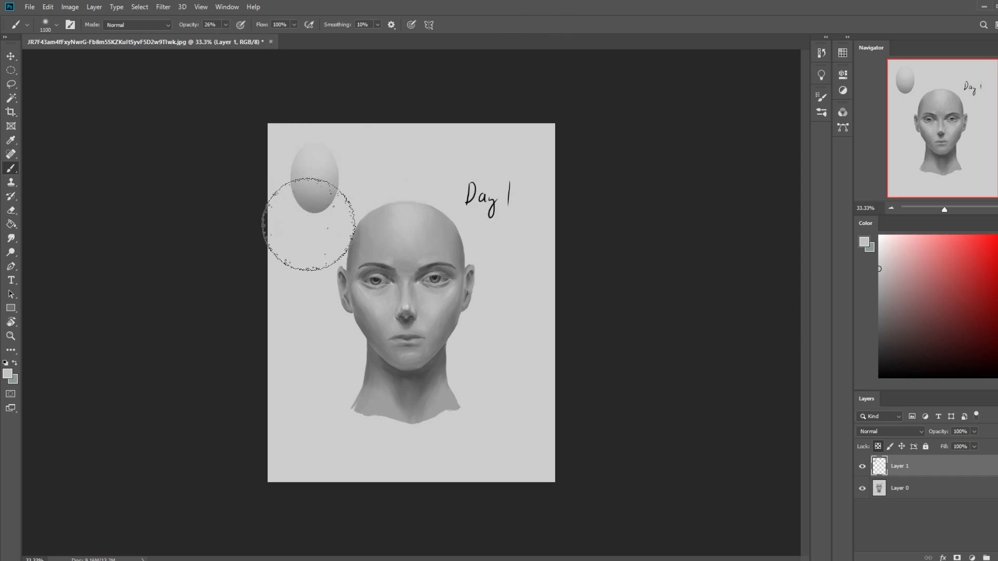
pyautogui.keyDown('alt'); pyautogui.click(324, 202); pyautogui.keyUp('alt')
pyautogui.keyDown('alt'); pyautogui.click(315, 182); pyautogui.keyUp('alt')
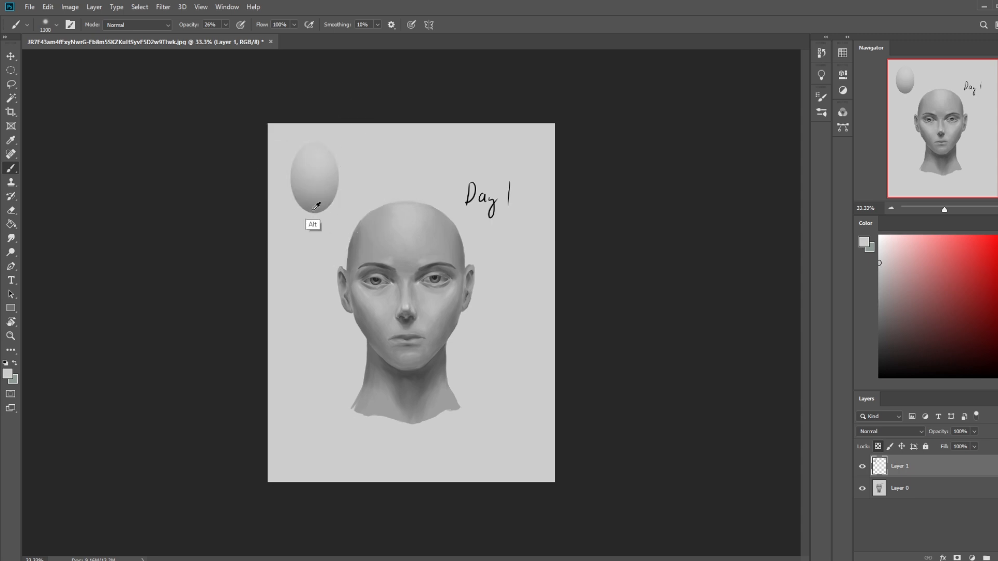
pyautogui.keyDown('alt'); pyautogui.click(339, 189); pyautogui.keyUp('alt')
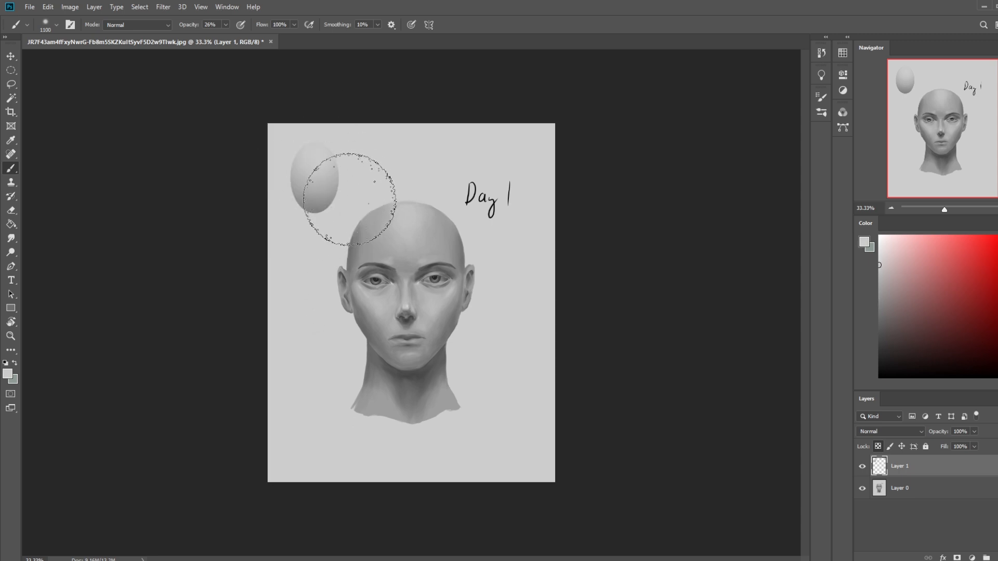
# - Sample the greys at both sides of the forehead to compare their values with the shaded oval
pyautogui.keyDown('alt'); pyautogui.click(459, 249); pyautogui.keyUp('alt')
pyautogui.keyDown('alt'); pyautogui.click(454, 252); pyautogui.keyUp('alt')
pyautogui.keyDown('alt'); pyautogui.click(354, 252); pyautogui.keyUp('alt')
pyautogui.keyDown('alt'); pyautogui.click(457, 255); pyautogui.keyUp('alt')
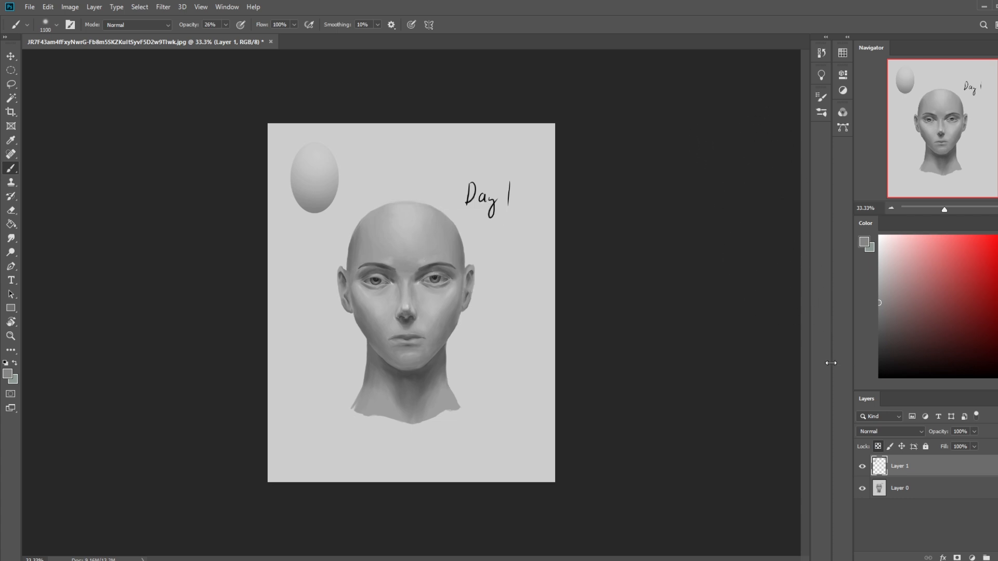
# - Select the background around the head on Layer 0 with the Magic Wand, cut it to a new layer and move it below Layer 0
pyautogui.click(915, 488)
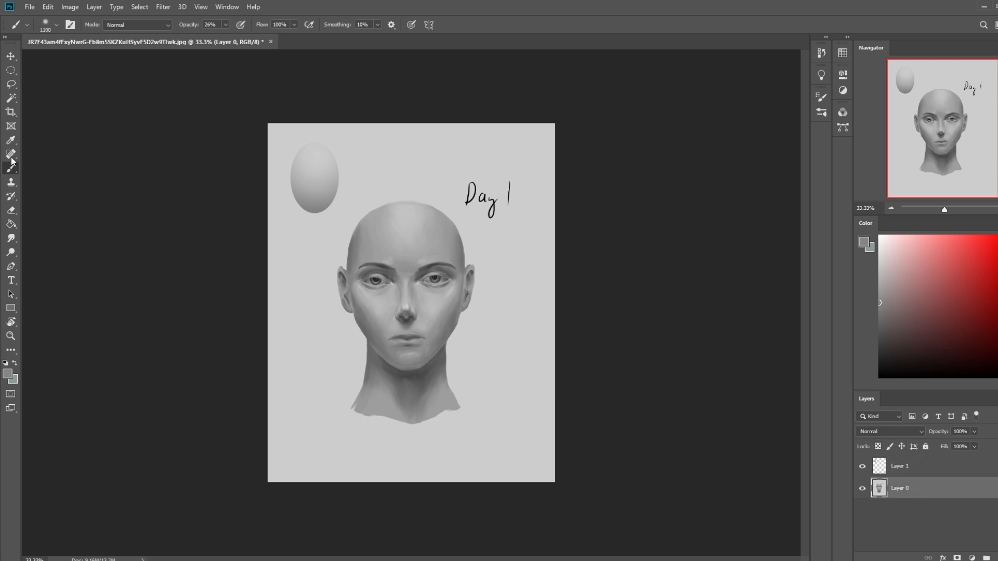
pyautogui.click(11, 98)
pyautogui.click(503, 344)
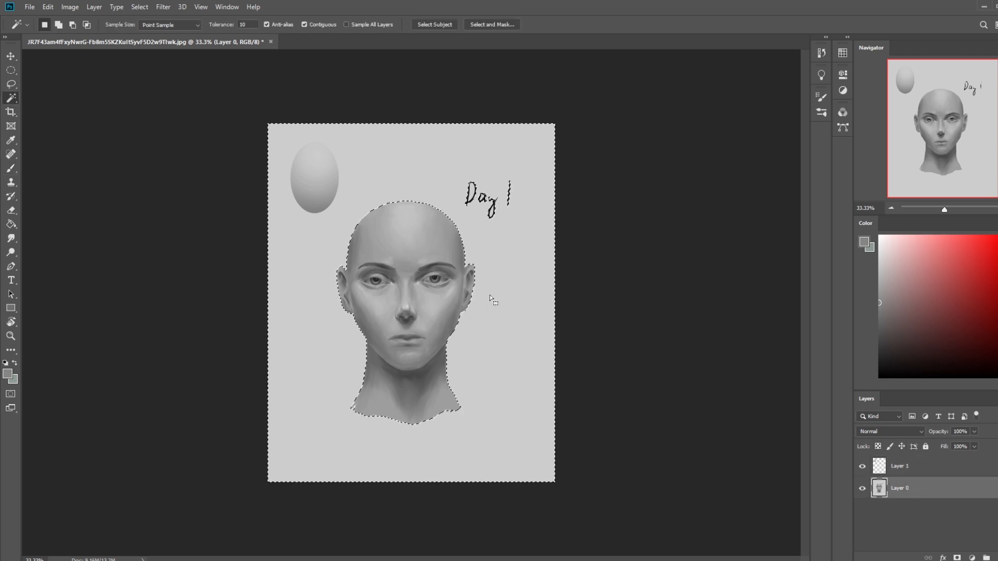
pyautogui.press('Delete')
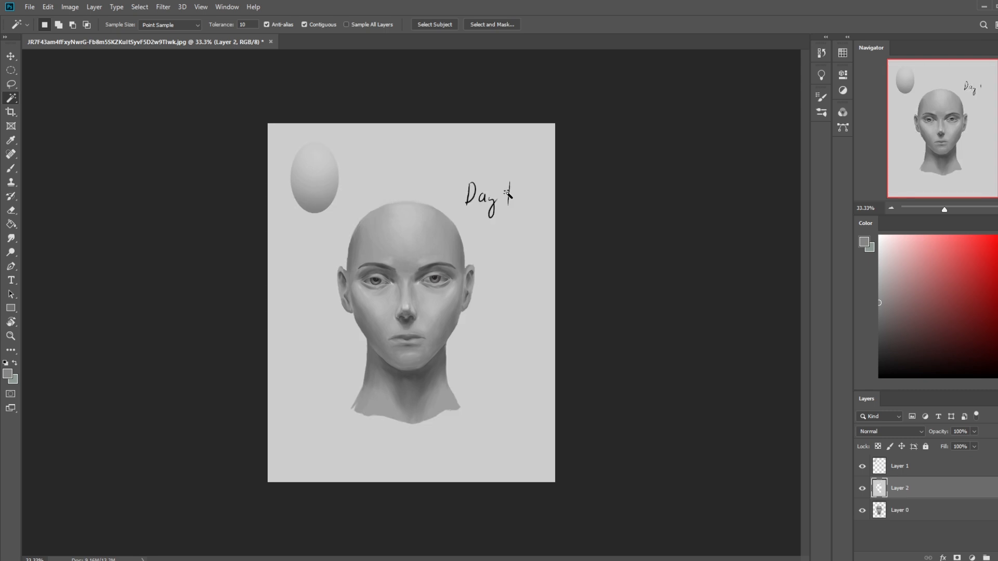
pyautogui.moveTo(941, 496); pyautogui.dragTo(946, 520)
# - Fill a new layer above Layer 2 with the sampled background grey and merge it down
pyautogui.click(996, 557)
pyautogui.press('g')
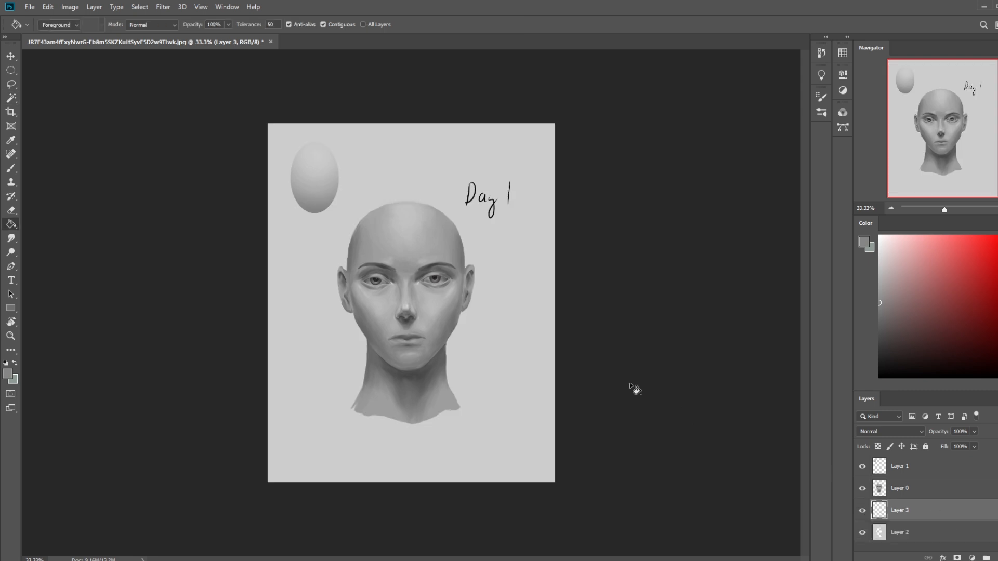
pyautogui.keyDown('alt'); pyautogui.click(498, 351); pyautogui.keyUp('alt')
pyautogui.click(519, 367)
pyautogui.rightClick(928, 508)
pyautogui.click(931, 374)
# - Lock the transparent pixels of Layer 0 and set the Normal-mode brush to 51% opacity
pyautogui.click(917, 496)
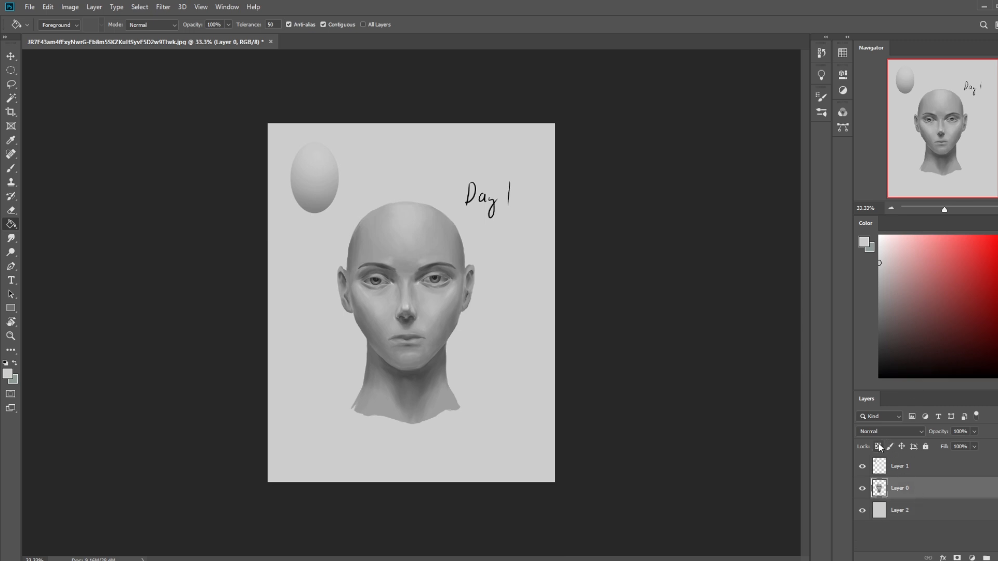
pyautogui.press('b')
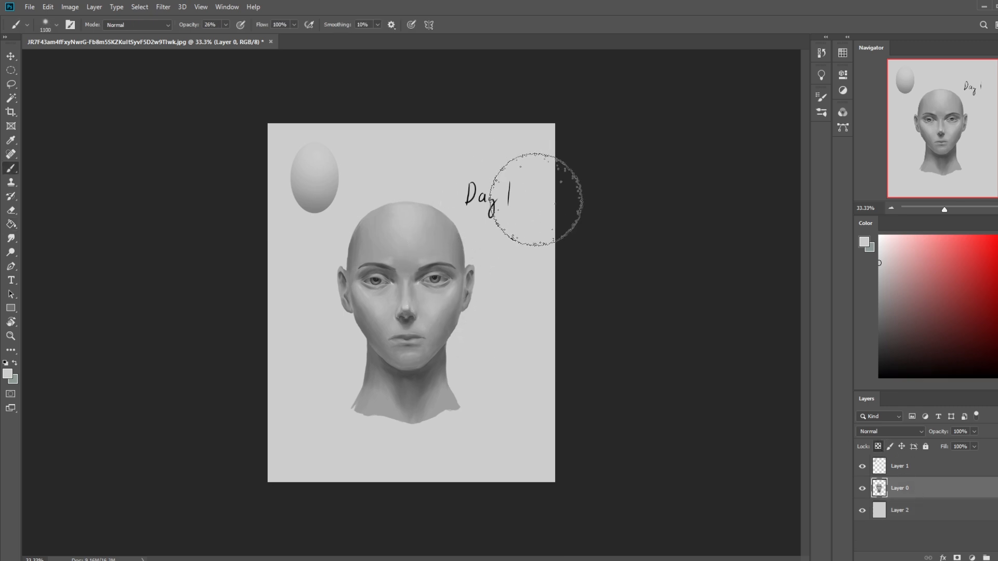
pyautogui.click(157, 30)
pyautogui.click(147, 38)
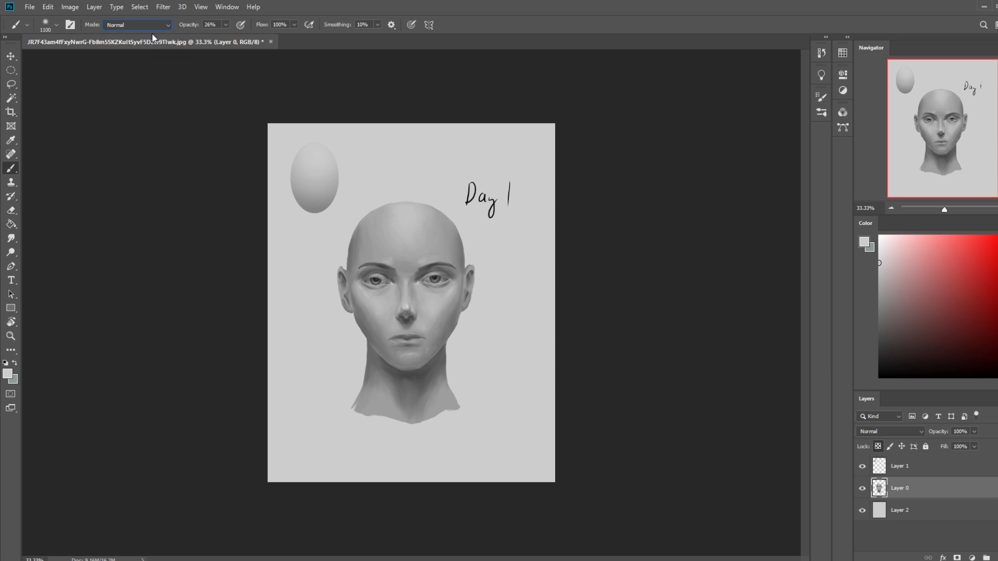
pyautogui.moveTo(225, 25); pyautogui.dragTo(239, 39)
# - Darken the upper sides of the head with sampled forehead grey, reducing the brush to 600 px
pyautogui.keyDown('alt'); pyautogui.click(449, 225); pyautogui.keyUp('alt')
pyautogui.moveTo(461, 229); pyautogui.dragTo(442, 167)
pyautogui.press('[')
pyautogui.press('[')
pyautogui.press('[')
pyautogui.press('[')
pyautogui.press('[')
pyautogui.moveTo(367, 222); pyautogui.dragTo(351, 264)
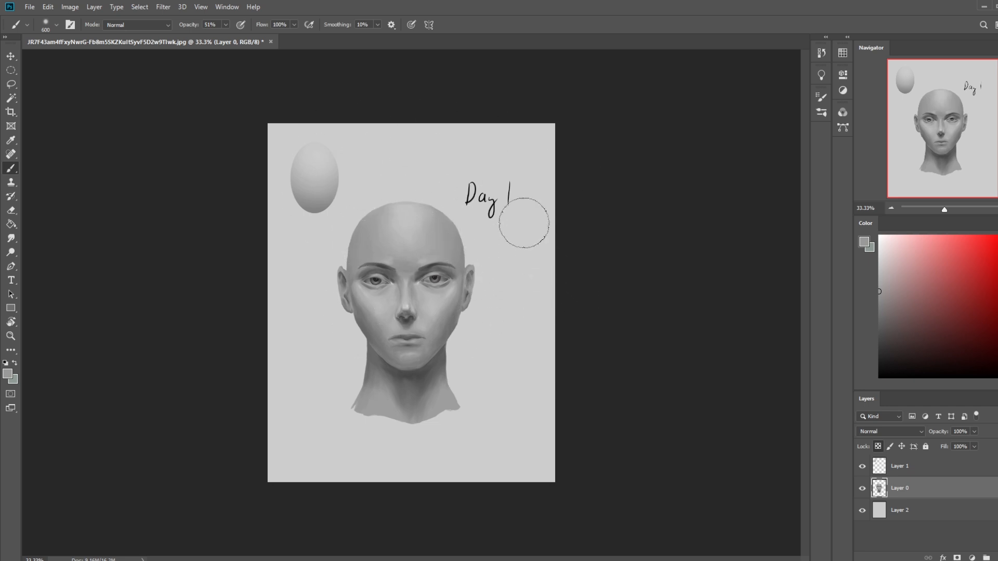
# - Sample and compare the greys at both sides of the forehead and at the oval's lower edge
pyautogui.keyDown('alt'); pyautogui.click(459, 245); pyautogui.keyUp('alt')
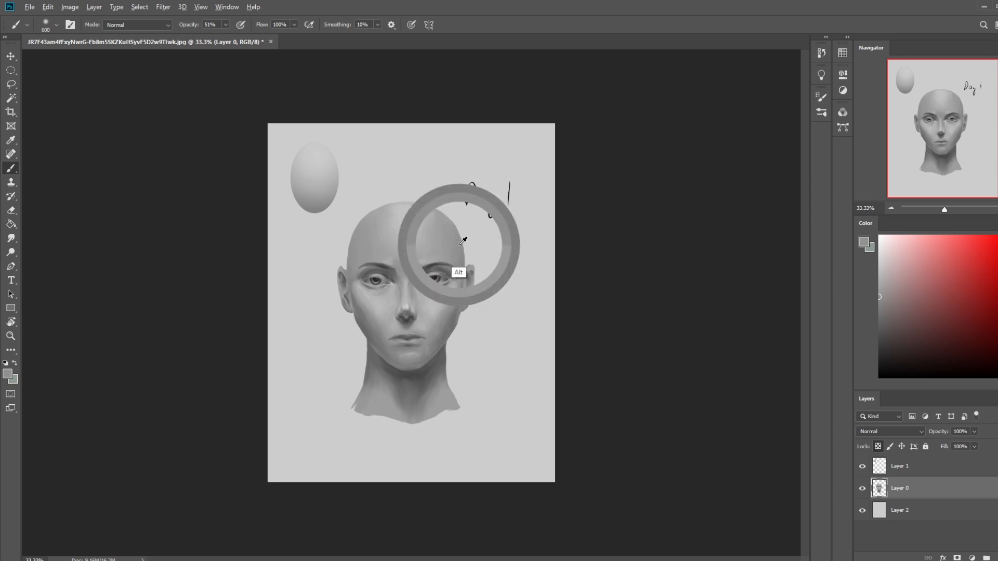
pyautogui.keyDown('alt'); pyautogui.click(353, 251); pyautogui.keyUp('alt')
pyautogui.keyDown('alt'); pyautogui.click(458, 247); pyautogui.keyUp('alt')
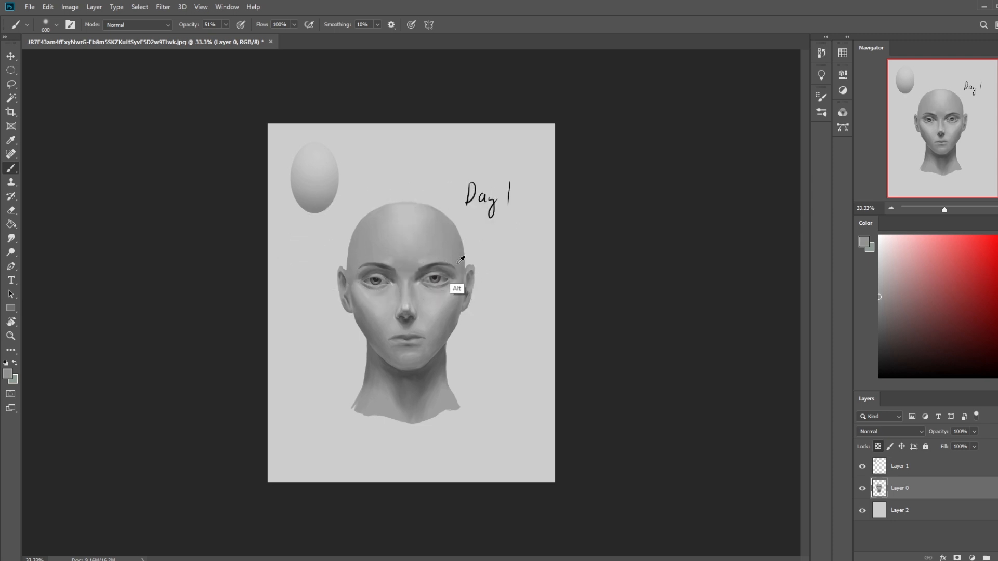
pyautogui.keyDown('alt'); pyautogui.click(323, 205); pyautogui.keyUp('alt')
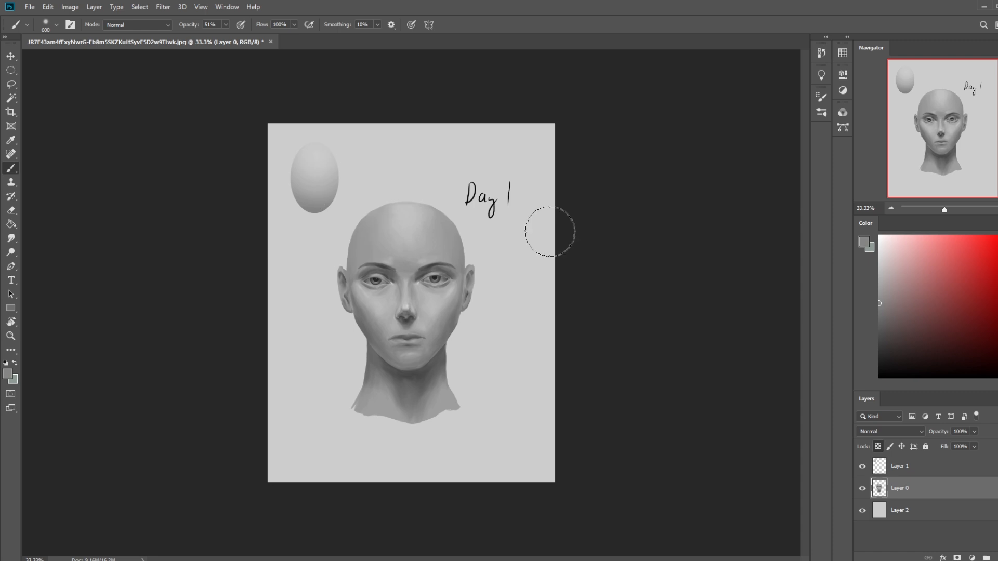
# - Merge Layer 1 down into Layer 0 and try darkening the oval's upper right edge with grey sampled from its base
pyautogui.rightClick(918, 472)
pyautogui.click(920, 338)
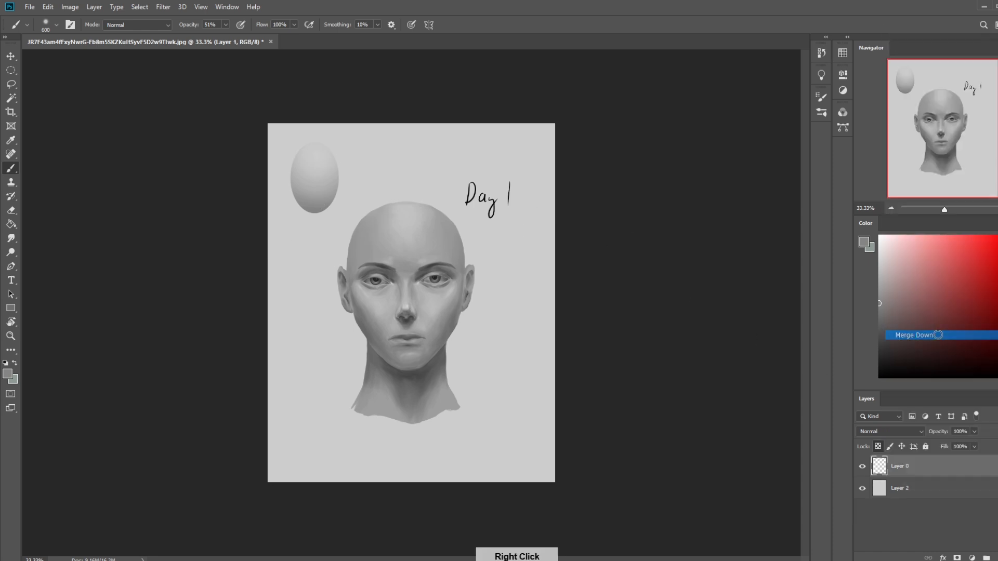
pyautogui.keyDown('alt'); pyautogui.click(317, 204); pyautogui.keyUp('alt')
pyautogui.moveTo(341, 148); pyautogui.dragTo(333, 149)
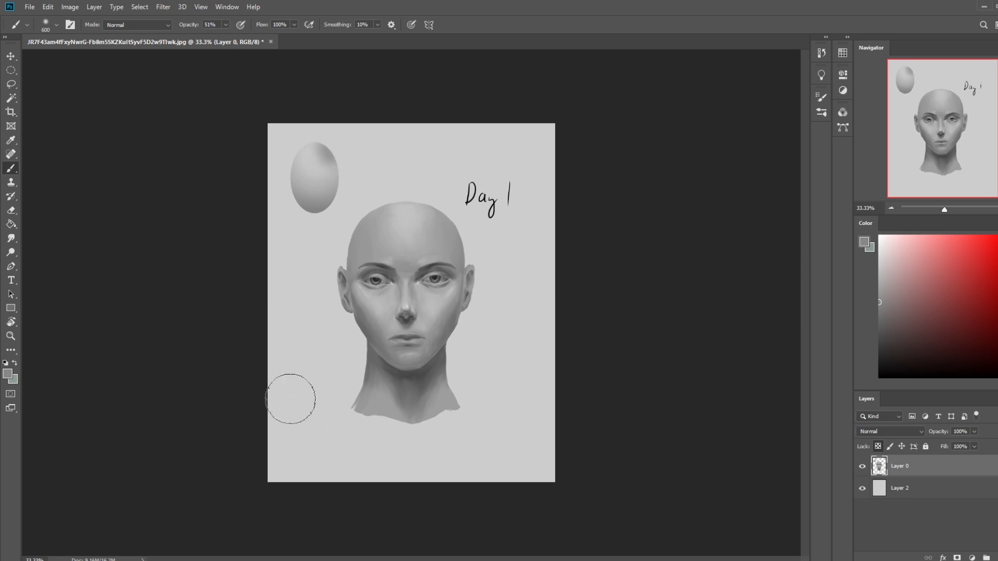
# - Undo the trial strokes on the oval's upper edge and the layer merge
pyautogui.hotkey('ctrl', 'z')
pyautogui.moveTo(338, 154); pyautogui.dragTo(336, 151)
pyautogui.hotkey('ctrl', 'z')
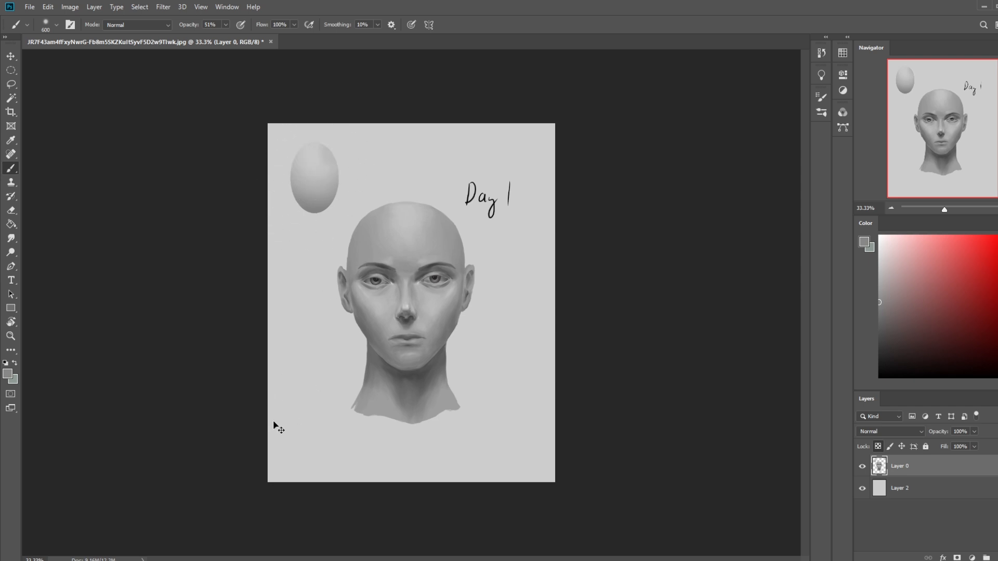
pyautogui.hotkey('ctrl', 'shift', 'alt', 'n')
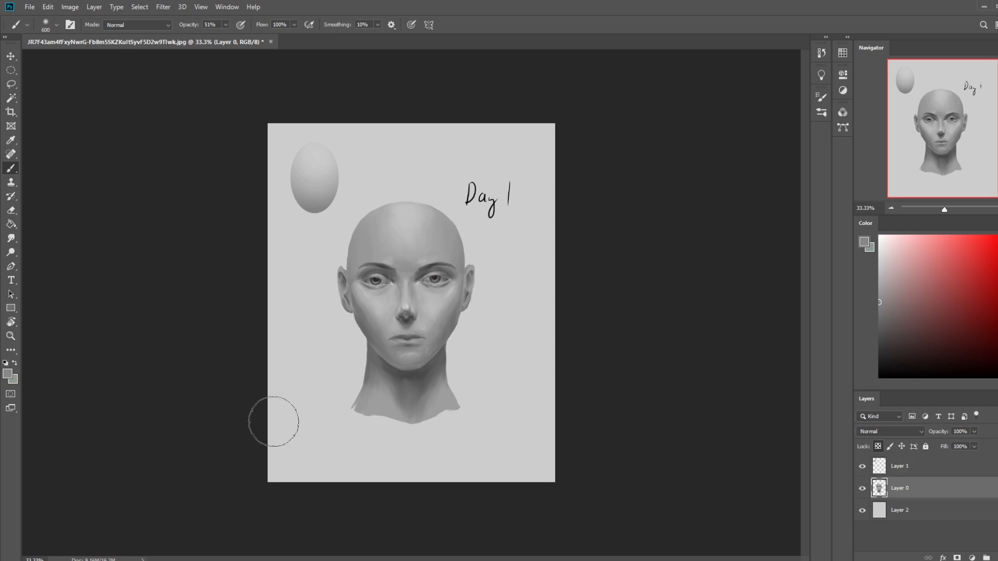
# - Merge the oval's Layer 1 down into Layer 0
pyautogui.click(906, 468)
pyautogui.rightClick(916, 473)
pyautogui.click(918, 337)
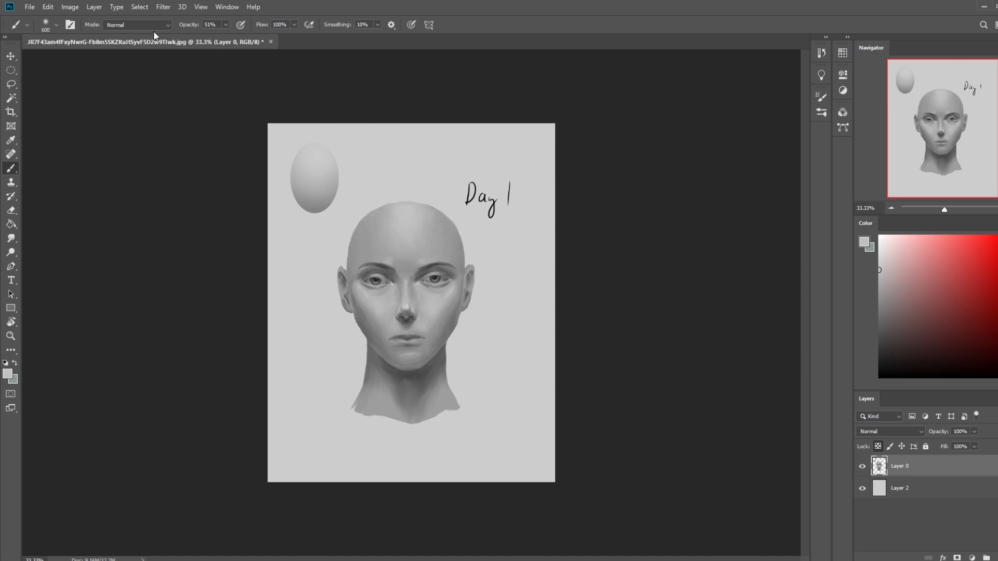
# - Brush soft light grey along both upper sides of the forehead at 51% opacity
pyautogui.moveTo(437, 230); pyautogui.dragTo(463, 243)
pyautogui.moveTo(383, 211); pyautogui.dragTo(353, 253)
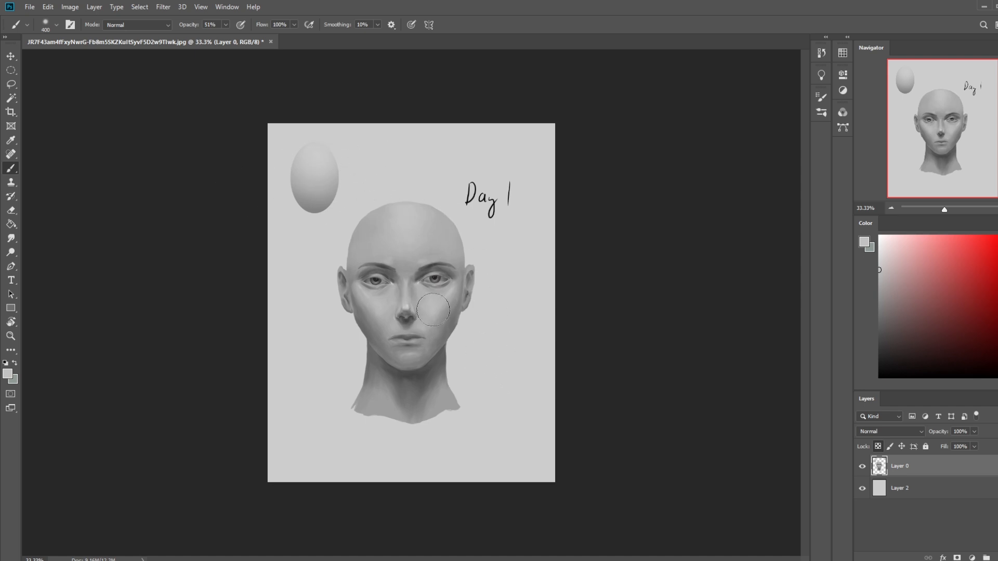
pyautogui.click(145, 26)
pyautogui.click(145, 26)
# - Enlarge the brush to 700, sample the dark grey of the neck, and set the brush mode to Darken
pyautogui.press(']')
pyautogui.press(']')
pyautogui.press(']')
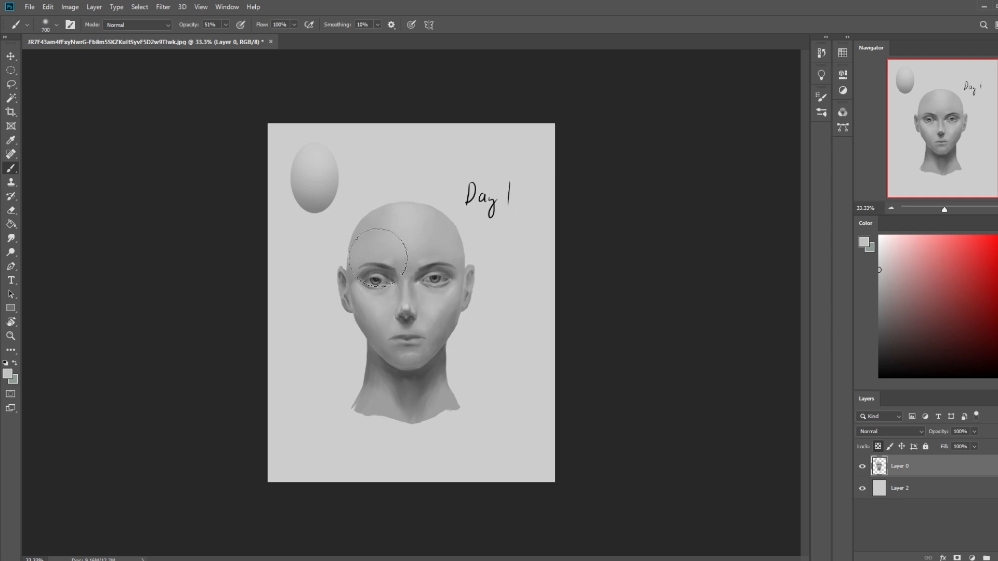
pyautogui.keyDown('alt'); pyautogui.click(414, 399); pyautogui.keyUp('alt')
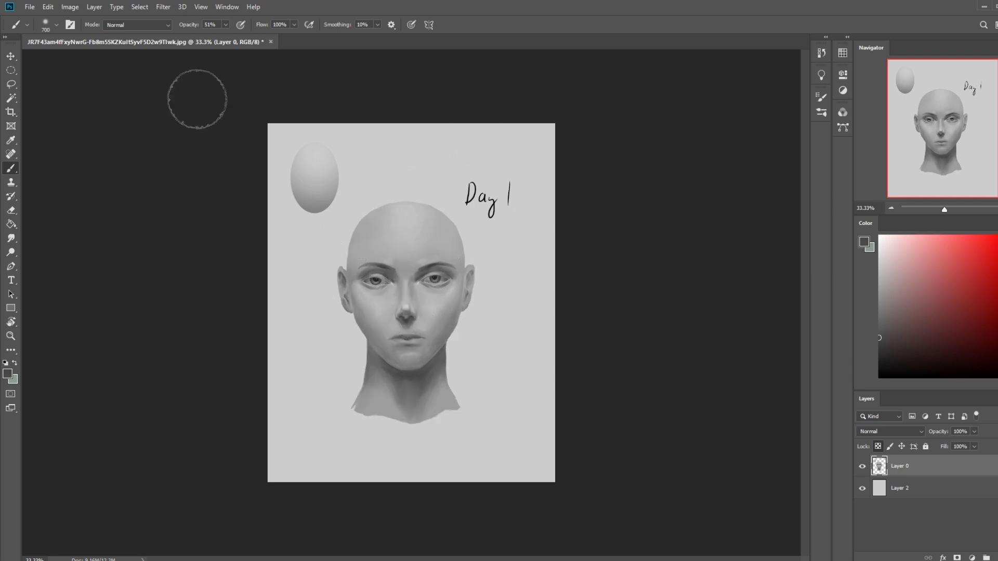
pyautogui.click(146, 28)
pyautogui.click(141, 75)
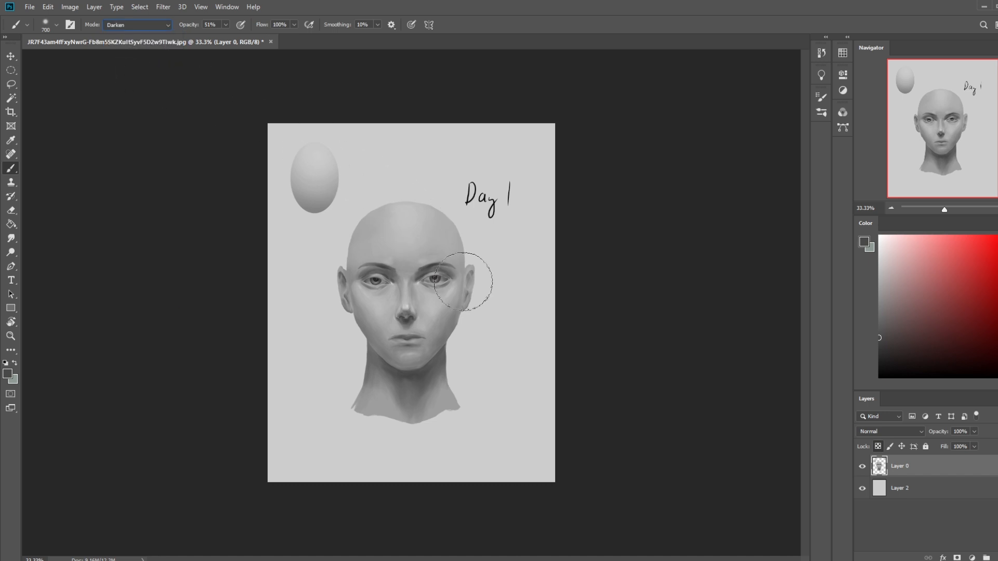
# - Undo the trial stroke under the chin, lower the brush opacity to 26%, and darken the jaw edges and upper neck
pyautogui.moveTo(442, 359); pyautogui.dragTo(388, 375)
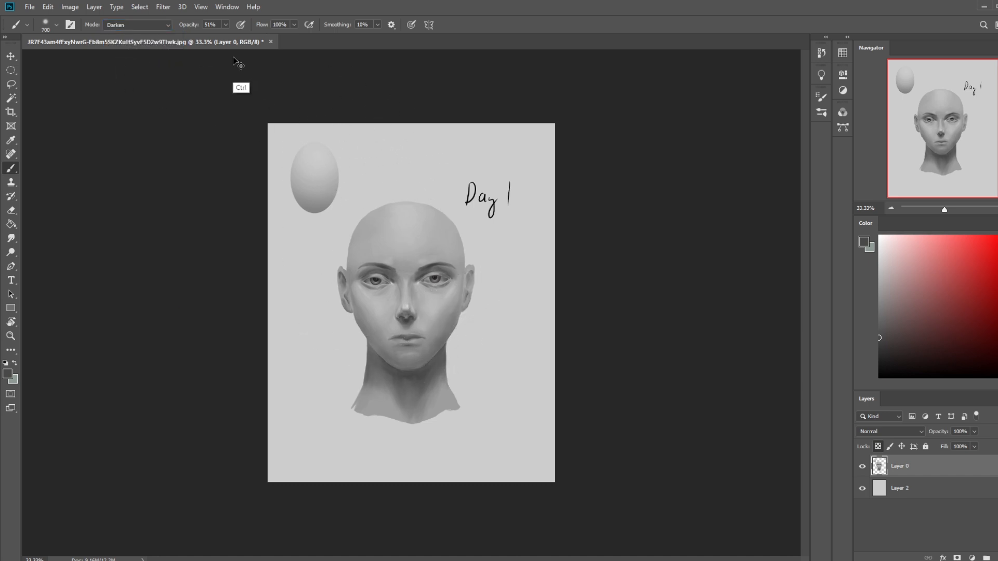
pyautogui.hotkey('ctrl', 'z')
pyautogui.click(225, 26)
pyautogui.click(213, 37)
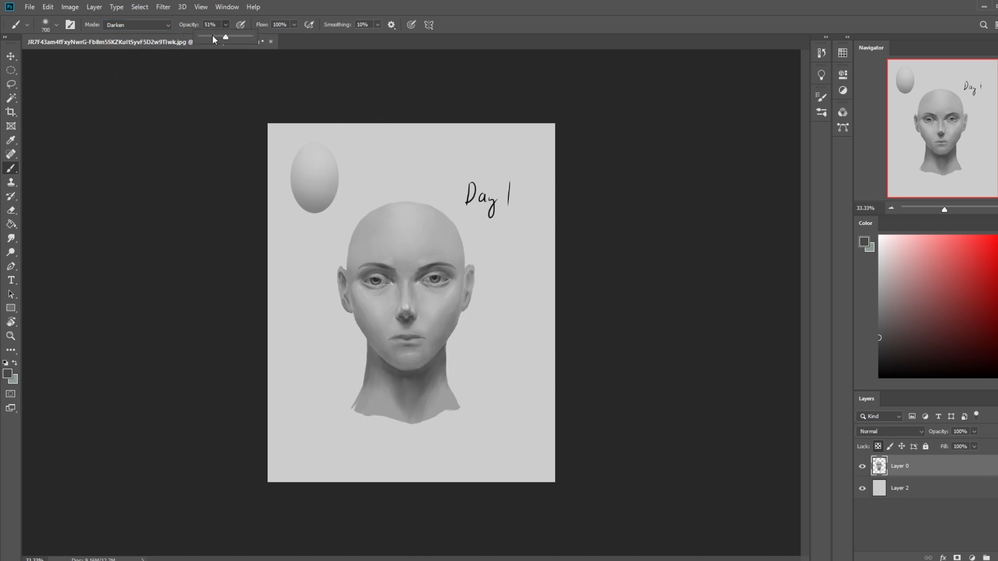
pyautogui.click(354, 328)
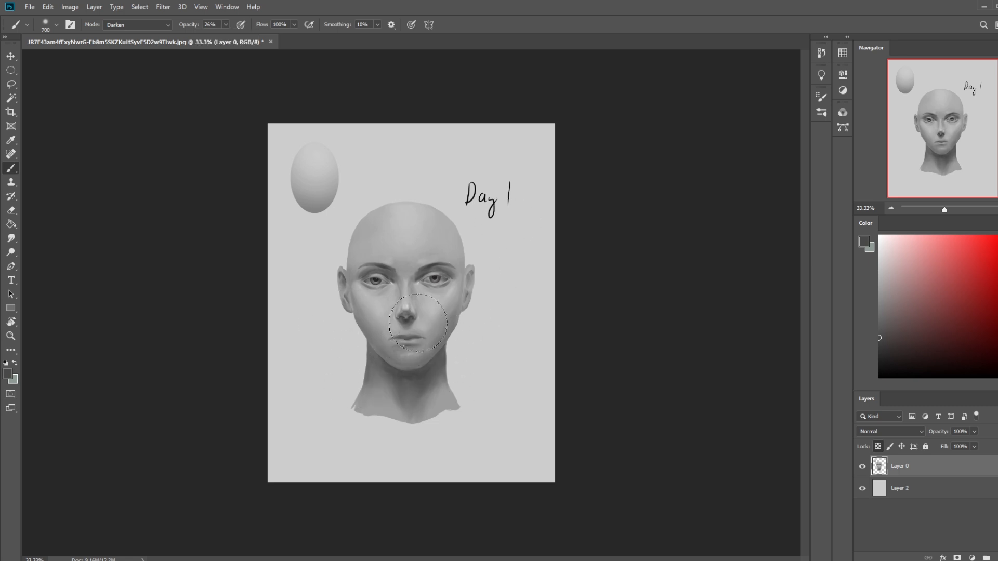
pyautogui.keyDown('alt'); pyautogui.click(391, 371); pyautogui.keyUp('alt')
pyautogui.moveTo(356, 340); pyautogui.dragTo(477, 370)
pyautogui.keyDown('alt'); pyautogui.click(440, 375); pyautogui.keyUp('alt')
# - Return the brush from Normal to Darken mode and sample progressively lighter greys from the right cheek for shading
pyautogui.click(130, 34)
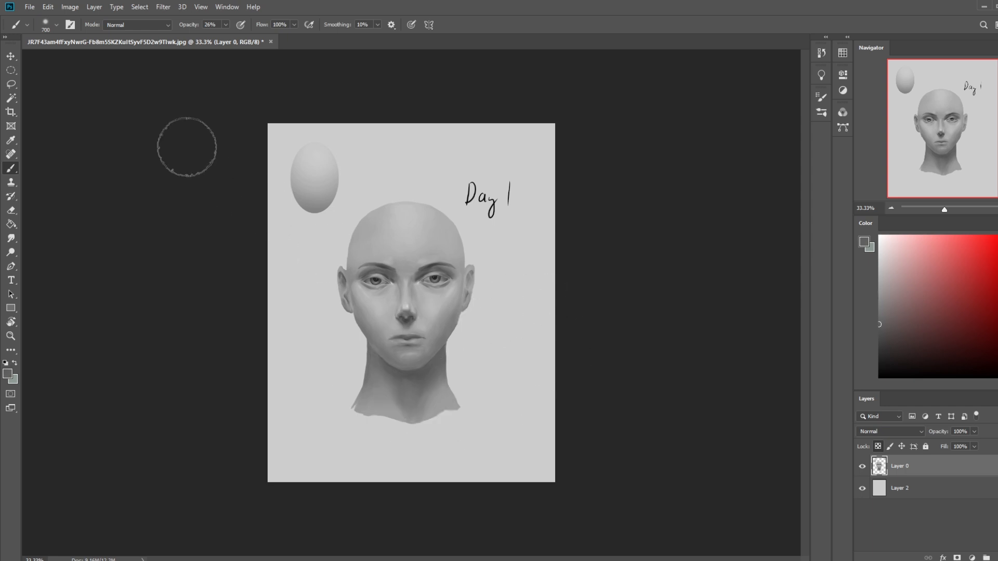
pyautogui.click(119, 25)
pyautogui.click(112, 75)
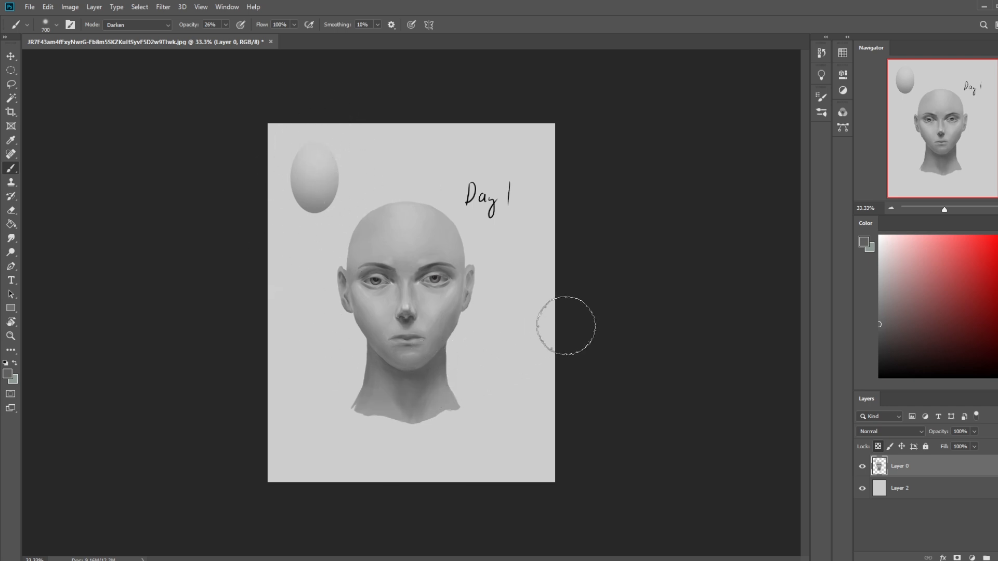
pyautogui.press('alt')
pyautogui.keyDown('alt'); pyautogui.click(453, 328); pyautogui.keyUp('alt')
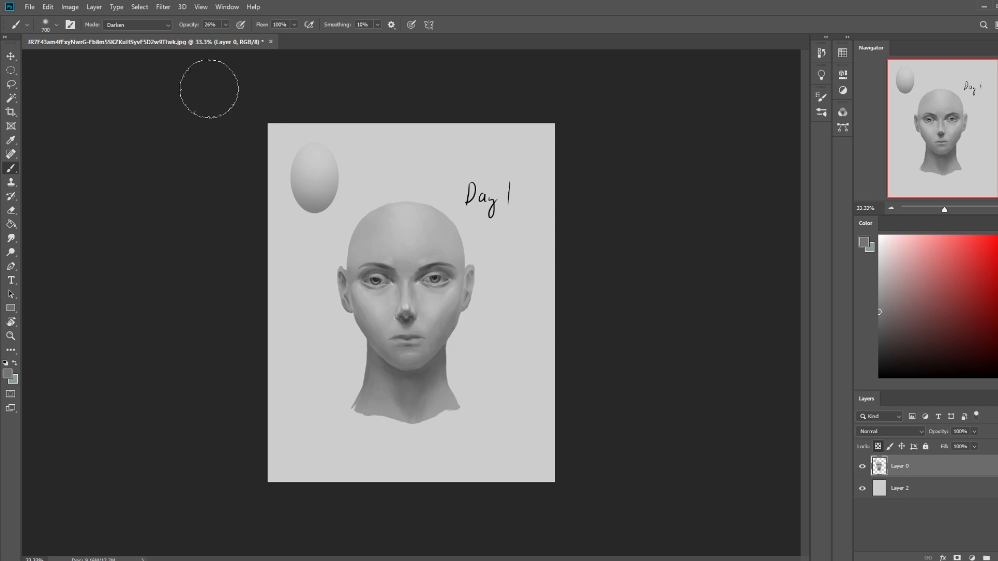
pyautogui.click(138, 25)
pyautogui.click(126, 73)
pyautogui.press('alt')
pyautogui.keyDown('alt'); pyautogui.click(440, 320); pyautogui.keyUp('alt')
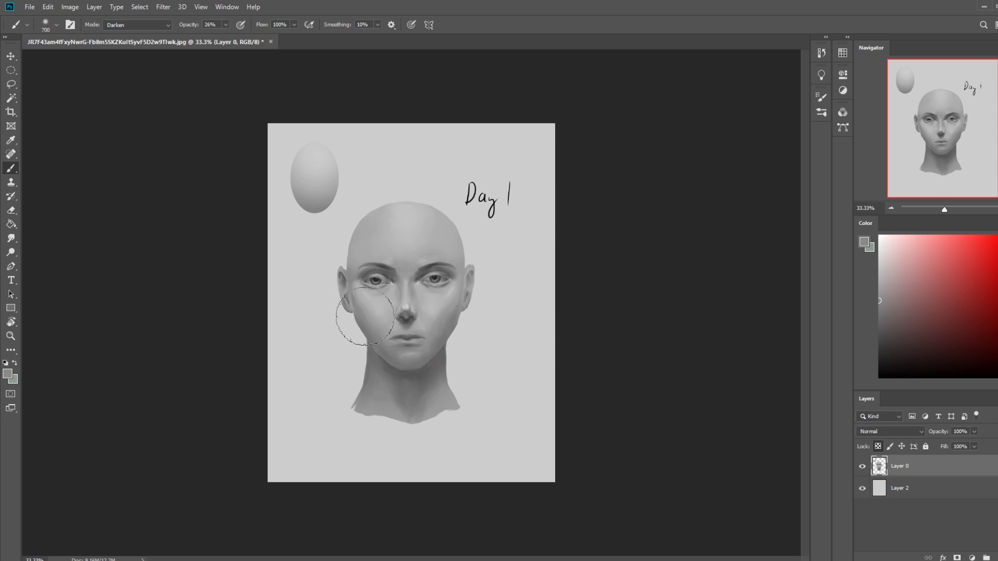
# - Lighten the right cheek in Lighten mode with grey sampled from the face, and blend with the Smudge tool at 8% strength
pyautogui.click(150, 26)
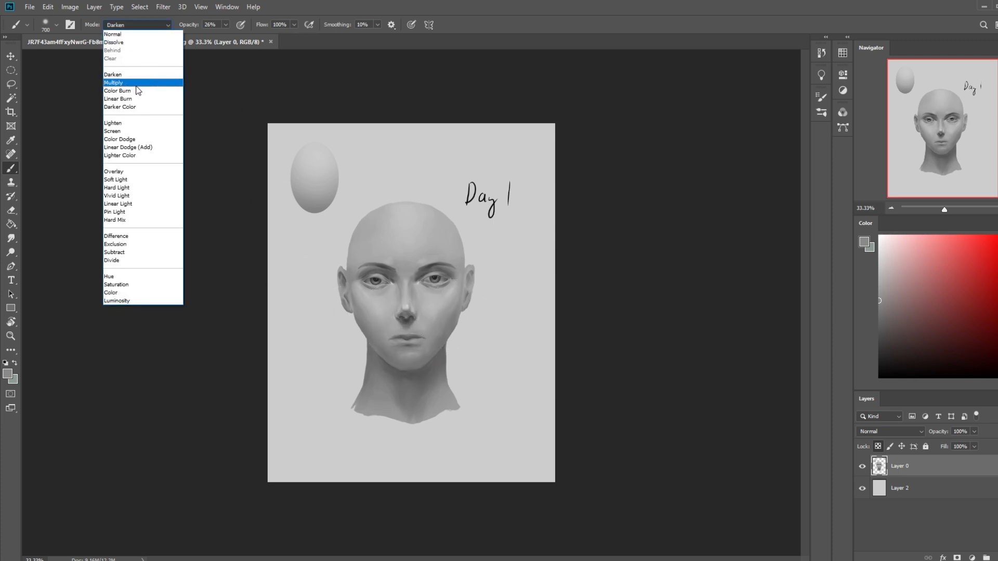
pyautogui.click(137, 123)
pyautogui.keyDown('alt'); pyautogui.click(386, 317); pyautogui.keyUp('alt')
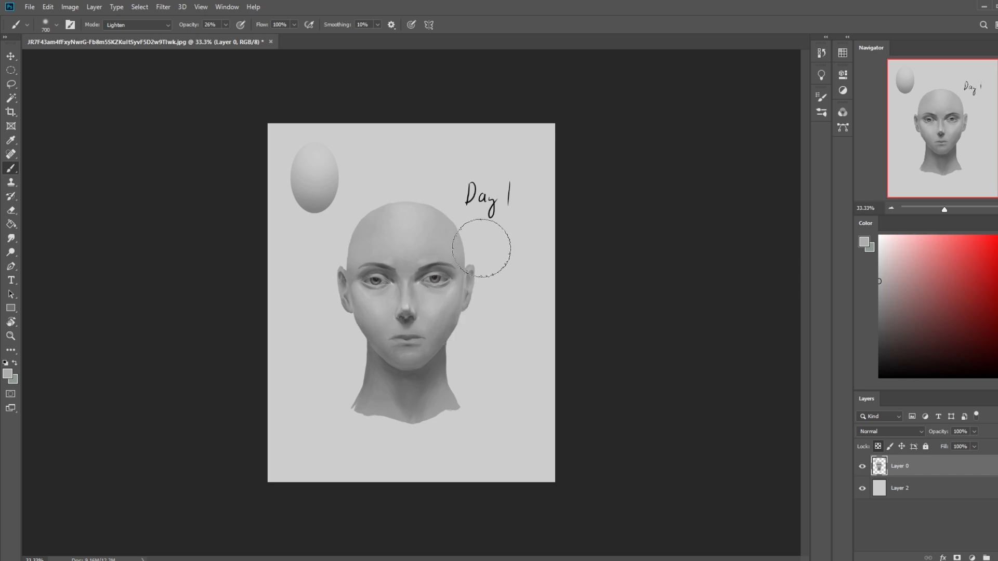
pyautogui.moveTo(468, 333); pyautogui.dragTo(435, 328)
pyautogui.click(11, 238)
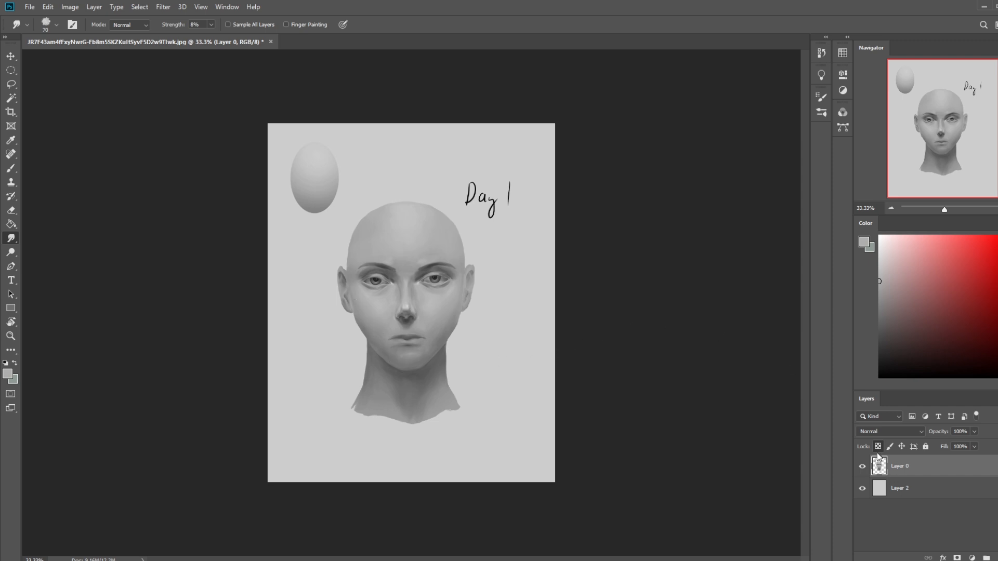
# - Open Liquify on Layer 0 with a brush size of 300 and push the left side of the neck inward
pyautogui.click(163, 7)
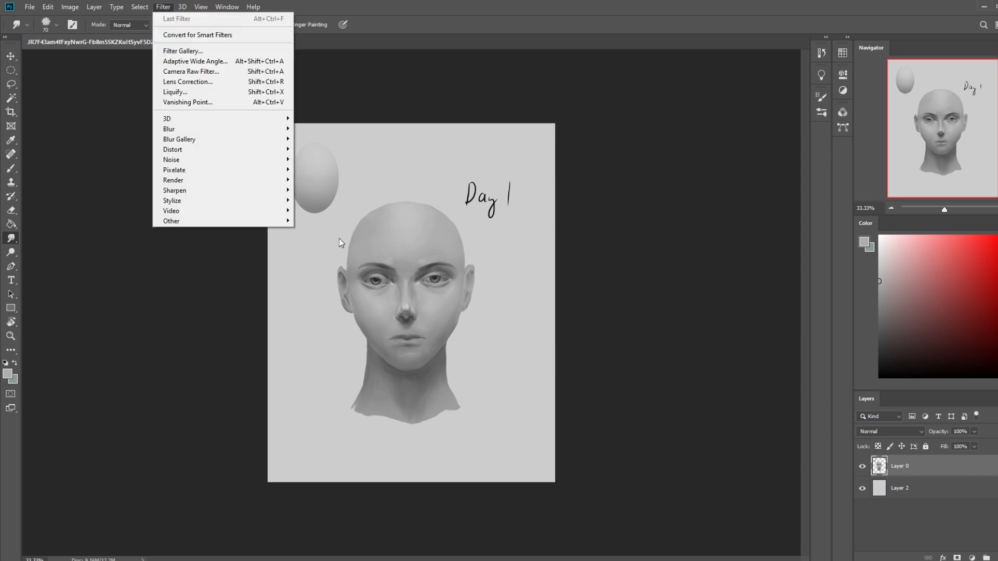
pyautogui.click(193, 95)
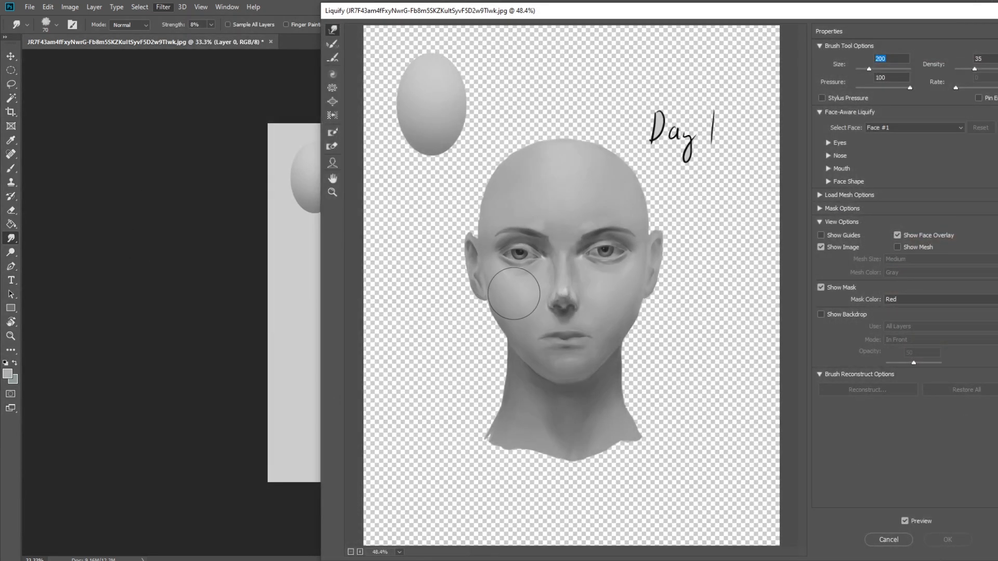
pyautogui.write('300')
pyautogui.moveTo(501, 360); pyautogui.dragTo(509, 368)
pyautogui.press(']')
pyautogui.press(']')
pyautogui.press('[')
pyautogui.press('[')
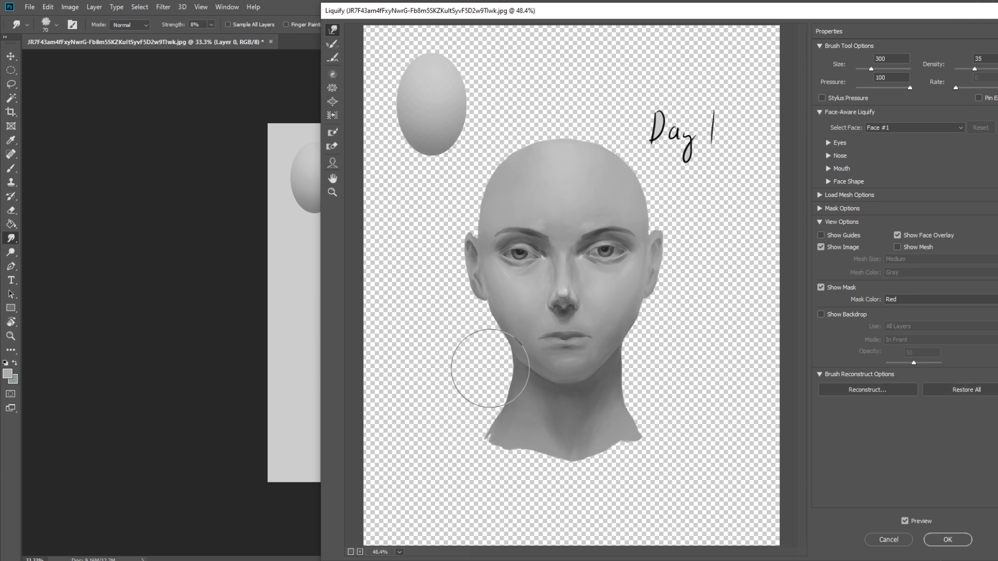
pyautogui.press('[')
pyautogui.press('[')
pyautogui.press('[')
pyautogui.press('[')
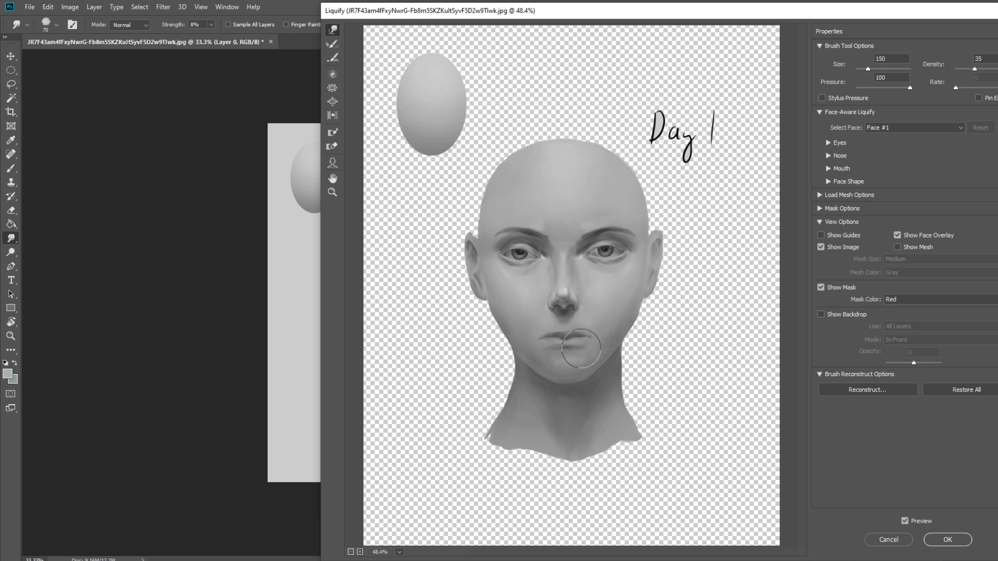
# - Narrow the right side of the neck with a size 500 brush and pull the lower left neck corner inward
pyautogui.press(']')
pyautogui.press(']')
pyautogui.press(']')
pyautogui.press(']')
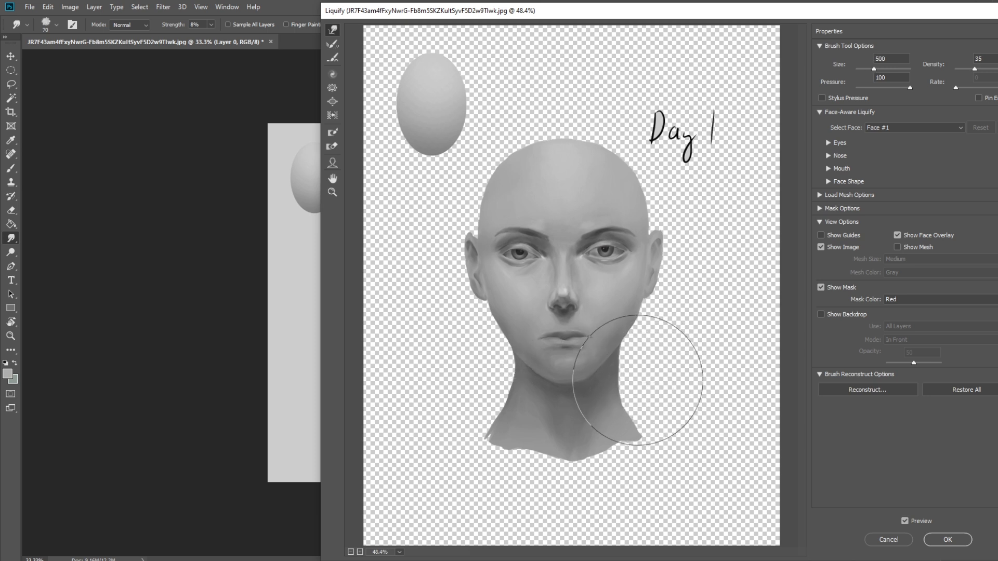
pyautogui.press('[')
pyautogui.press('[')
pyautogui.press(']')
pyautogui.press(']')
pyautogui.press(']')
pyautogui.press('[')
pyautogui.press('[')
pyautogui.press('[')
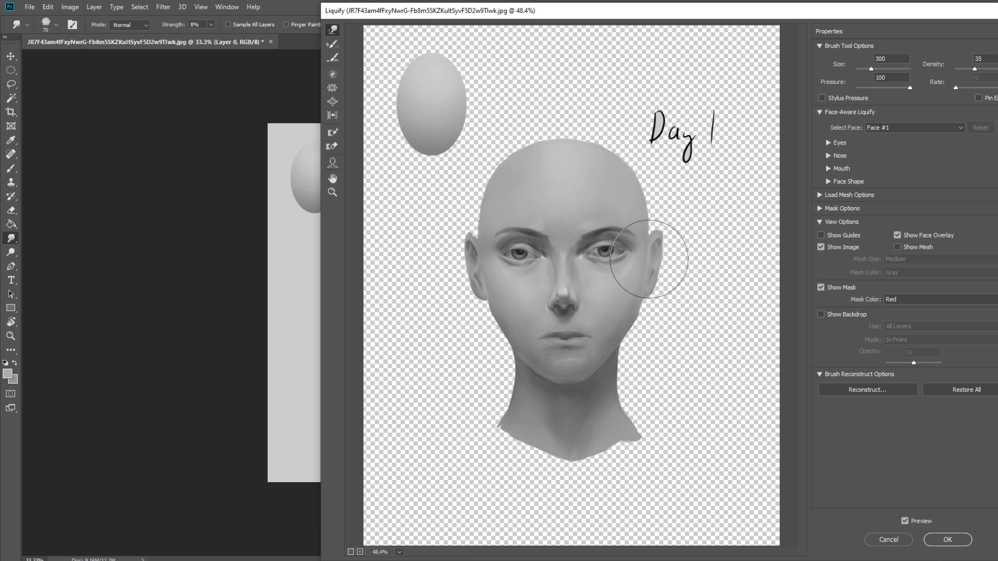
# - Pull the lower right corner of the neck inward and smooth its bottom edge with brush sizes from 150 to 250
pyautogui.press(']')
pyautogui.press(']')
pyautogui.press('[')
pyautogui.press('[')
pyautogui.press('[')
pyautogui.moveTo(659, 462); pyautogui.dragTo(638, 441)
pyautogui.press('[')
pyautogui.press('[')
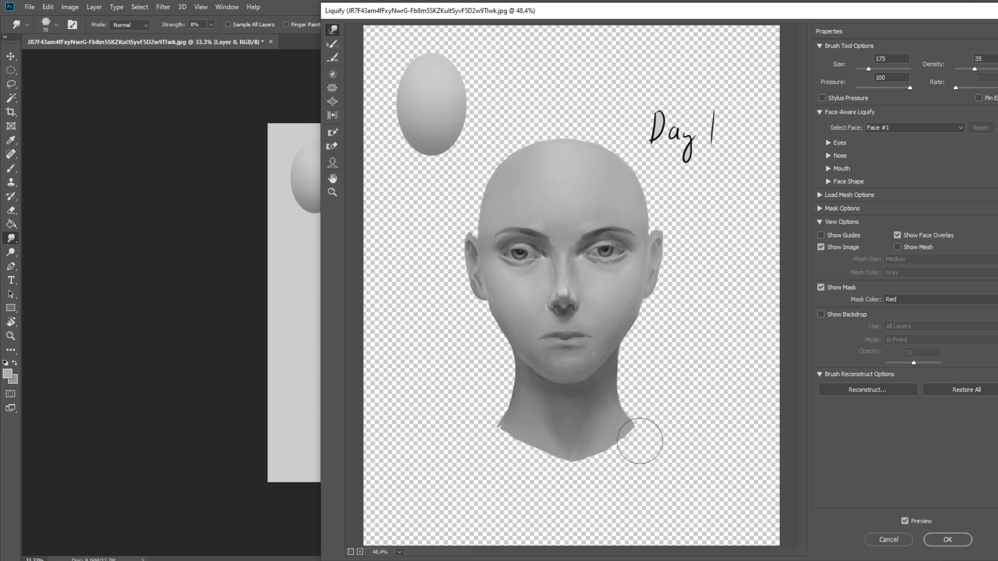
pyautogui.press(']')
pyautogui.press(']')
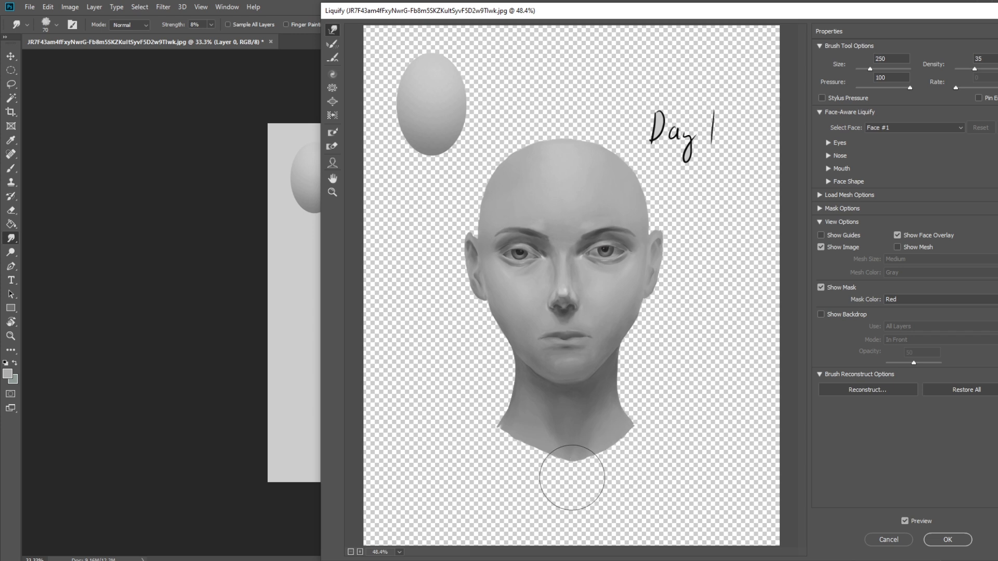
pyautogui.press('[')
pyautogui.press('[')
pyautogui.press('[')
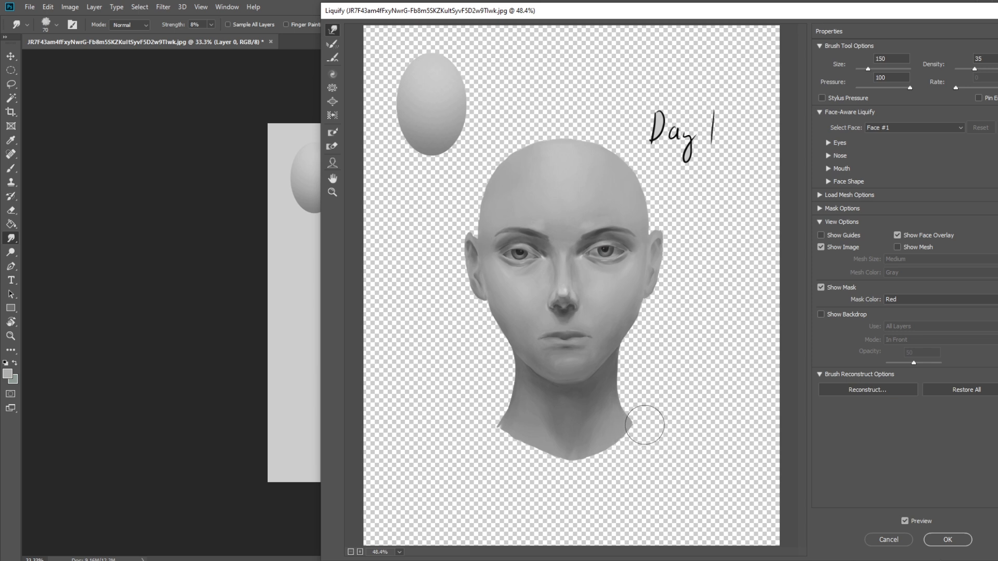
# - Refine the neck base and left jaw contour, varying the brush size between 125 and 400
pyautogui.press(']')
pyautogui.press(']')
pyautogui.press(']')
pyautogui.press(']')
pyautogui.press('[')
pyautogui.press('[')
pyautogui.press('[')
pyautogui.press('[')
pyautogui.press('[')
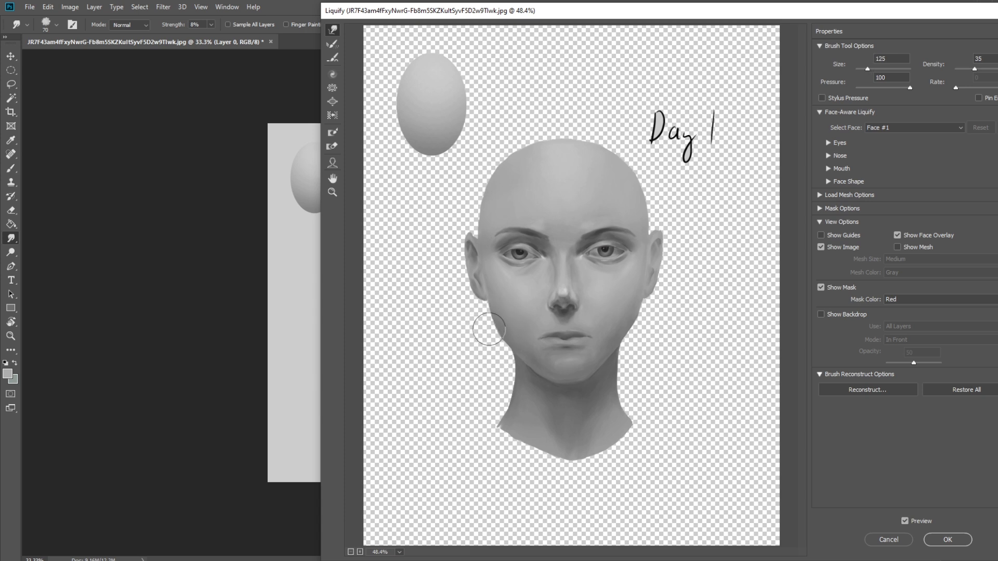
pyautogui.press(']')
pyautogui.press(']')
pyautogui.press(']')
pyautogui.press(']')
pyautogui.press(']')
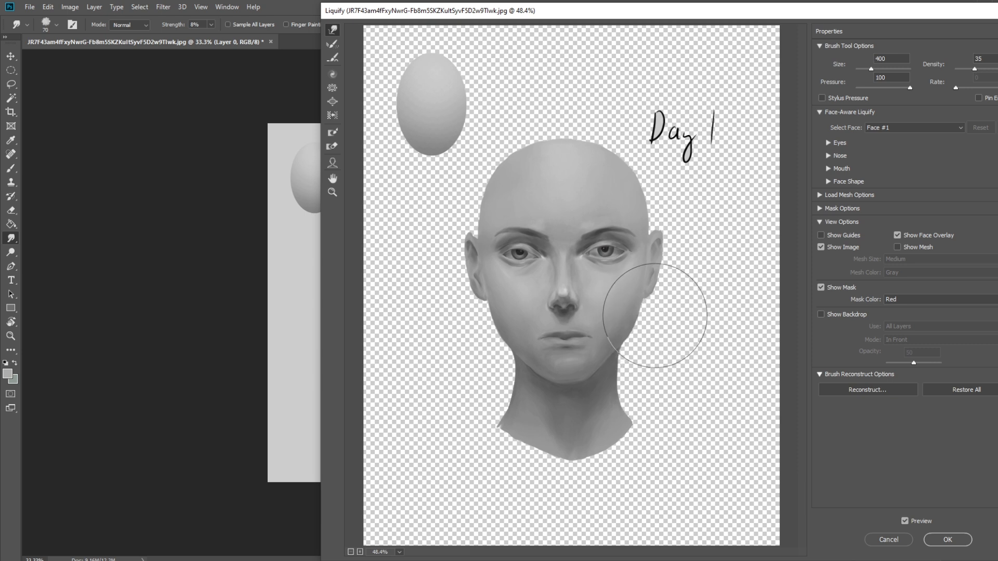
# - Push the sides of the jaw inward with a size 500 brush and refine the right edge at sizes 300 and 175
pyautogui.press('[')
pyautogui.press(']')
pyautogui.press(']')
pyautogui.press(']')
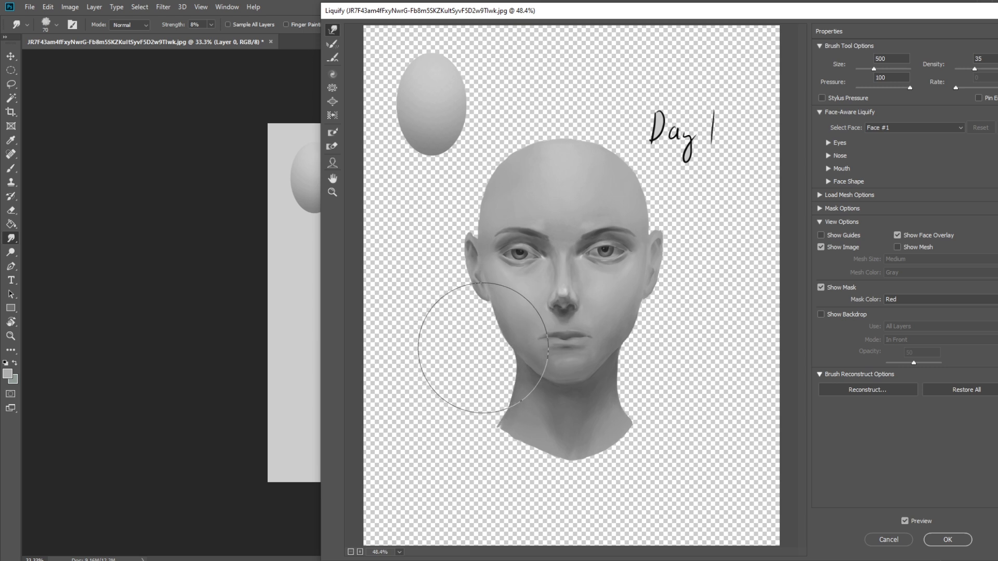
pyautogui.press('[')
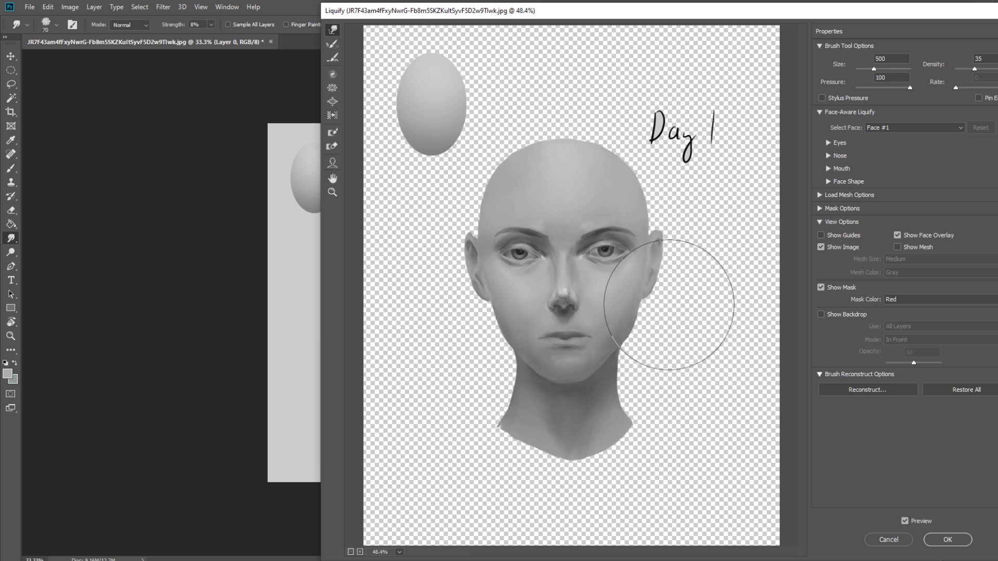
pyautogui.press('[')
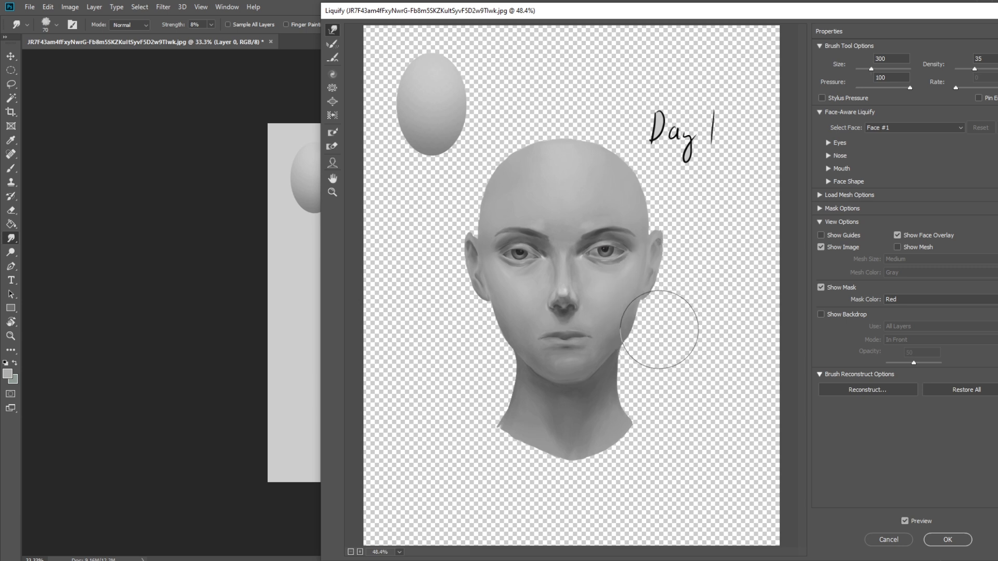
pyautogui.press('[')
pyautogui.press('[')
pyautogui.press('[')
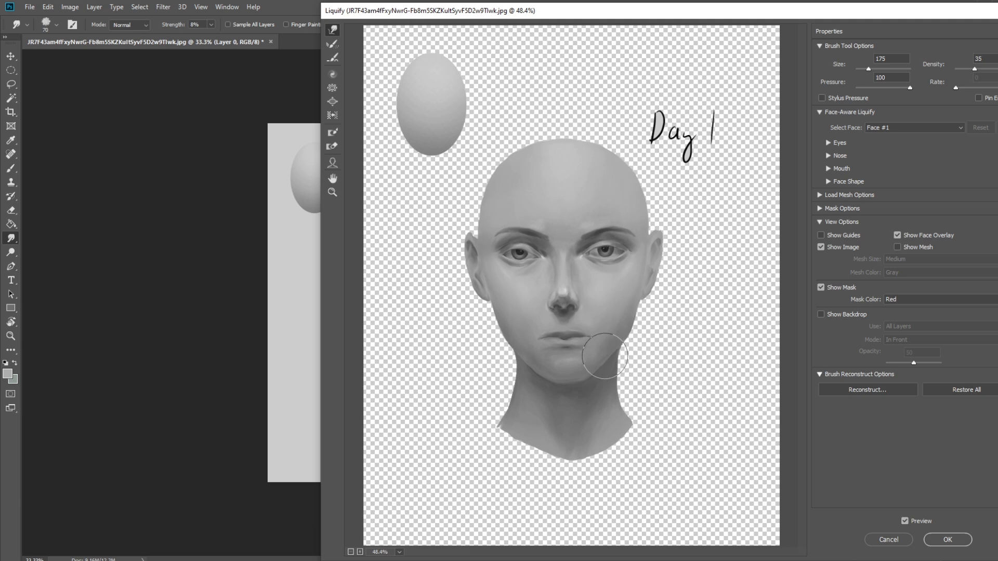
# - Adjust the right jawline and chin contour with brush sizes 400 and 200
pyautogui.press('[')
pyautogui.press(']')
pyautogui.press(']')
pyautogui.press(']')
pyautogui.press(']')
pyautogui.press(']')
pyautogui.press(']')
pyautogui.press(']')
pyautogui.press(']')
pyautogui.press(']')
pyautogui.press('[')
pyautogui.press('[')
pyautogui.press('[')
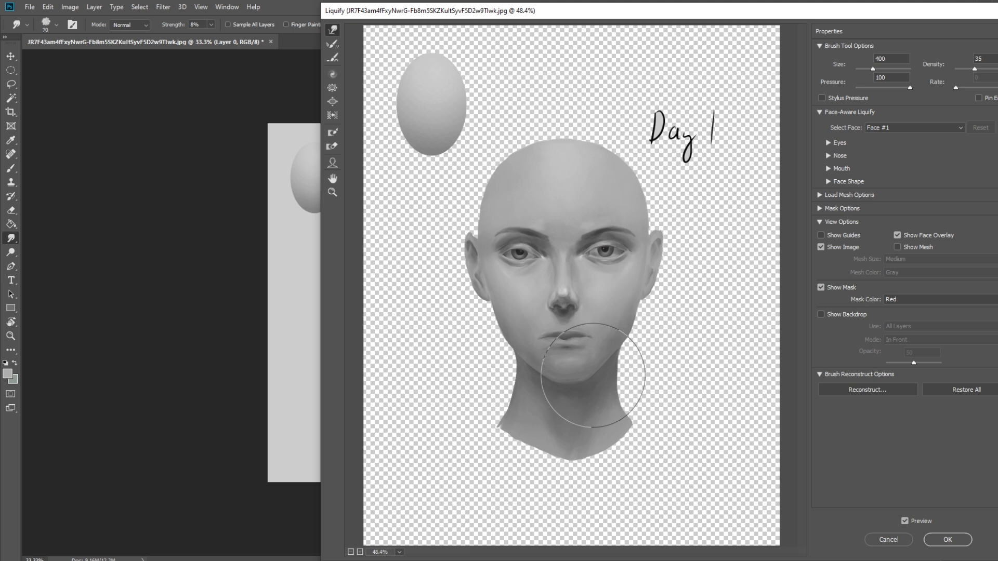
pyautogui.press('[')
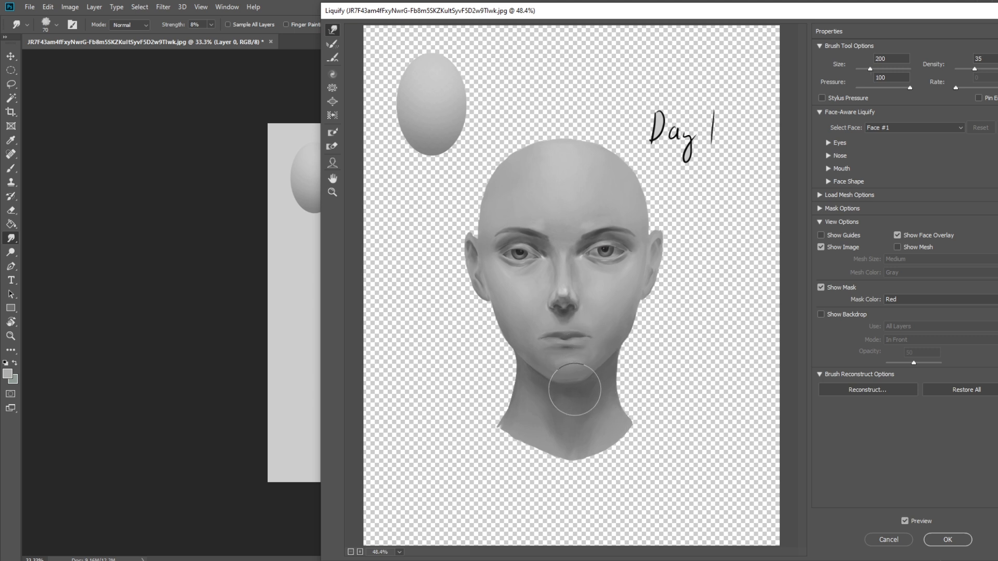
pyautogui.press('[')
# - Slim the left side of the neck with a size 500 brush and apply the Liquify changes
pyautogui.press(']')
pyautogui.press(']')
pyautogui.press(']')
pyautogui.press(']')
pyautogui.press(']')
pyautogui.press(']')
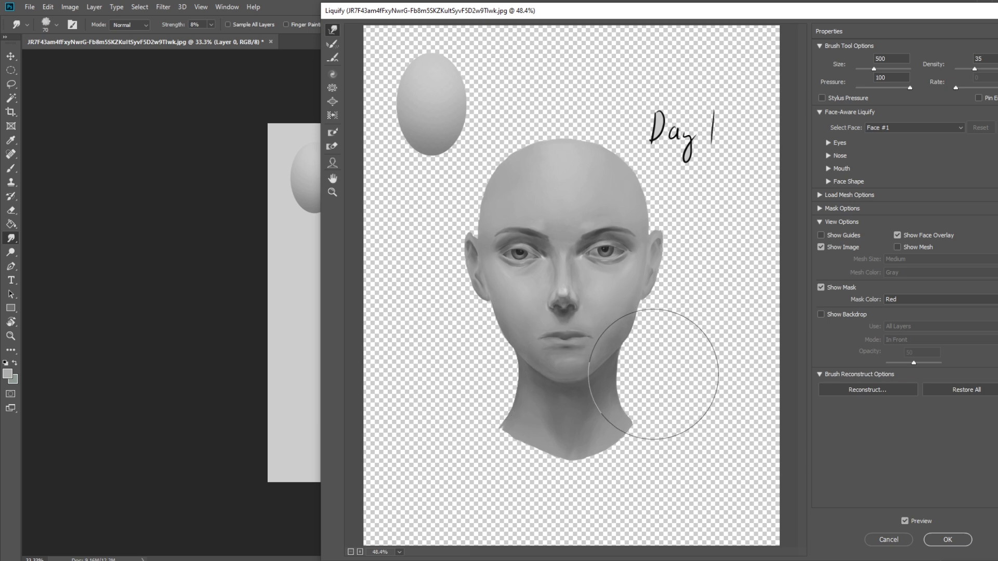
pyautogui.press('[')
pyautogui.press('[')
pyautogui.press('[')
pyautogui.press('[')
pyautogui.press('[')
pyautogui.press('[')
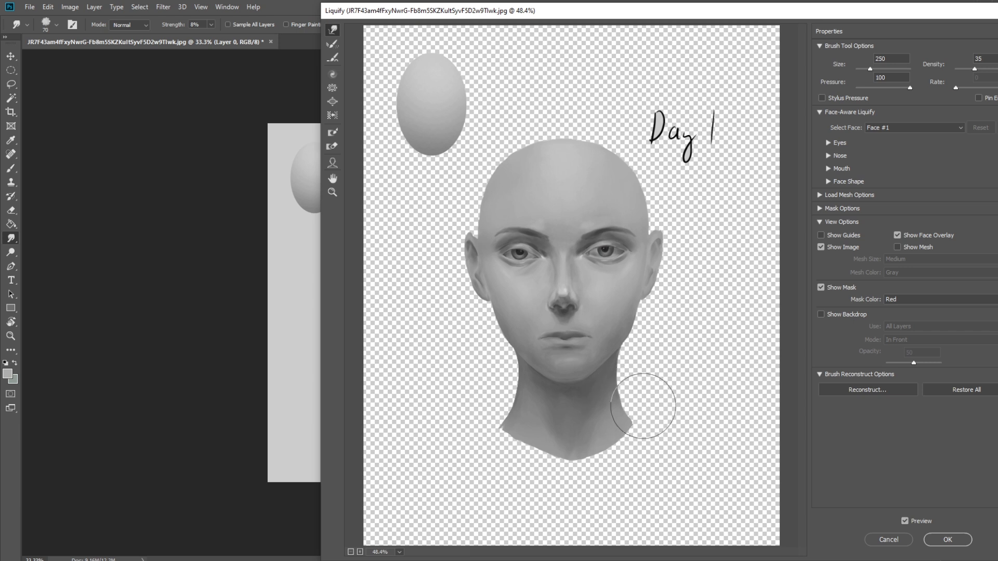
pyautogui.click(947, 538)
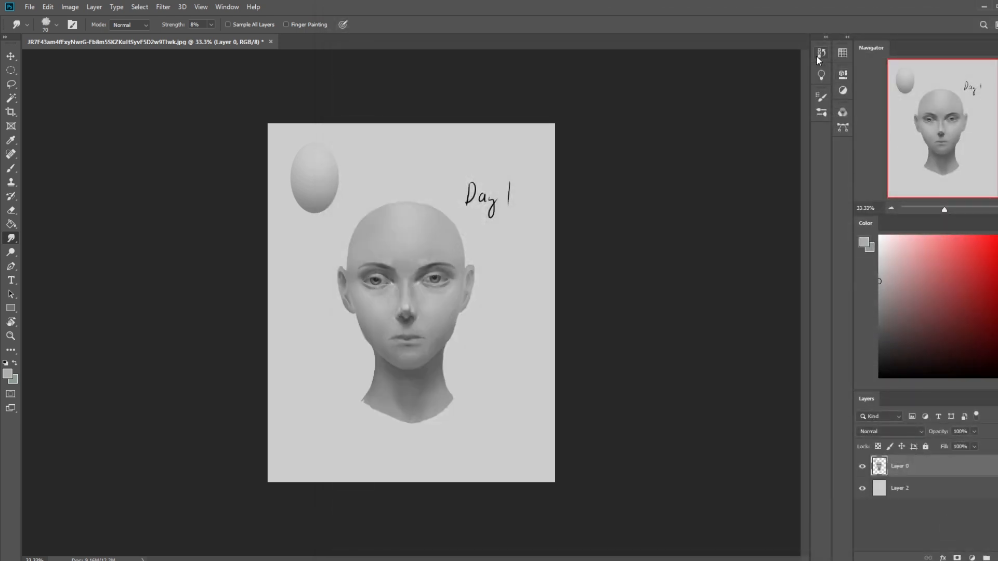
# - Compare the portrait before and after Liquify by switching between its history states
pyautogui.click(816, 56)
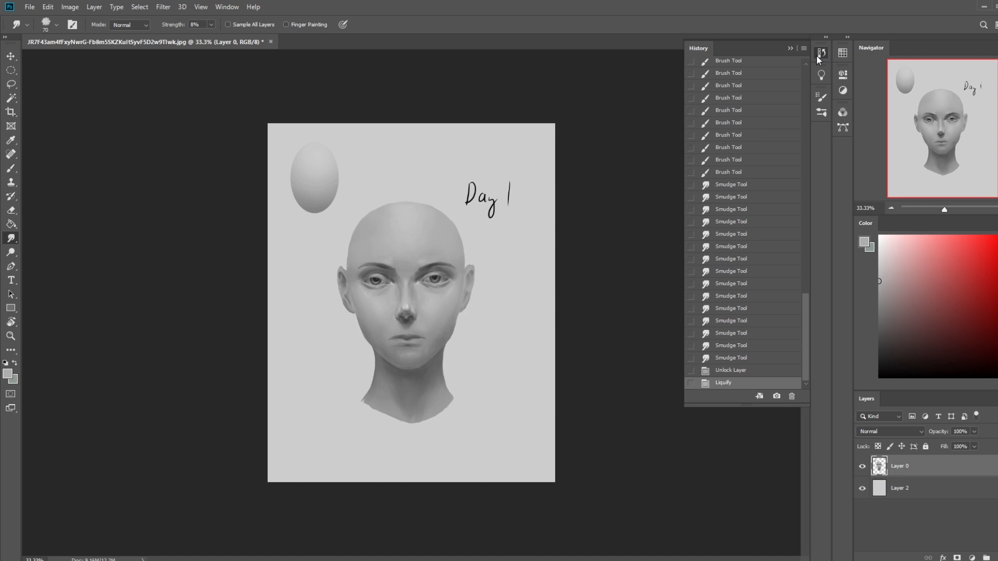
pyautogui.click(724, 360)
pyautogui.click(728, 384)
pyautogui.click(737, 360)
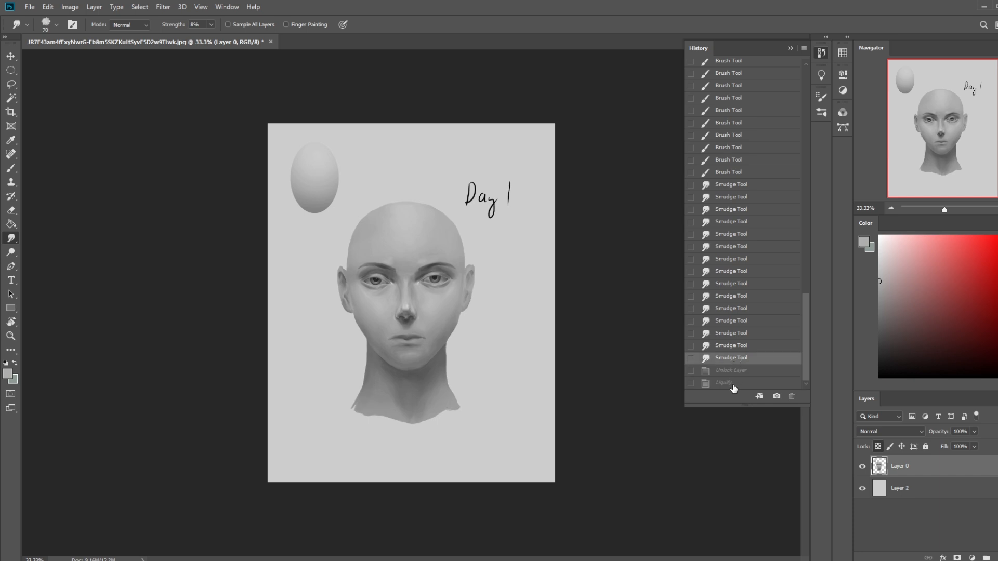
# - Alternate between the last Smudge Tool state and the Liquify state to inspect the jaw and neck changes, ending on the Liquify state
pyautogui.click(733, 385)
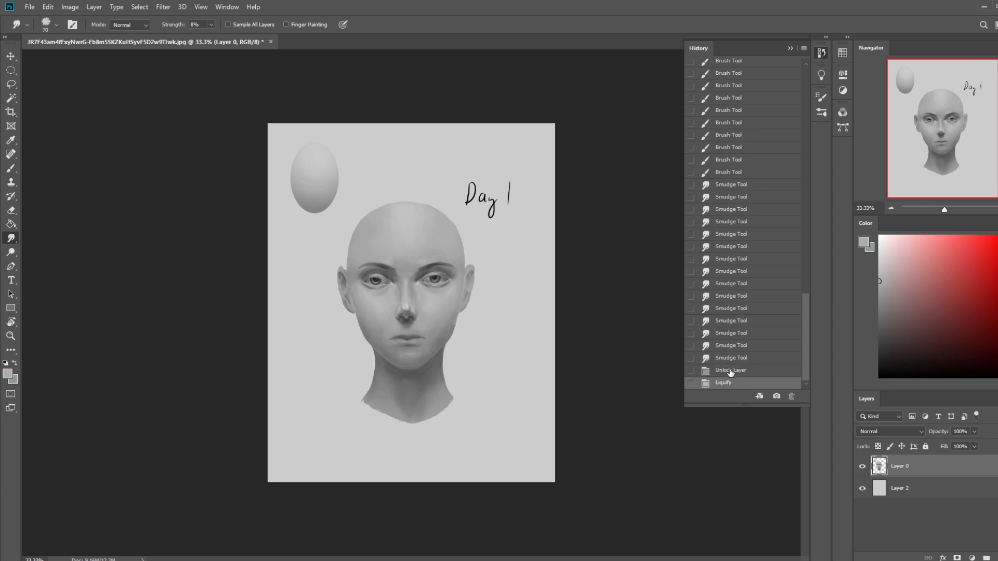
pyautogui.click(733, 358)
pyautogui.click(739, 385)
pyautogui.click(742, 358)
pyautogui.click(741, 385)
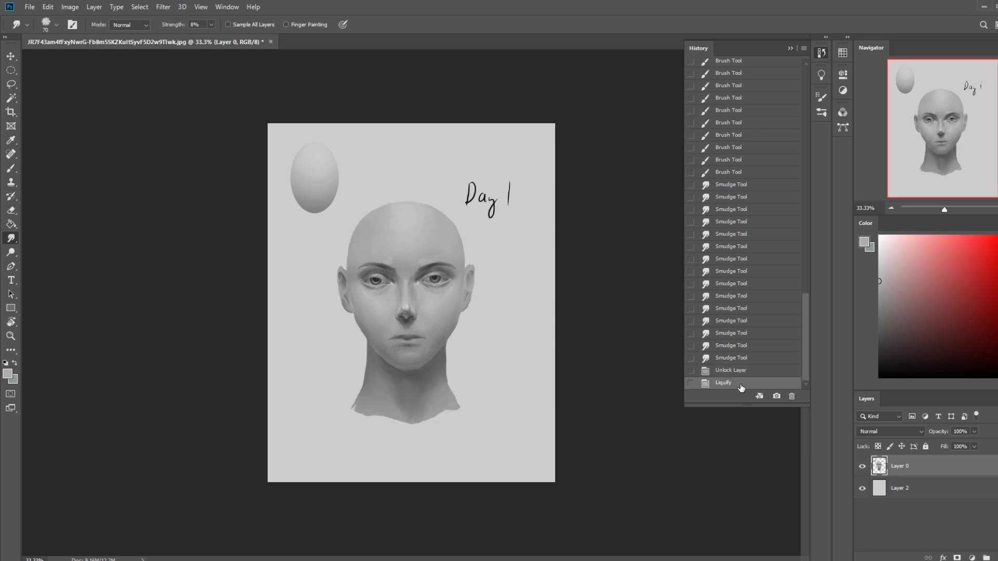
pyautogui.click(790, 48)
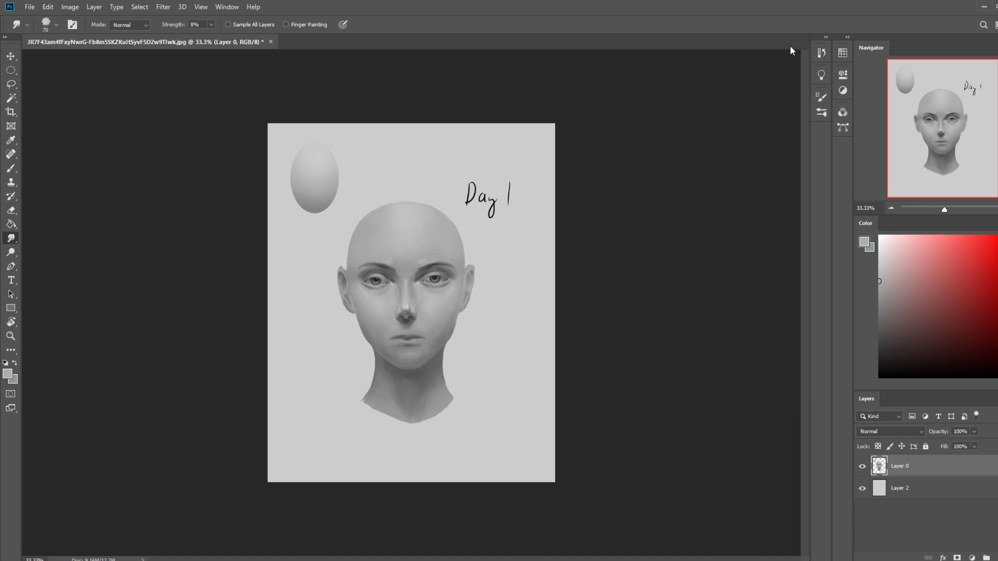
# - Set up one of Istebrak's dry-oil brushes at 30 px with Normal blending mode and 70% opacity
pyautogui.hotkey('ctrl', '+')
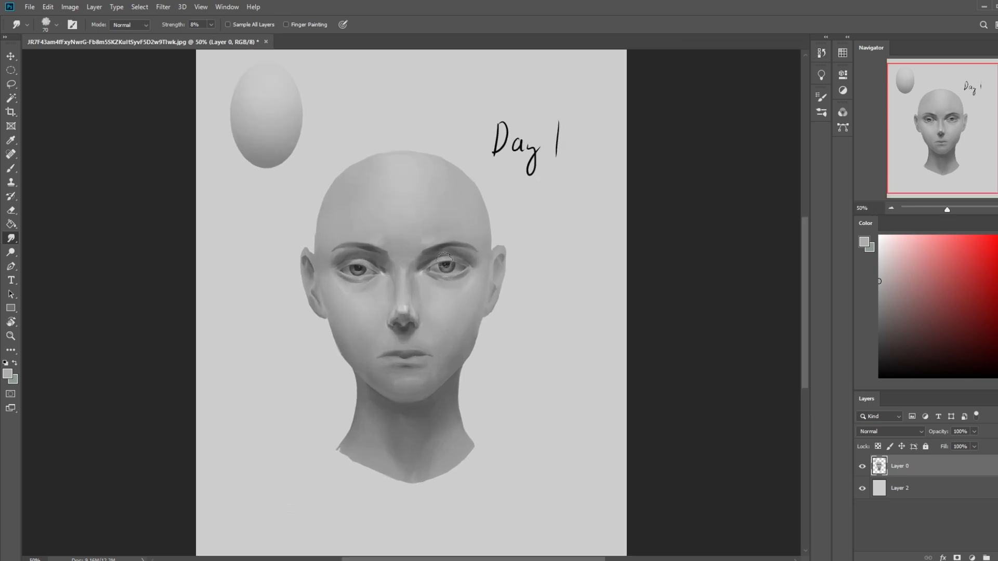
pyautogui.press('b')
pyautogui.rightClick(471, 234)
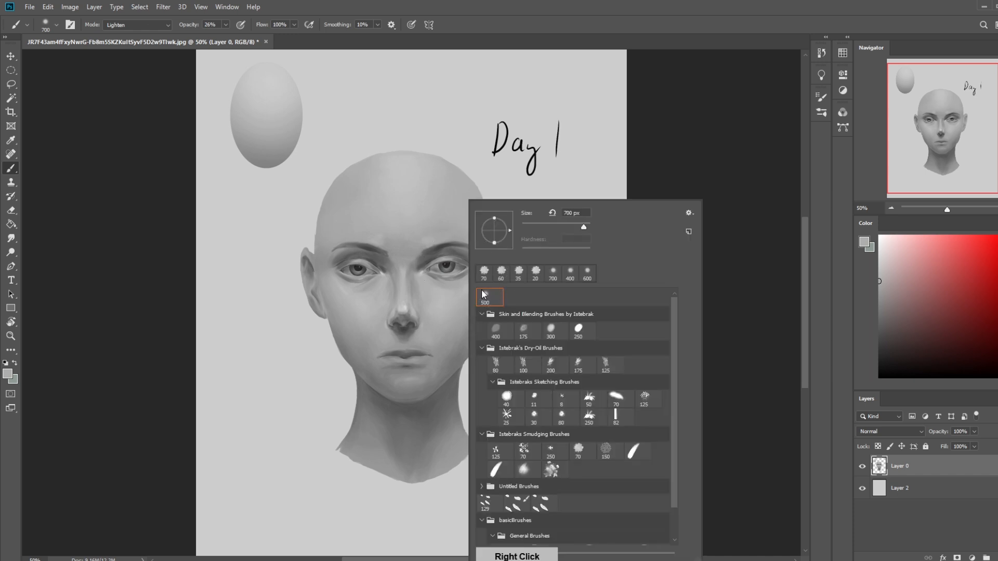
pyautogui.click(495, 362)
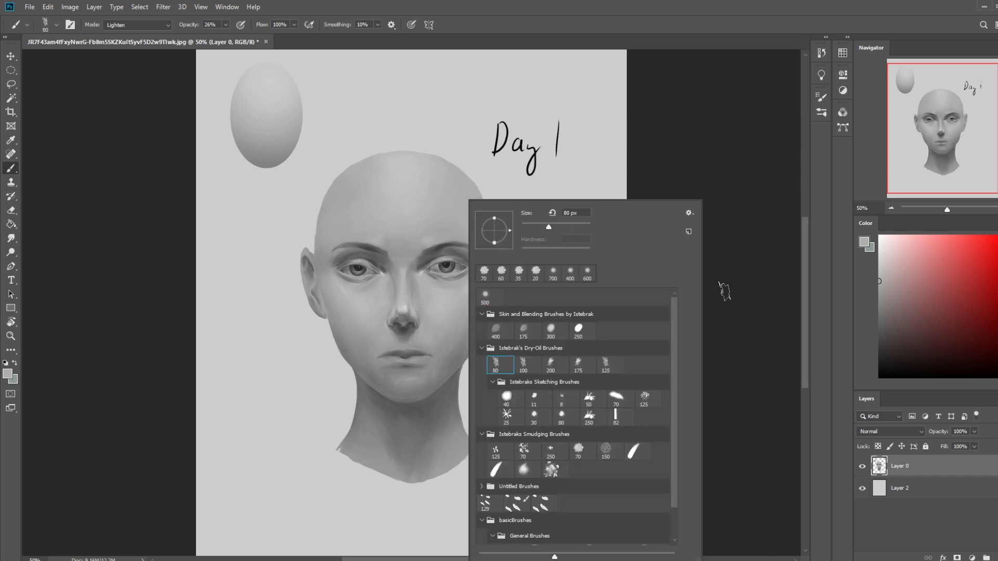
pyautogui.click(146, 25)
pyautogui.click(138, 30)
pyautogui.press('[')
pyautogui.press('[')
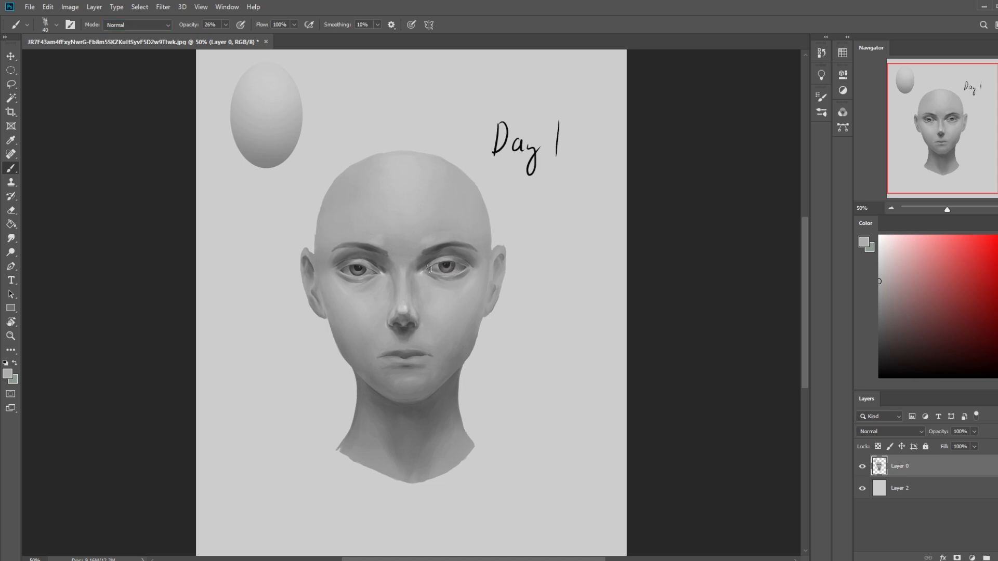
pyautogui.click(226, 26)
pyautogui.moveTo(225, 36); pyautogui.dragTo(247, 38)
pyautogui.click(151, 105)
# - Paint light gray over the iris and pupil of both eyes, leaving blank eyeball shapes
pyautogui.moveTo(458, 270); pyautogui.dragTo(450, 268)
pyautogui.moveTo(366, 272); pyautogui.dragTo(364, 272)
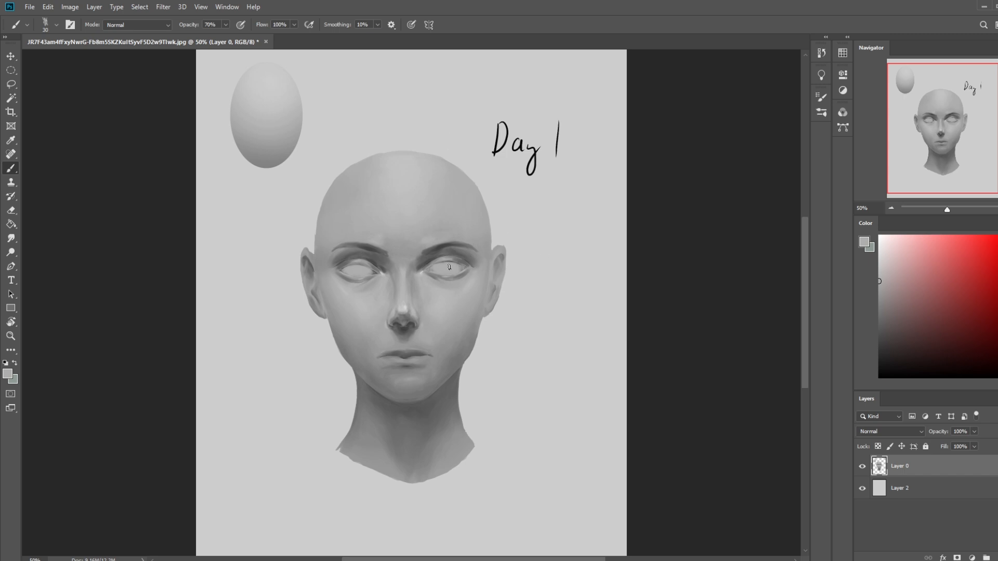
pyautogui.hotkey('ctrl', '-')
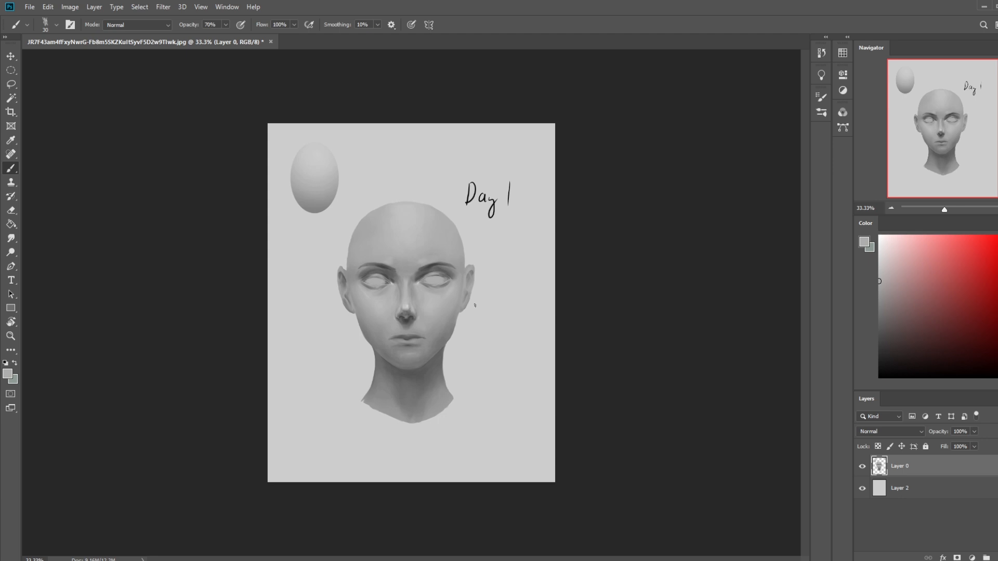
pyautogui.hotkey('ctrl', '+')
pyautogui.hotkey('ctrl', '+')
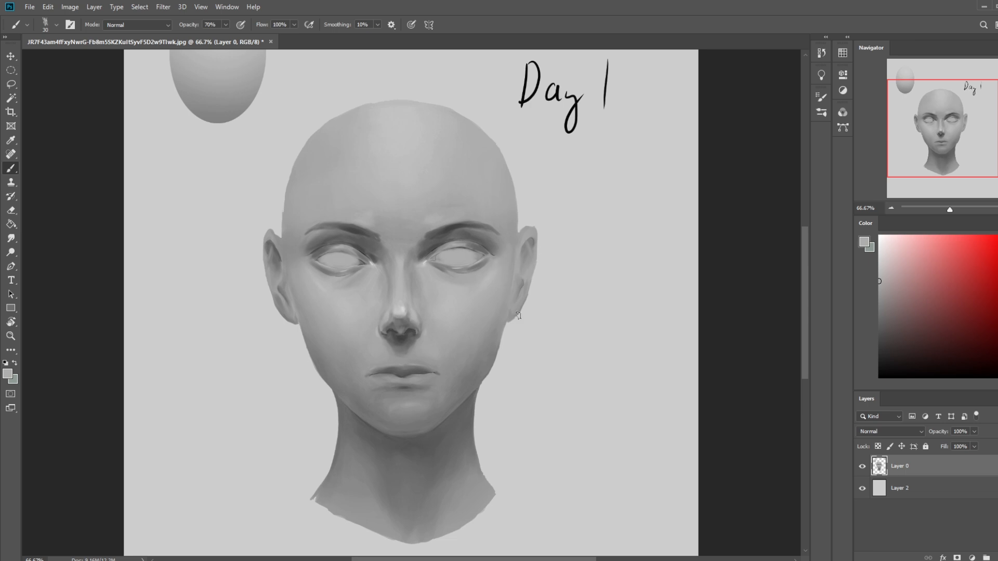
pyautogui.hotkey('ctrl', '-')
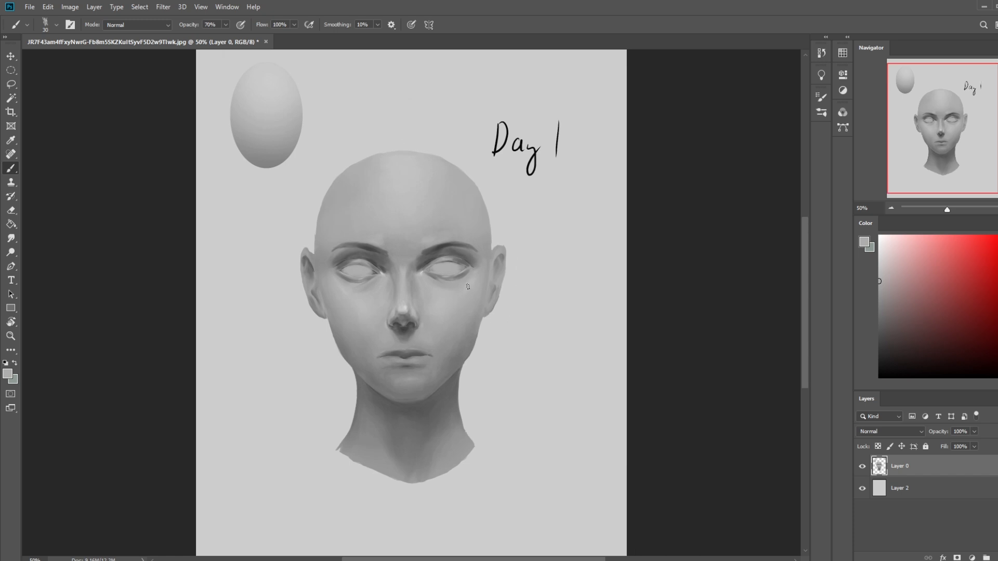
# - Open the portrait in Liquify and push the outer corner of the left eye slightly inward with the Forward Warp tool
pyautogui.click(163, 7)
pyautogui.click(180, 92)
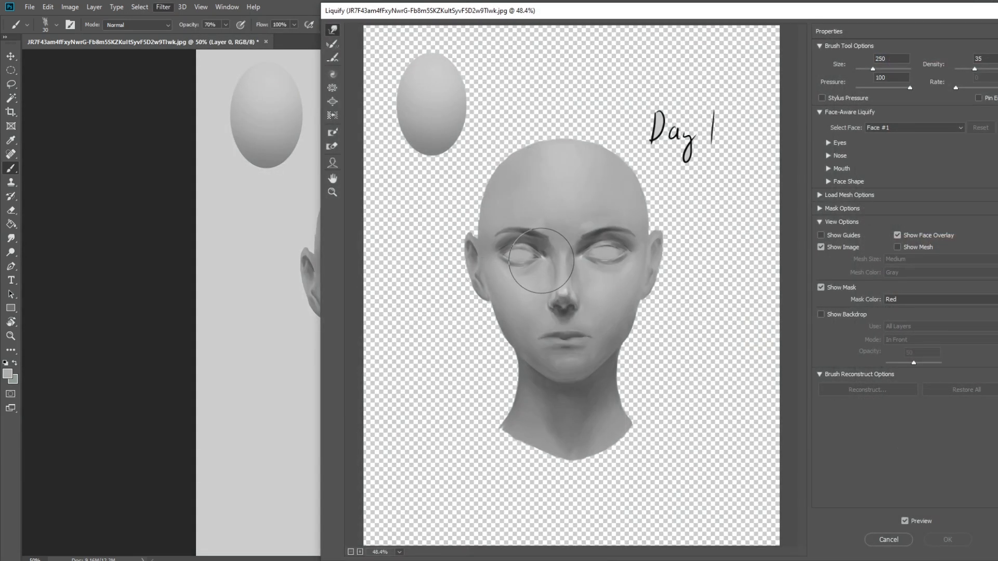
pyautogui.press('[')
pyautogui.moveTo(505, 255); pyautogui.dragTo(516, 255)
pyautogui.press(']')
pyautogui.press(']')
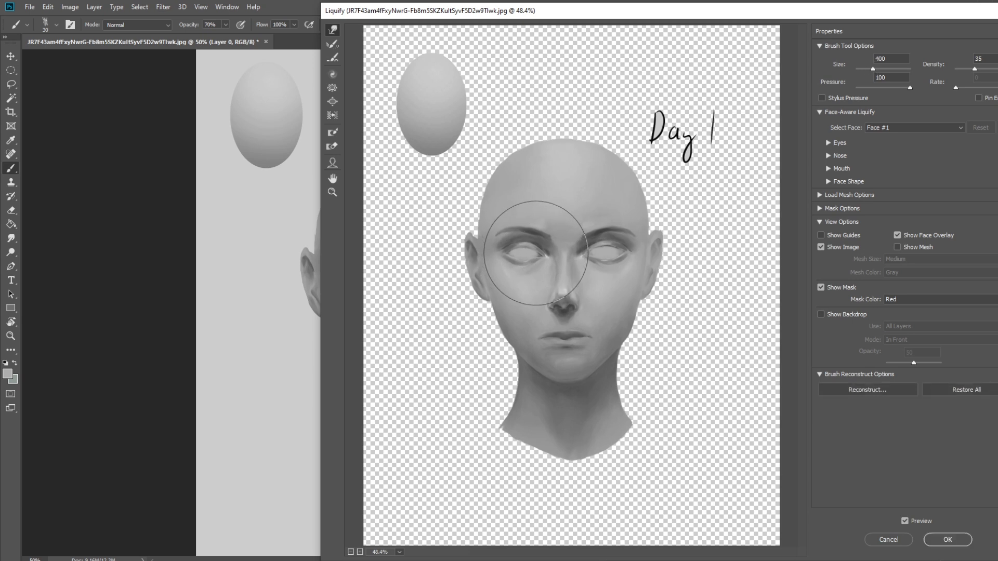
# - Reshape the nose tip and nostrils in Liquify, working with a size 100 brush for the small forms
pyautogui.press('[')
pyautogui.press('[')
pyautogui.press('[')
pyautogui.press('[')
pyautogui.press(']')
pyautogui.press('[')
pyautogui.press('[')
pyautogui.press('[')
pyautogui.press('[')
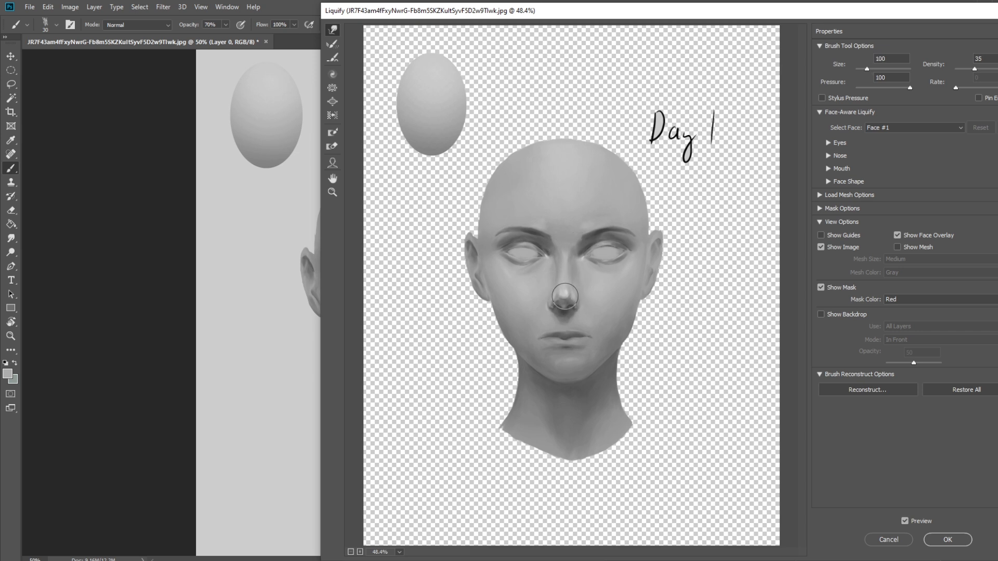
pyautogui.press(']')
pyautogui.press(']')
pyautogui.press(']')
pyautogui.press(']')
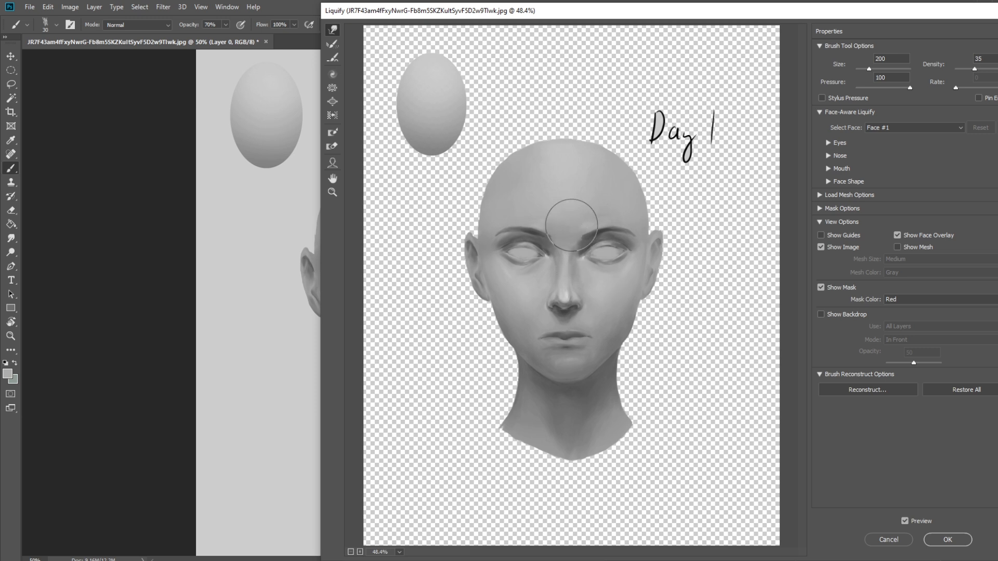
# - Refine the bridge of the nose and the corners of the mouth with Forward Warp brush sizes up to 175
pyautogui.press('[')
pyautogui.press('[')
pyautogui.press('[')
pyautogui.press(']')
pyautogui.press(']')
pyautogui.press(']')
pyautogui.press('[')
pyautogui.press('[')
pyautogui.press('[')
pyautogui.press(']')
pyautogui.press(']')
pyautogui.press(']')
pyautogui.press(']')
pyautogui.press(']')
pyautogui.press(']')
pyautogui.press(']')
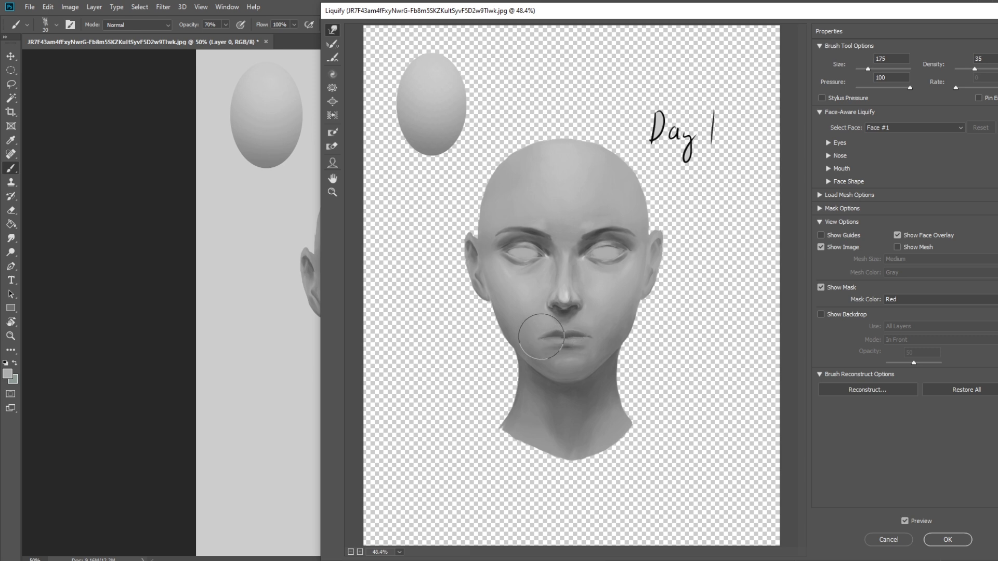
# - Adjust the shape of the eyes and brows across the whole face with brush sizes 300, 250 and 400
pyautogui.press(']')
pyautogui.hotkey('ctrl', '-')
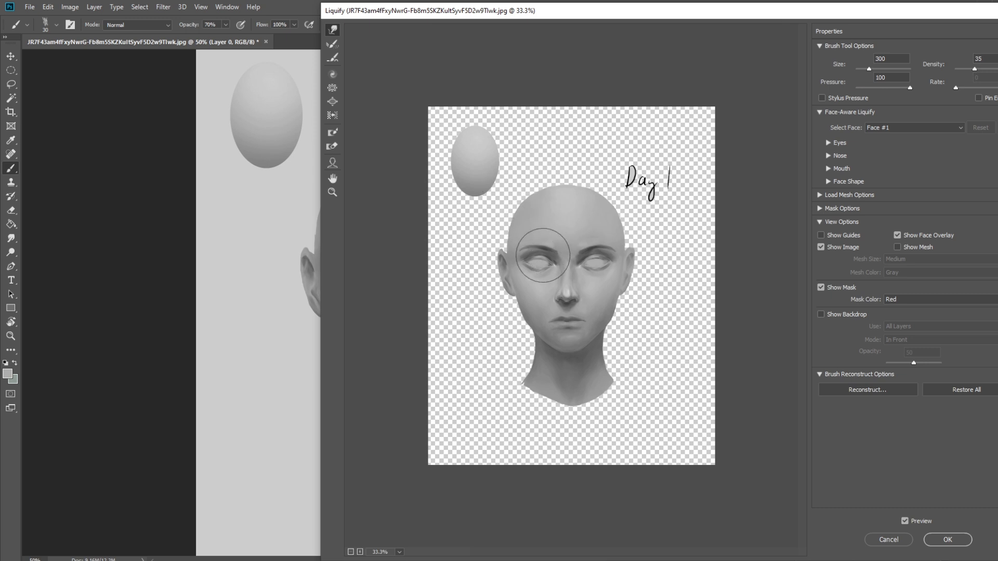
pyautogui.press(']')
pyautogui.press(']')
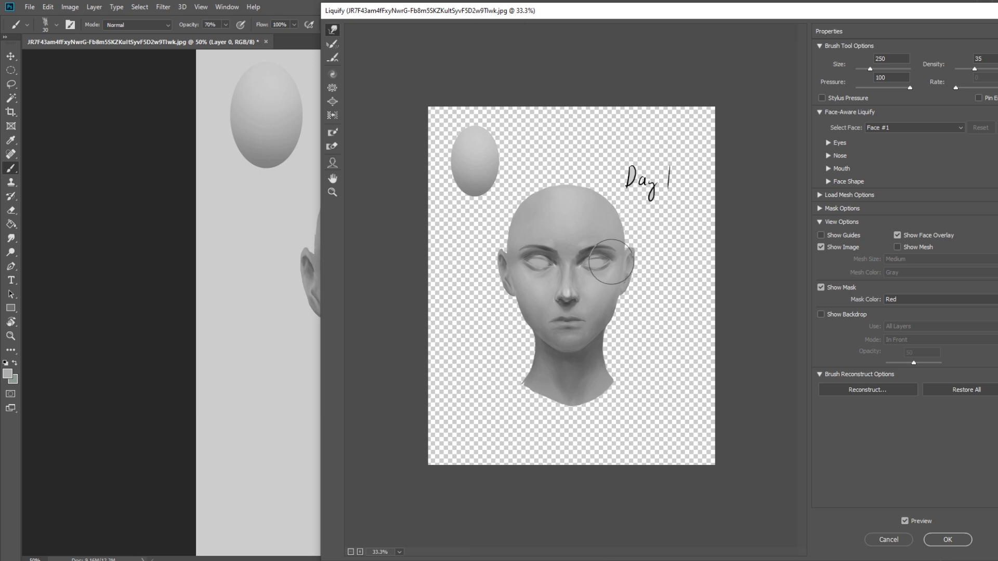
pyautogui.press(']')
pyautogui.press(']')
pyautogui.press(']')
pyautogui.press(']')
pyautogui.press(']')
pyautogui.press(']')
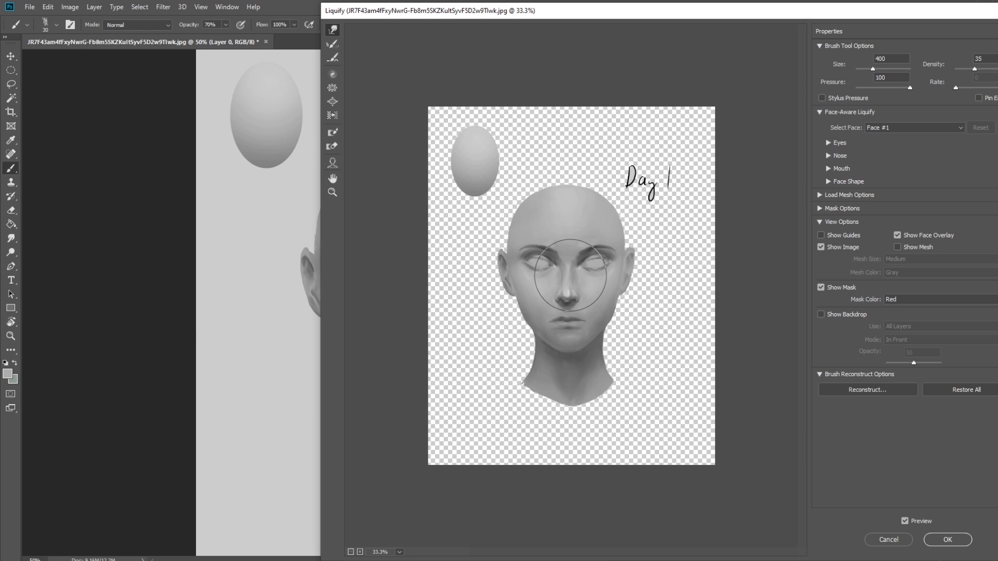
# - Shape the arch of the left eyebrow with a size 200 Forward Warp brush
pyautogui.press('[')
pyautogui.press('[')
pyautogui.press('[')
pyautogui.press('[')
pyautogui.press('[')
pyautogui.press('[')
pyautogui.press(']')
pyautogui.press(']')
pyautogui.press(']')
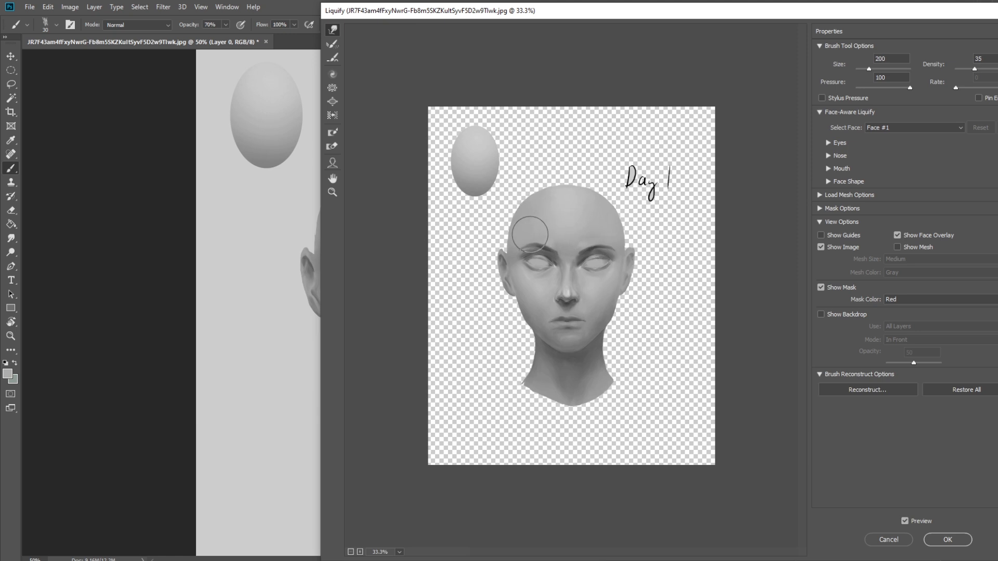
# - Fine-tune both eyebrows and the surrounding eye area by alternating between smaller and larger Forward Warp brushes
pyautogui.press('[')
pyautogui.press('[')
pyautogui.press('[')
pyautogui.press('[')
pyautogui.press('[')
pyautogui.press(']')
pyautogui.press(']')
pyautogui.press(']')
pyautogui.press(']')
pyautogui.press(']')
pyautogui.press(']')
pyautogui.press('[')
pyautogui.press('[')
pyautogui.press('[')
pyautogui.press('[')
pyautogui.press('[')
pyautogui.press(']')
pyautogui.press(']')
pyautogui.press(']')
pyautogui.press(']')
# - Try enlarging the nose tip with the Bloat tool at size 100, and undo the change
pyautogui.click(333, 101)
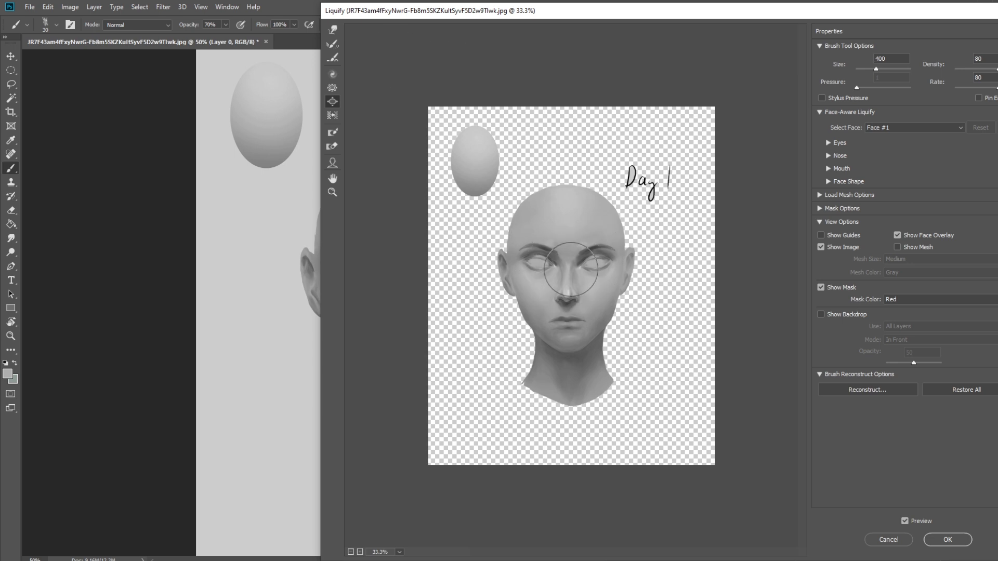
pyautogui.press('[')
pyautogui.press('[')
pyautogui.press('[')
pyautogui.press('[')
pyautogui.click(332, 30)
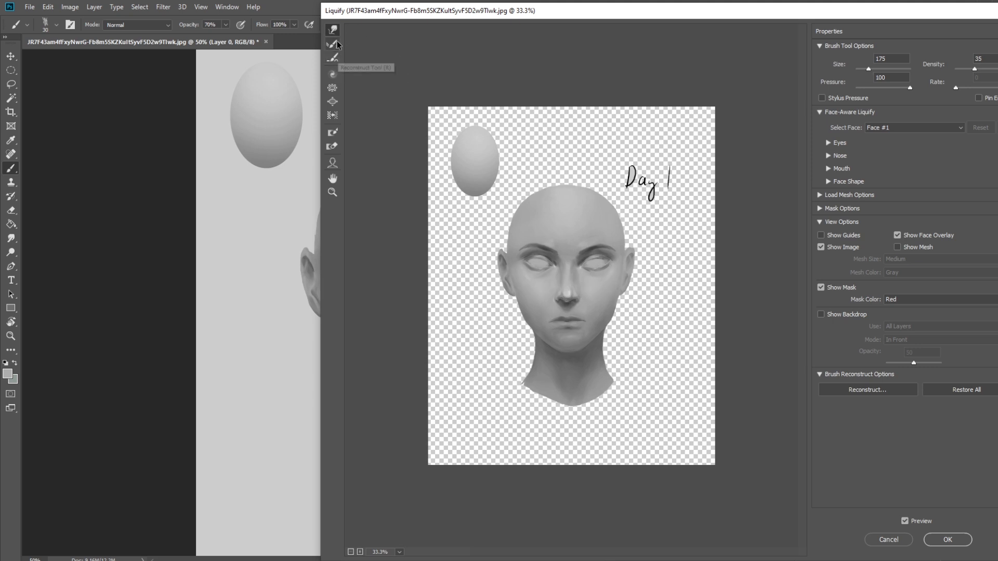
pyautogui.click(332, 101)
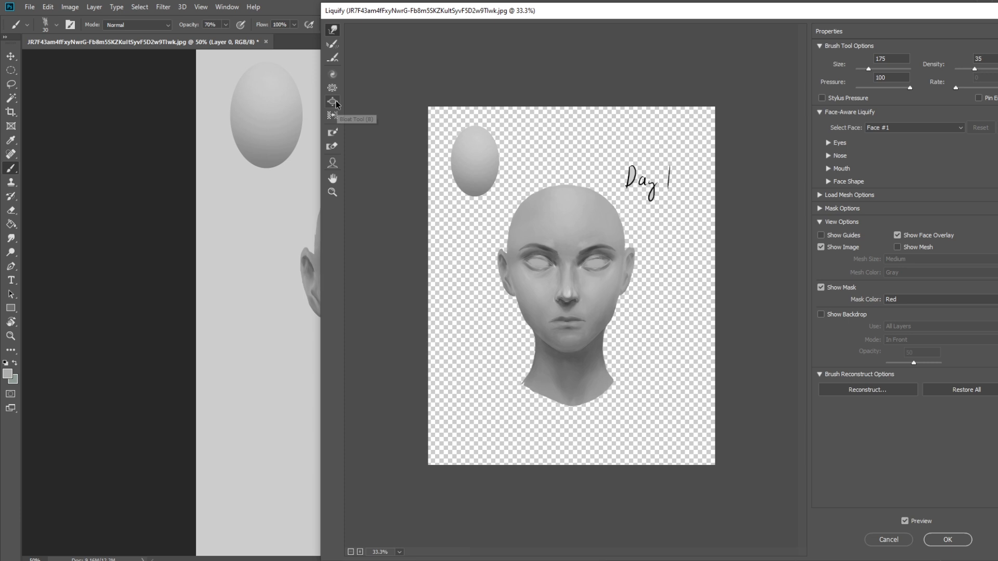
pyautogui.click(571, 292)
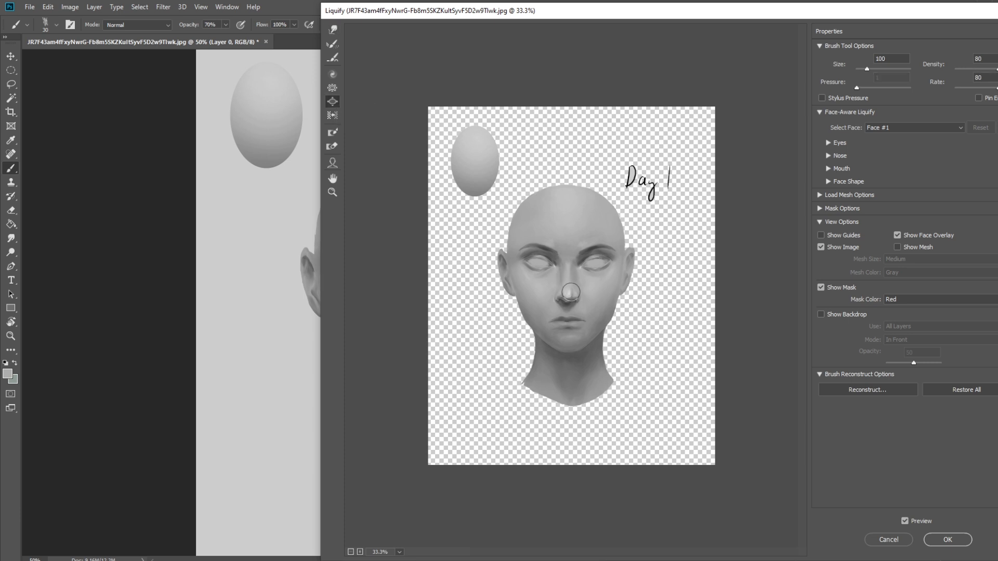
pyautogui.hotkey('ctrl', 'z')
pyautogui.press(']')
pyautogui.press(']')
pyautogui.press(']')
# - Refine the sides of the nose with the Forward Warp tool around size 175 and apply the Liquify changes
pyautogui.click(332, 29)
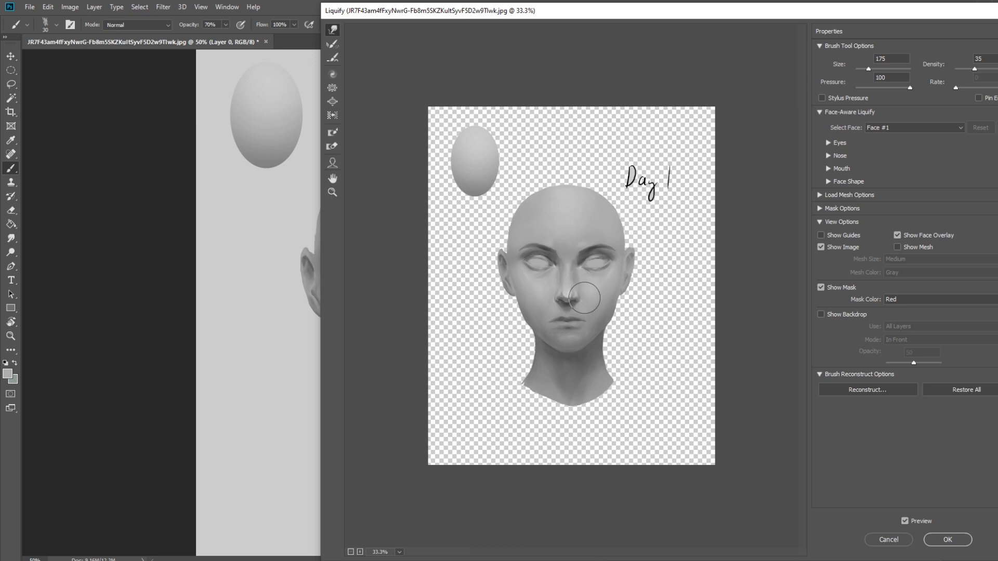
pyautogui.press('[')
pyautogui.press('[')
pyautogui.press(']')
pyautogui.press(']')
pyautogui.press(']')
pyautogui.press('[')
pyautogui.press(']')
pyautogui.press('[')
pyautogui.click(965, 542)
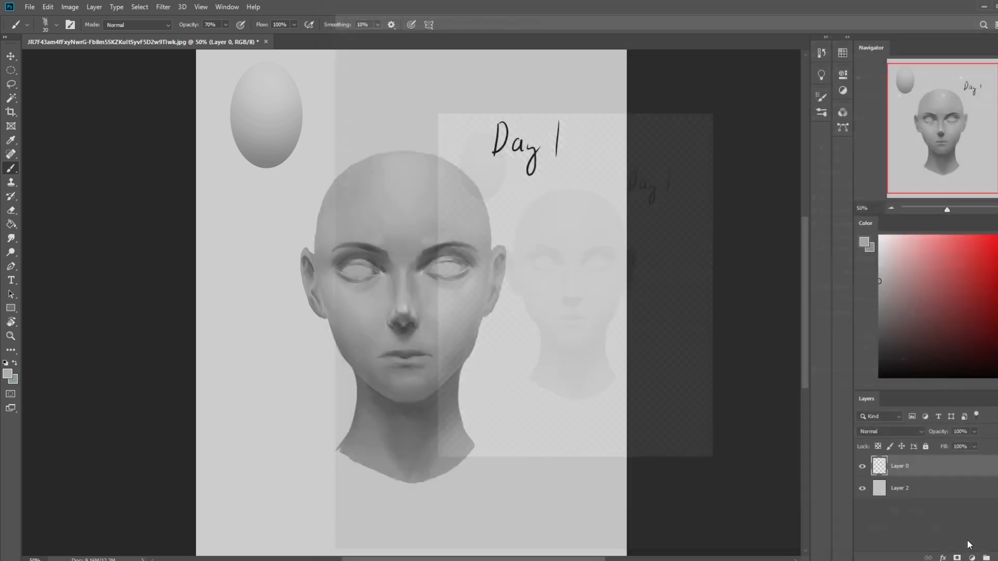
# - Compare the latest Liquify result with the preceding brush state and the original opened image in the history, then return to the latest state
pyautogui.click(821, 53)
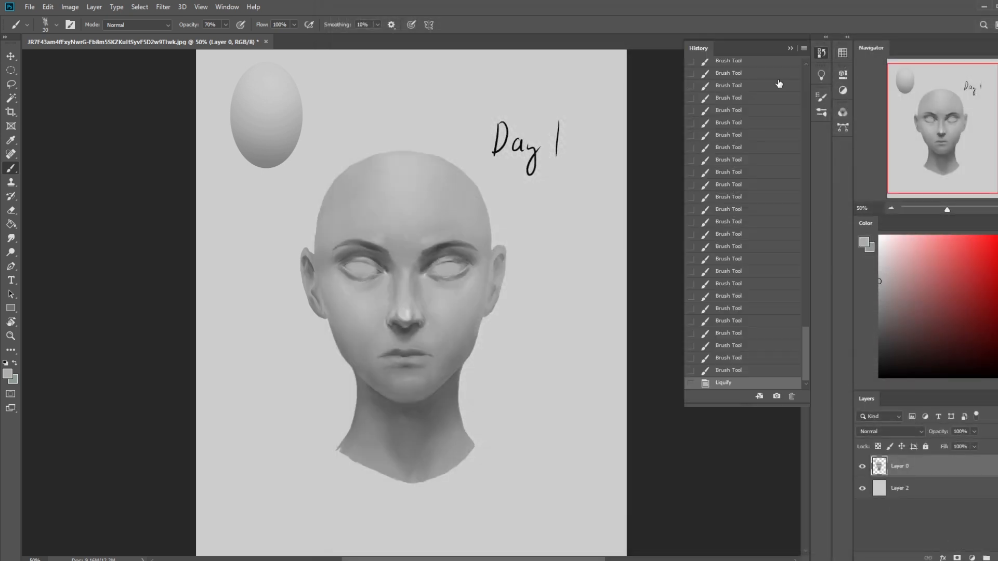
pyautogui.click(725, 371)
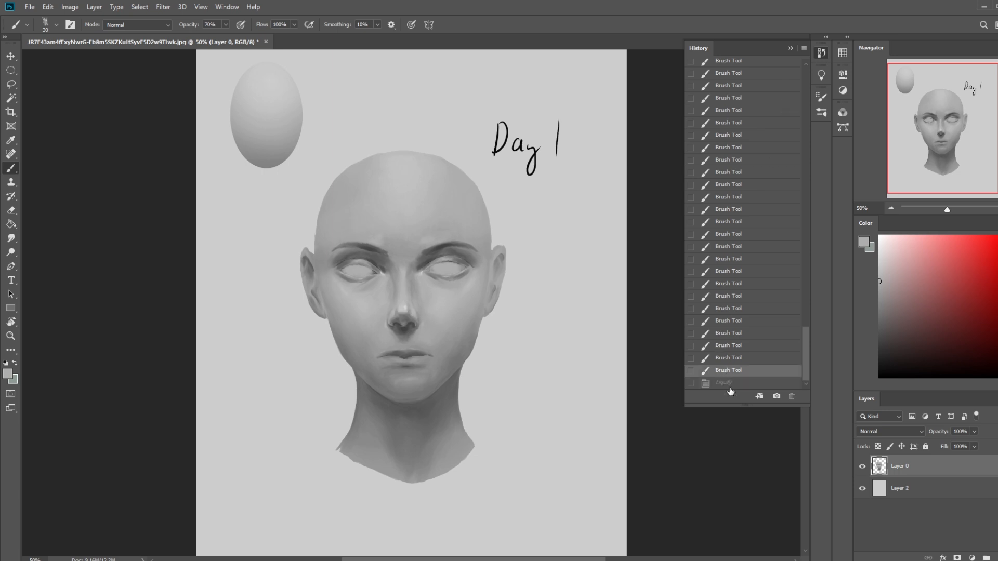
pyautogui.click(730, 386)
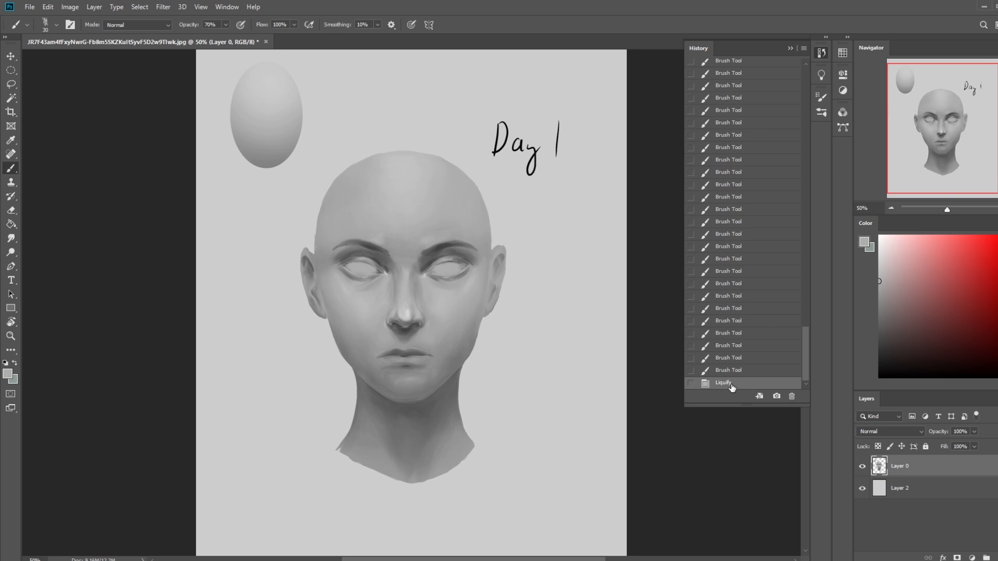
pyautogui.moveTo(806, 359); pyautogui.dragTo(812, 82)
pyautogui.click(806, 77)
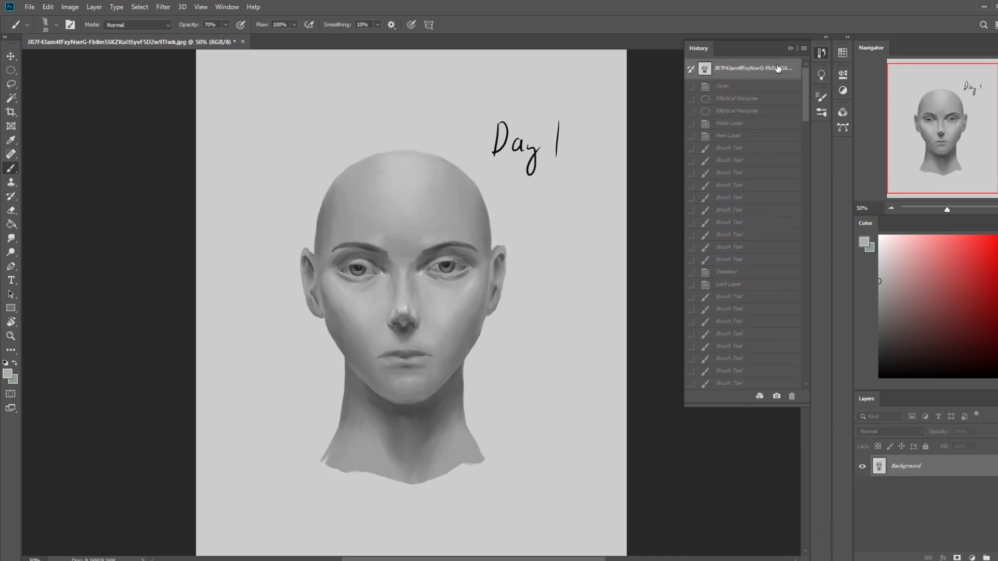
pyautogui.moveTo(806, 76); pyautogui.dragTo(812, 385)
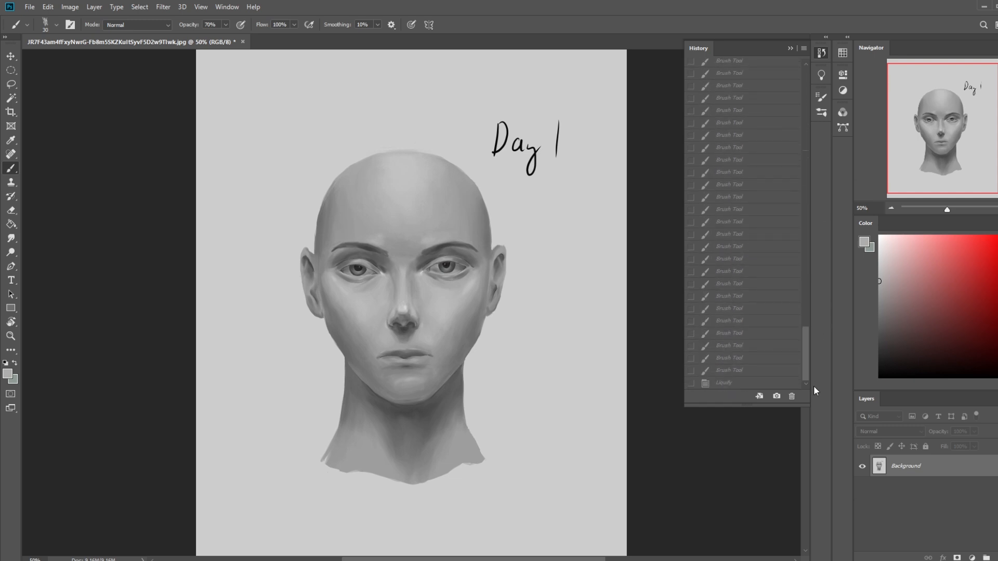
pyautogui.click(730, 383)
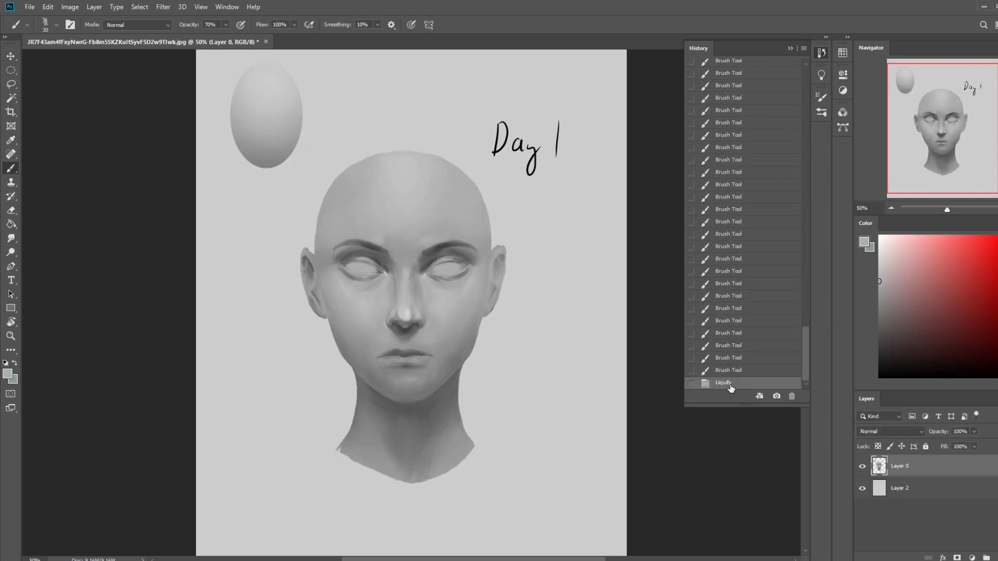
pyautogui.click(789, 47)
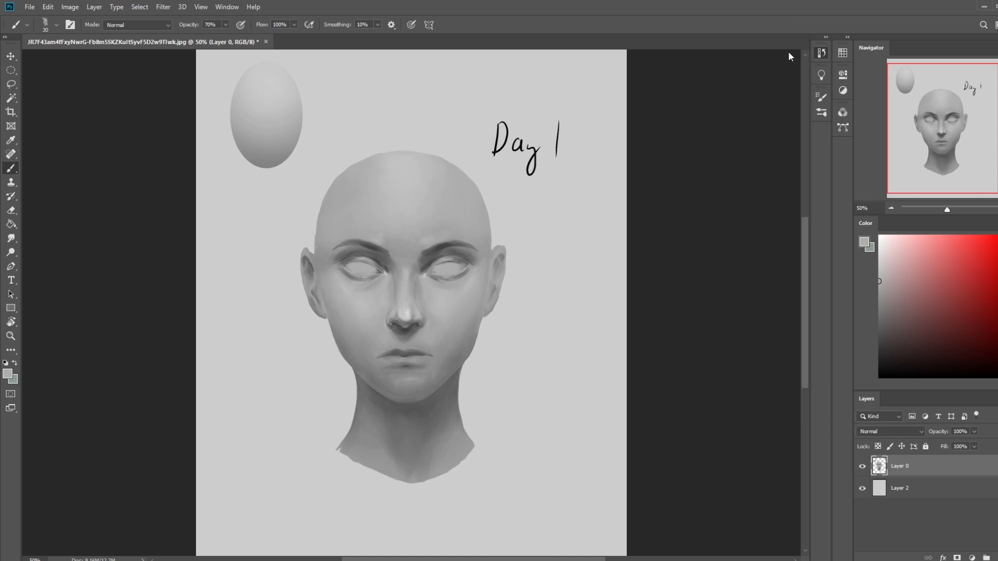
# - Lasso the mouth, copy it onto a new layer, and nudge the copy slightly upward toward the nose
pyautogui.press('l')
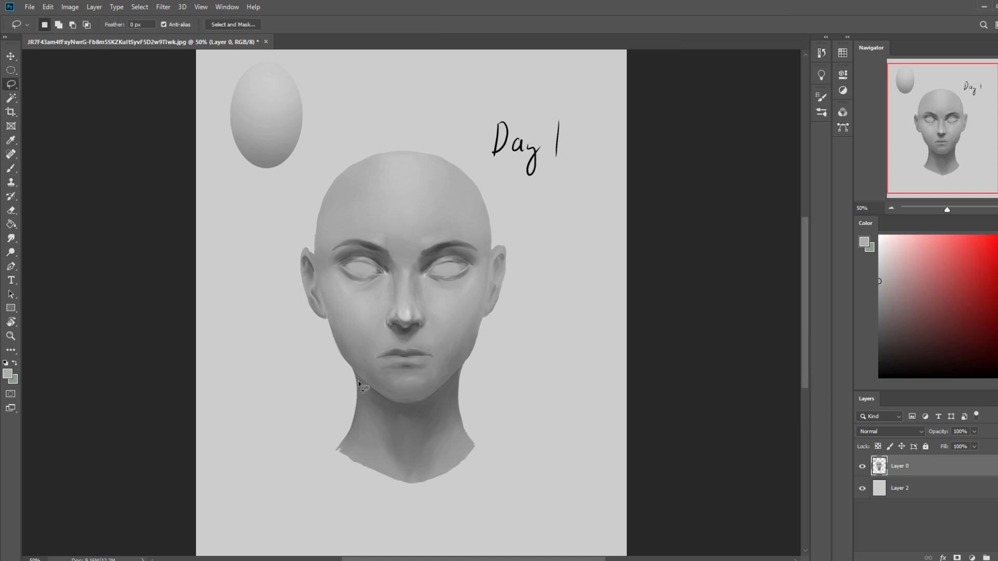
pyautogui.moveTo(416, 341)
pyautogui.mouseDown()
pyautogui.moveTo(396, 381)
pyautogui.moveTo(444, 347)
pyautogui.mouseUp()
pyautogui.hotkey('ctrl', 'j')
pyautogui.press('v')
pyautogui.press('Up')
pyautogui.press('Up')
pyautogui.press('Up')
pyautogui.press('Up')
pyautogui.press('Up')
pyautogui.press('Up')
pyautogui.press('Up')
pyautogui.press('Up')
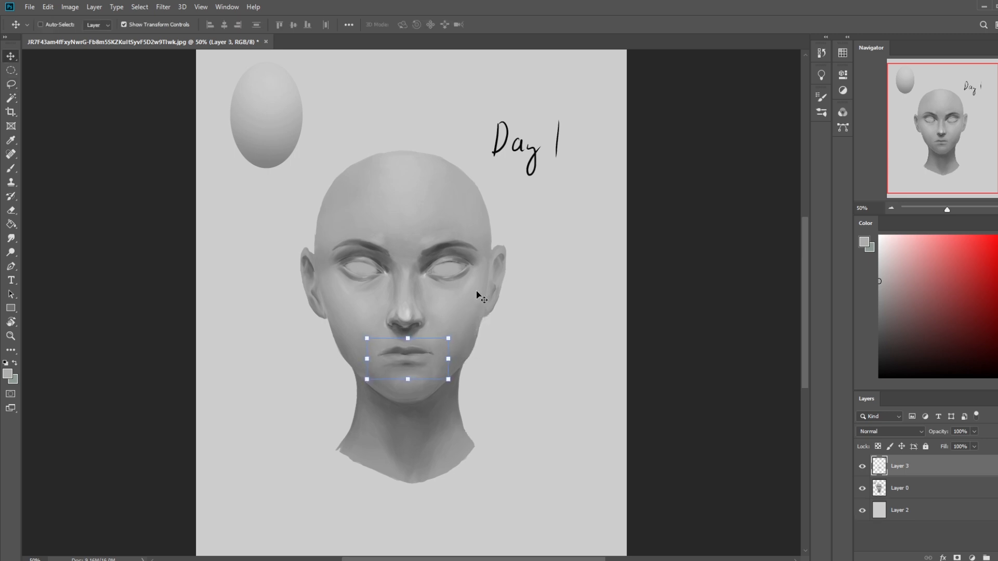
pyautogui.press('b')
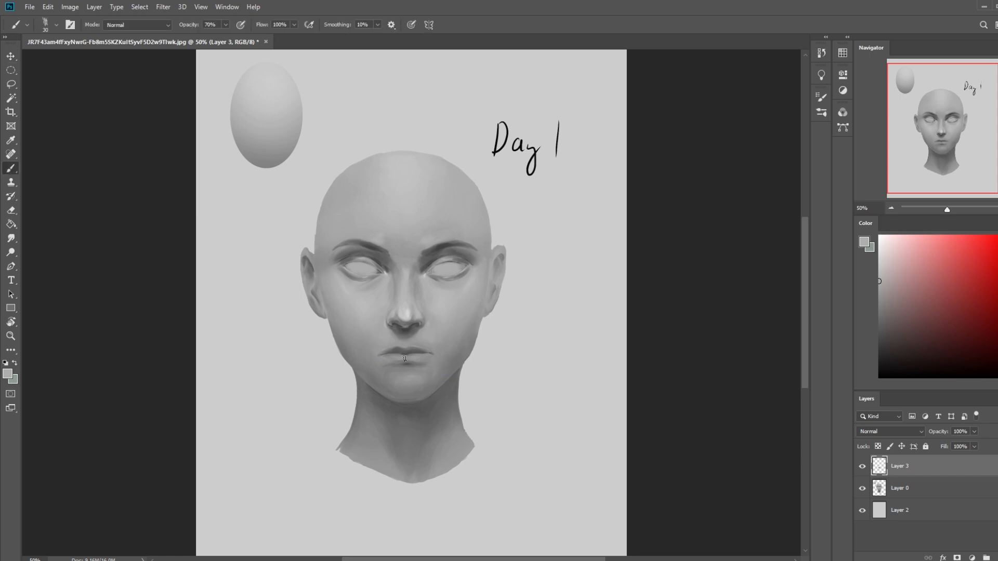
# - Merge the mouth copy into Layer 0, and copy a lassoed selection of the upper lip onto a new layer, raising it slightly
pyautogui.rightClick(917, 472)
pyautogui.click(914, 333)
pyautogui.press('l')
pyautogui.moveTo(433, 348)
pyautogui.mouseDown()
pyautogui.moveTo(406, 354)
pyautogui.moveTo(396, 344)
pyautogui.moveTo(440, 346)
pyautogui.mouseUp()
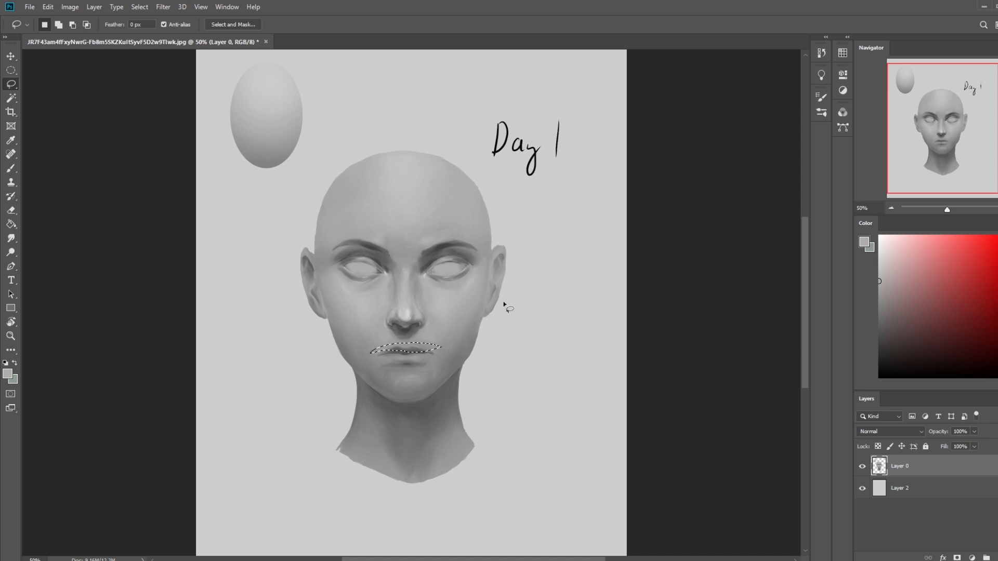
pyautogui.hotkey('ctrl', 'j')
pyautogui.press('v')
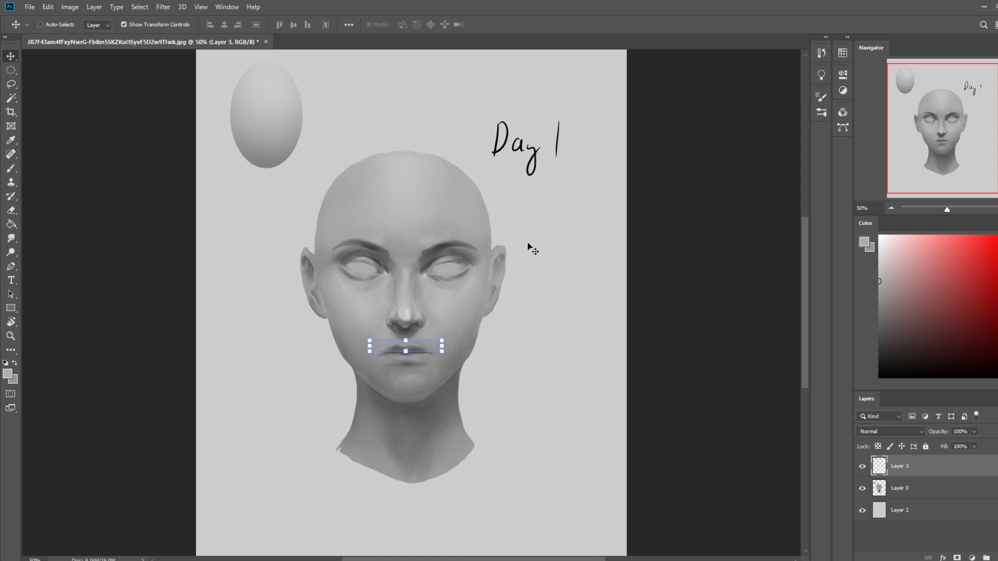
# - Erase the overlapping edge of the upper lip copy and merge it into Layer 0 for brush touch-ups around the mouth
pyautogui.press('e')
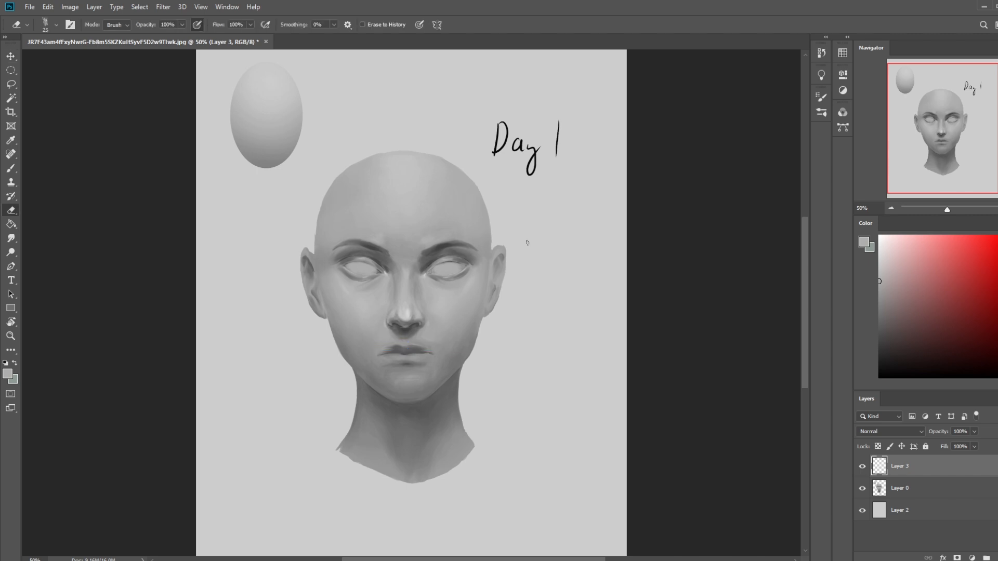
pyautogui.moveTo(426, 352); pyautogui.dragTo(431, 347)
pyautogui.rightClick(920, 468)
pyautogui.click(940, 328)
pyautogui.press('b')
pyautogui.keyDown('alt'); pyautogui.click(444, 355); pyautogui.keyUp('alt')
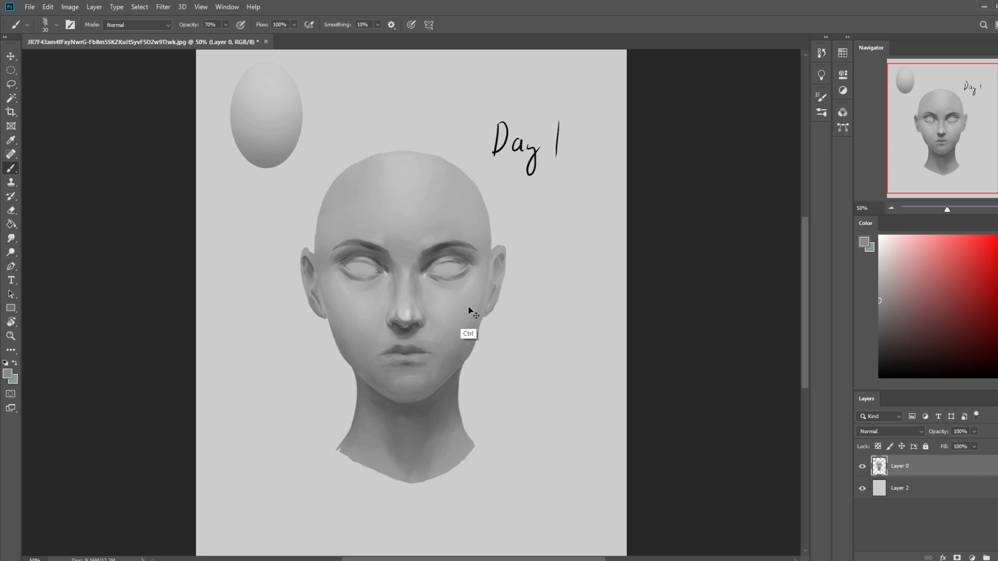
# - Smudge the area between the eyebrows with the Smudge tool at 8% strength
pyautogui.hotkey('ctrl', '-')
pyautogui.keyDown('alt'); pyautogui.click(415, 229); pyautogui.keyUp('alt')
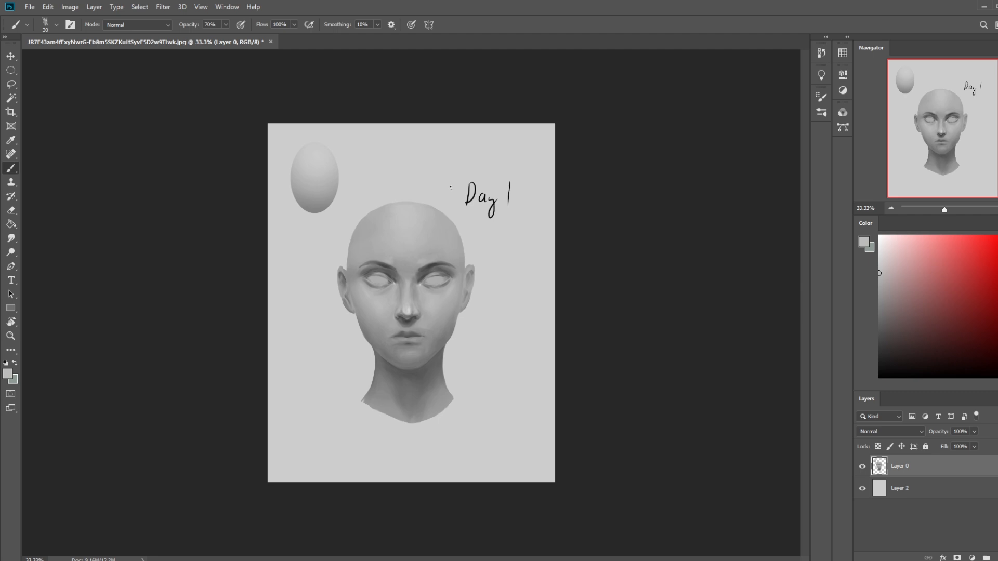
pyautogui.click(12, 239)
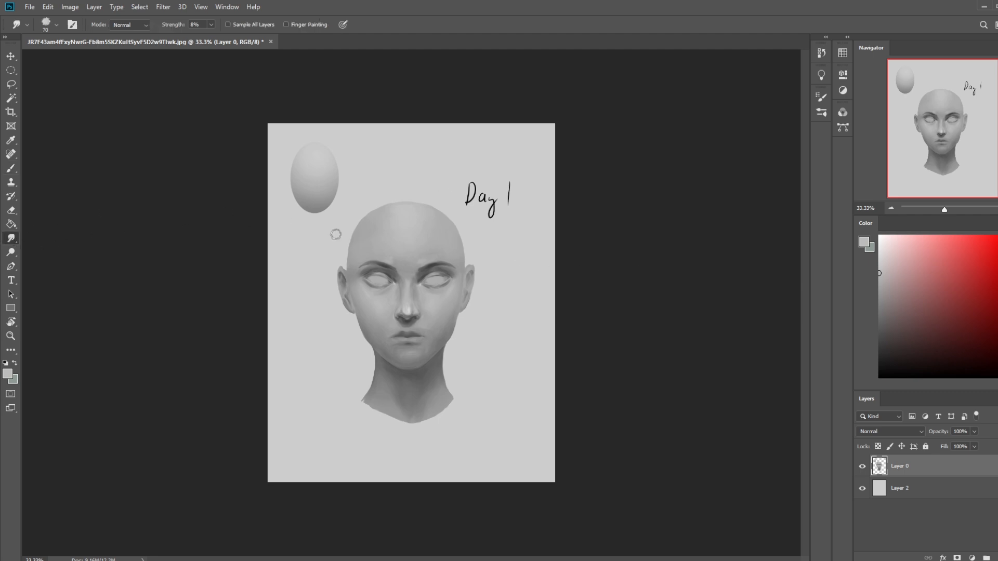
pyautogui.moveTo(395, 271)
pyautogui.mouseDown()
pyautogui.moveTo(390, 259)
pyautogui.moveTo(422, 263)
pyautogui.mouseUp()
# - Paint a lighter highlight on the nose with a light grey brush at size 70
pyautogui.press('b')
pyautogui.moveTo(893, 260); pyautogui.dragTo(876, 249)
pyautogui.press(']')
pyautogui.press(']')
pyautogui.press(']')
pyautogui.press(']')
pyautogui.press(']')
pyautogui.press(']')
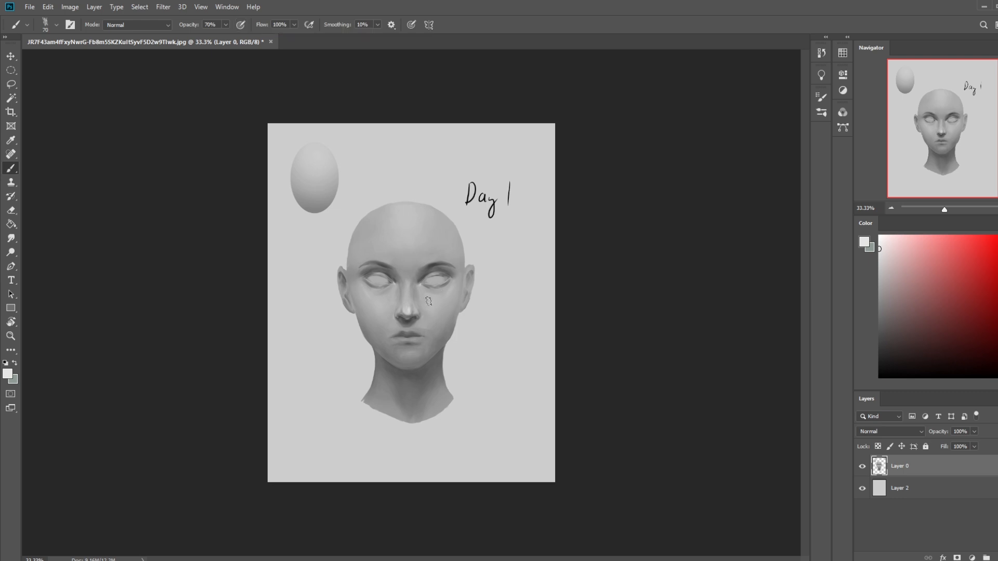
pyautogui.keyDown('alt'); pyautogui.click(424, 325); pyautogui.keyUp('alt')
# - Darken the side plane of the nose with a mid-grey brush at size 40 in Darken mode
pyautogui.press('[')
pyautogui.press('[')
pyautogui.press('[')
pyautogui.keyDown('alt'); pyautogui.click(414, 289); pyautogui.keyUp('alt')
pyautogui.click(137, 24)
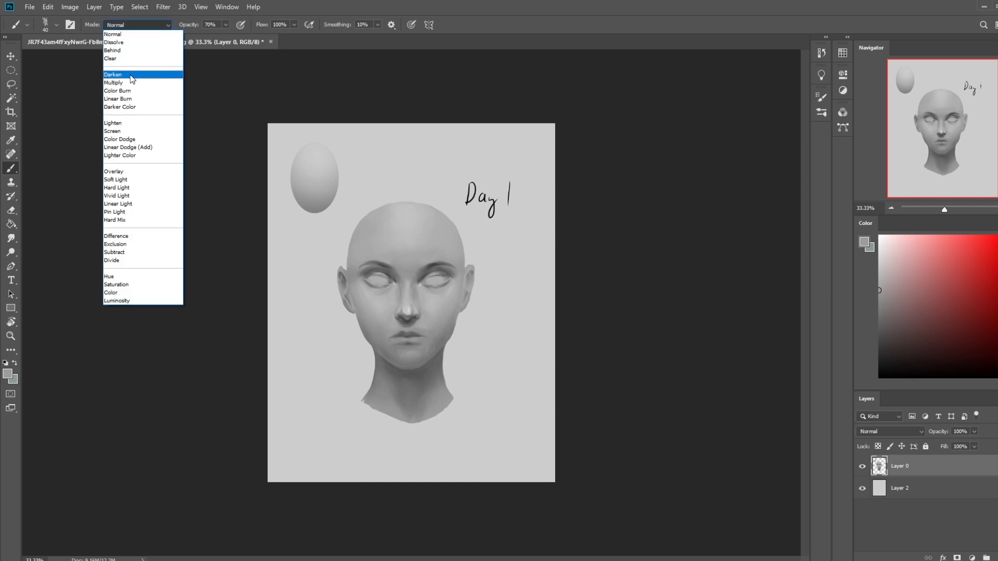
pyautogui.click(119, 73)
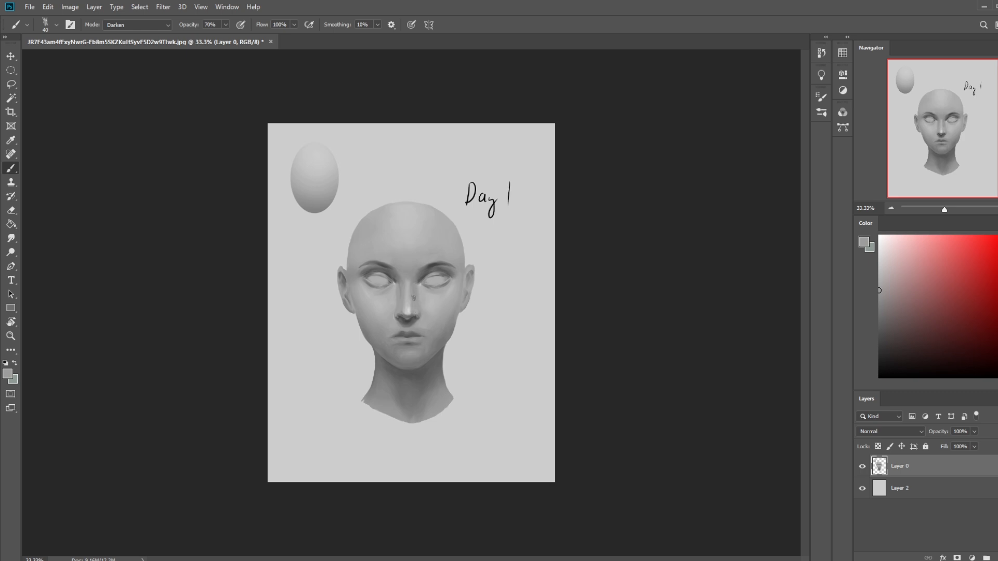
pyautogui.hotkey('ctrl', '+')
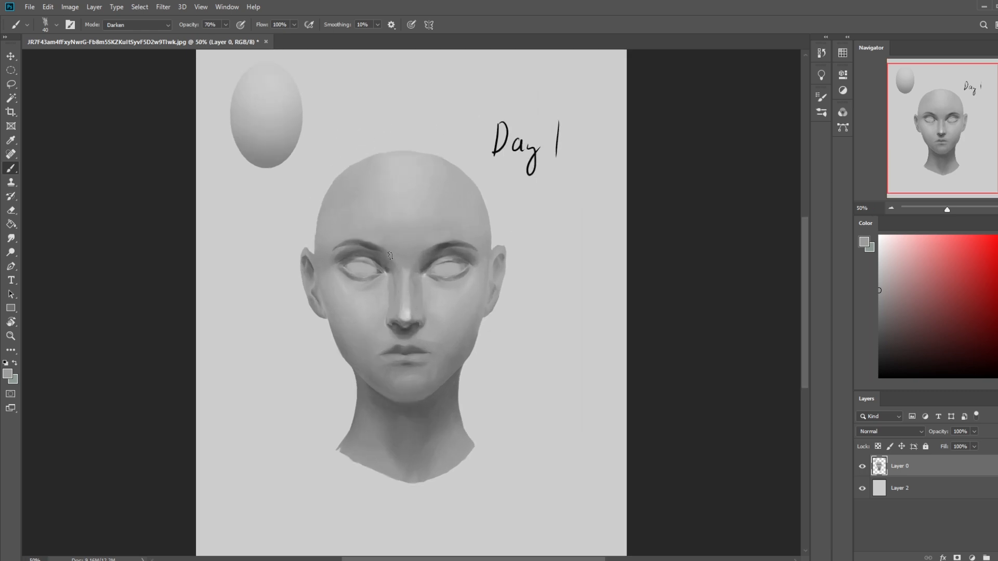
# - Paint a straight light plane down the nose bridge with a Normal-mode brush at size 50
pyautogui.click(132, 24)
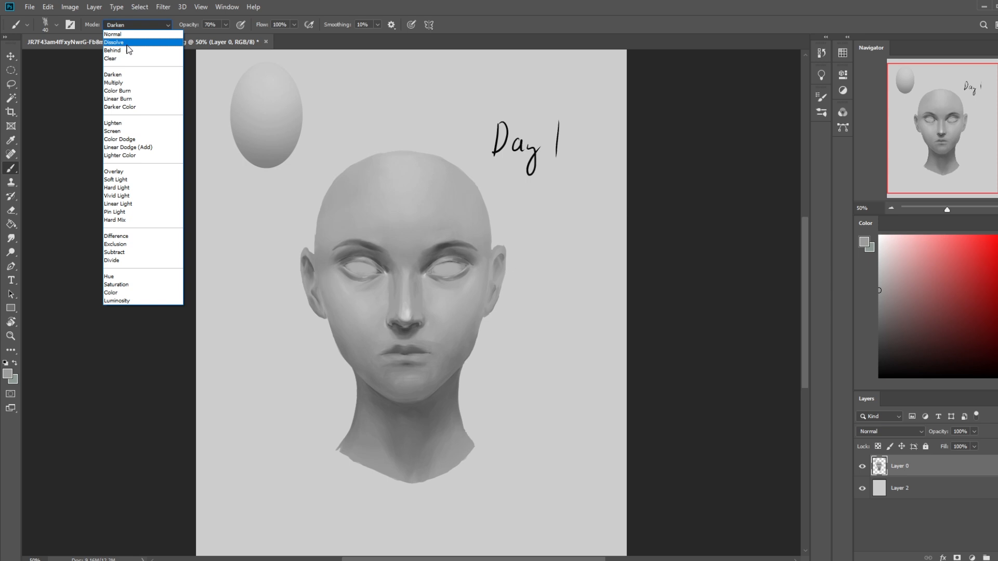
pyautogui.click(112, 34)
pyautogui.press(']')
pyautogui.keyDown('shift'); pyautogui.click(405, 313); pyautogui.keyUp('shift')
pyautogui.keyDown('shift'); pyautogui.click(404, 273); pyautogui.keyUp('shift')
pyautogui.keyDown('shift'); pyautogui.click(407, 303); pyautogui.keyUp('shift')
pyautogui.keyDown('shift'); pyautogui.click(407, 273); pyautogui.keyUp('shift')
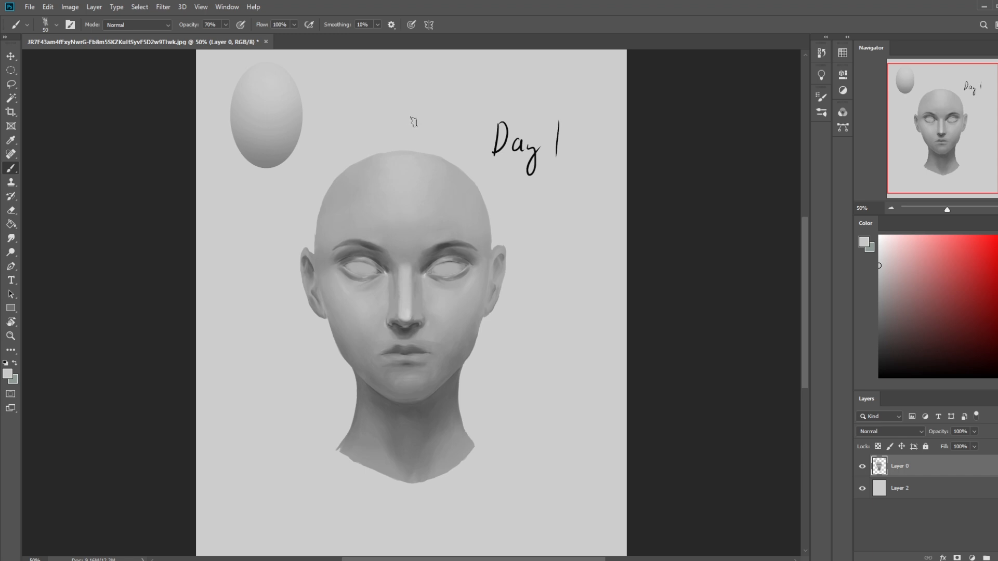
pyautogui.keyDown('shift'); pyautogui.click(405, 314); pyautogui.keyUp('shift')
pyautogui.keyDown('shift'); pyautogui.click(400, 283); pyautogui.keyUp('shift')
# - Refine the shading along both sides of the nose bridge and beside the inner eye corners with a smaller brush and sampled greys
pyautogui.keyDown('alt'); pyautogui.click(417, 292); pyautogui.keyUp('alt')
pyautogui.press('[')
pyautogui.press('[')
pyautogui.press('[')
pyautogui.press('[')
pyautogui.keyDown('shift'); pyautogui.click(412, 292); pyautogui.keyUp('shift')
pyautogui.keyDown('alt'); pyautogui.click(400, 302); pyautogui.keyUp('alt')
pyautogui.keyDown('shift'); pyautogui.click(383, 291); pyautogui.keyUp('shift')
pyautogui.keyDown('shift'); pyautogui.click(397, 284); pyautogui.keyUp('shift')
pyautogui.keyDown('alt'); pyautogui.click(417, 280); pyautogui.keyUp('alt')
pyautogui.keyDown('alt'); pyautogui.click(382, 291); pyautogui.keyUp('alt')
pyautogui.keyDown('alt'); pyautogui.click(372, 303); pyautogui.keyUp('alt')
pyautogui.keyDown('alt'); pyautogui.click(435, 291); pyautogui.keyUp('alt')
pyautogui.keyDown('alt'); pyautogui.click(381, 359); pyautogui.keyUp('alt')
pyautogui.keyDown('alt'); pyautogui.click(385, 302); pyautogui.keyUp('alt')
# - Brighten the ridge of the nose with a size 60 brush in Lighten mode
pyautogui.click(135, 26)
pyautogui.click(115, 83)
pyautogui.press(']')
pyautogui.press(']')
pyautogui.press(']')
pyautogui.press(']')
pyautogui.press(']')
pyautogui.keyDown('alt'); pyautogui.click(430, 315); pyautogui.keyUp('alt')
pyautogui.hotkey('ctrl', '-')
pyautogui.hotkey('ctrl', '-')
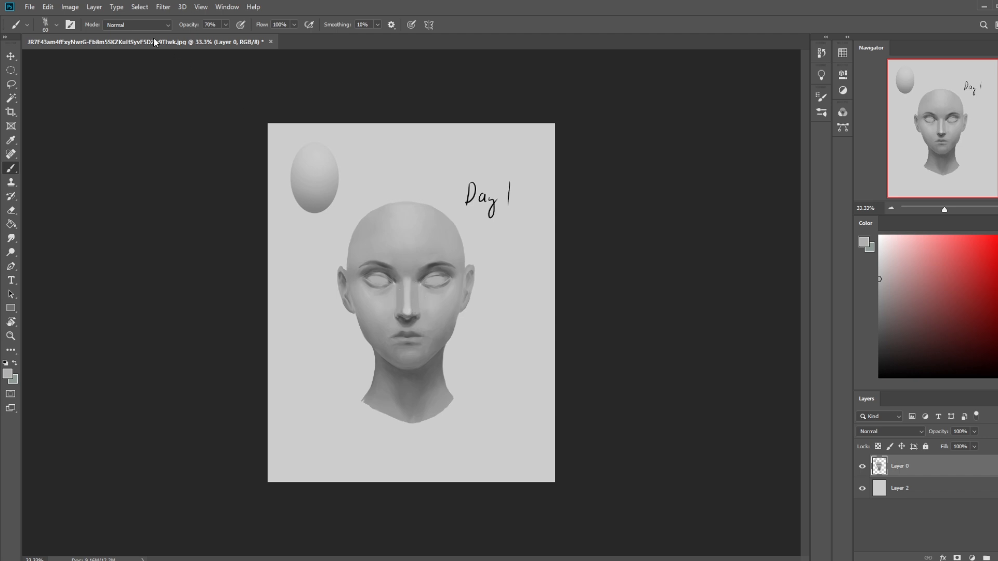
pyautogui.click(139, 24)
pyautogui.click(129, 124)
pyautogui.keyDown('alt'); pyautogui.click(405, 312); pyautogui.keyUp('alt')
# - Lasso the top of the head above the eyebrows, try nudging it upward, and undo the move
pyautogui.press('l')
pyautogui.moveTo(484, 255)
pyautogui.mouseDown()
pyautogui.moveTo(423, 253)
pyautogui.moveTo(363, 196)
pyautogui.moveTo(483, 258)
pyautogui.mouseUp()
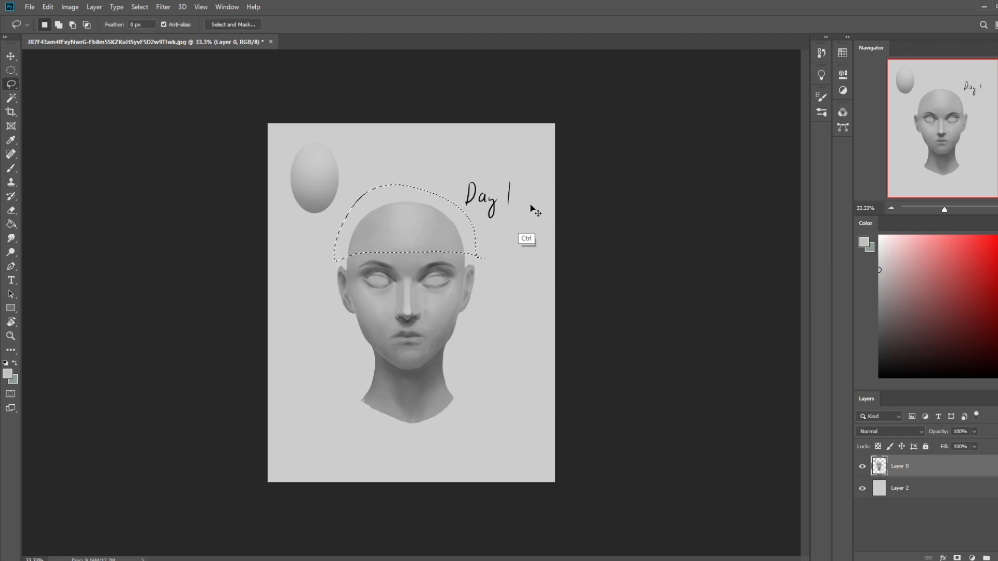
pyautogui.hotkey('ctrl', 'j')
pyautogui.press('v')
pyautogui.press('Up')
pyautogui.press('Down')
pyautogui.hotkey('ctrl', 'z')
pyautogui.hotkey('ctrl', 'z')
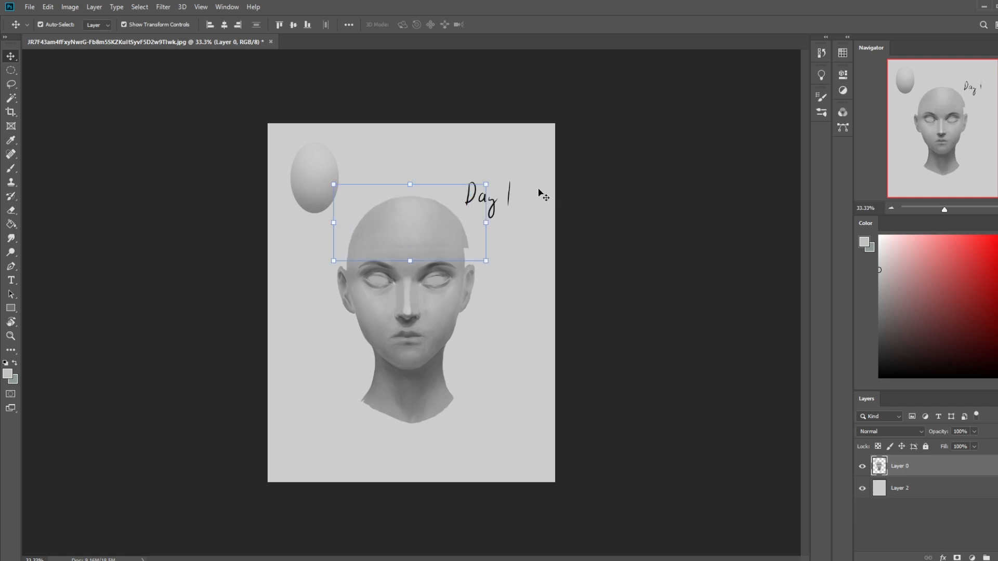
# - Copy the selected top of the head onto a new layer and nudge it upward to make the skull taller
pyautogui.hotkey('ctrl', 'j')
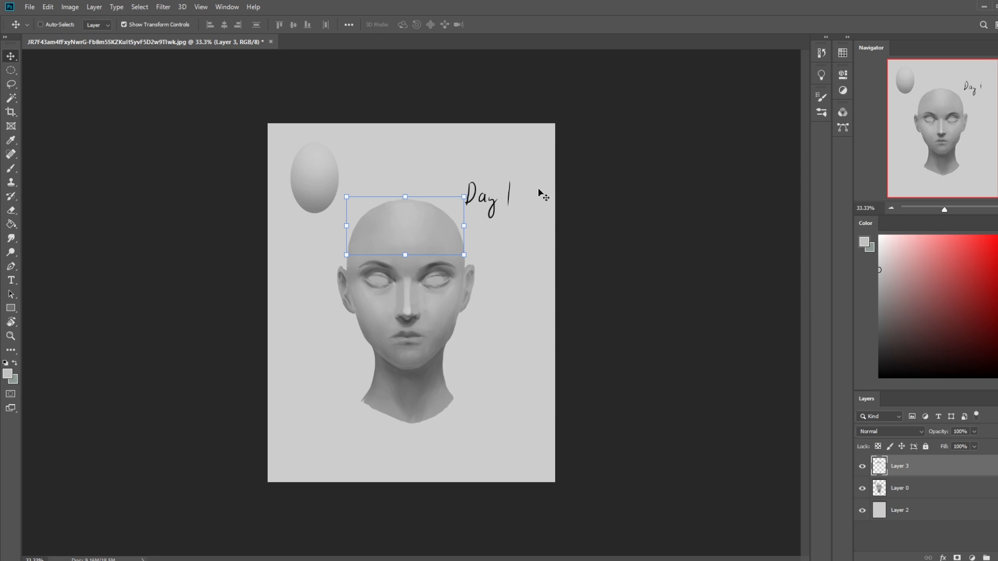
pyautogui.hotkey('shift', 'Up')
pyautogui.hotkey('shift', 'Up')
pyautogui.hotkey('shift', 'Up')
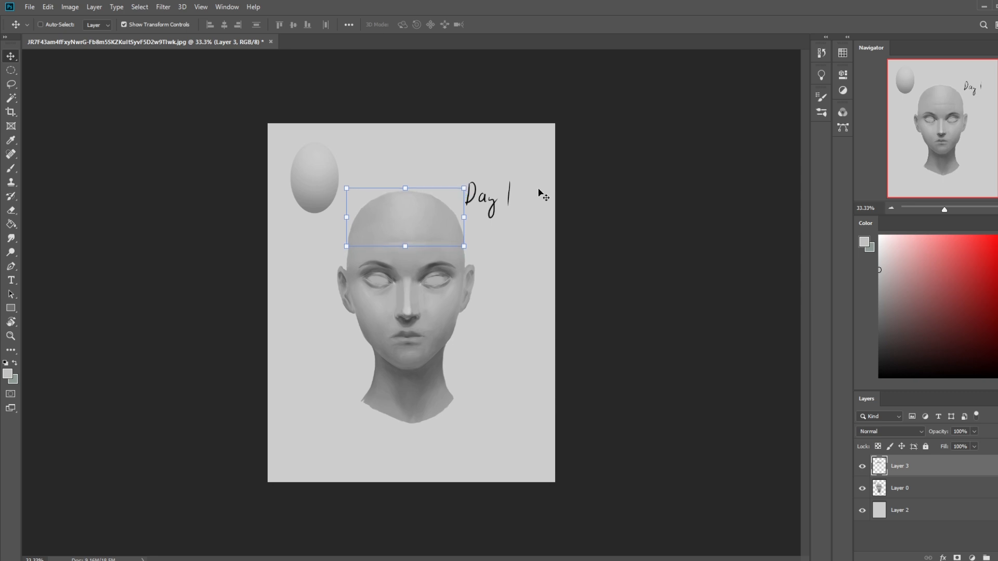
# - Erase the protruding side edges of the raised skull copy and merge it into Layer 0
pyautogui.press('e')
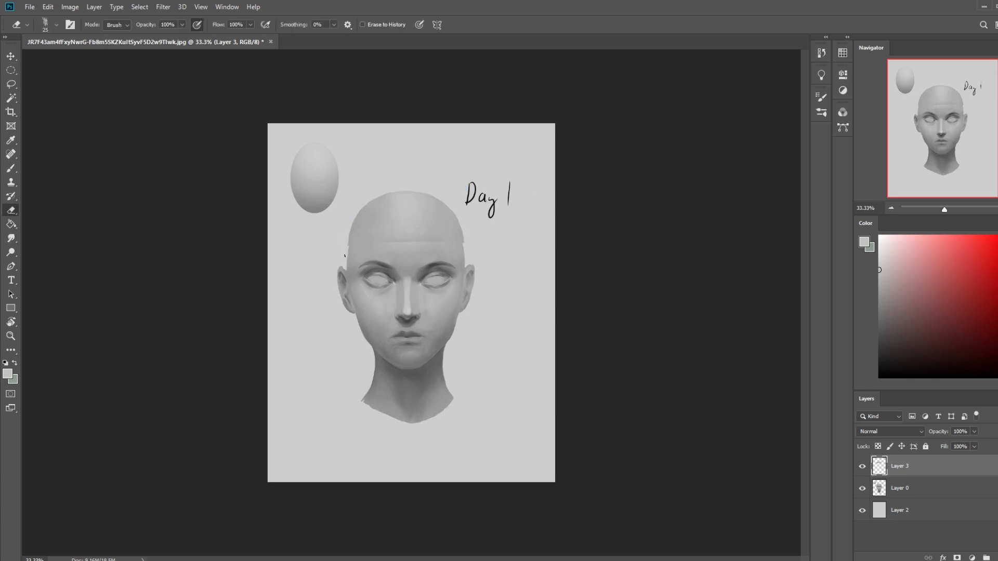
pyautogui.moveTo(461, 224); pyautogui.dragTo(466, 244)
pyautogui.rightClick(912, 475)
pyautogui.click(930, 335)
# - Blend the seam across the forehead with the Lighten-mode brush and the Smudge tool at 8% strength
pyautogui.press('b')
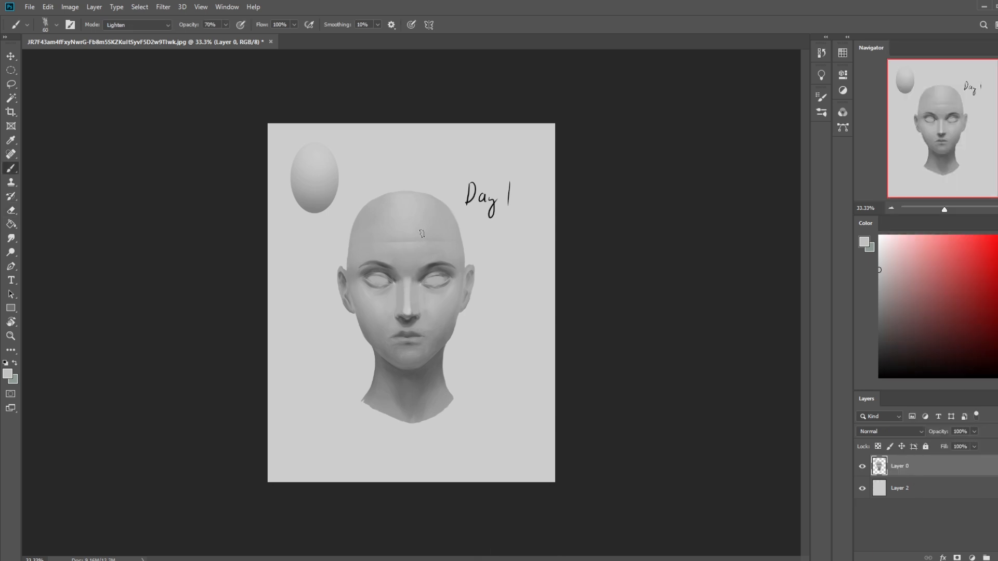
pyautogui.click(11, 238)
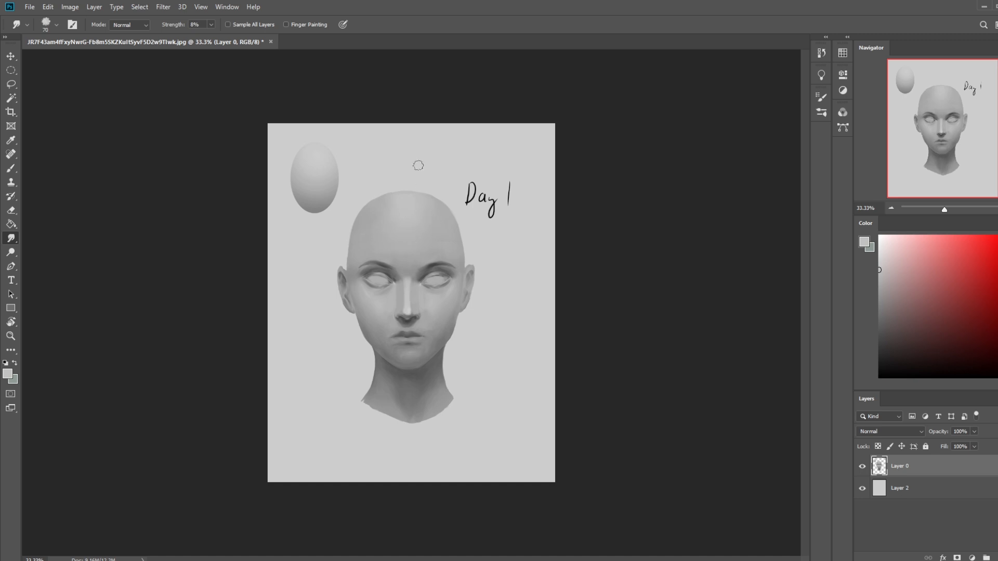
pyautogui.press('b')
# - Open Liquify and reshape the side contour of the raised skull with the Forward Warp tool at size 500
pyautogui.click(163, 7)
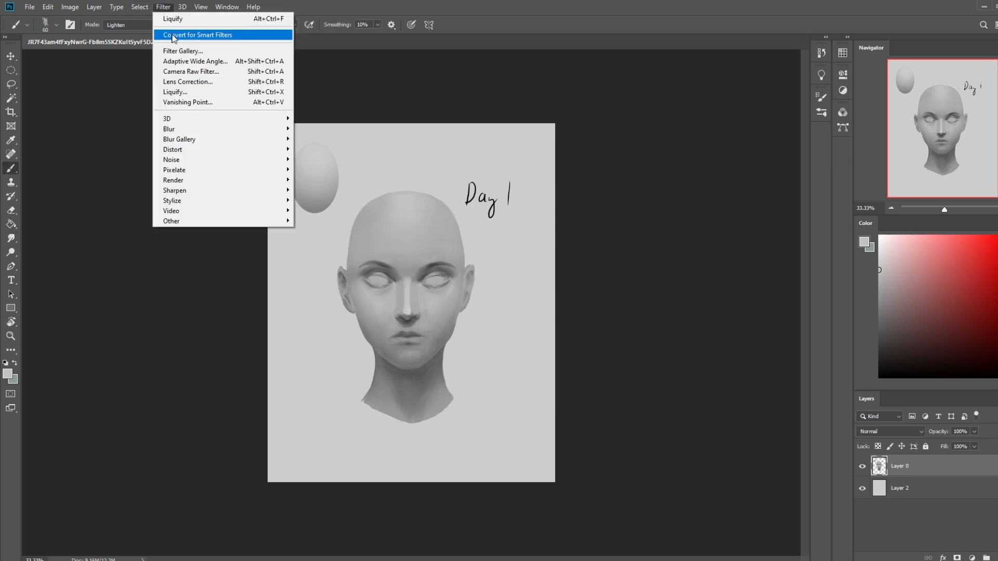
pyautogui.click(184, 92)
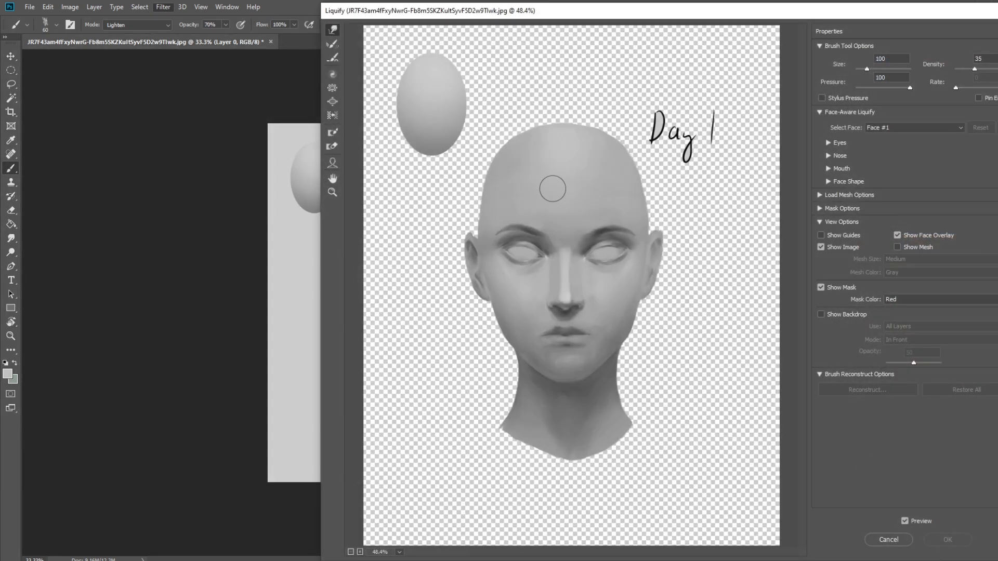
pyautogui.press(']')
pyautogui.press(']')
pyautogui.press(']')
pyautogui.press(']')
pyautogui.press(']')
pyautogui.press(']')
pyautogui.press(']')
pyautogui.press(']')
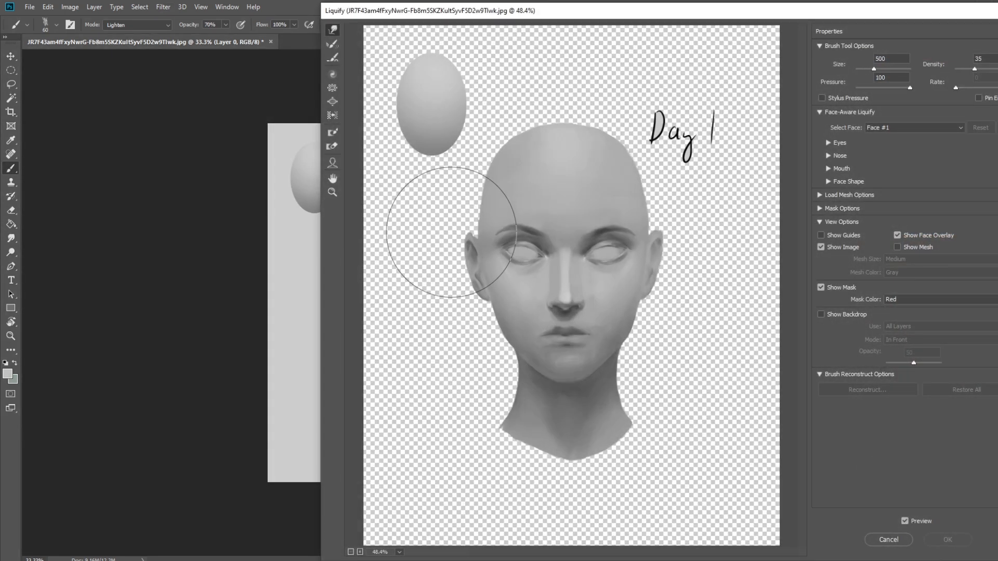
pyautogui.moveTo(452, 229); pyautogui.dragTo(483, 190)
pyautogui.press(']')
pyautogui.press(']')
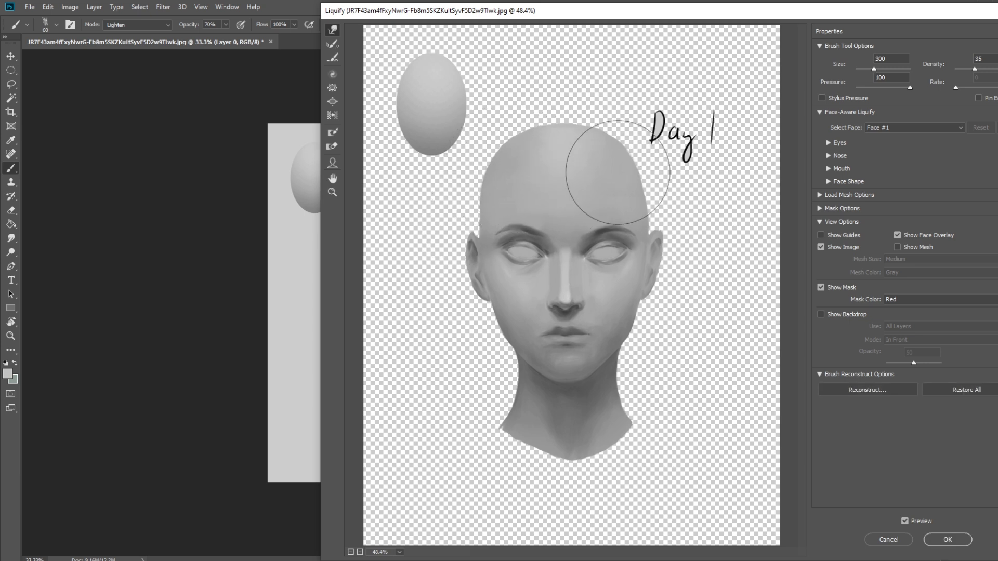
# - Even out the skull's outline and pull the ear slightly inward using Forward Warp sizes between 200 and 600
pyautogui.press('[')
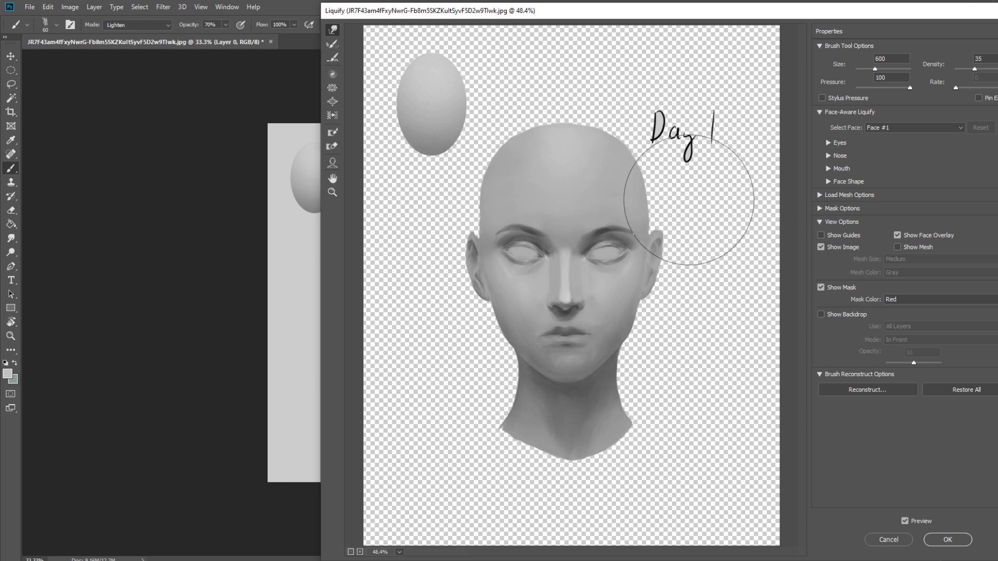
pyautogui.press('[')
pyautogui.press('[')
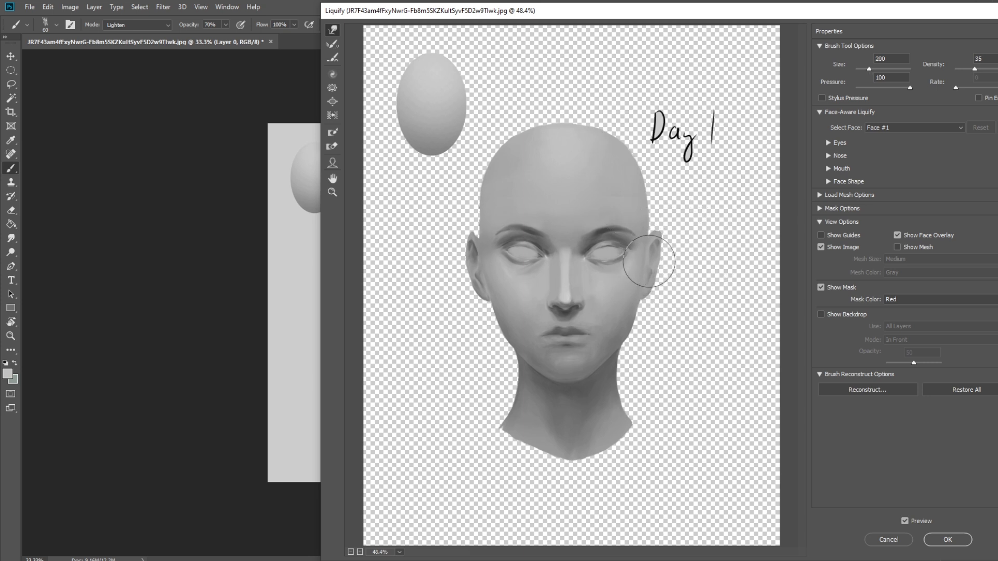
pyautogui.press('[')
pyautogui.press(']')
pyautogui.press(']')
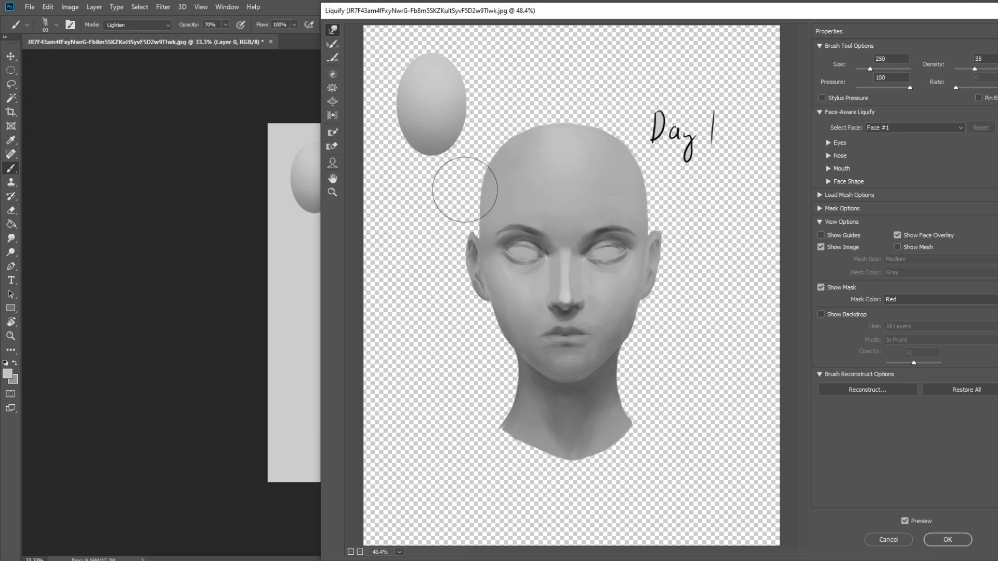
pyautogui.press(']')
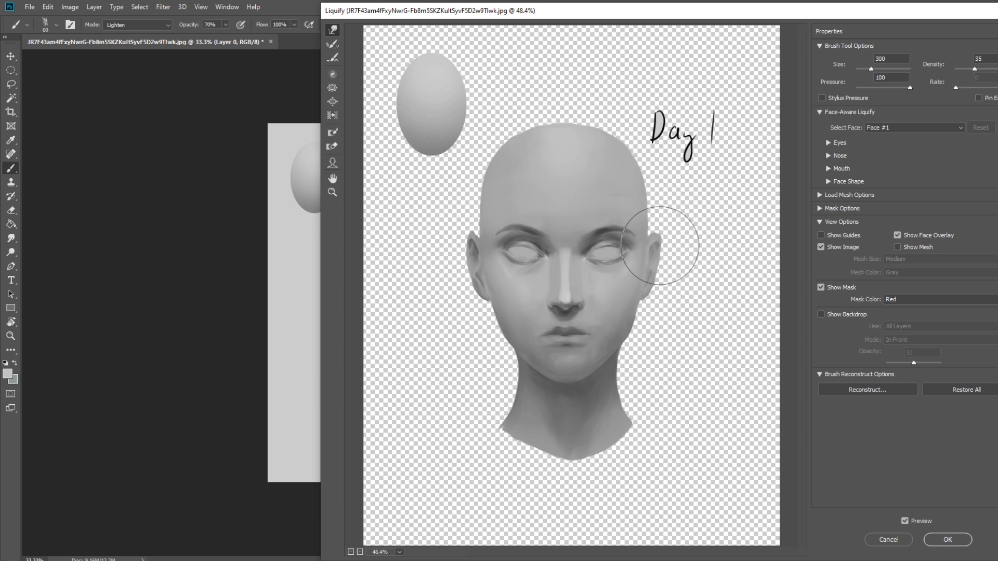
# - Try smaller Forward Warp adjustments around the ear and skull, undo the last one, and apply the Liquify changes
pyautogui.press('[')
pyautogui.press('[')
pyautogui.press('[')
pyautogui.press('[')
pyautogui.press('[')
pyautogui.press('[')
pyautogui.press('[')
pyautogui.press('[')
pyautogui.press('[')
pyautogui.press('[')
pyautogui.press(']')
pyautogui.press(']')
pyautogui.hotkey('ctrl', 'z')
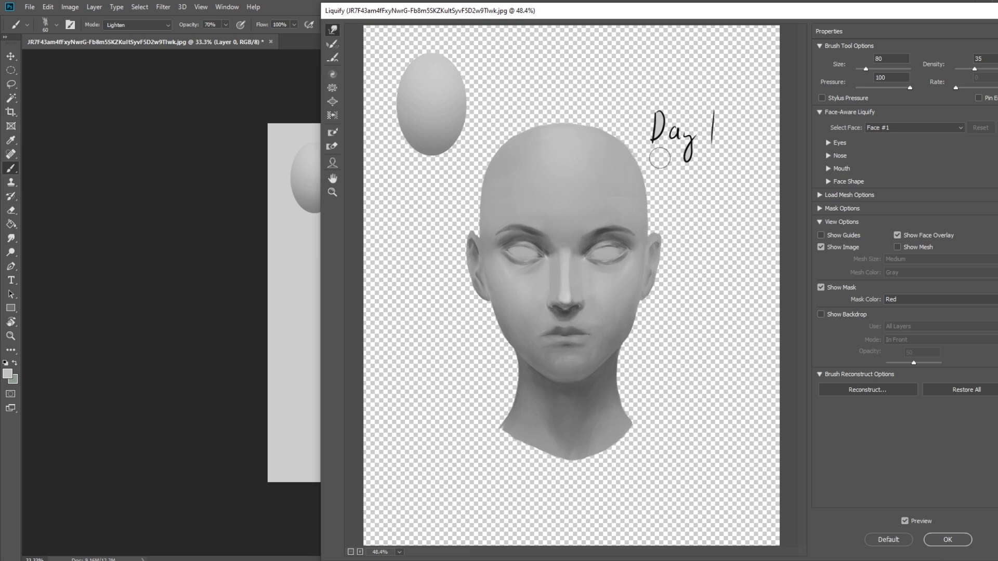
pyautogui.click(949, 541)
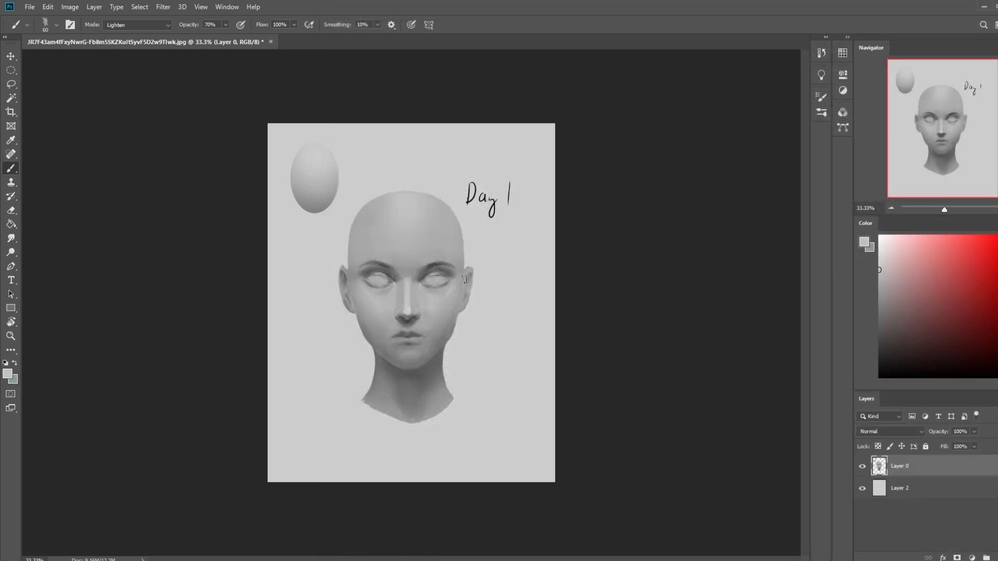
# - Touch up the shading around the outer eye area with a Normal-mode brush at size 40 and 79% opacity
pyautogui.hotkey('ctrl', '+')
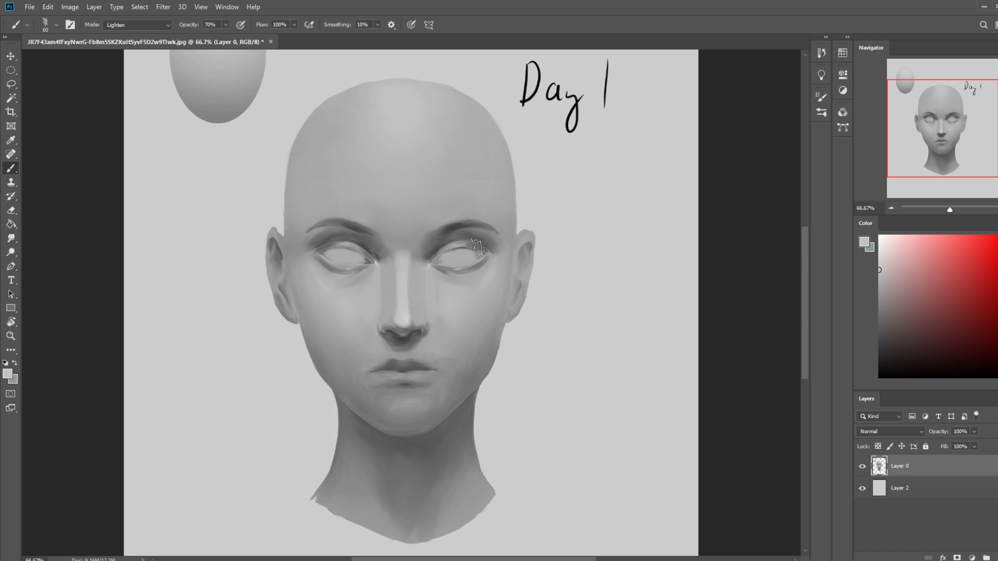
pyautogui.keyDown('alt'); pyautogui.click(474, 292); pyautogui.keyUp('alt')
pyautogui.press('[')
pyautogui.press('[')
pyautogui.press('[')
pyautogui.press('[')
pyautogui.press('[')
pyautogui.click(136, 24)
pyautogui.click(117, 33)
pyautogui.click(226, 24)
pyautogui.press(']')
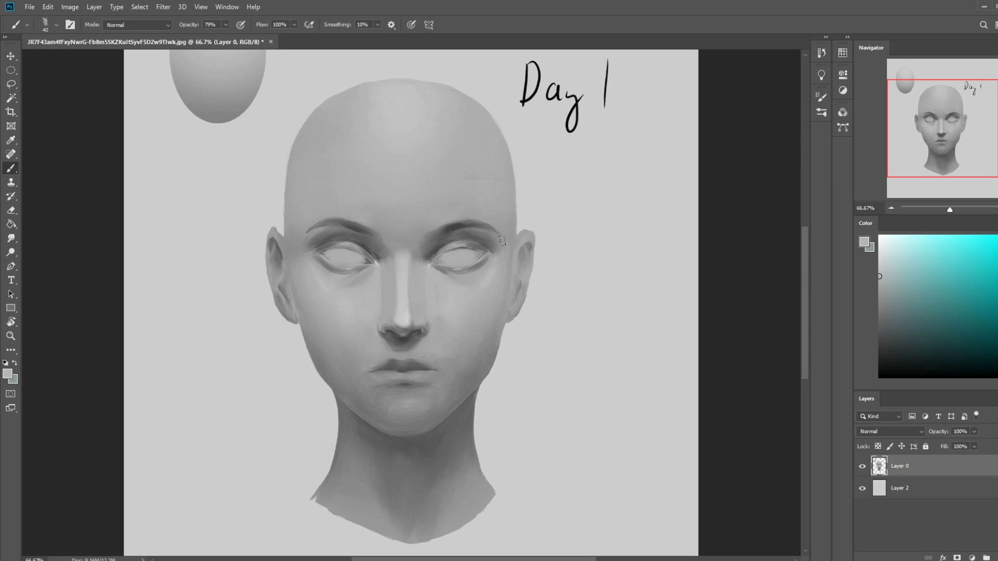
# - Undo the last stroke over the eyebrow and softly shade the area between brows and eyelids at 33% opacity
pyautogui.keyDown('alt'); pyautogui.click(498, 269); pyautogui.keyUp('alt')
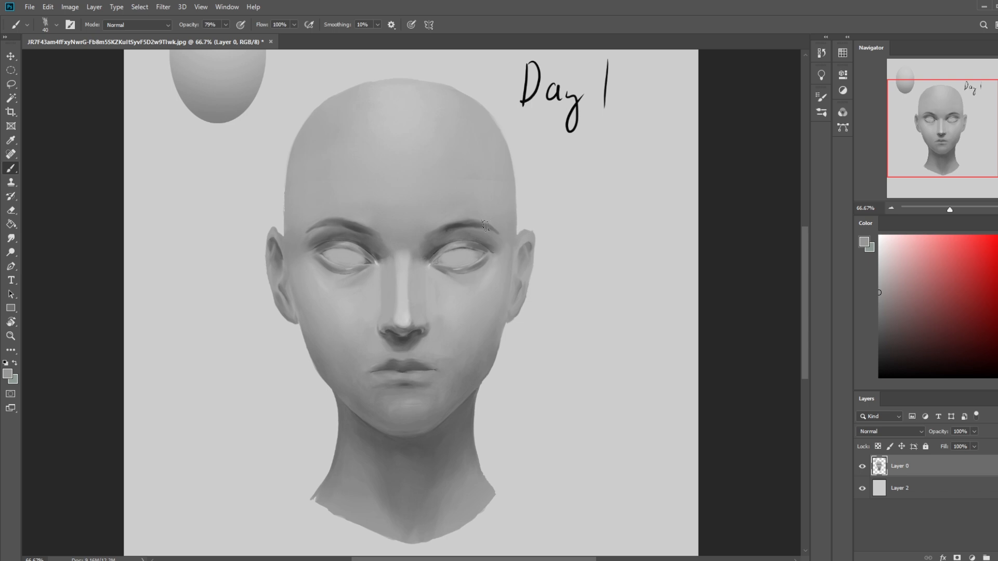
pyautogui.hotkey('ctrl', 'z')
pyautogui.click(225, 25)
pyautogui.click(202, 37)
pyautogui.press('[')
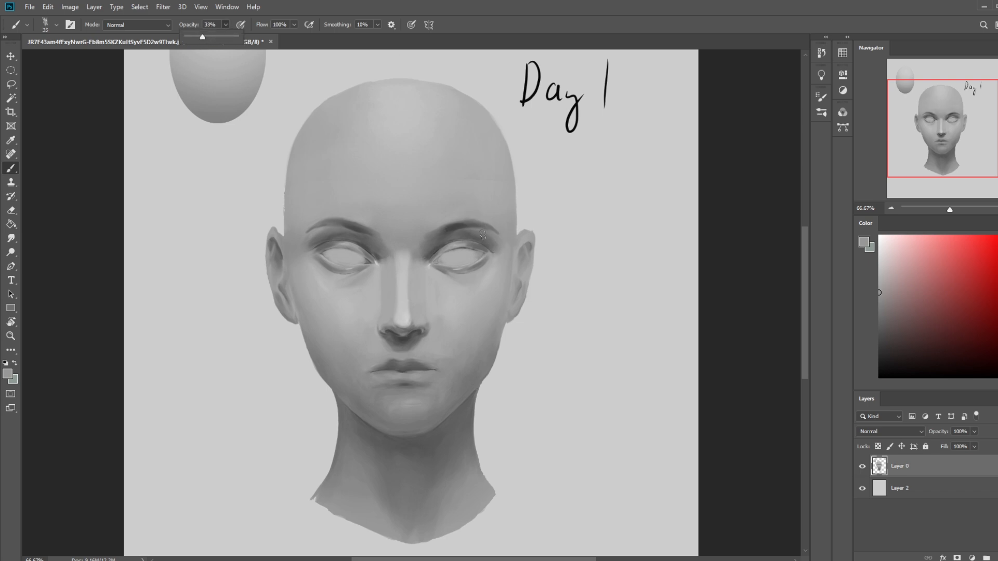
pyautogui.press(']')
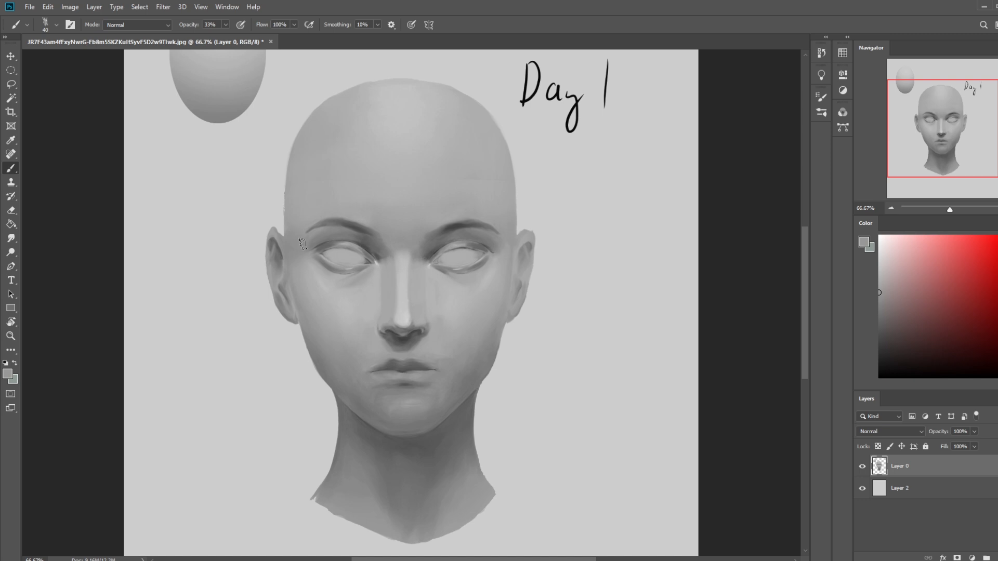
pyautogui.keyDown('alt'); pyautogui.click(476, 221); pyautogui.keyUp('alt')
pyautogui.keyDown('alt'); pyautogui.click(389, 250); pyautogui.keyUp('alt')
# - Touch up the eyebrow with a size 20 brush at 61% opacity, and remove the colour cast from Layer 0 using Hue/Saturation
pyautogui.press('[')
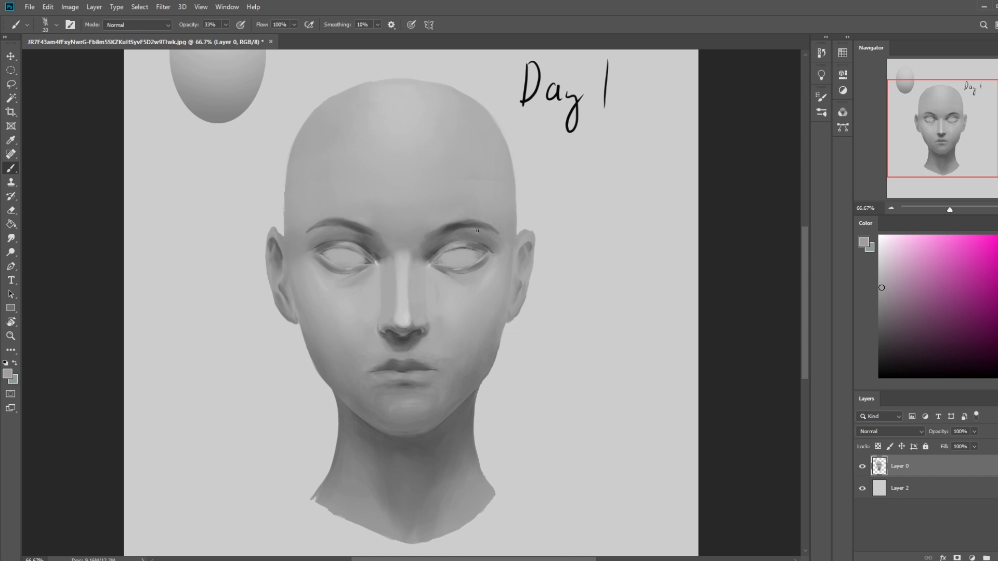
pyautogui.click(225, 24)
pyautogui.click(322, 229)
pyautogui.hotkey('ctrl', 'u')
pyautogui.moveTo(749, 321); pyautogui.dragTo(696, 321)
pyautogui.click(871, 240)
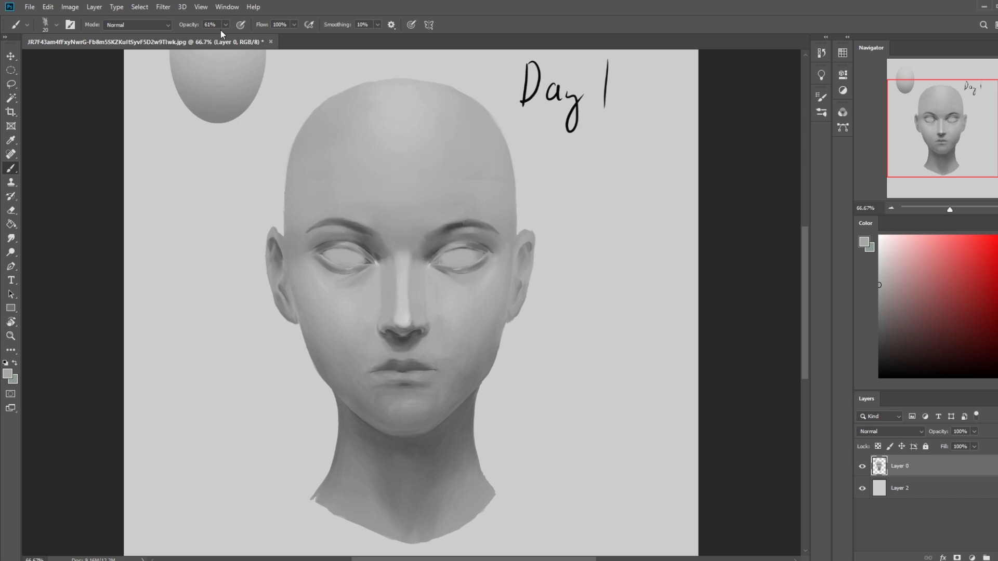
# - Shade the upper eyelids of both eyes with a size 20 brush at 100% opacity
pyautogui.moveTo(230, 36); pyautogui.dragTo(252, 35)
pyautogui.click(471, 238)
pyautogui.press('[')
pyautogui.moveTo(478, 248); pyautogui.dragTo(444, 252)
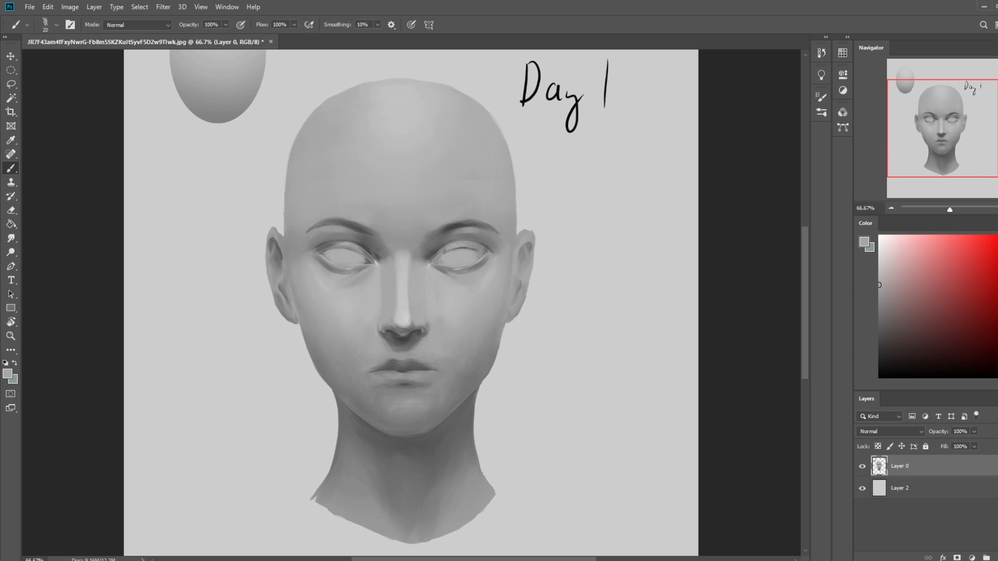
pyautogui.keyDown('alt'); pyautogui.click(480, 240); pyautogui.keyUp('alt')
pyautogui.moveTo(347, 247); pyautogui.dragTo(322, 250)
# - Paint darker grey strokes along the lower eyelids of both eyes, and undo the last stroke
pyautogui.keyDown('alt'); pyautogui.click(489, 264); pyautogui.keyUp('alt')
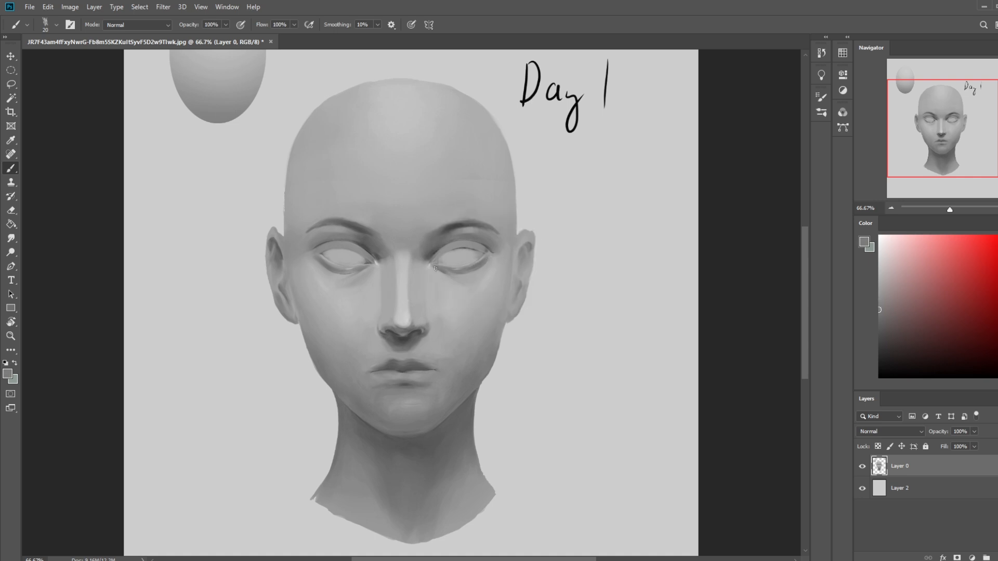
pyautogui.moveTo(475, 268); pyautogui.dragTo(444, 267)
pyautogui.moveTo(363, 266); pyautogui.dragTo(347, 269)
pyautogui.hotkey('ctrl', 'z')
# - Soften the lower edges of both lower eyelids with a light grey Normal-mode brush at size 40 and 41% opacity
pyautogui.keyDown('alt'); pyautogui.click(438, 270); pyautogui.keyUp('alt')
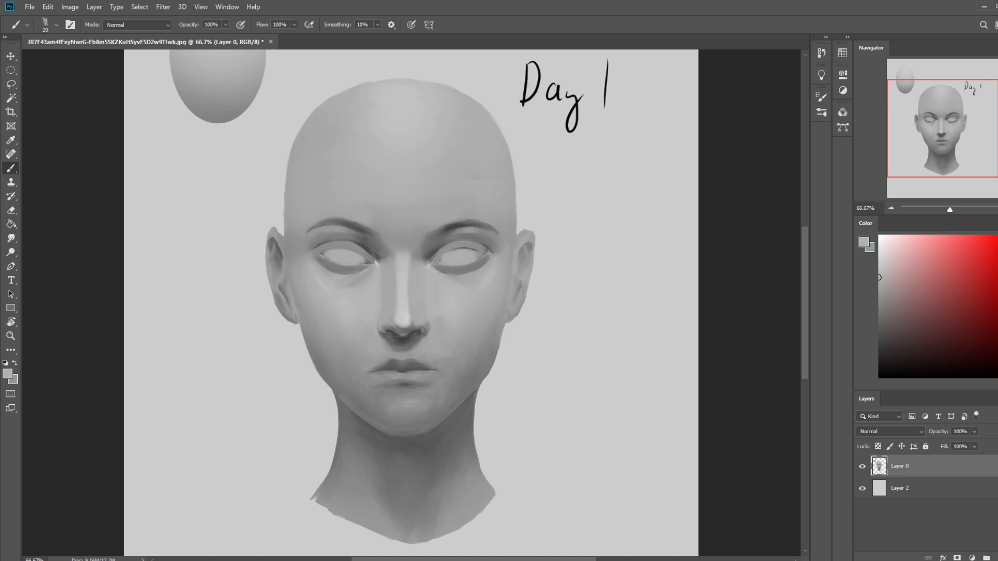
pyautogui.press(']')
pyautogui.press(']')
pyautogui.press(']')
pyautogui.click(147, 25)
pyautogui.click(146, 34)
pyautogui.click(225, 25)
pyautogui.keyDown('alt'); pyautogui.click(451, 329); pyautogui.keyUp('alt')
pyautogui.moveTo(436, 273); pyautogui.dragTo(480, 270)
pyautogui.moveTo(372, 272); pyautogui.dragTo(336, 273)
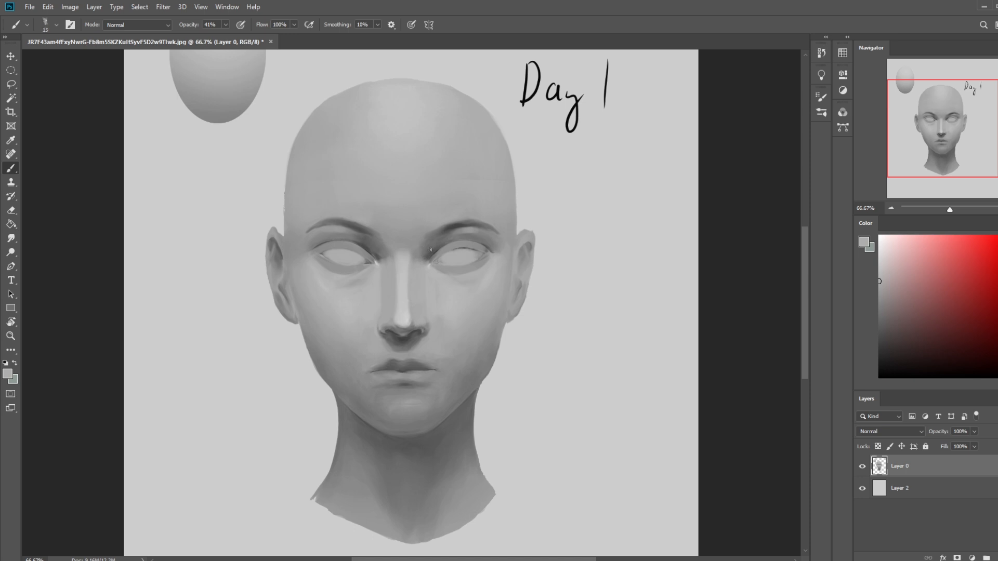
pyautogui.moveTo(226, 37); pyautogui.dragTo(263, 37)
pyautogui.keyDown('alt'); pyautogui.click(473, 232); pyautogui.keyUp('alt')
pyautogui.moveTo(464, 230); pyautogui.dragTo(442, 233)
pyautogui.hotkey('ctrl', 'z')
# - Paint sampled light grey over the area between the eyebrows with a size 60 brush at 36% opacity
pyautogui.press(']')
pyautogui.press(']')
pyautogui.press(']')
pyautogui.press('alt')
pyautogui.keyDown('alt'); pyautogui.click(408, 258); pyautogui.keyUp('alt')
pyautogui.press(']')
pyautogui.press(']')
pyautogui.press(']')
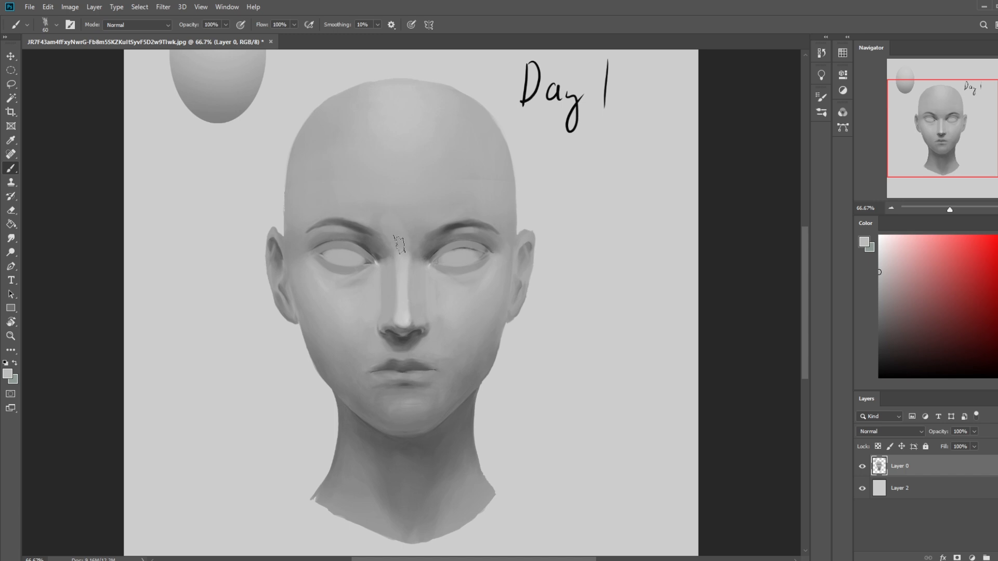
pyautogui.click(226, 24)
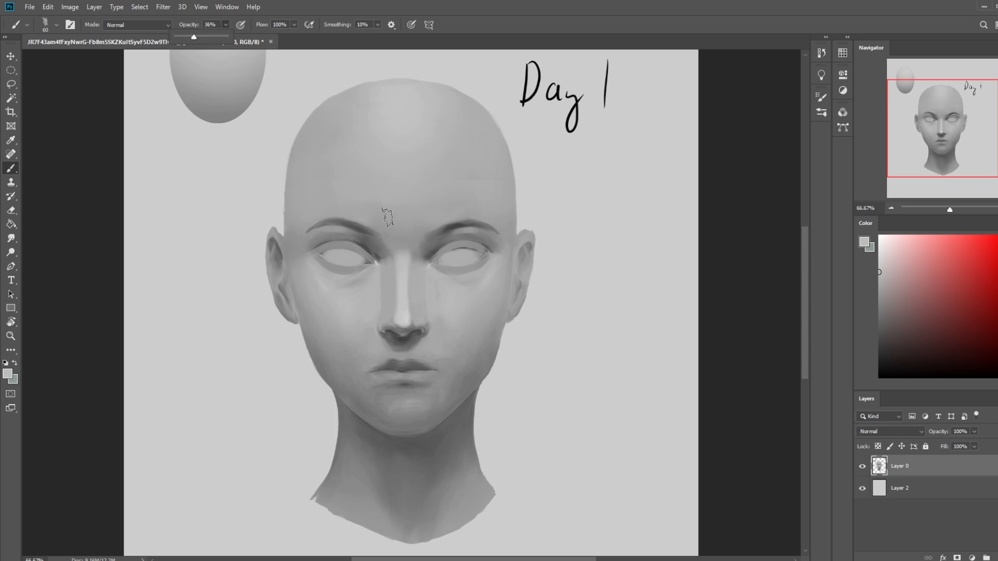
pyautogui.click(379, 215)
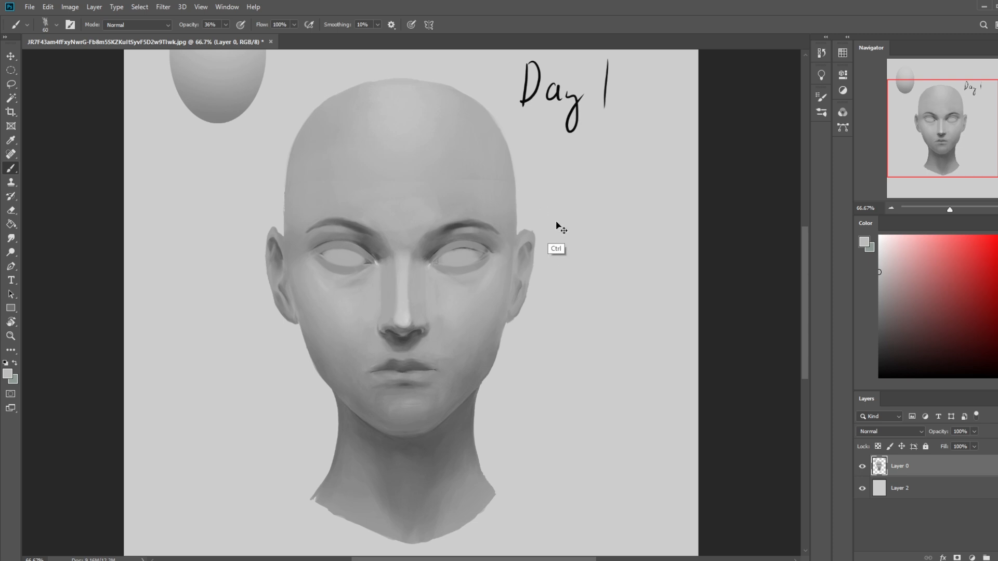
# - Touch up the eyebrows, inner eye corners and upper eyelids with a smaller grey brush at 54% opacity
pyautogui.hotkey('ctrl', '-')
pyautogui.click(11, 238)
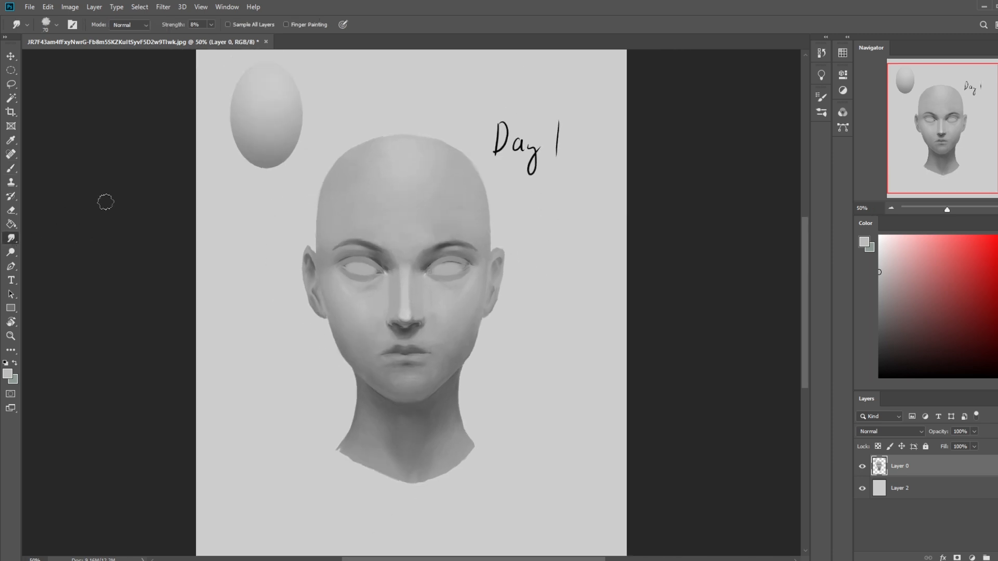
pyautogui.press('b')
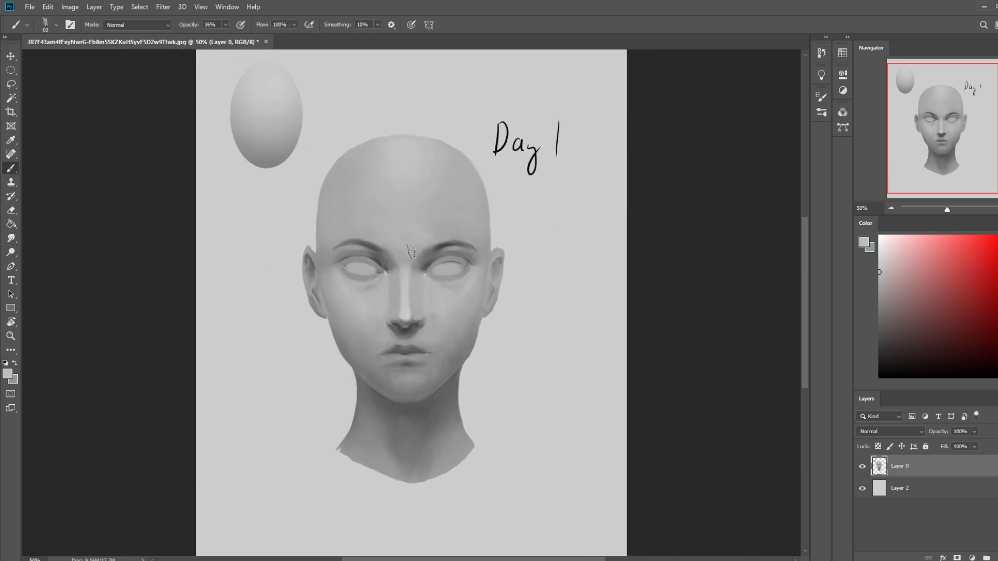
pyautogui.keyDown('alt'); pyautogui.click(454, 240); pyautogui.keyUp('alt')
pyautogui.press('[')
pyautogui.press('[')
# - Paint dark crease lines above both upper eyelids with a size 15 brush, undoing the unwanted strokes
pyautogui.press('[')
pyautogui.press('[')
pyautogui.press('[')
pyautogui.keyDown('alt'); pyautogui.click(409, 230); pyautogui.keyUp('alt')
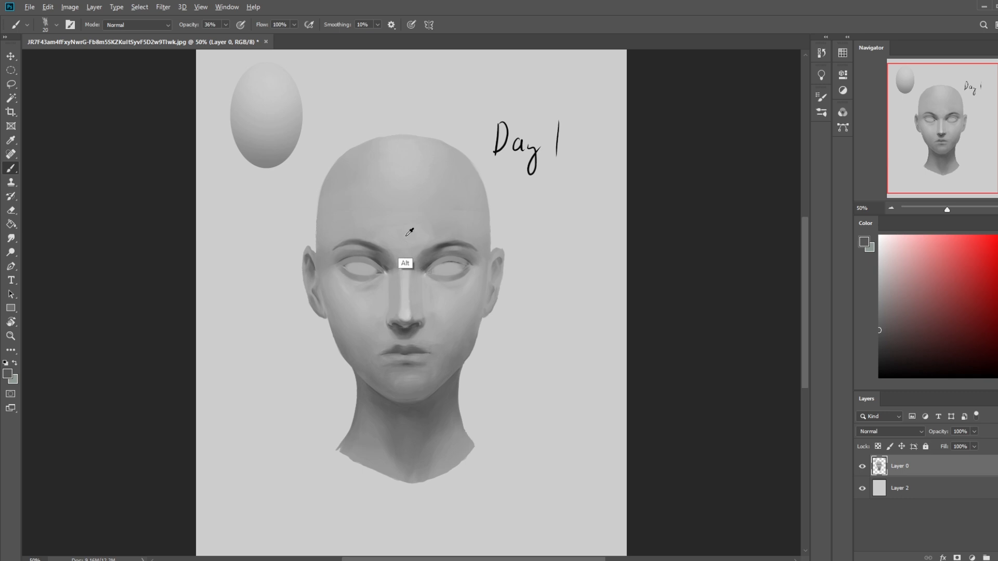
pyautogui.moveTo(225, 25); pyautogui.dragTo(234, 37)
pyautogui.keyDown('alt'); pyautogui.click(362, 244); pyautogui.keyUp('alt')
pyautogui.keyDown('alt'); pyautogui.click(447, 273); pyautogui.keyUp('alt')
pyautogui.keyDown('alt'); pyautogui.click(454, 245); pyautogui.keyUp('alt')
pyautogui.keyDown('alt'); pyautogui.click(439, 257); pyautogui.keyUp('alt')
pyautogui.moveTo(368, 245); pyautogui.dragTo(389, 255)
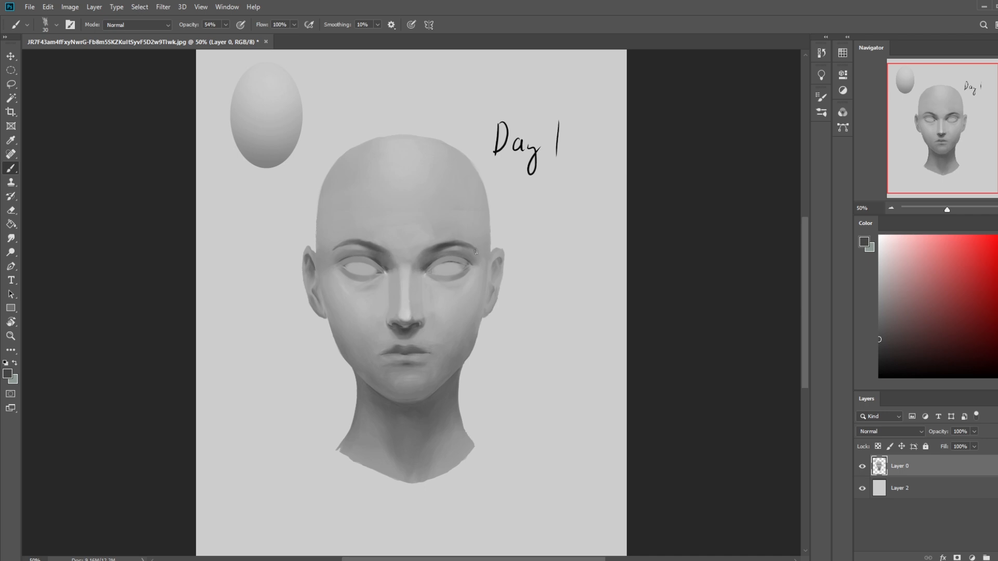
pyautogui.keyDown('alt'); pyautogui.click(419, 265); pyautogui.keyUp('alt')
pyautogui.scroll(2, 473, 259)
pyautogui.press('[')
pyautogui.press('[')
pyautogui.press('[')
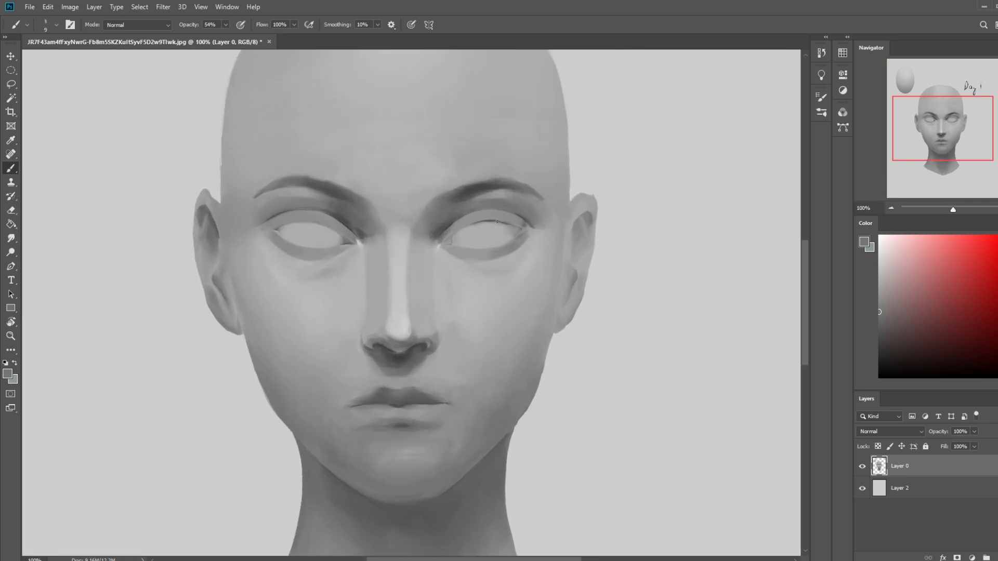
pyautogui.keyDown('alt'); pyautogui.click(477, 189); pyautogui.keyUp('alt')
pyautogui.moveTo(482, 209)
pyautogui.mouseDown()
pyautogui.moveTo(452, 224)
pyautogui.moveTo(470, 214)
pyautogui.mouseUp()
pyautogui.press(']')
pyautogui.hotkey('ctrl', 'z')
pyautogui.click(286, 209)
pyautogui.moveTo(294, 209); pyautogui.dragTo(324, 213)
pyautogui.hotkey('ctrl', 'z')
pyautogui.hotkey('ctrl', 'z')
pyautogui.hotkey('ctrl', 'z')
pyautogui.moveTo(514, 210); pyautogui.dragTo(458, 215)
pyautogui.hotkey('ctrl', 'z')
pyautogui.moveTo(314, 204); pyautogui.dragTo(278, 210)
pyautogui.hotkey('ctrl', 'z')
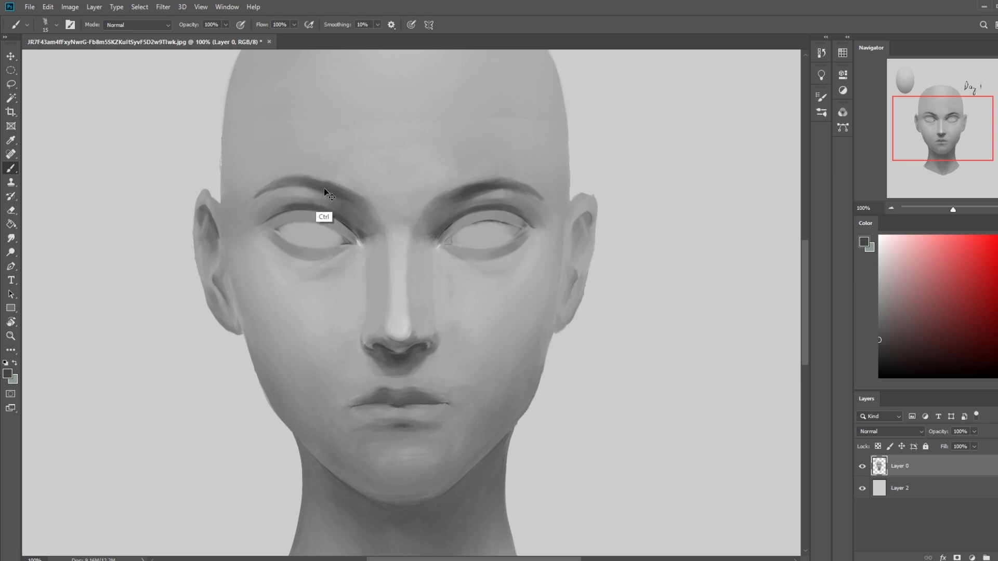
# - Darken the crease above the left-hand eye with the size 15 brush at 49% opacity
pyautogui.click(224, 25)
pyautogui.click(200, 37)
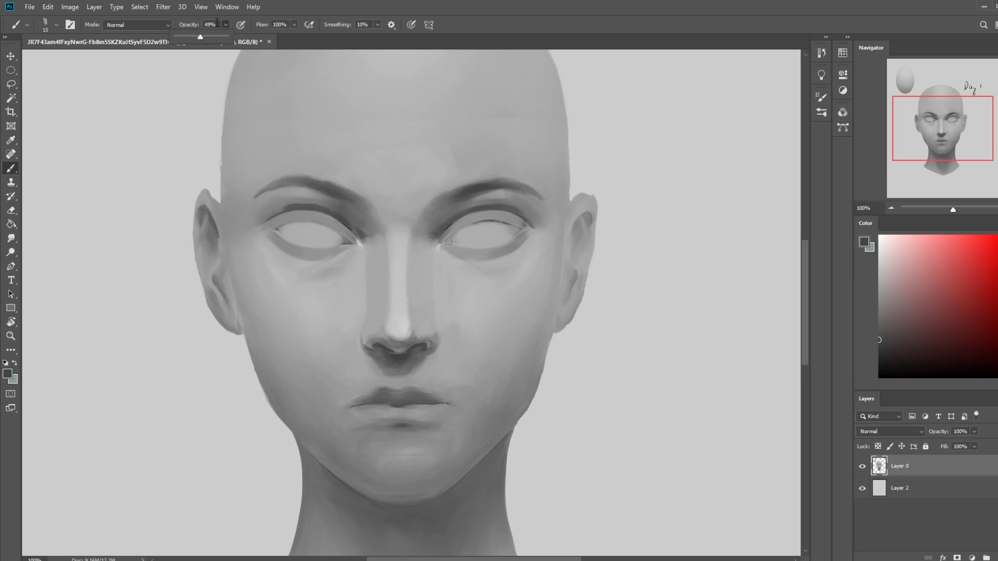
pyautogui.keyDown('alt'); pyautogui.click(317, 204); pyautogui.keyUp('alt')
pyautogui.moveTo(315, 206); pyautogui.dragTo(281, 210)
pyautogui.keyDown('alt'); pyautogui.click(286, 214); pyautogui.keyUp('alt')
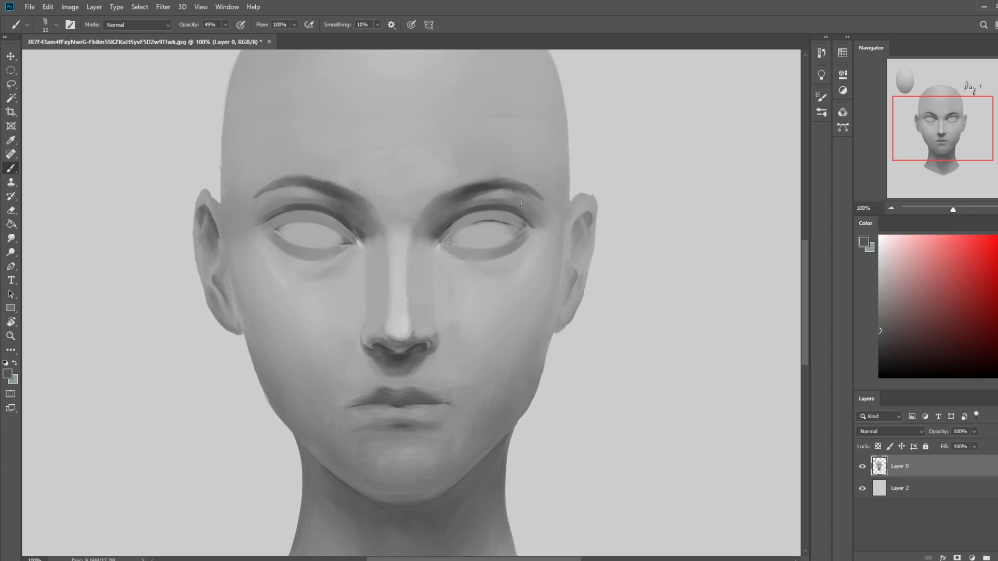
# - Blend the upper eyelid creases into the eye-socket shading with the Smudge tool, adjusting its size and strength
pyautogui.click(11, 238)
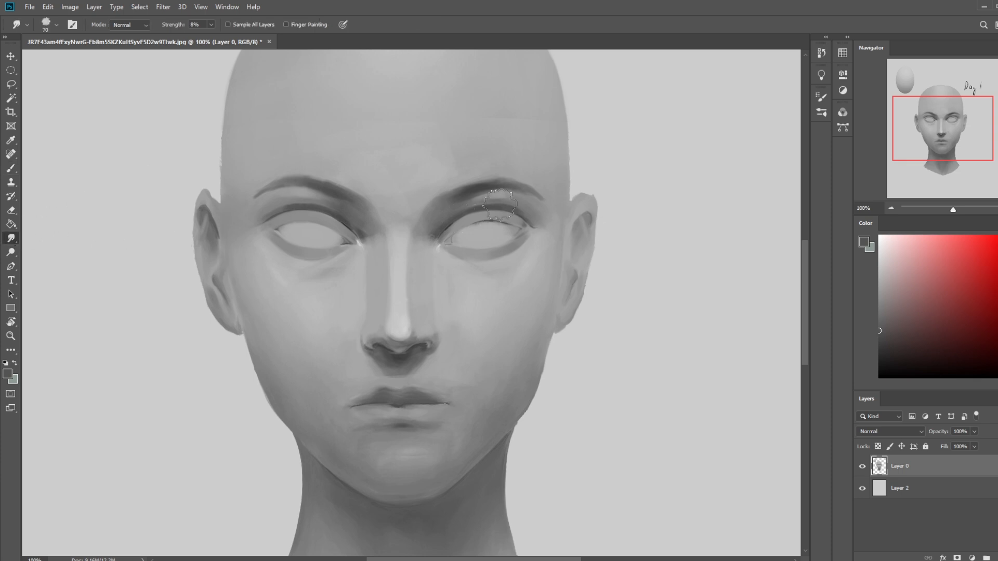
pyautogui.press('[')
pyautogui.press('[')
pyautogui.press('[')
pyautogui.press('[')
pyautogui.press('[')
pyautogui.press('[')
pyautogui.click(211, 24)
pyautogui.moveTo(212, 37); pyautogui.dragTo(218, 37)
pyautogui.click(458, 10)
pyautogui.press(']')
pyautogui.press(']')
pyautogui.moveTo(508, 206); pyautogui.dragTo(446, 216)
pyautogui.press('[')
pyautogui.press('[')
# - Soften the shadow edges along the sides of the nose with the Smudge tool at 6% strength
pyautogui.click(212, 25)
pyautogui.moveTo(208, 40); pyautogui.dragTo(201, 40)
pyautogui.press(']')
pyautogui.press(']')
pyautogui.moveTo(368, 269); pyautogui.dragTo(370, 301)
pyautogui.press(']')
pyautogui.press('[')
pyautogui.press('[')
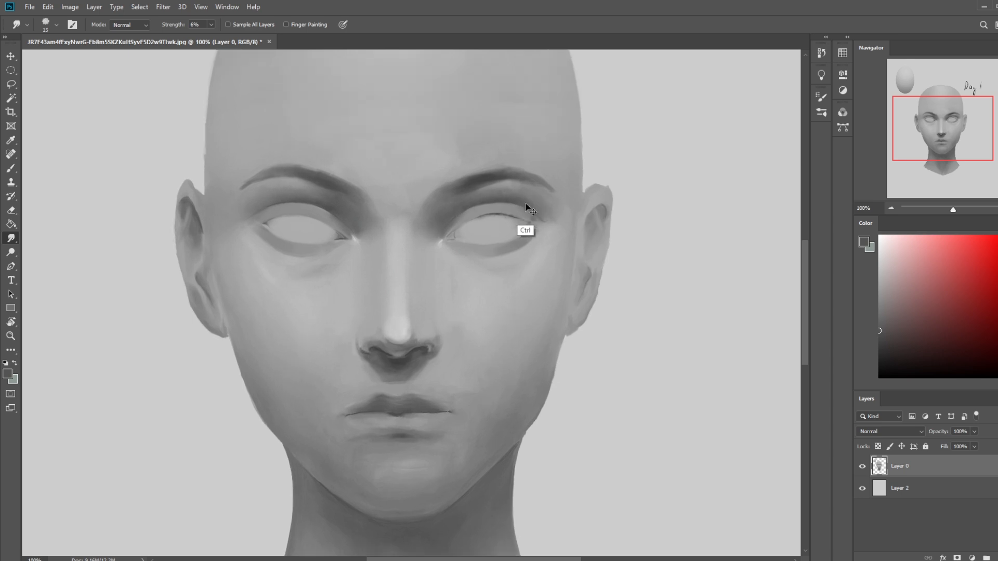
# - Paint near-white highlights on both upper eyelids with a size 20 brush at 22% opacity
pyautogui.hotkey('ctrl', '+')
pyautogui.press('b')
pyautogui.keyDown('alt'); pyautogui.click(562, 128); pyautogui.keyUp('alt')
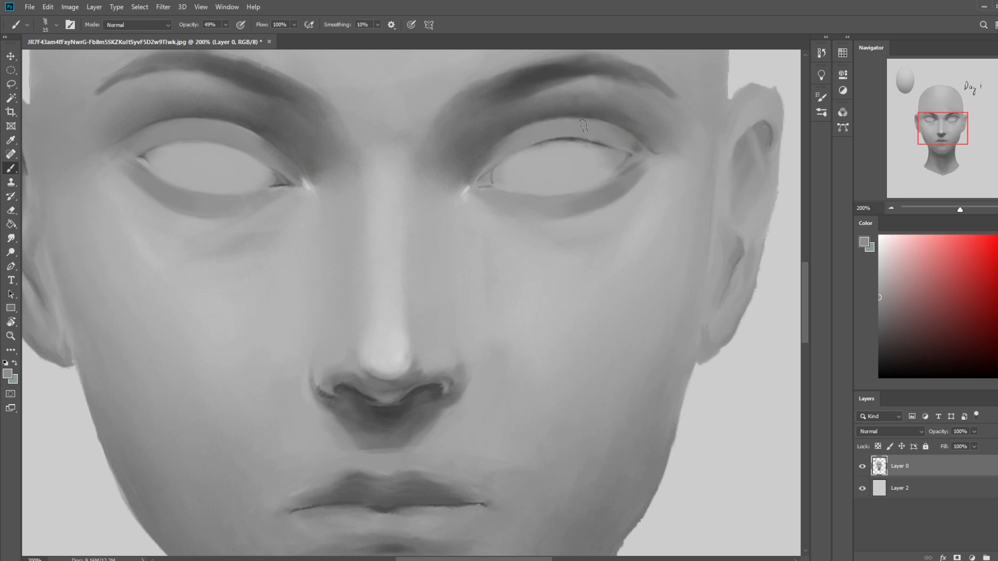
pyautogui.click(879, 243)
pyautogui.click(584, 130)
pyautogui.press('[')
pyautogui.press('[')
pyautogui.press(']')
pyautogui.press(']')
pyautogui.press(']')
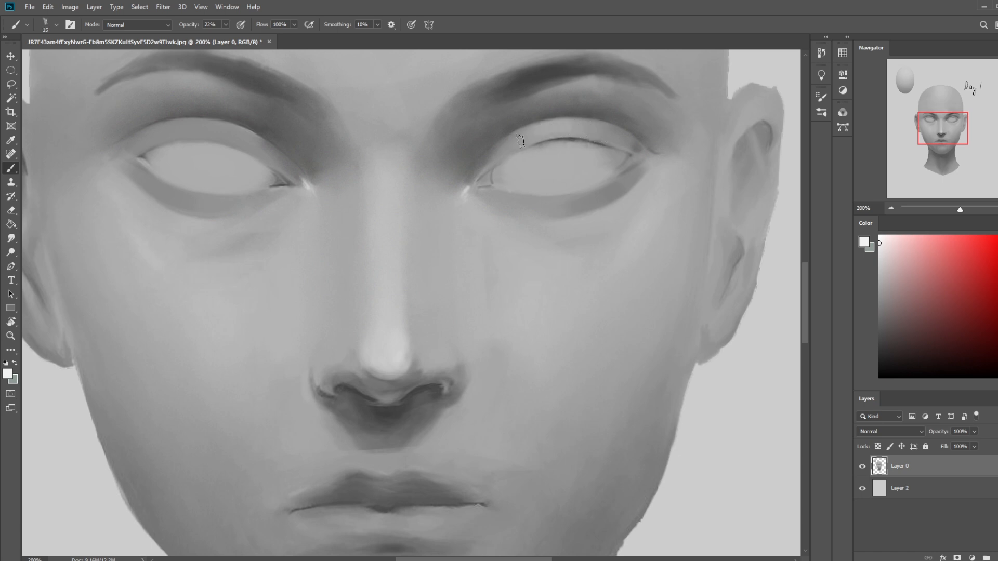
pyautogui.press('[')
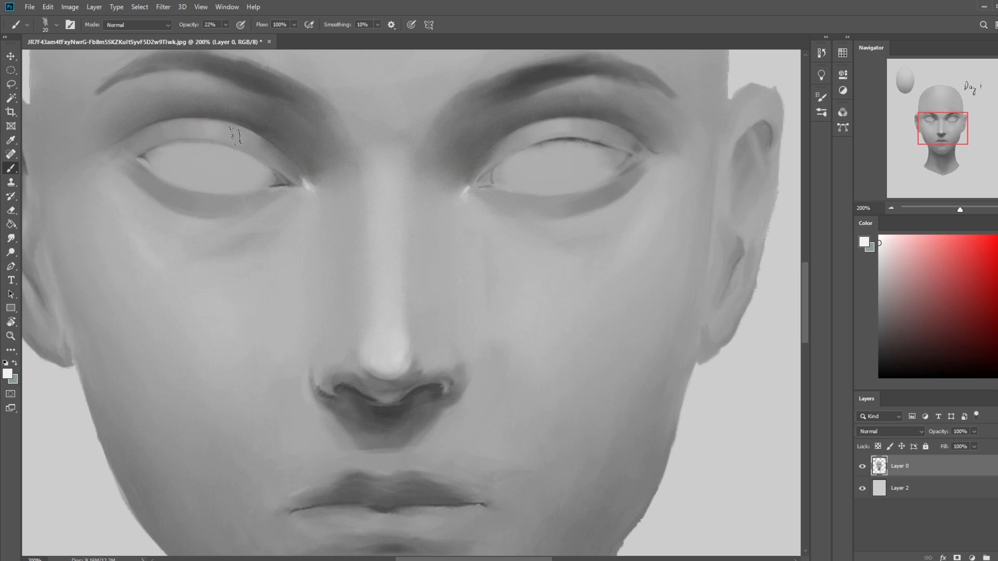
pyautogui.press('[')
pyautogui.press('[')
# - Lighten the eye-socket shadows with sampled light grey, using the soft 500 px brush in Lighten mode at 22% opacity
pyautogui.rightClick(641, 250)
pyautogui.click(622, 289)
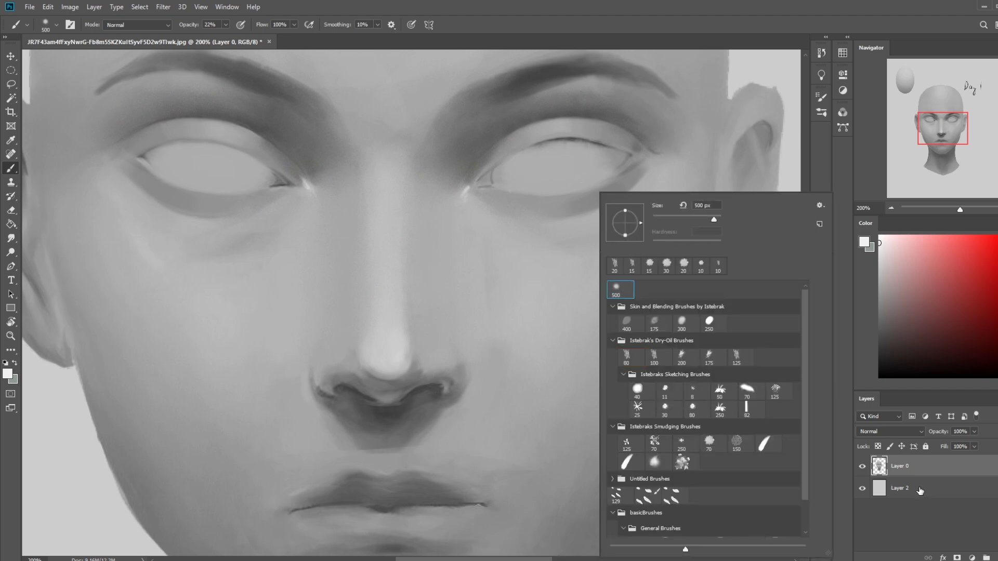
pyautogui.click(530, 259)
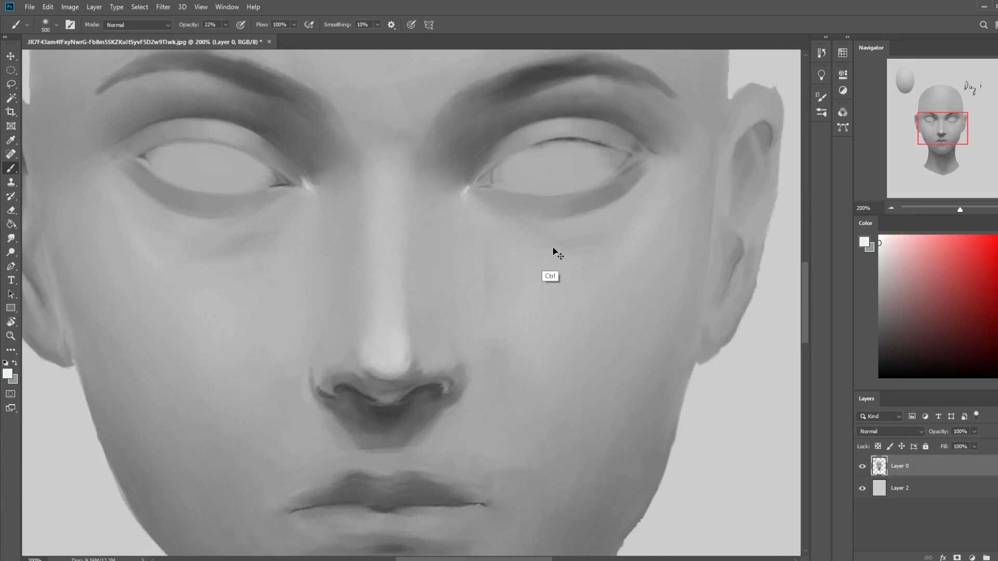
pyautogui.hotkey('ctrl', '-')
pyautogui.hotkey('ctrl', '-')
pyautogui.hotkey('ctrl', '-')
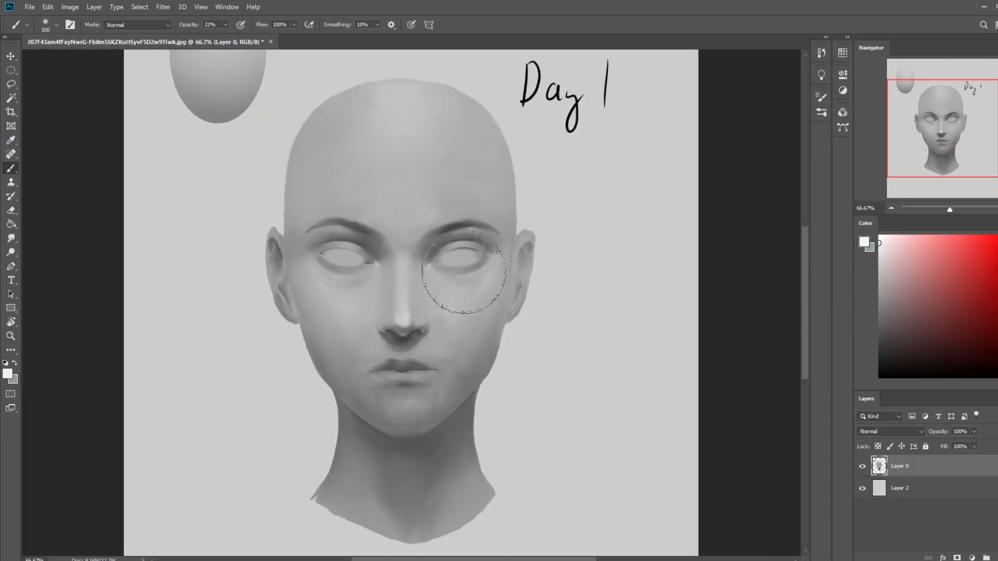
pyautogui.click(138, 25)
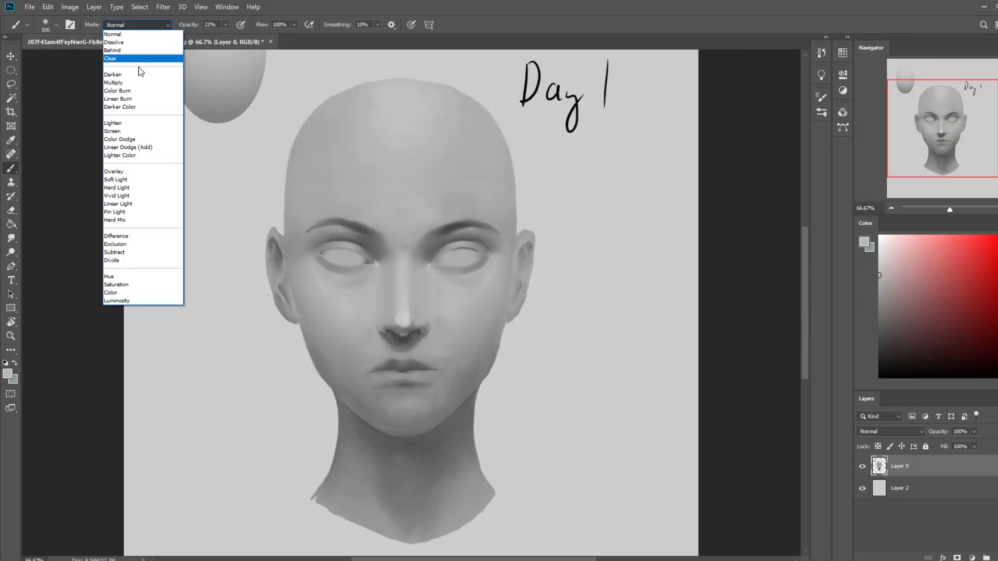
pyautogui.click(118, 123)
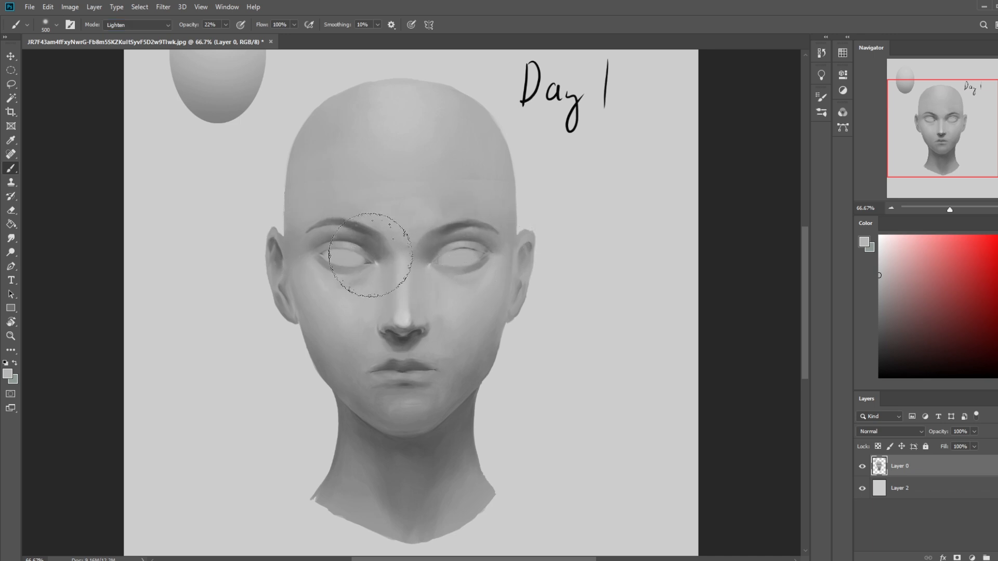
pyautogui.press('[')
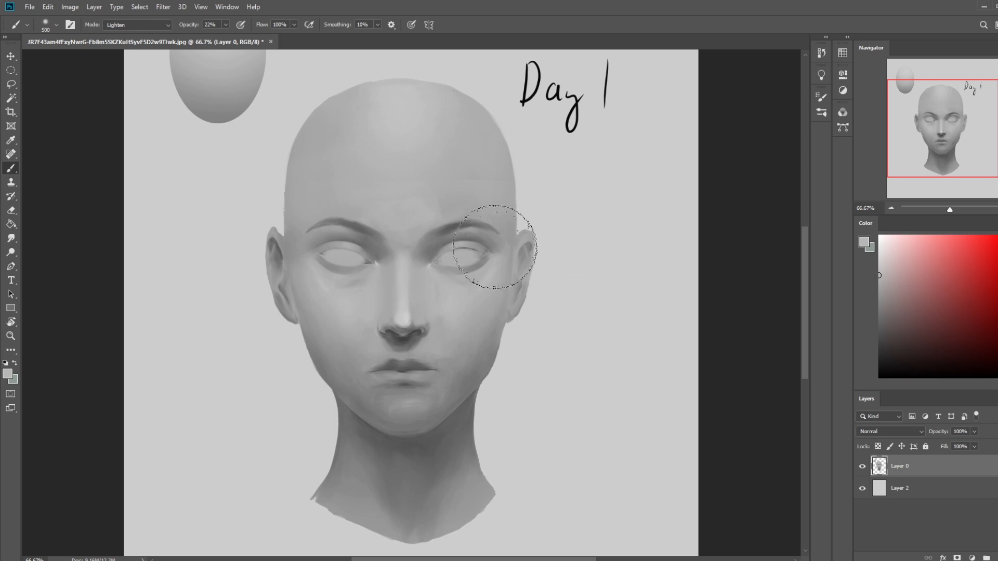
pyautogui.press('[')
pyautogui.press('[')
pyautogui.hotkey('ctrl', '+')
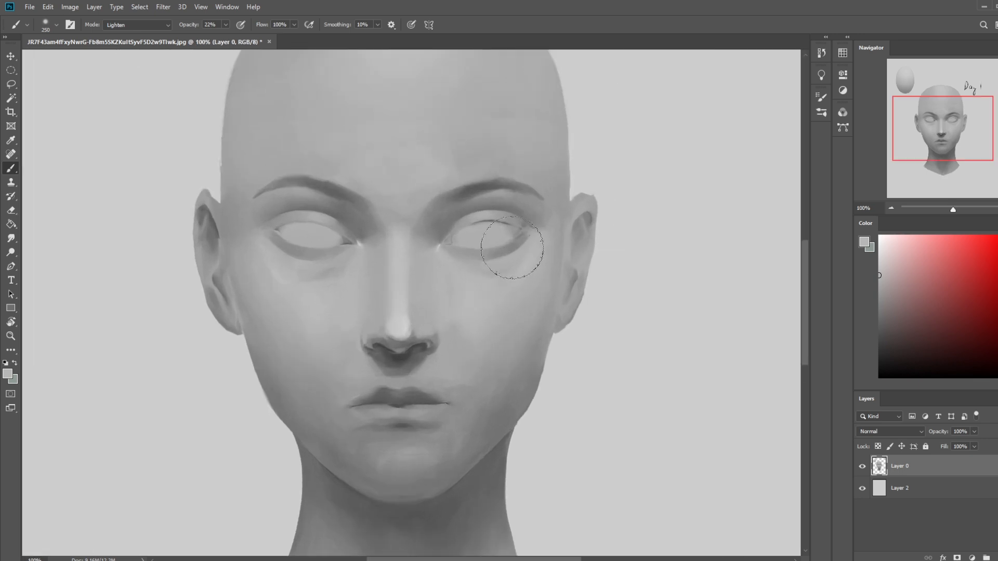
# - Add a new layer in Darken blend mode and prepare a black Normal-mode brush at 5% opacity
pyautogui.hotkey('ctrl', 'shift', 'alt', 'n')
pyautogui.press('d')
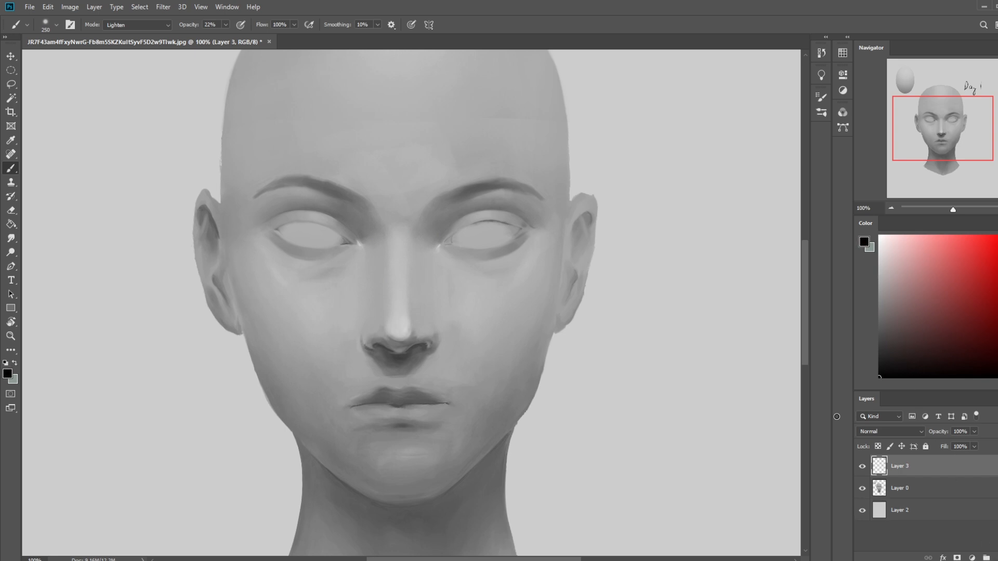
pyautogui.click(871, 429)
pyautogui.click(871, 330)
pyautogui.click(137, 24)
pyautogui.click(169, 36)
pyautogui.click(225, 24)
pyautogui.moveTo(227, 32); pyautogui.dragTo(217, 36)
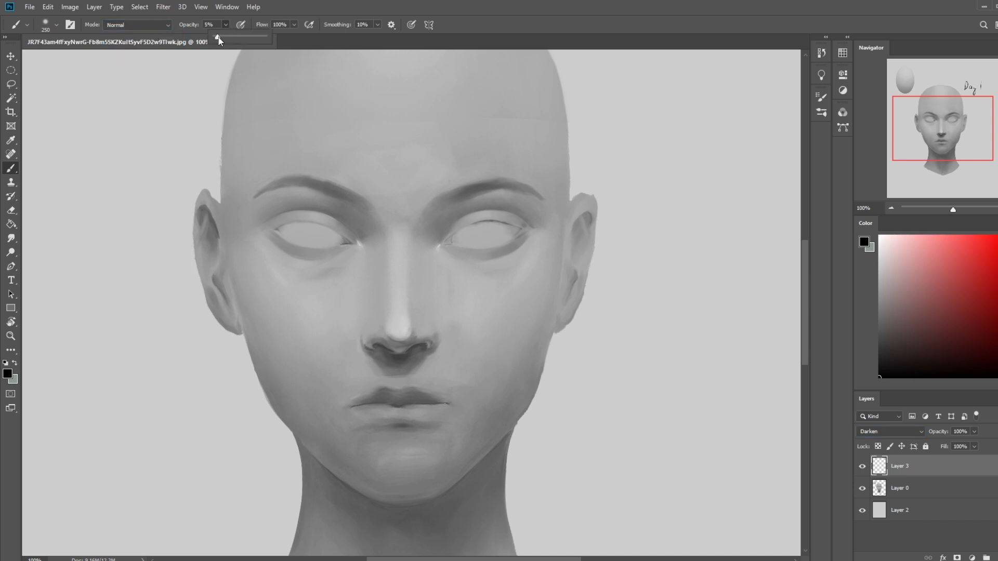
pyautogui.click(918, 333)
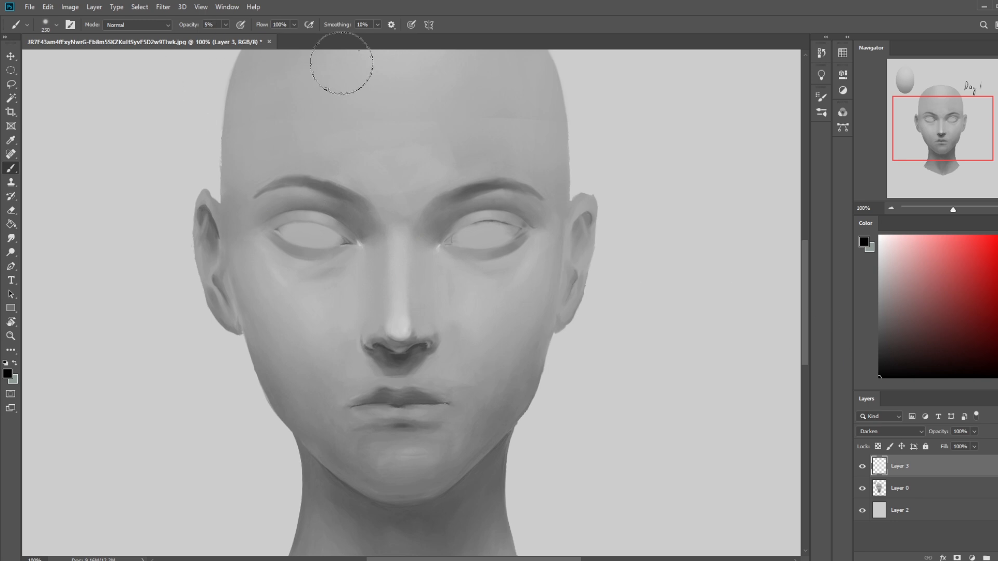
# - Shade the right-hand eye's upper eyelid on Layer 3 with a progressively smaller soft black brush at 16% opacity
pyautogui.press(']')
pyautogui.press('[')
pyautogui.press('[')
pyautogui.click(925, 83)
pyautogui.moveTo(938, 115); pyautogui.dragTo(946, 138)
pyautogui.press('[')
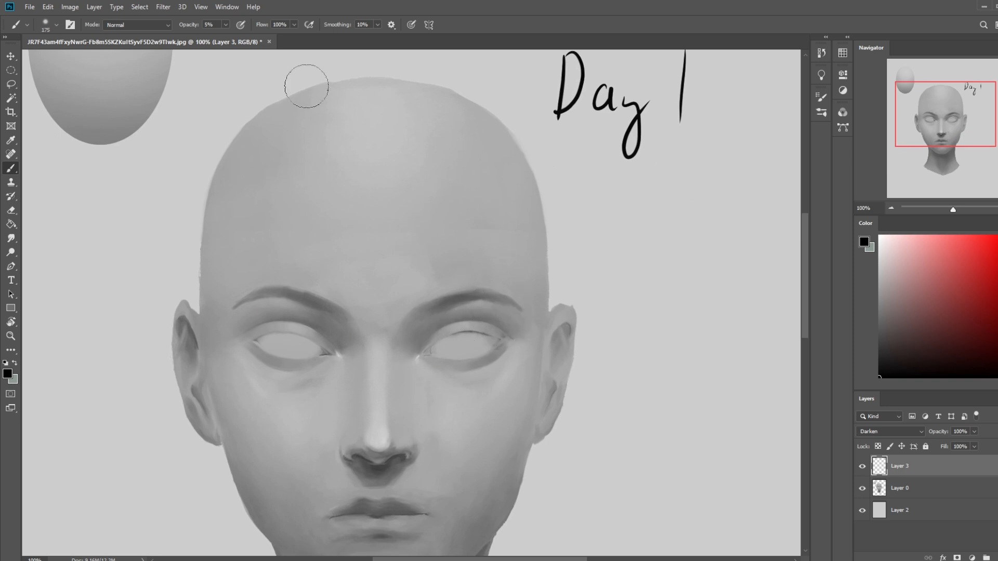
pyautogui.moveTo(226, 24); pyautogui.dragTo(231, 40)
pyautogui.moveTo(512, 338); pyautogui.dragTo(427, 346)
pyautogui.press('[')
pyautogui.press('[')
pyautogui.press('[')
pyautogui.moveTo(492, 330)
pyautogui.mouseDown()
pyautogui.moveTo(431, 343)
pyautogui.moveTo(493, 330)
pyautogui.moveTo(471, 325)
pyautogui.moveTo(427, 352)
pyautogui.mouseUp()
pyautogui.press('[')
pyautogui.press('[')
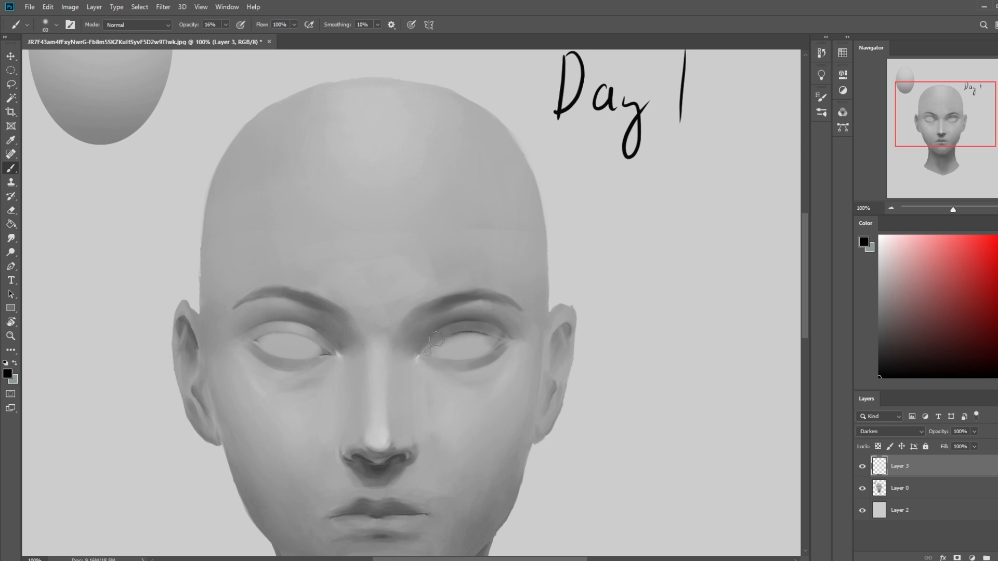
# - Erase excess shading from the right-hand upper eyelid, and toggle Layer 3's visibility to compare the result
pyautogui.press('e')
pyautogui.moveTo(488, 338)
pyautogui.mouseDown()
pyautogui.moveTo(432, 343)
pyautogui.moveTo(478, 328)
pyautogui.moveTo(450, 330)
pyautogui.moveTo(428, 347)
pyautogui.moveTo(463, 327)
pyautogui.mouseUp()
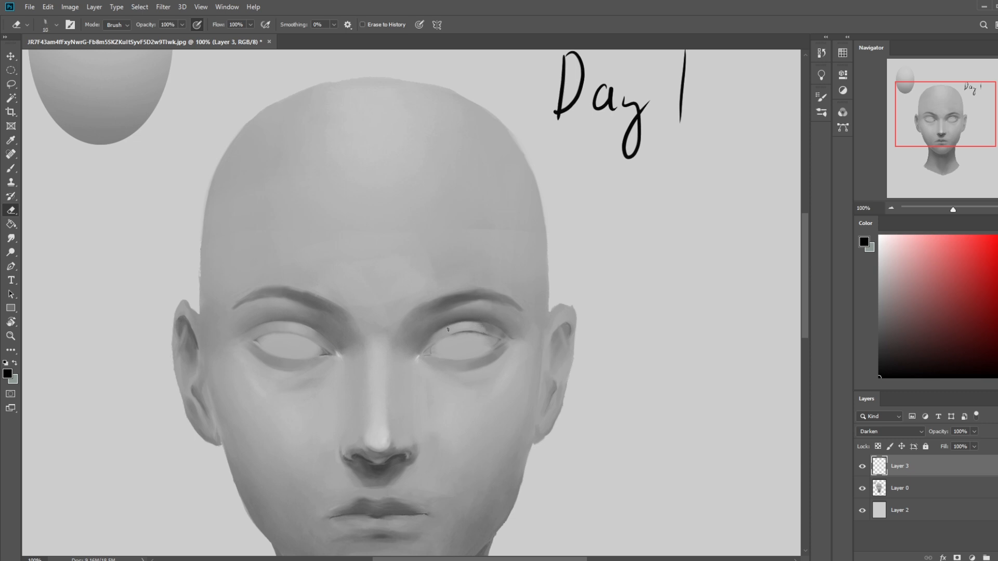
pyautogui.press(']')
pyautogui.moveTo(482, 326); pyautogui.dragTo(492, 331)
pyautogui.hotkey('ctrl', '-')
pyautogui.press('b')
pyautogui.click(862, 466)
pyautogui.click(862, 467)
pyautogui.click(863, 467)
pyautogui.click(862, 467)
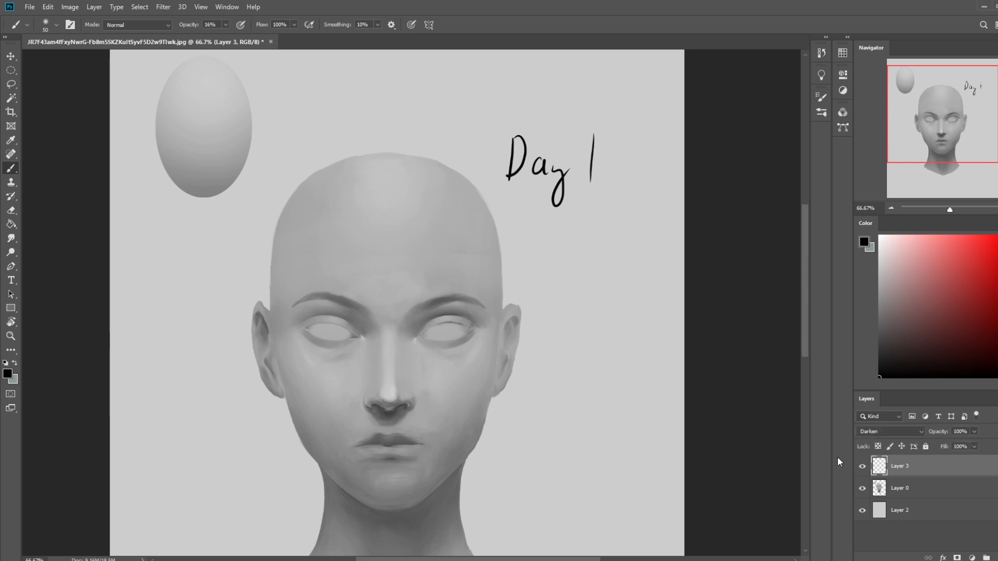
# - Shade the left-hand eye's upper eyelid on Layer 3 with a soft black brush at 16% opacity
pyautogui.press(']')
pyautogui.press(']')
pyautogui.press(']')
pyautogui.press(']')
pyautogui.press(']')
pyautogui.press(']')
pyautogui.press(']')
pyautogui.press(']')
pyautogui.press(']')
pyautogui.press('[')
pyautogui.press('[')
pyautogui.press('[')
pyautogui.press('[')
pyautogui.press('[')
pyautogui.press('[')
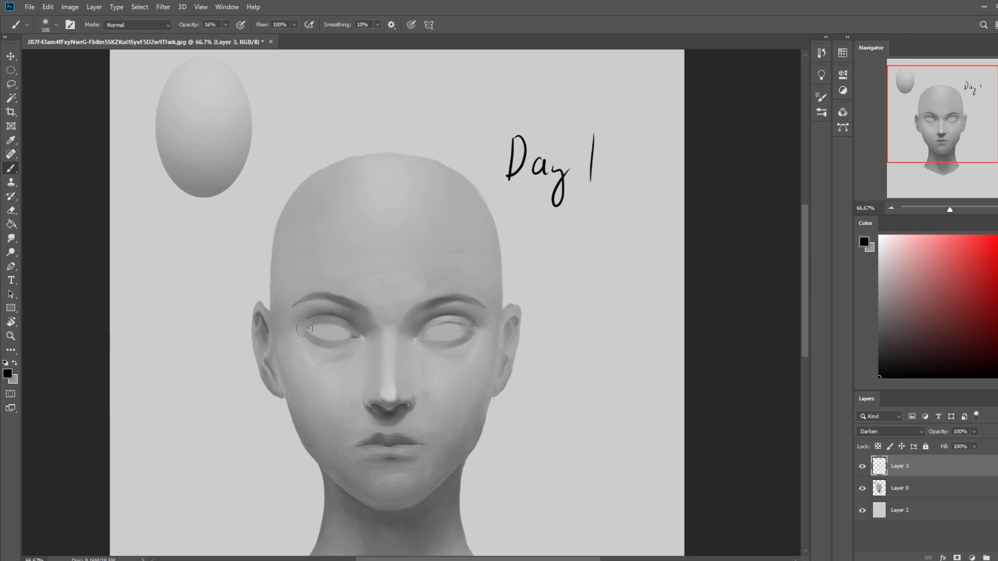
# - Erase the excess shading around the left-hand eye with a size 35 eraser, and merge Layer 3 into Layer 0
pyautogui.press('e')
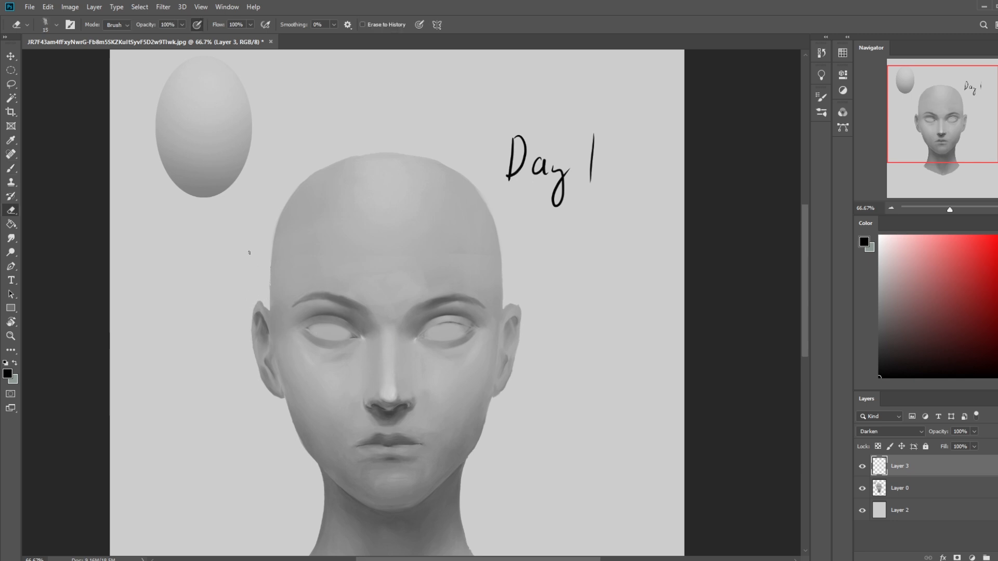
pyautogui.press(']')
pyautogui.press(']')
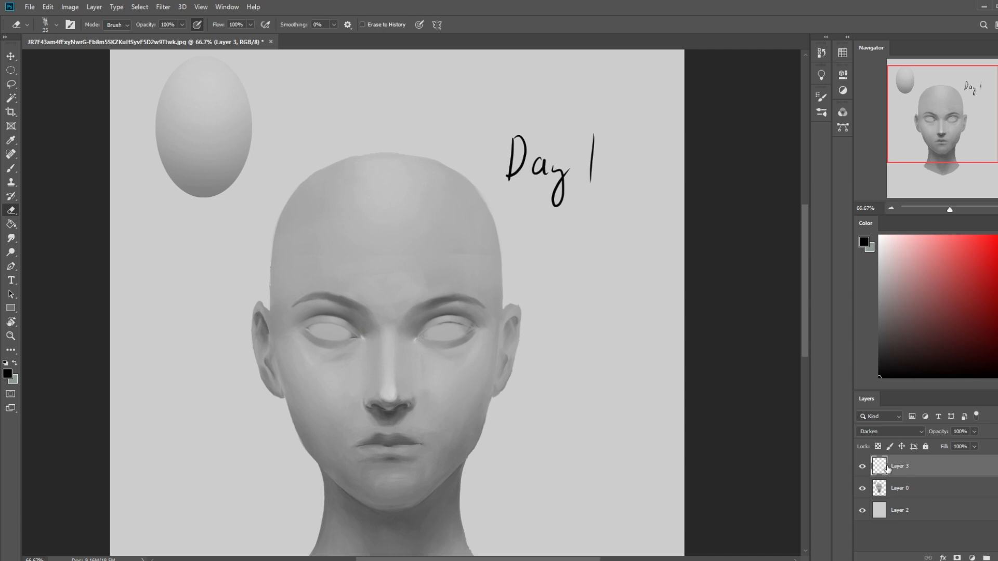
pyautogui.rightClick(904, 468)
pyautogui.click(930, 332)
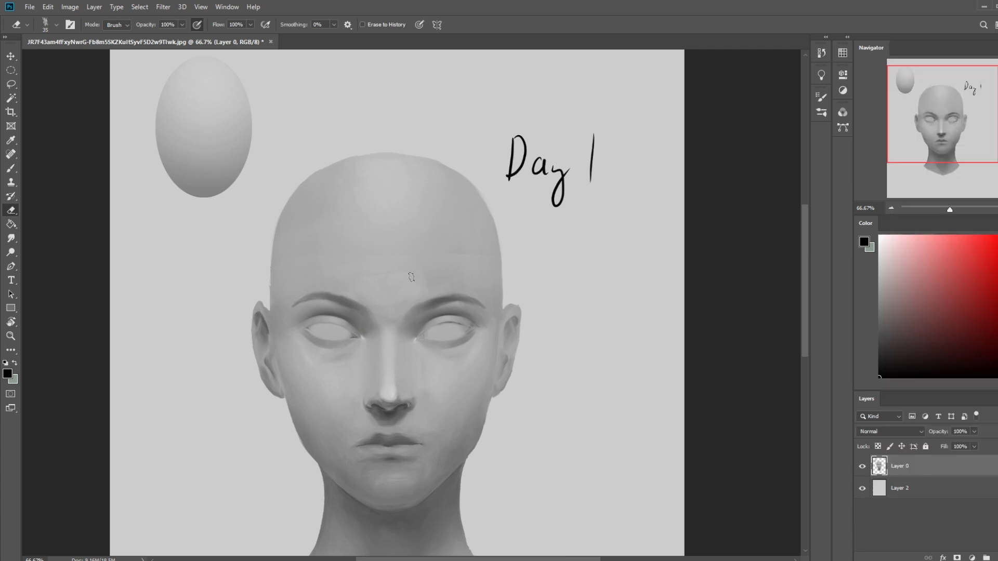
# - Blend sampled grey around the right-hand eyebrow and forehead with a soft size 200 brush, raising its opacity from 19% to 29%
pyautogui.press('b')
pyautogui.rightClick(408, 237)
pyautogui.click(439, 299)
pyautogui.click(702, 265)
pyautogui.press('[')
pyautogui.press('[')
pyautogui.press('[')
pyautogui.press('[')
pyautogui.click(225, 25)
pyautogui.moveTo(225, 36); pyautogui.dragTo(227, 37)
pyautogui.click(60, 139)
pyautogui.keyDown('alt'); pyautogui.click(464, 306); pyautogui.keyUp('alt')
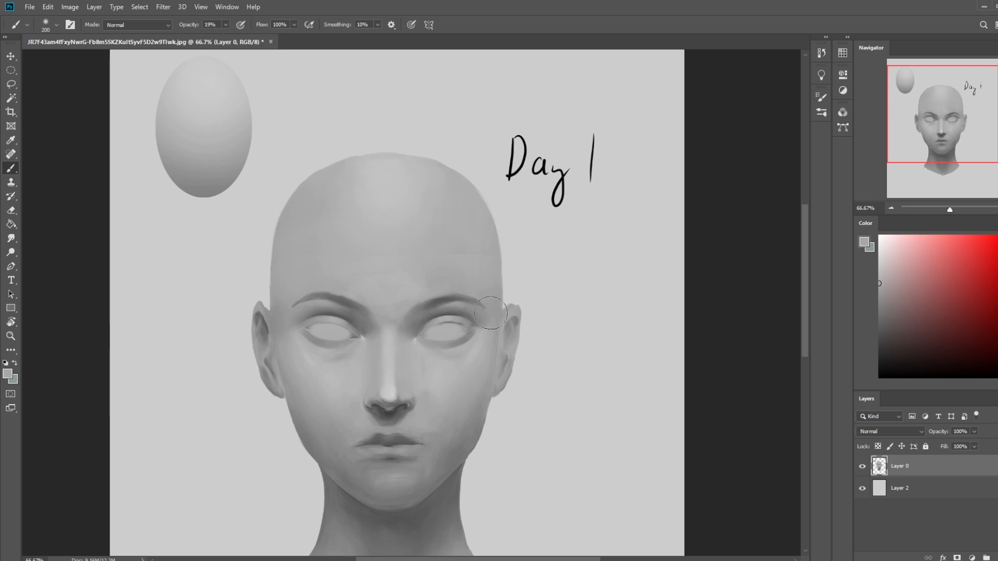
pyautogui.click(226, 25)
pyautogui.moveTo(227, 36); pyautogui.dragTo(232, 36)
pyautogui.keyDown('alt'); pyautogui.click(477, 278); pyautogui.keyUp('alt')
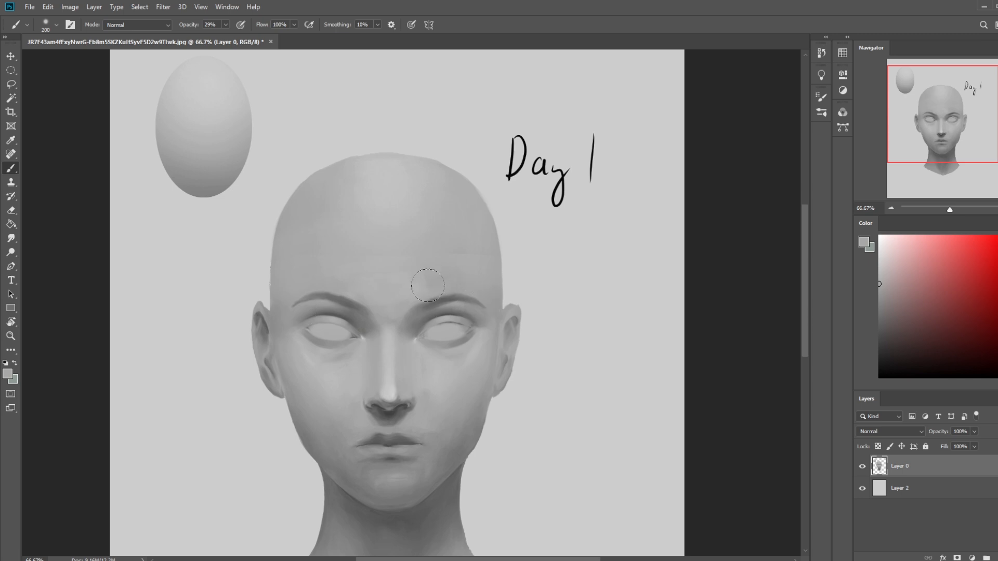
# - Blend sampled grey across the forehead above the brows, enlarging the soft brush to size 500
pyautogui.keyDown('alt'); pyautogui.click(355, 294); pyautogui.keyUp('alt')
pyautogui.press(']')
pyautogui.press(']')
pyautogui.press(']')
pyautogui.press(']')
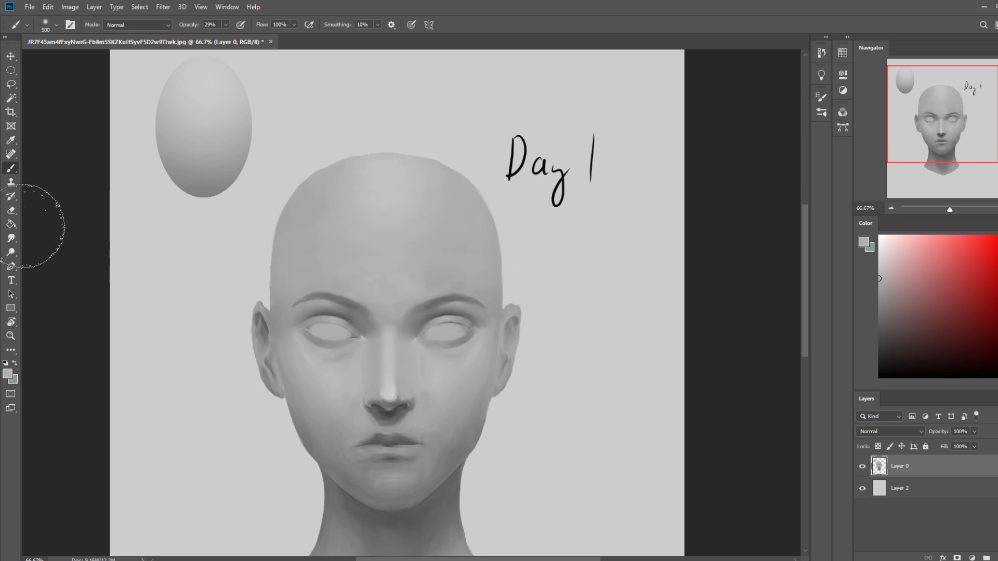
# - Smudge the shading around the inner brows at 6% strength with a size 35 brush
pyautogui.click(11, 238)
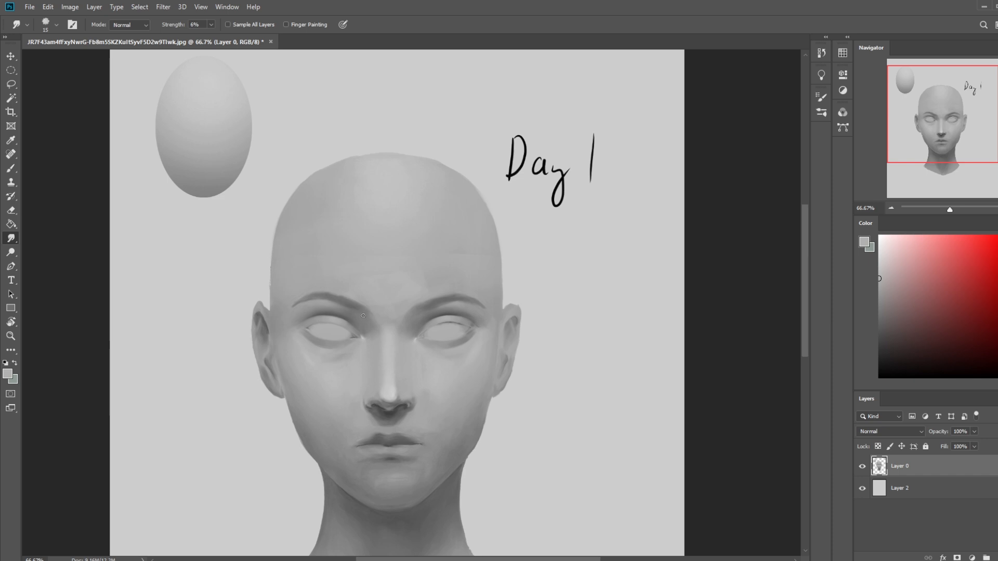
pyautogui.press(']')
pyautogui.press(']')
pyautogui.press(']')
pyautogui.press(']')
pyautogui.hotkey('ctrl', '-')
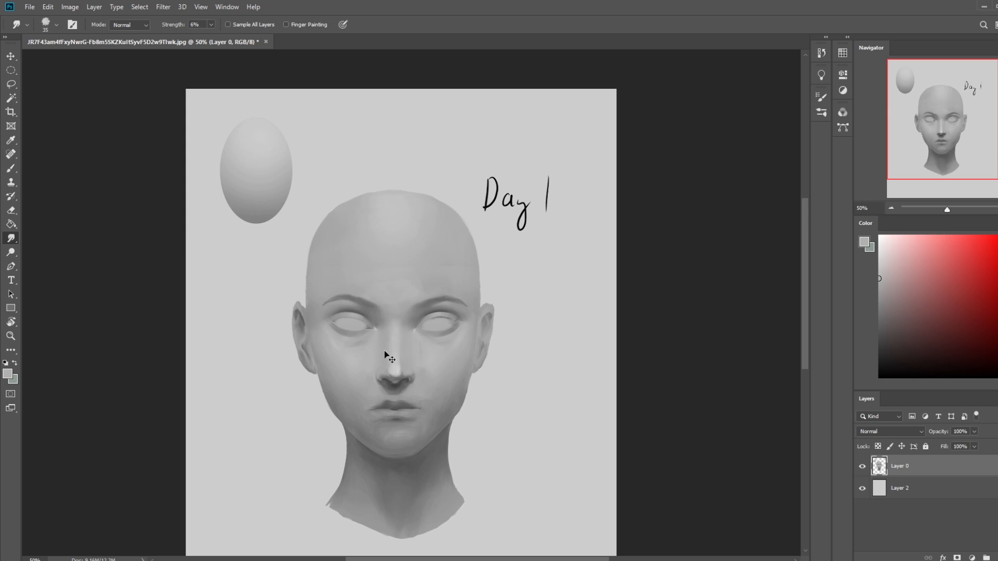
pyautogui.hotkey('ctrl', '-')
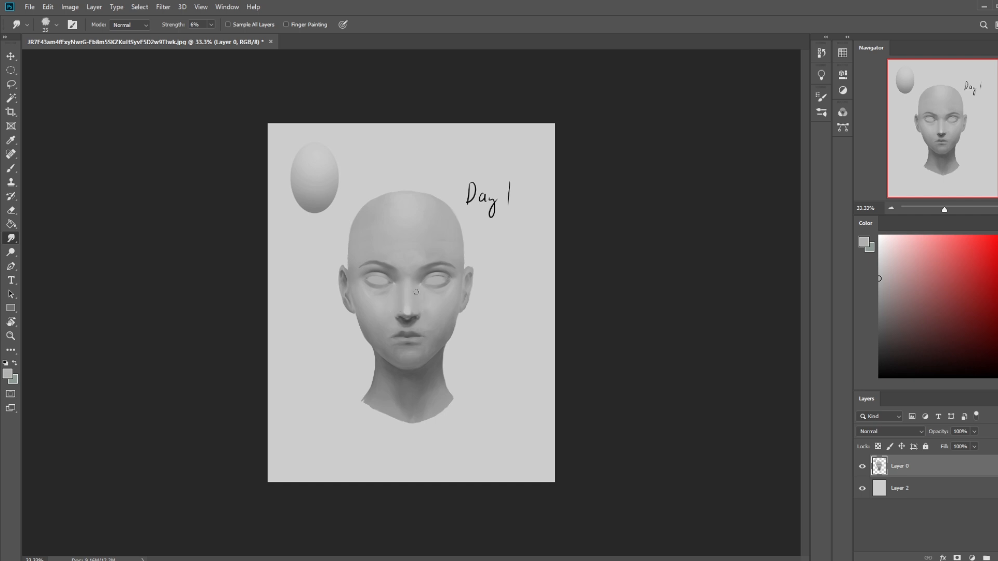
# - Switch the brush to the size 80 preset from Istebrak's Dry-Oil Brushes
pyautogui.hotkey('ctrl', '+')
pyautogui.hotkey('ctrl', '+')
pyautogui.press('b')
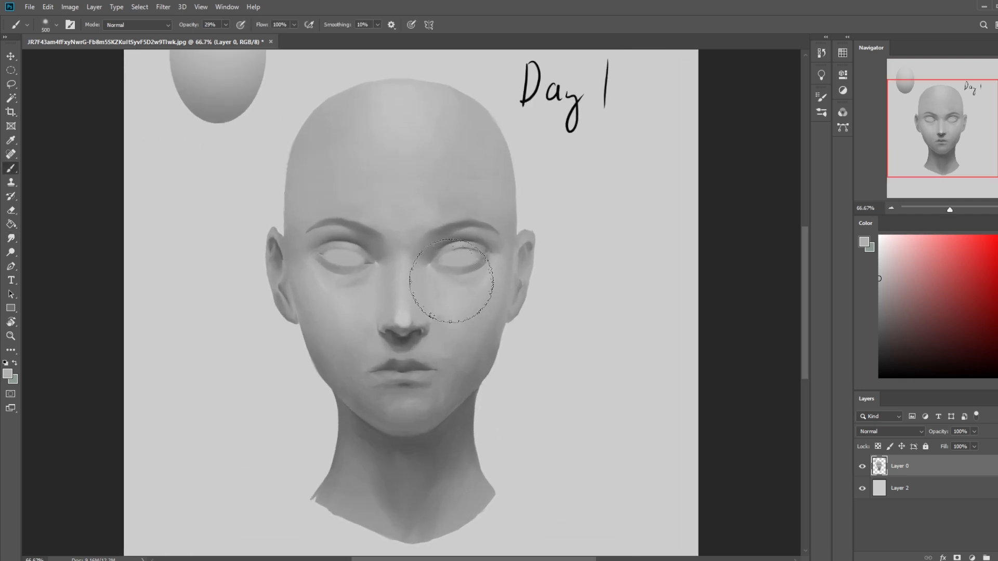
pyautogui.rightClick(489, 236)
pyautogui.click(540, 364)
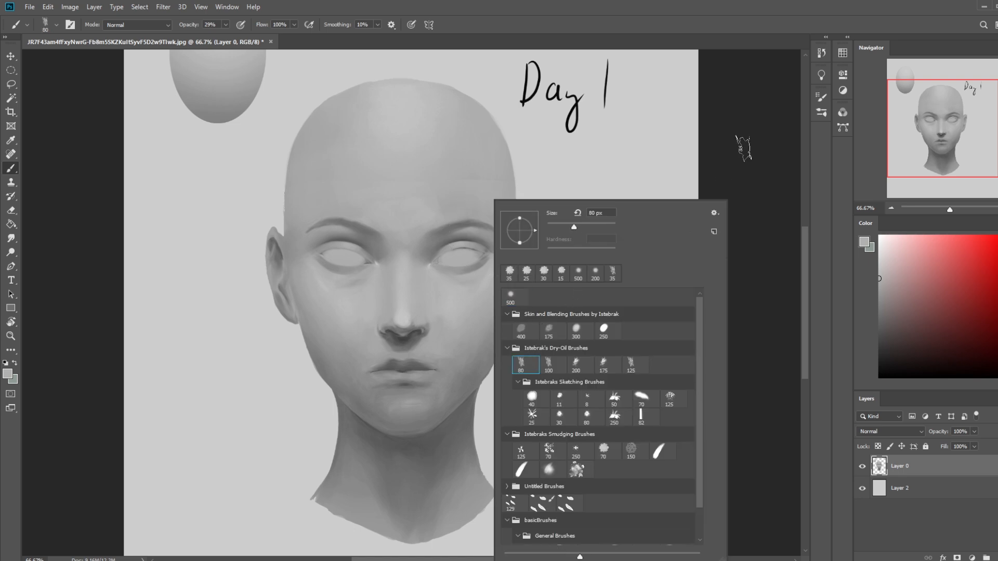
pyautogui.click(743, 140)
pyautogui.hotkey('ctrl', '+')
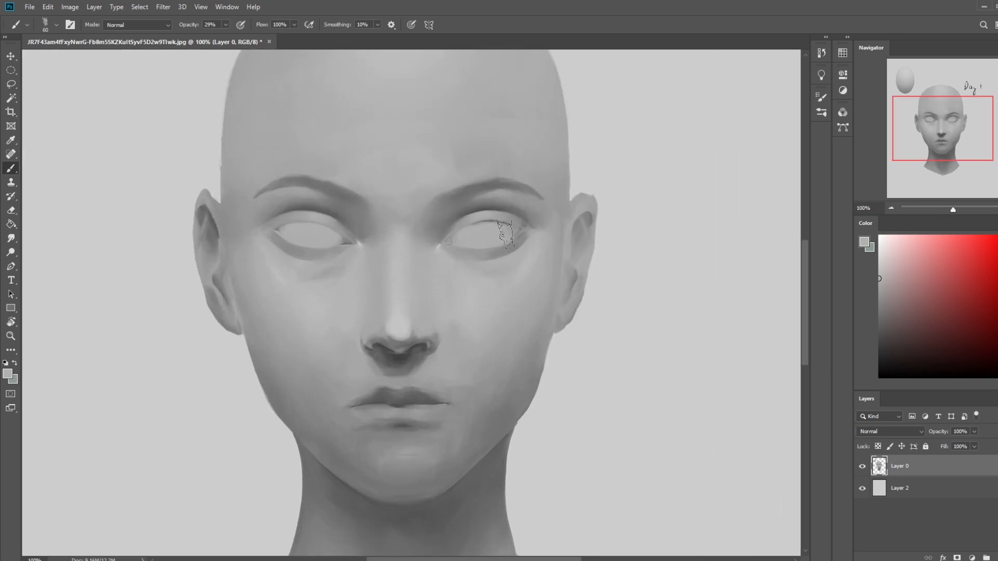
# - Draw a thin black lash line along the right-hand eye's upper lid at 29% opacity
pyautogui.press('d')
pyautogui.press('[')
pyautogui.press('[')
pyautogui.moveTo(497, 222)
pyautogui.mouseDown()
pyautogui.moveTo(519, 229)
pyautogui.moveTo(471, 227)
pyautogui.moveTo(520, 230)
pyautogui.moveTo(455, 231)
pyautogui.moveTo(500, 219)
pyautogui.moveTo(459, 231)
pyautogui.moveTo(480, 219)
pyautogui.moveTo(453, 235)
pyautogui.mouseUp()
# - Draw a matching black upper lash line on the left-hand eye, reducing the brush to size 7
pyautogui.press('[')
pyautogui.moveTo(275, 229); pyautogui.dragTo(315, 222)
pyautogui.hotkey('ctrl', 'z')
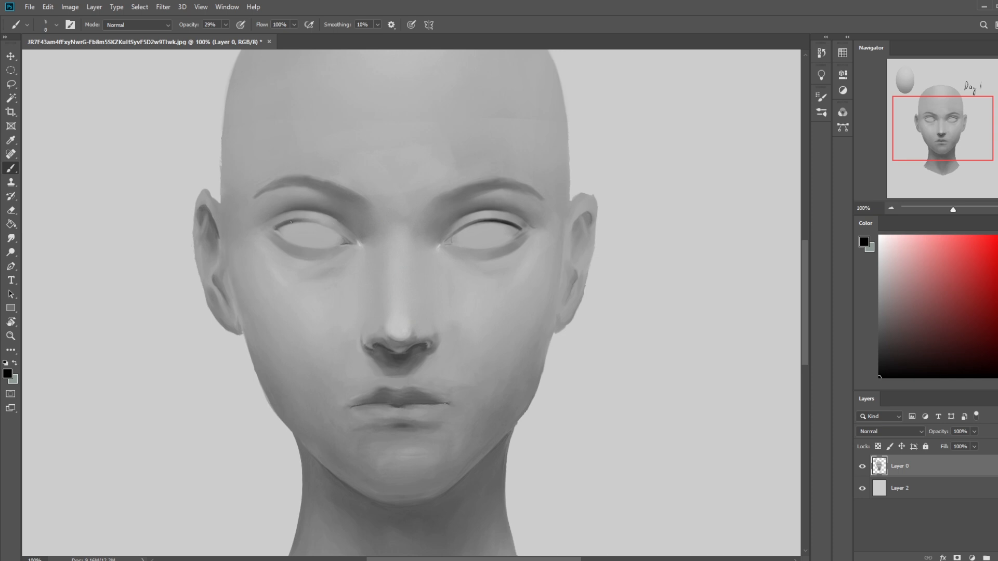
pyautogui.press('[')
pyautogui.press('[')
pyautogui.moveTo(277, 229)
pyautogui.mouseDown()
pyautogui.moveTo(319, 220)
pyautogui.moveTo(288, 224)
pyautogui.moveTo(331, 229)
pyautogui.moveTo(309, 223)
pyautogui.moveTo(338, 231)
pyautogui.mouseUp()
pyautogui.moveTo(516, 241)
pyautogui.mouseDown()
pyautogui.moveTo(469, 250)
pyautogui.moveTo(487, 252)
pyautogui.mouseUp()
pyautogui.hotkey('ctrl', 'z')
pyautogui.hotkey('ctrl', 'z')
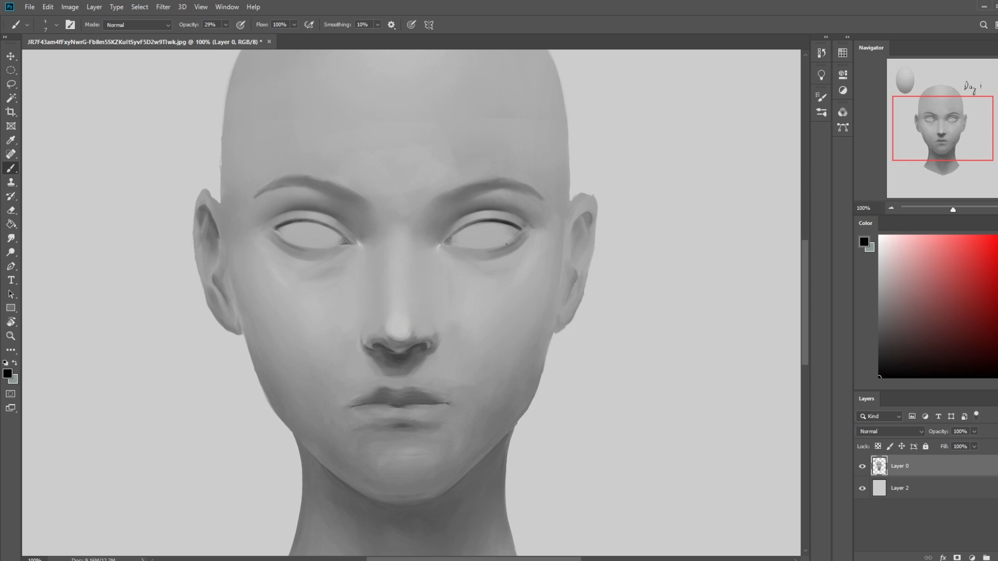
# - Sample the light background grey, raise the brush opacity to 72% and lighten the lower eyelid rims
pyautogui.keyDown('alt'); pyautogui.click(680, 214); pyautogui.keyUp('alt')
pyautogui.click(226, 24)
pyautogui.moveTo(225, 37); pyautogui.dragTo(247, 38)
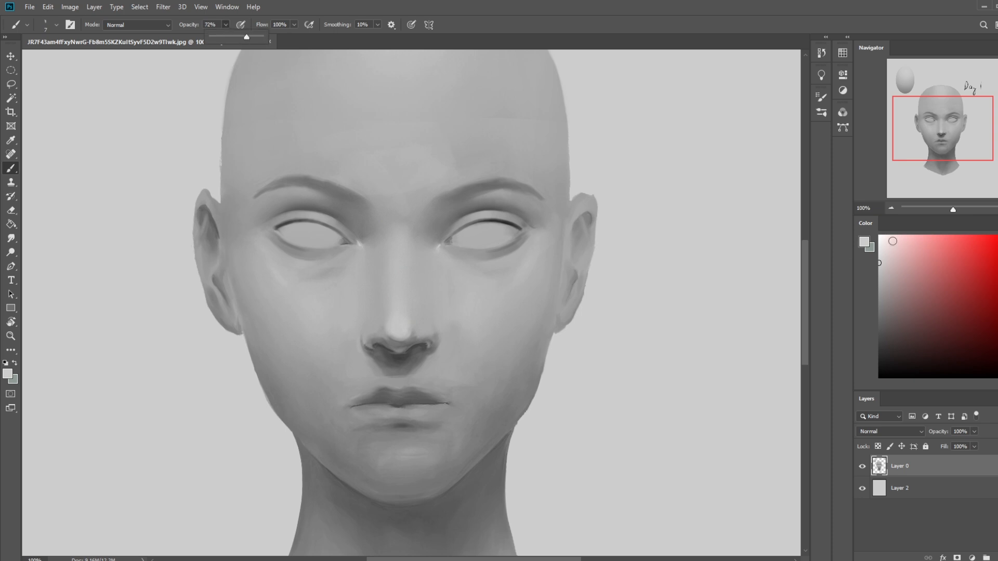
pyautogui.click(517, 236)
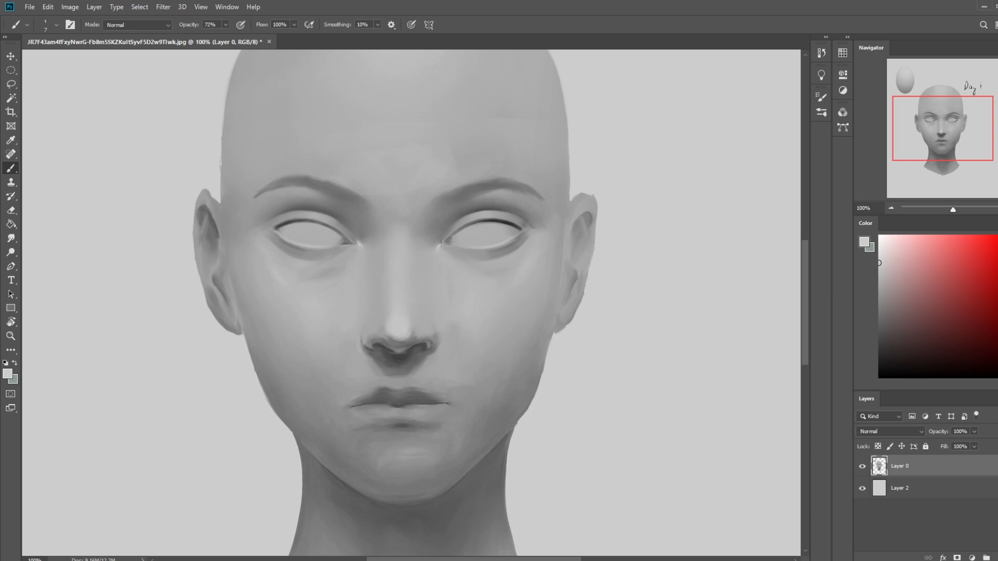
pyautogui.keyDown('alt'); pyautogui.click(450, 253); pyautogui.keyUp('alt')
# - Pick a near-white colour and paint small highlights in the inner corners of both eyes with a size 15 brush
pyautogui.click(879, 242)
pyautogui.press(']')
pyautogui.press('[')
pyautogui.moveTo(442, 240); pyautogui.dragTo(437, 249)
pyautogui.press(']')
pyautogui.hotkey('ctrl', '-')
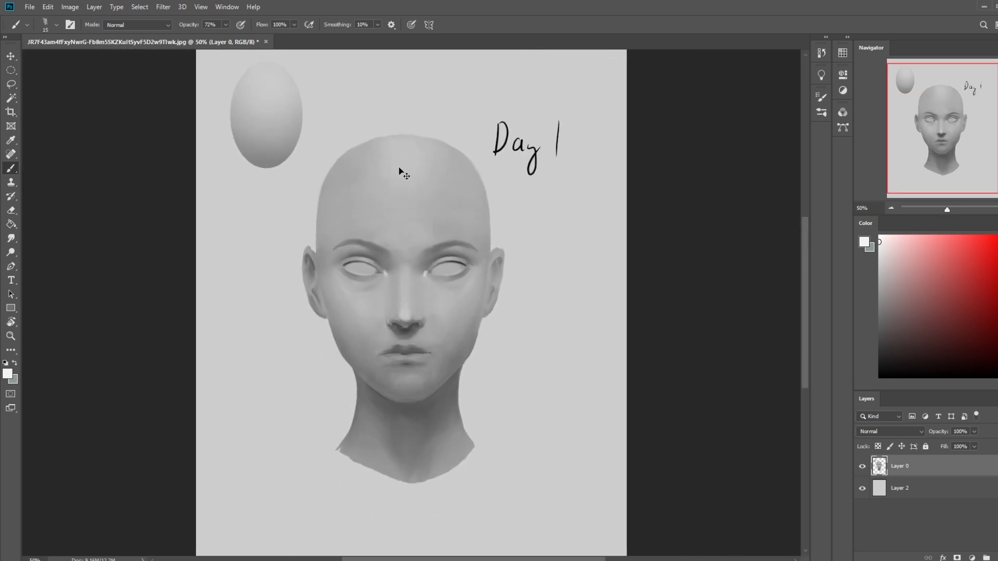
pyautogui.click(376, 262)
pyautogui.click(431, 262)
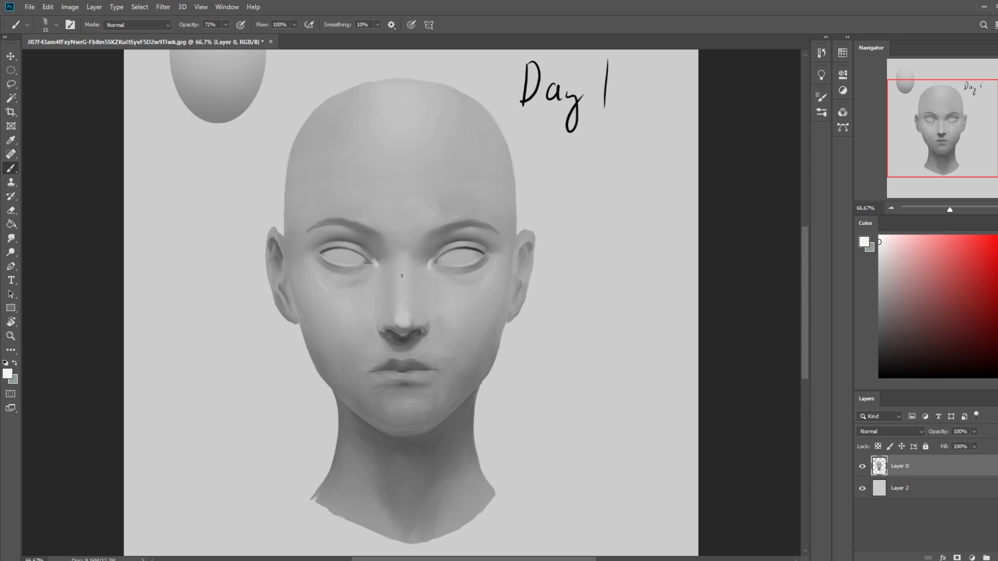
pyautogui.press('[')
pyautogui.press('[')
pyautogui.press(']')
# - Raise the brush opacity to 89% and paint sampled grey around the right-hand eye's outer corner and lower lid
pyautogui.keyDown('alt'); pyautogui.click(477, 249); pyautogui.keyUp('alt')
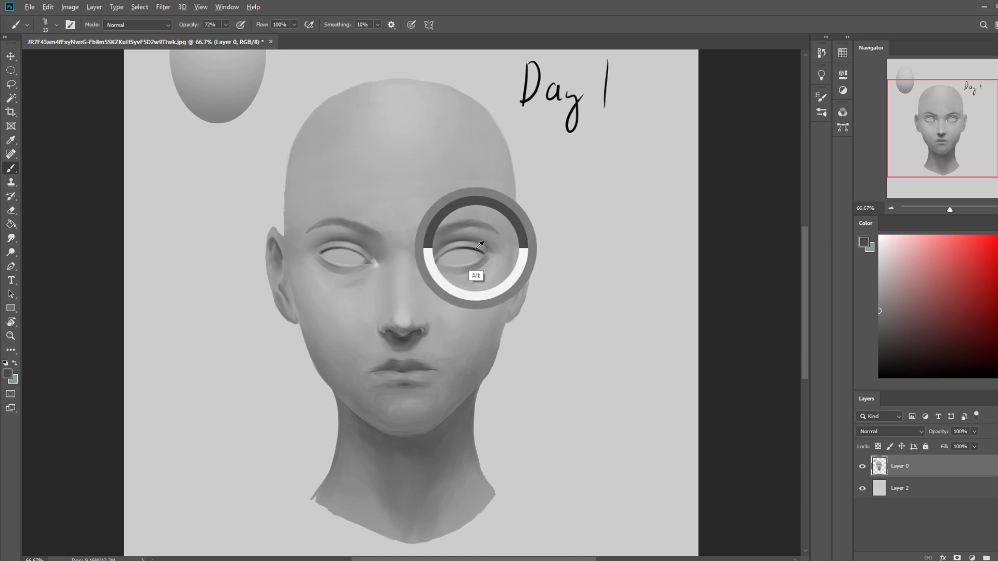
pyautogui.press(']')
pyautogui.hotkey('ctrl', '+')
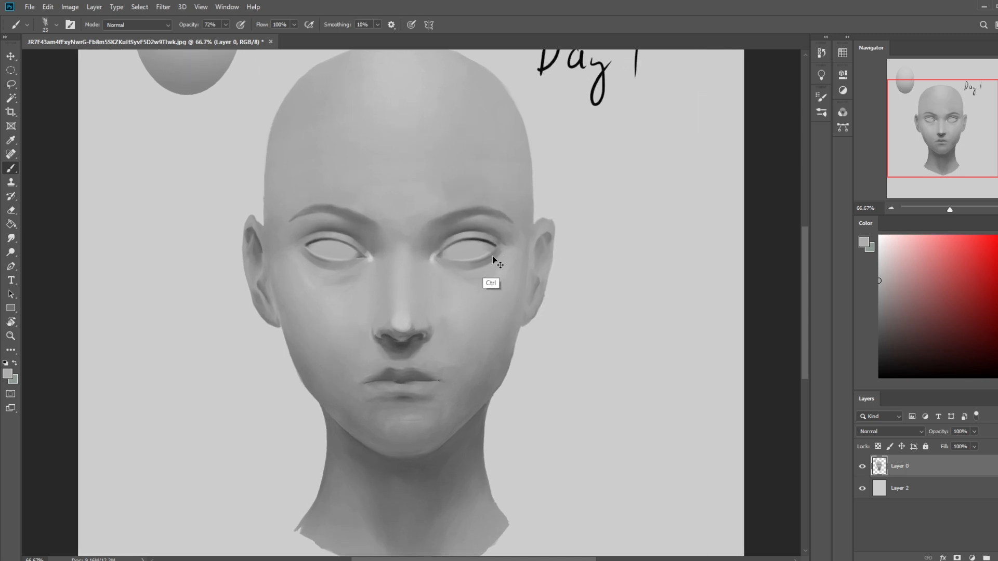
pyautogui.press(']')
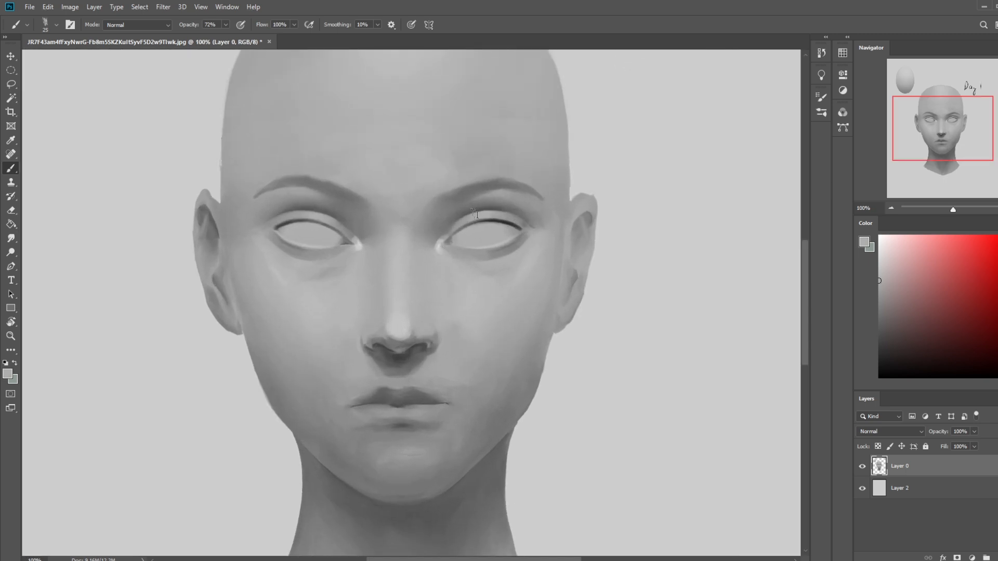
pyautogui.click(225, 25)
pyautogui.moveTo(225, 36); pyautogui.dragTo(234, 37)
pyautogui.press('[')
pyautogui.keyDown('alt'); pyautogui.click(534, 263); pyautogui.keyUp('alt')
pyautogui.moveTo(528, 238); pyautogui.dragTo(513, 268)
pyautogui.moveTo(527, 235); pyautogui.dragTo(508, 276)
# - Paint sampled grey around the left-hand eye's outer corner and touch up the right-hand lower lid
pyautogui.keyDown('alt'); pyautogui.click(266, 279); pyautogui.keyUp('alt')
pyautogui.moveTo(268, 237); pyautogui.dragTo(279, 262)
pyautogui.keyDown('alt'); pyautogui.click(277, 256); pyautogui.keyUp('alt')
pyautogui.keyDown('alt'); pyautogui.click(519, 253); pyautogui.keyUp('alt')
pyautogui.press('[')
pyautogui.moveTo(407, 145)
pyautogui.mouseDown()
pyautogui.moveTo(447, 117)
pyautogui.moveTo(509, 128)
pyautogui.moveTo(478, 164)
pyautogui.moveTo(416, 166)
pyautogui.mouseUp()
pyautogui.hotkey('ctrl', 'z')
pyautogui.hotkey('ctrl', 'z')
# - Darken the outer end of the left-hand eye's upper lash line with a near-black size 10 brush
pyautogui.keyDown('alt'); pyautogui.click(283, 224); pyautogui.keyUp('alt')
pyautogui.moveTo(884, 329); pyautogui.dragTo(861, 352)
pyautogui.press(']')
pyautogui.moveTo(274, 230); pyautogui.dragTo(285, 223)
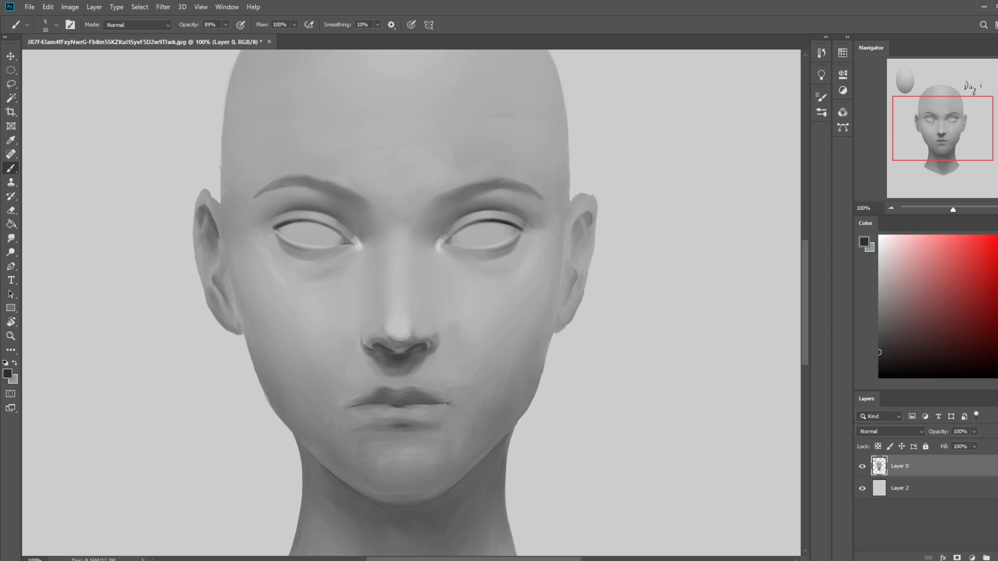
# - Try to strengthen the left-hand eye's upper lash line with the brush at 36% opacity
pyautogui.click(225, 25)
pyautogui.moveTo(224, 37); pyautogui.dragTo(199, 37)
pyautogui.press(']')
pyautogui.press('[')
pyautogui.moveTo(276, 228); pyautogui.dragTo(323, 221)
pyautogui.hotkey('ctrl', 'z')
pyautogui.hotkey('ctrl', 'z')
# - Raise the brush opacity to 89% and shade both eyeballs grey beneath the upper lids
pyautogui.keyDown('alt'); pyautogui.click(271, 231); pyautogui.keyUp('alt')
pyautogui.click(226, 25)
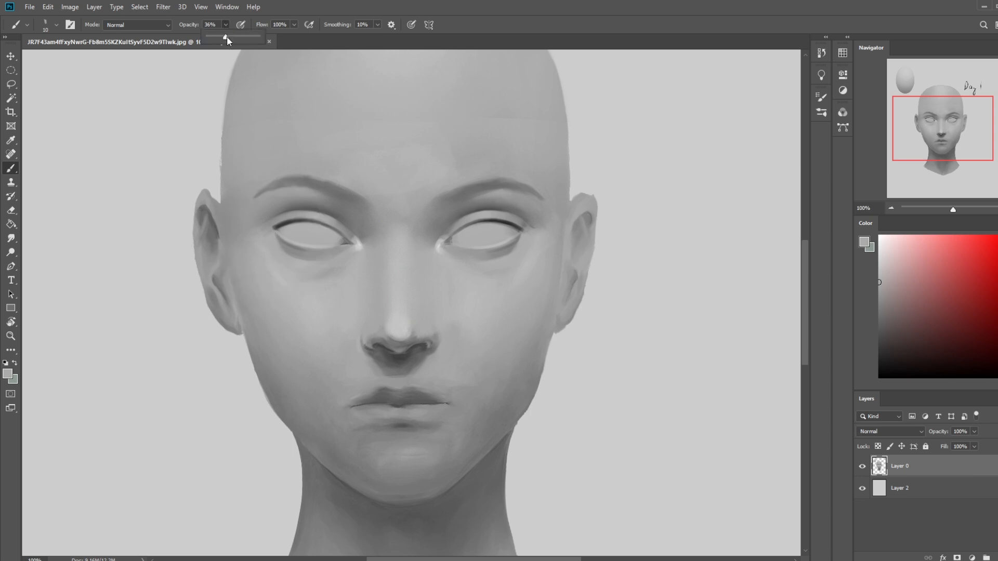
pyautogui.keyDown('alt'); pyautogui.click(277, 239); pyautogui.keyUp('alt')
pyautogui.keyDown('alt'); pyautogui.click(519, 242); pyautogui.keyUp('alt')
pyautogui.hotkey('ctrl', 'z')
pyautogui.press(']')
pyautogui.moveTo(515, 229)
pyautogui.mouseDown()
pyautogui.moveTo(466, 239)
pyautogui.moveTo(497, 207)
pyautogui.moveTo(522, 221)
pyautogui.moveTo(515, 232)
pyautogui.moveTo(456, 241)
pyautogui.mouseUp()
pyautogui.hotkey('ctrl', 'z')
pyautogui.press('[')
pyautogui.press(']')
pyautogui.moveTo(277, 228); pyautogui.dragTo(332, 242)
# - Smudge the new grey shading on the eyeballs at 6% strength
pyautogui.click(10, 239)
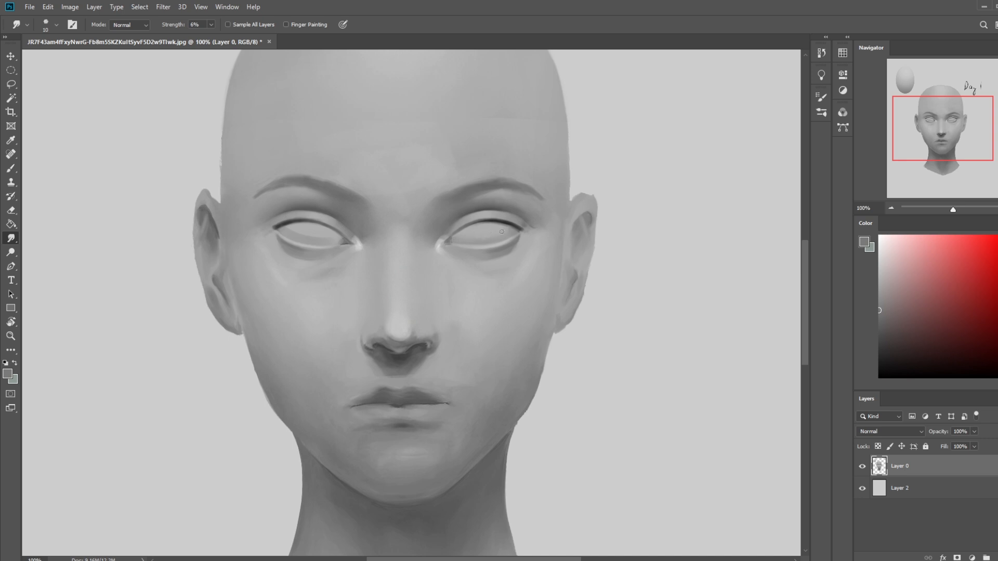
pyautogui.press(']')
pyautogui.press('[')
pyautogui.press('[')
# - Rework the highlights in both inner eye corners with sampled greys, using a size 15 brush at 89% opacity
pyautogui.press('b')
pyautogui.keyDown('alt'); pyautogui.click(364, 275); pyautogui.keyUp('alt')
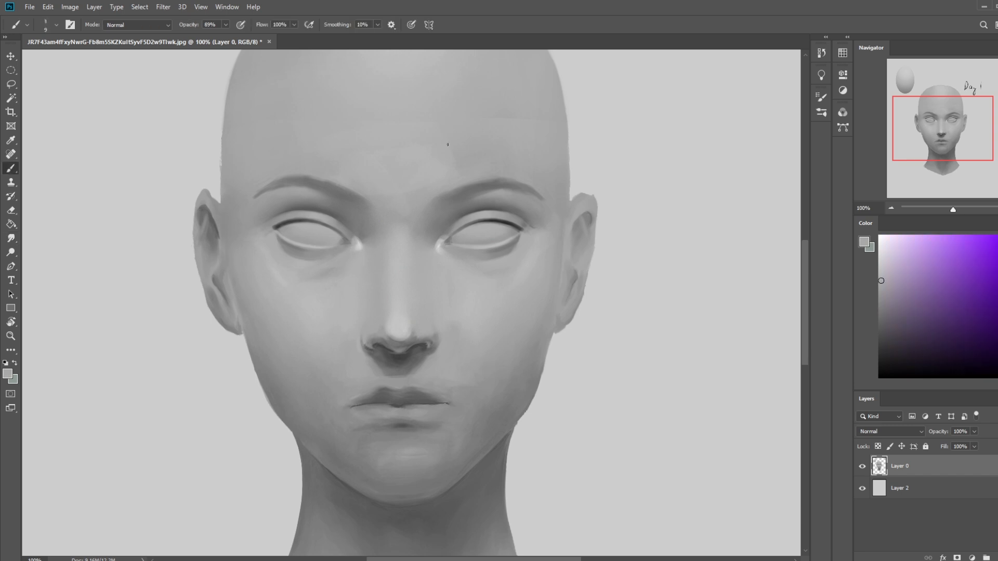
pyautogui.keyDown('alt'); pyautogui.click(359, 242); pyautogui.keyUp('alt')
pyautogui.press(']')
pyautogui.press(']')
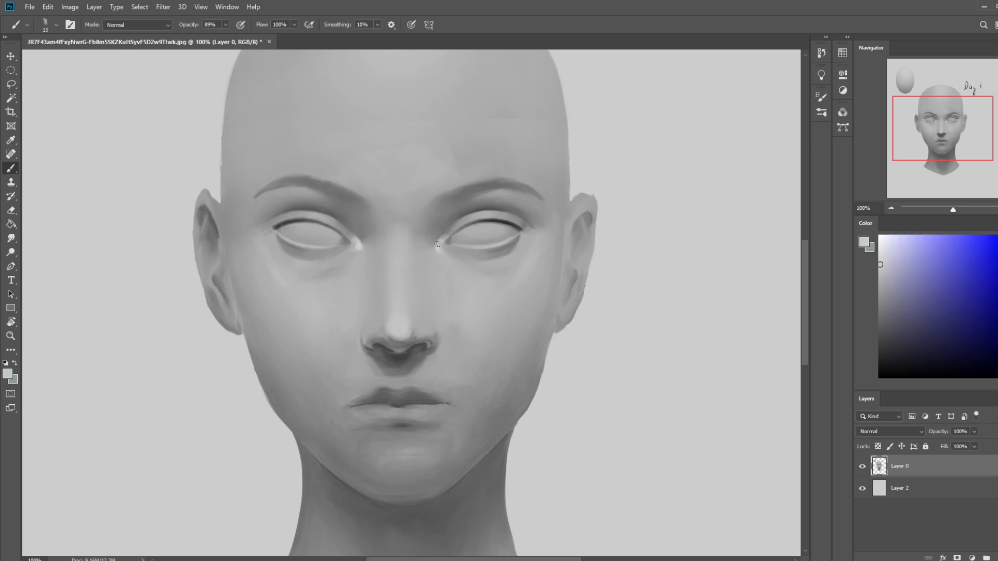
pyautogui.hotkey('ctrl', '-')
pyautogui.keyDown('alt'); pyautogui.click(433, 261); pyautogui.keyUp('alt')
pyautogui.keyDown('alt'); pyautogui.click(434, 258); pyautogui.keyUp('alt')
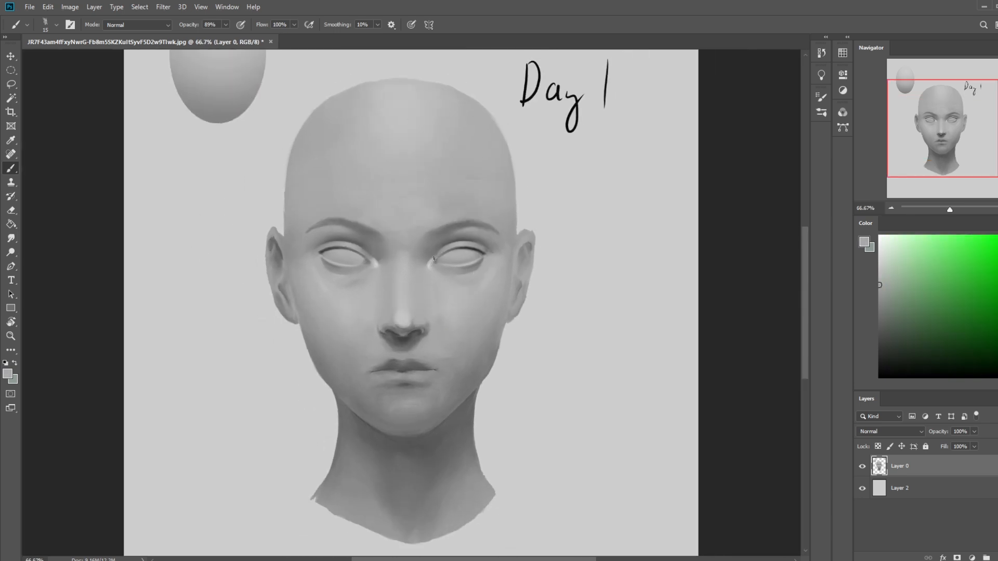
pyautogui.keyDown('alt'); pyautogui.click(375, 261); pyautogui.keyUp('alt')
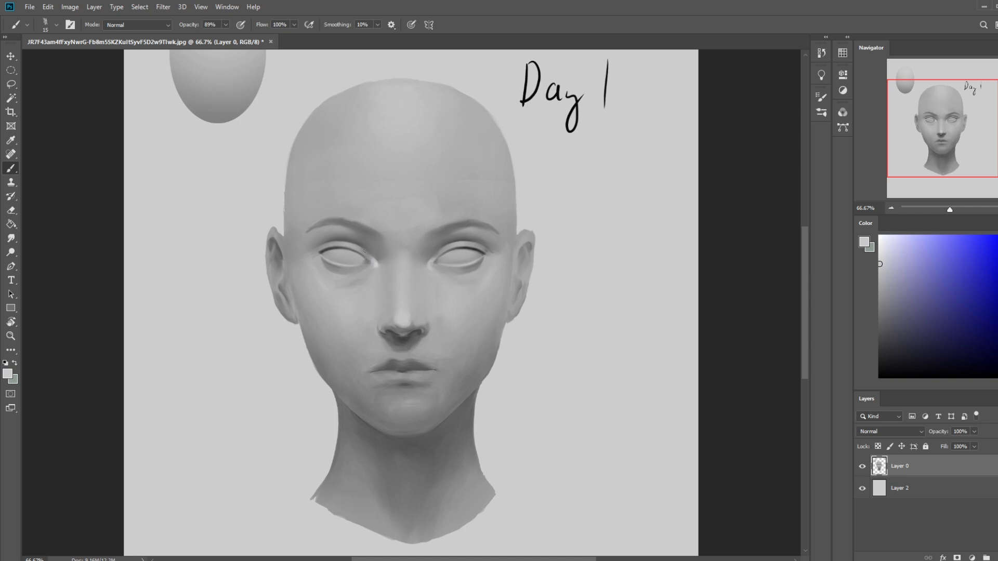
# - Lighten the skin beneath the left-hand eye's inner corner with light grey, enlarging the brush to size 30
pyautogui.press(']')
pyautogui.moveTo(372, 269); pyautogui.dragTo(356, 277)
pyautogui.press(']')
pyautogui.scroll(-1, 443, 271)
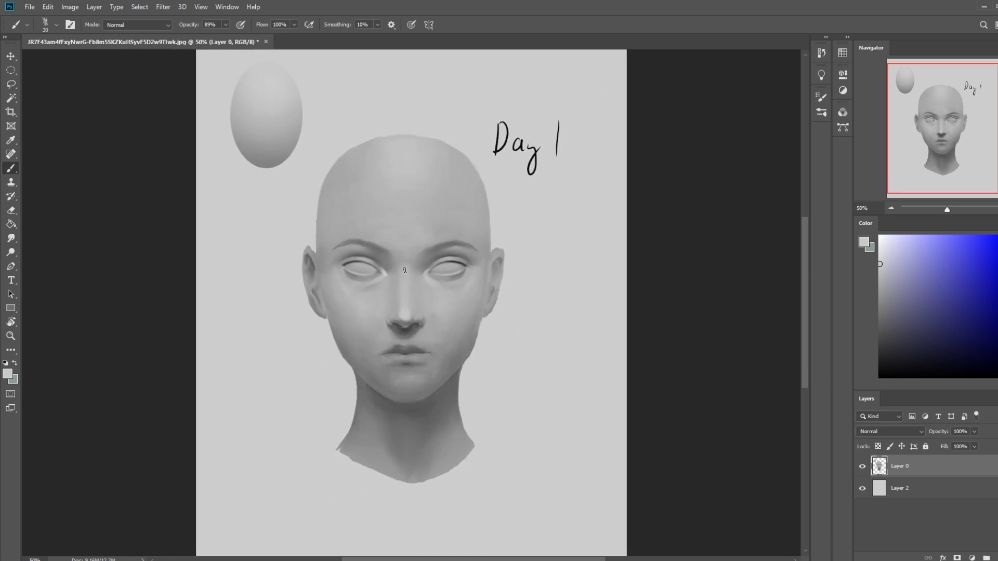
pyautogui.press(']')
# - Smudge the shading between the inner eye corners and across the nose bridge at 6% strength
pyautogui.click(11, 238)
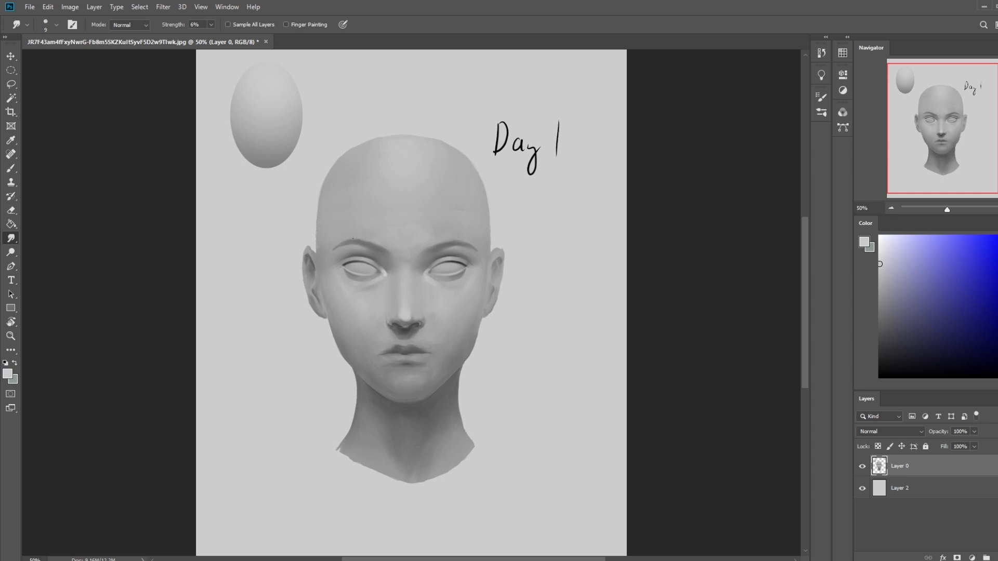
pyautogui.press(']')
pyautogui.press(']')
pyautogui.press(']')
pyautogui.press(']')
pyautogui.moveTo(390, 277)
pyautogui.mouseDown()
pyautogui.moveTo(366, 290)
pyautogui.moveTo(425, 275)
pyautogui.mouseUp()
pyautogui.press(']')
# - Paint a near-white highlight beside the nose's left-hand side with a size 45 brush at 41% opacity
pyautogui.press('b')
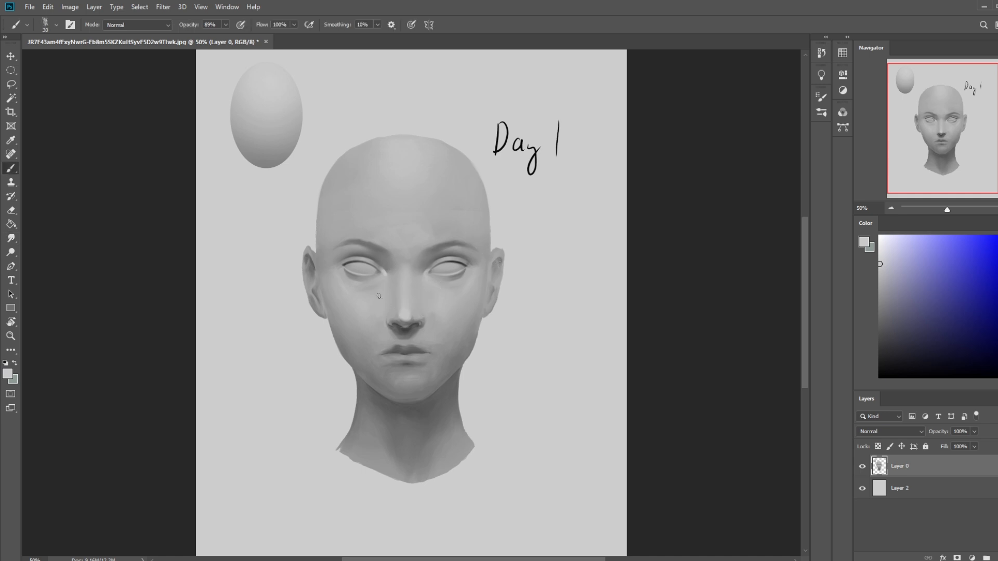
pyautogui.keyDown('alt'); pyautogui.click(400, 262); pyautogui.keyUp('alt')
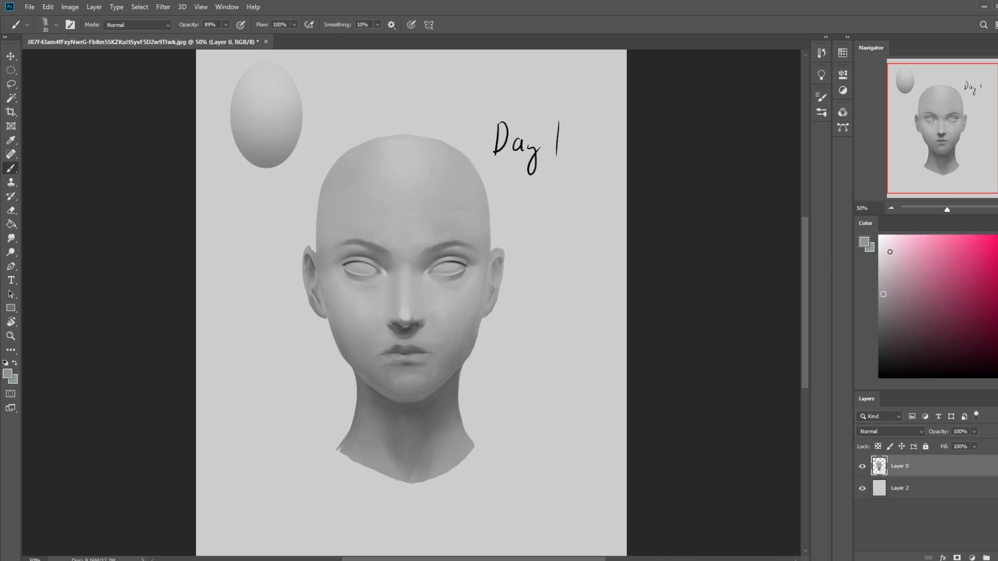
pyautogui.press(']')
pyautogui.press(']')
pyautogui.press(']')
pyautogui.moveTo(378, 311); pyautogui.dragTo(380, 335)
pyautogui.hotkey('ctrl', 'z')
pyautogui.click(225, 25)
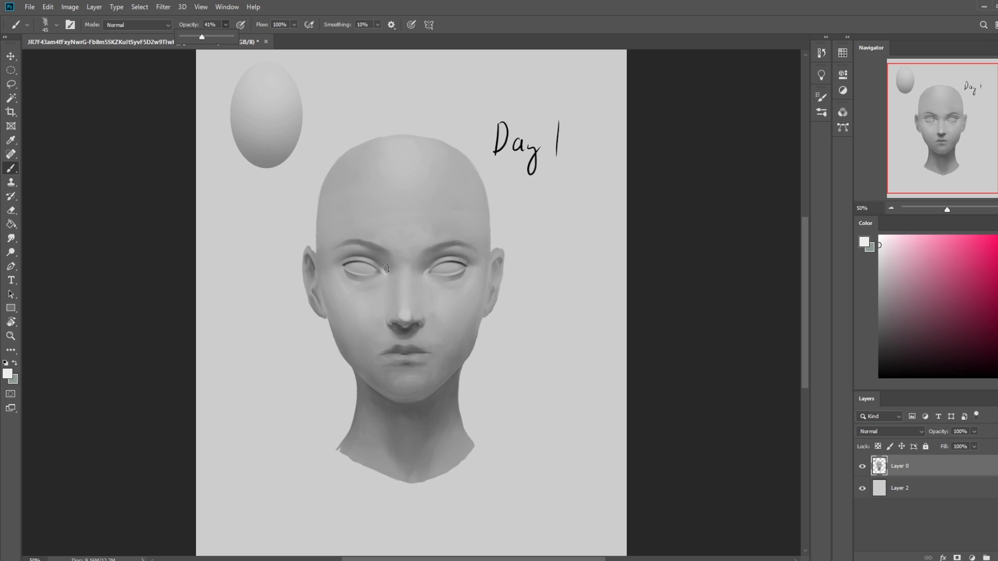
pyautogui.moveTo(379, 310); pyautogui.dragTo(379, 325)
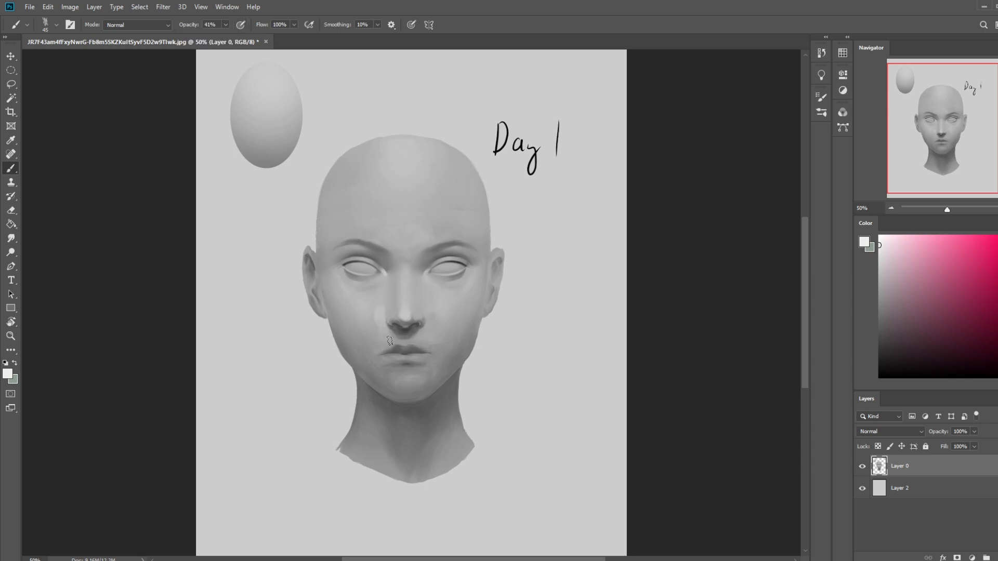
# - Add a matching highlight beside the nose's right-hand side, and undo the extra stroke towards the mouth
pyautogui.keyDown('alt'); pyautogui.click(435, 314); pyautogui.keyUp('alt')
pyautogui.keyDown('alt'); pyautogui.click(434, 316); pyautogui.keyUp('alt')
pyautogui.moveTo(431, 315)
pyautogui.mouseDown()
pyautogui.moveTo(426, 331)
pyautogui.moveTo(379, 337)
pyautogui.moveTo(381, 349)
pyautogui.moveTo(386, 338)
pyautogui.mouseUp()
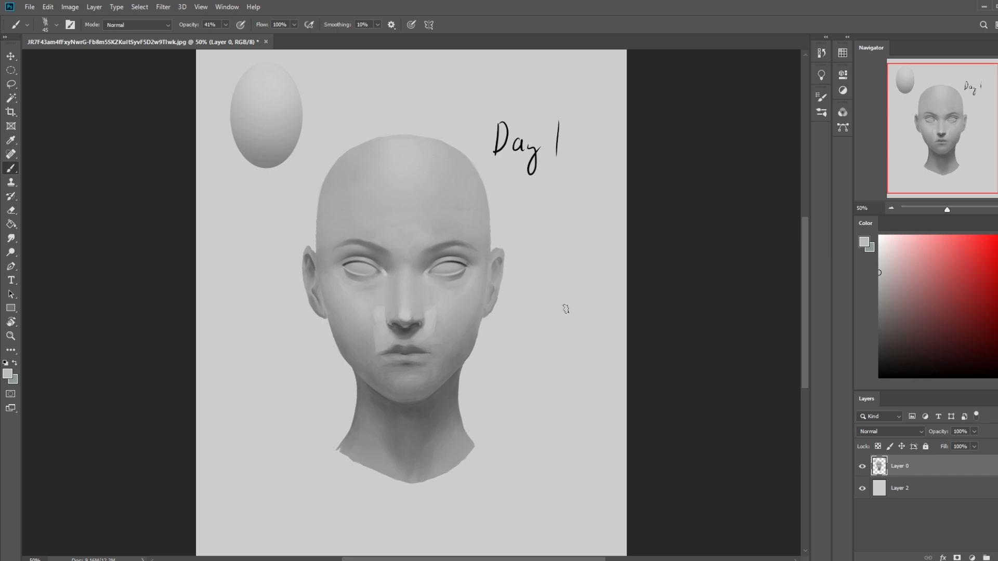
pyautogui.hotkey('ctrl', 'z')
# - Paint sampled greys around the upper lip and under the nostrils, reducing the brush to size 25
pyautogui.moveTo(386, 333); pyautogui.dragTo(390, 341)
pyautogui.press('[')
pyautogui.press('[')
pyautogui.press('[')
pyautogui.keyDown('alt'); pyautogui.click(395, 344); pyautogui.keyUp('alt')
pyautogui.keyDown('alt'); pyautogui.click(421, 327); pyautogui.keyUp('alt')
pyautogui.moveTo(420, 328)
pyautogui.mouseDown()
pyautogui.moveTo(400, 333)
pyautogui.moveTo(410, 330)
pyautogui.mouseUp()
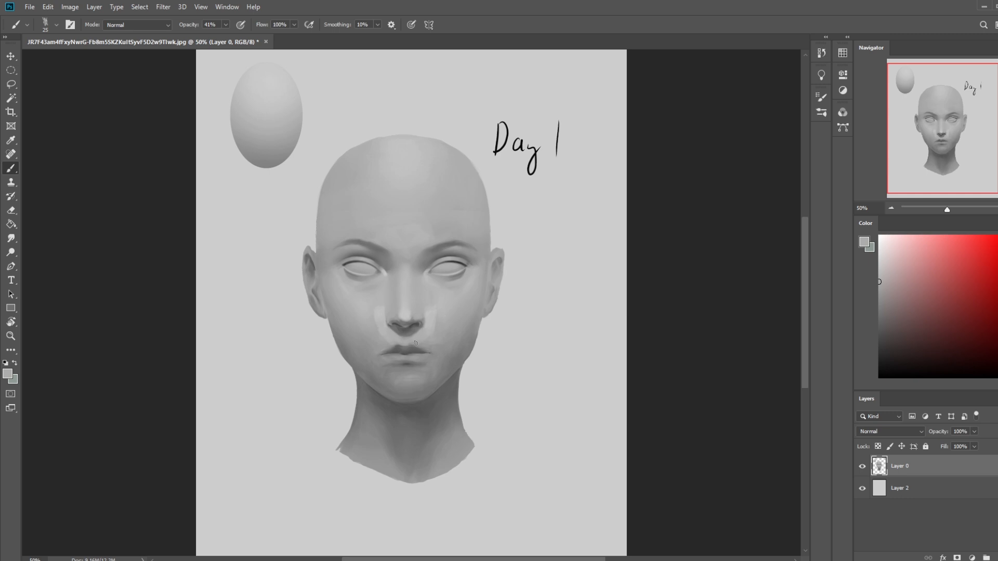
# - Switch to PortraitStudio and adjust the bust's lighting to study the shading on the face, then return to Photoshop
pyautogui.hotkey('alt', 'Tab')
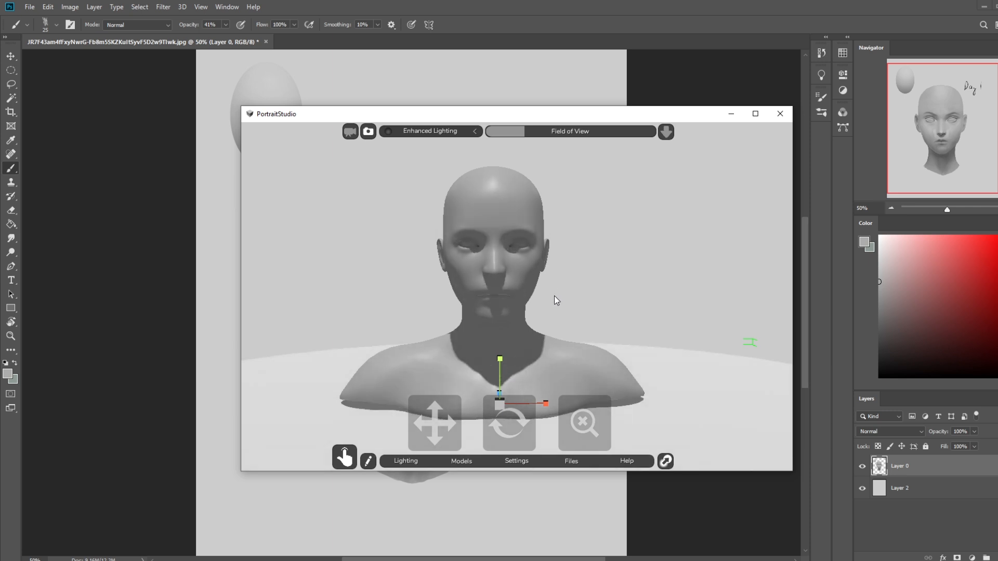
pyautogui.moveTo(547, 270); pyautogui.dragTo(537, 325)
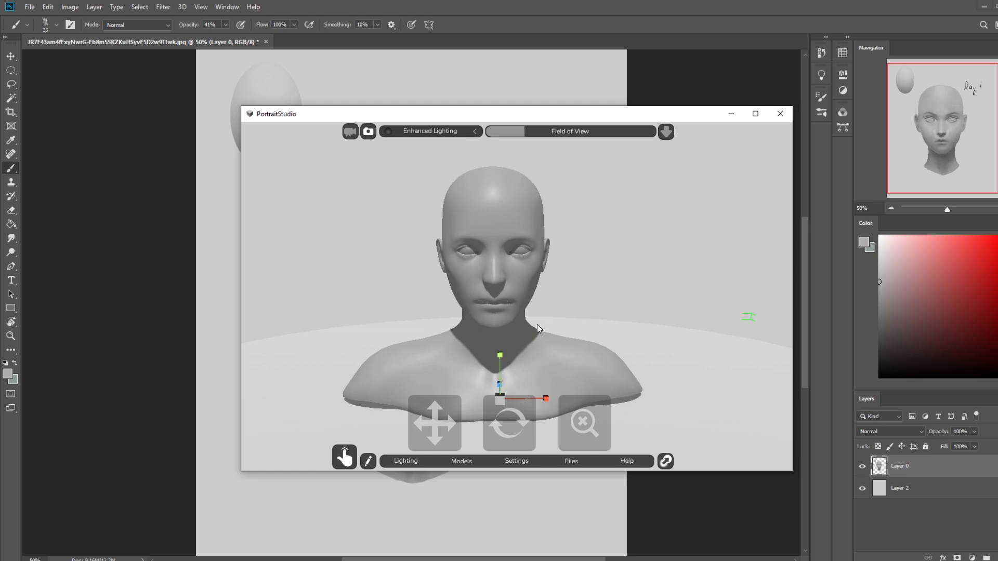
pyautogui.moveTo(572, 316); pyautogui.dragTo(554, 330)
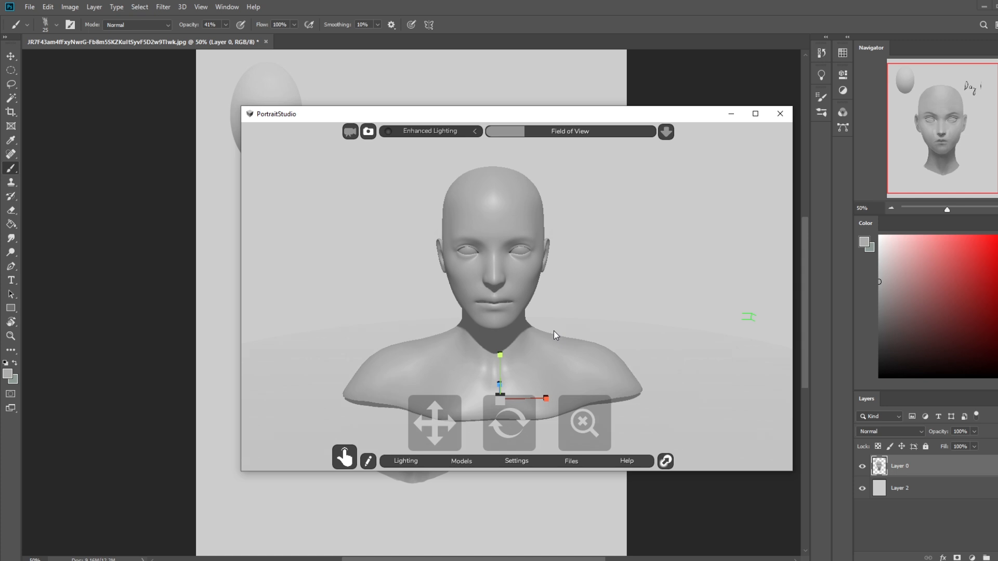
pyautogui.click(734, 66)
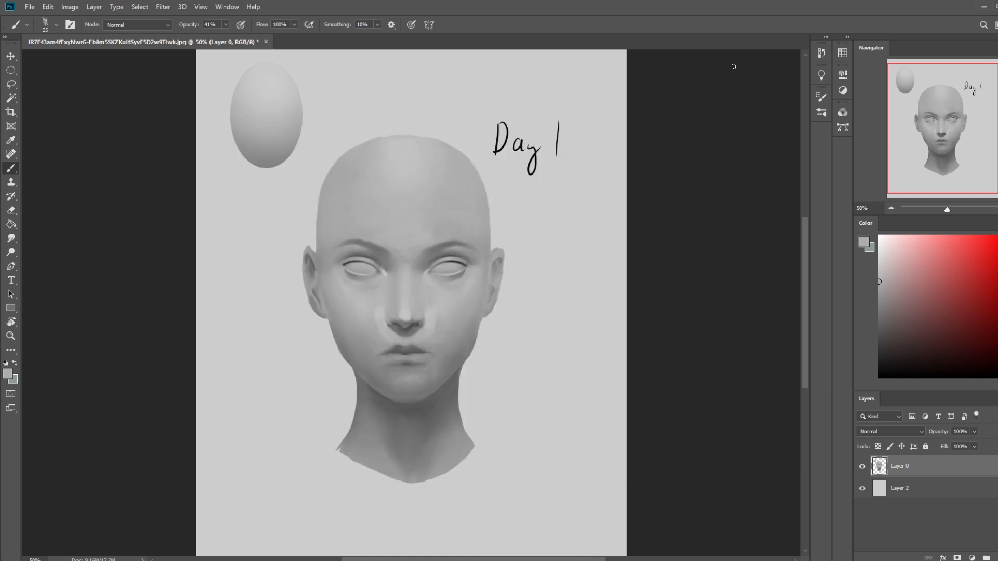
# - Tone down the highlights beside the nose with sampled greys and blend the cheeks using Smudge at 6% strength, enlarging its tip to size 50
pyautogui.keyDown('alt'); pyautogui.click(388, 327); pyautogui.keyUp('alt')
pyautogui.keyDown('alt'); pyautogui.click(379, 311); pyautogui.keyUp('alt')
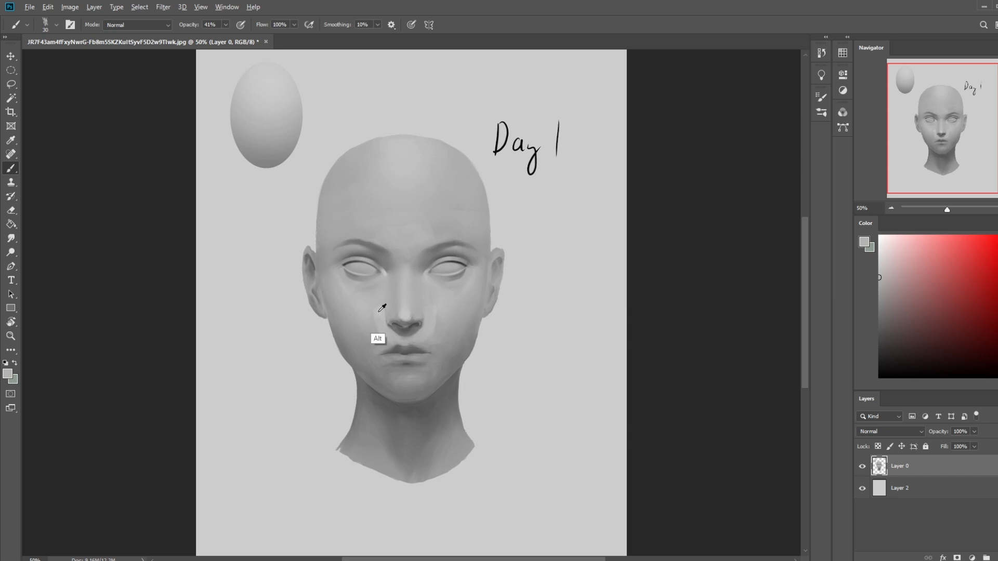
pyautogui.click(12, 239)
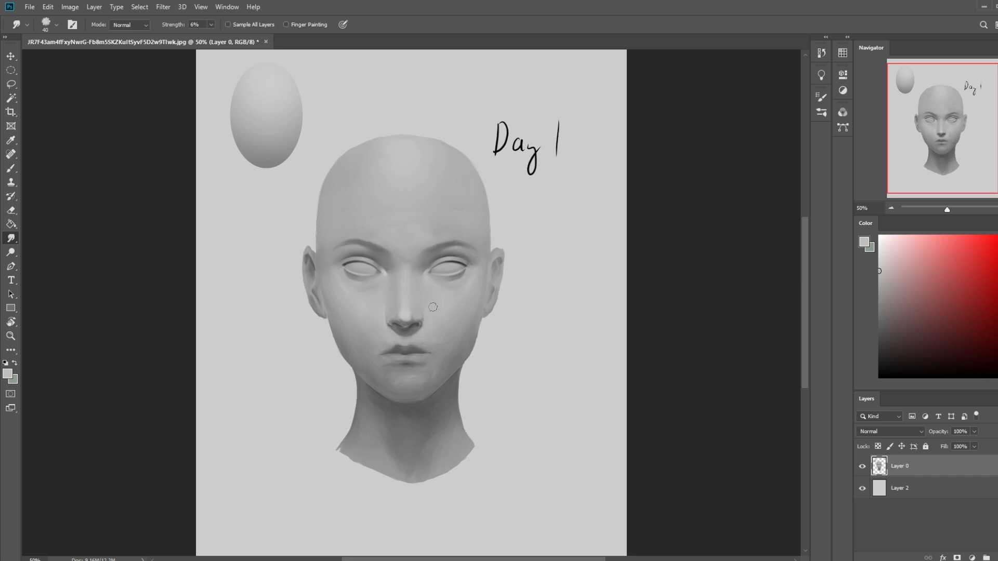
pyautogui.press('[')
pyautogui.press(']')
pyautogui.press(']')
pyautogui.hotkey('ctrl', '+')
pyautogui.hotkey('ctrl', '+')
pyautogui.hotkey('ctrl', '+')
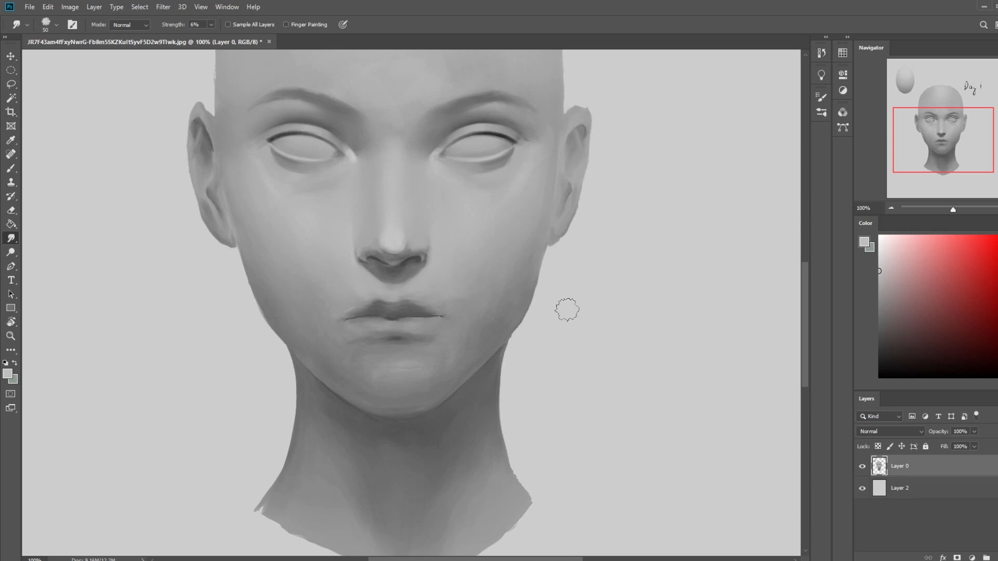
pyautogui.hotkey('ctrl', '-')
pyautogui.hotkey('ctrl', '-')
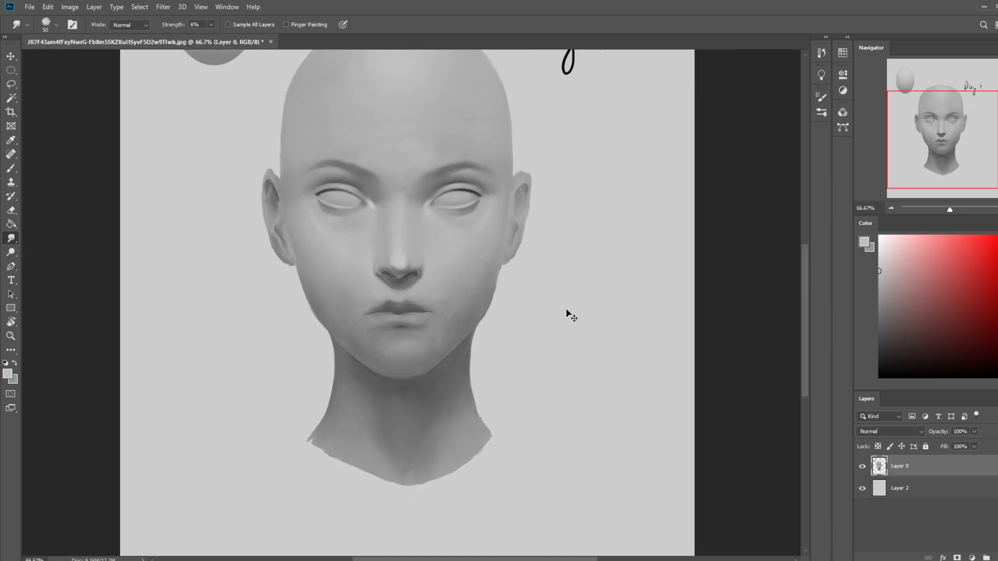
# - Try darker grey strokes down both sides of the forehead with a size 30 brush at 41% opacity
pyautogui.press('b')
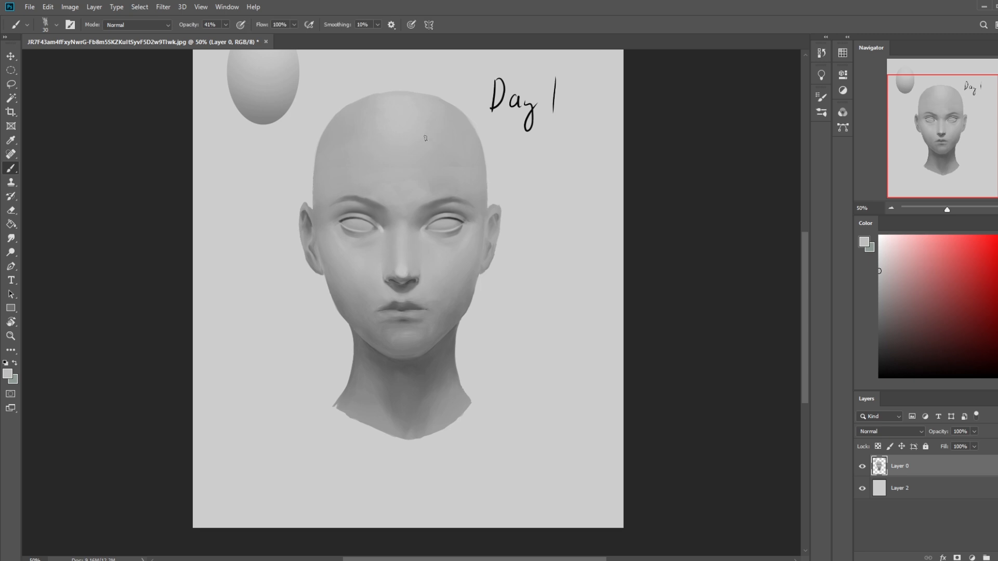
pyautogui.keyDown('alt'); pyautogui.click(437, 202); pyautogui.keyUp('alt')
pyautogui.moveTo(450, 176)
pyautogui.mouseDown()
pyautogui.moveTo(430, 144)
pyautogui.moveTo(449, 179)
pyautogui.moveTo(466, 156)
pyautogui.moveTo(434, 172)
pyautogui.moveTo(439, 135)
pyautogui.moveTo(421, 140)
pyautogui.moveTo(423, 123)
pyautogui.moveTo(417, 136)
pyautogui.moveTo(438, 125)
pyautogui.moveTo(454, 186)
pyautogui.mouseUp()
pyautogui.moveTo(362, 189)
pyautogui.mouseDown()
pyautogui.moveTo(352, 174)
pyautogui.moveTo(366, 131)
pyautogui.moveTo(347, 144)
pyautogui.moveTo(359, 117)
pyautogui.moveTo(353, 146)
pyautogui.moveTo(370, 153)
pyautogui.moveTo(381, 184)
pyautogui.moveTo(364, 175)
pyautogui.moveTo(385, 196)
pyautogui.mouseUp()
pyautogui.keyDown('alt'); pyautogui.click(396, 168); pyautogui.keyUp('alt')
pyautogui.moveTo(359, 151); pyautogui.dragTo(370, 186)
pyautogui.moveTo(370, 185)
pyautogui.mouseDown()
pyautogui.moveTo(356, 158)
pyautogui.moveTo(360, 167)
pyautogui.mouseUp()
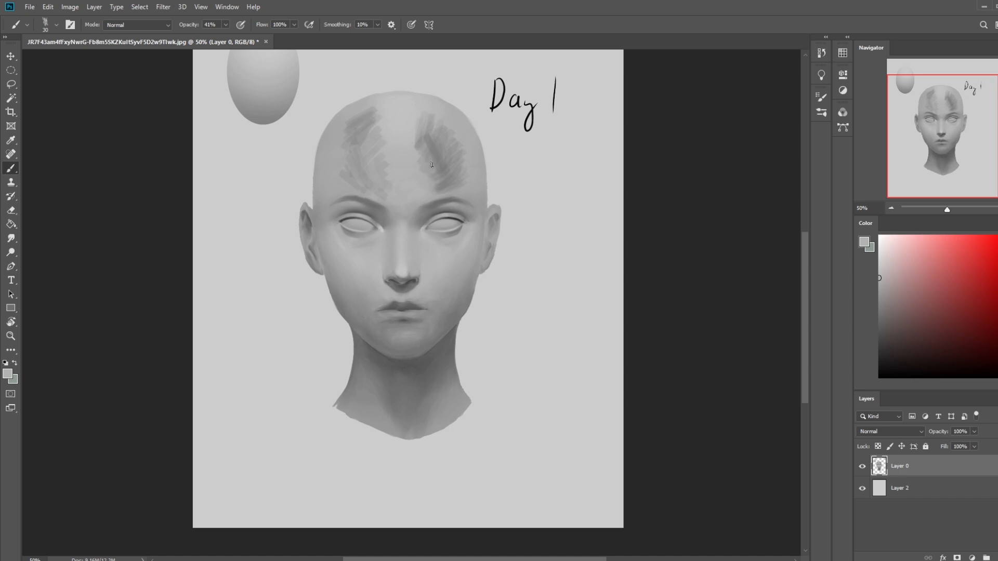
# - Undo the grey strokes on both sides of the forehead
pyautogui.hotkey('ctrl', 'z')
pyautogui.hotkey('ctrl', 'z')
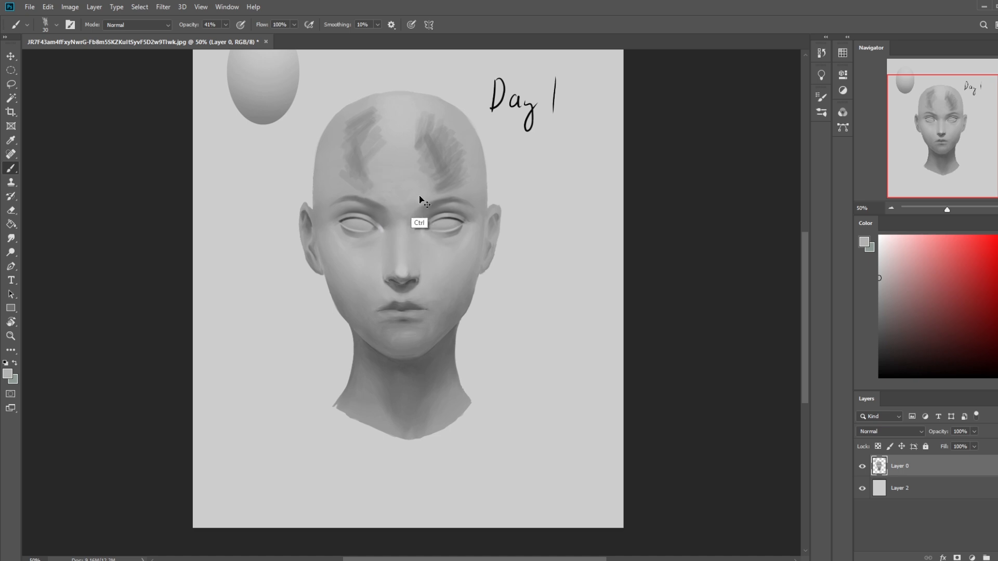
pyautogui.hotkey('ctrl', 'z')
pyautogui.hotkey('ctrl', 'z')
pyautogui.hotkey('ctrl', 'z')
pyautogui.hotkey('ctrl', 'z')
pyautogui.hotkey('ctrl', 'z')
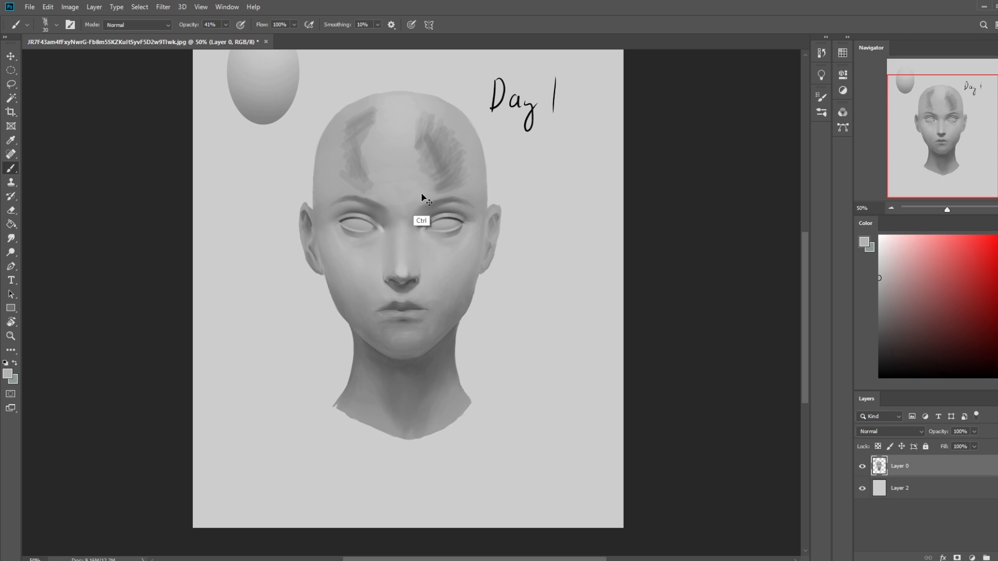
pyautogui.hotkey('ctrl', 'z')
pyautogui.hotkey('ctrl', 'z')
pyautogui.hotkey('ctrl', 'z')
pyautogui.hotkey('ctrl', 'z')
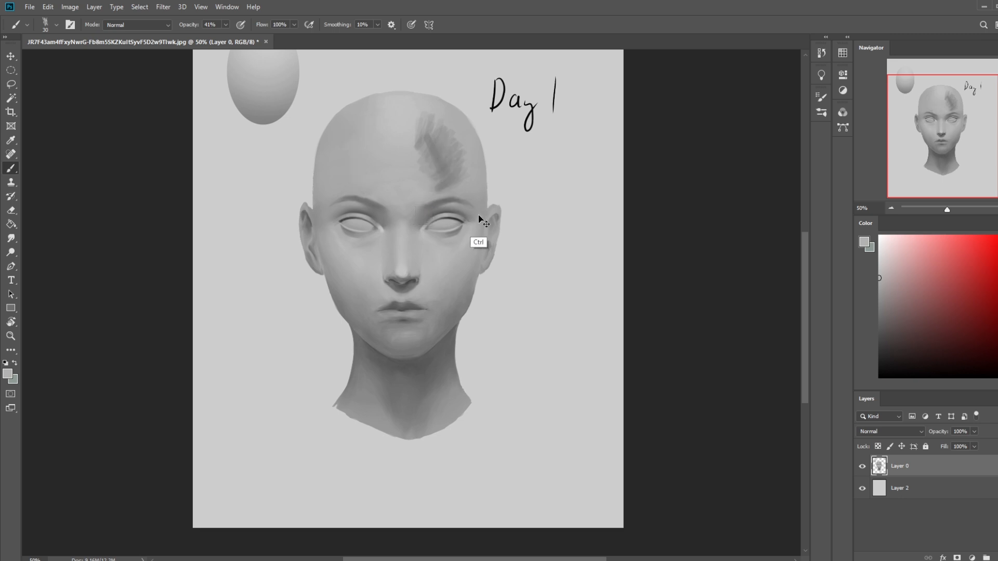
pyautogui.hotkey('ctrl', 'z')
pyautogui.hotkey('ctrl', 'z')
pyautogui.hotkey('ctrl', 'z')
pyautogui.hotkey('ctrl', 'z')
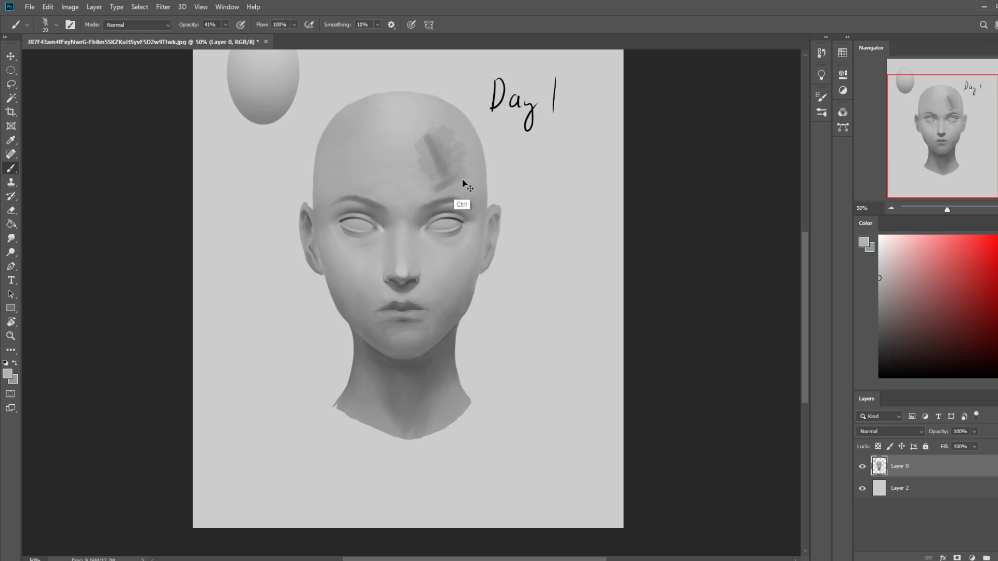
pyautogui.hotkey('ctrl', 'z')
pyautogui.hotkey('ctrl', 'z')
pyautogui.hotkey('ctrl', 'z')
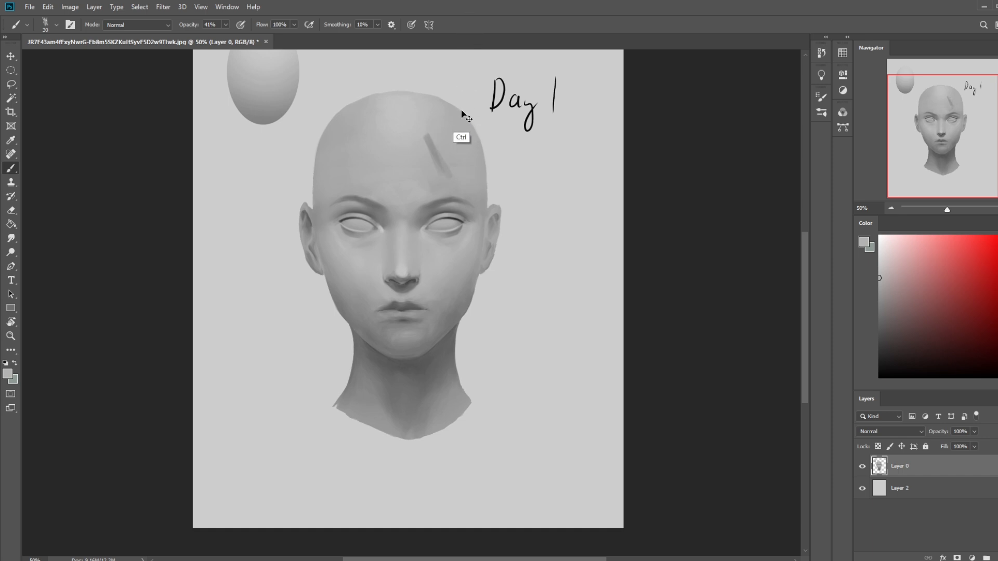
# - Paint sampled greys on the forehead and the left-hand cheek, enlarging the brush to size 50
pyautogui.keyDown('alt'); pyautogui.click(421, 142); pyautogui.keyUp('alt')
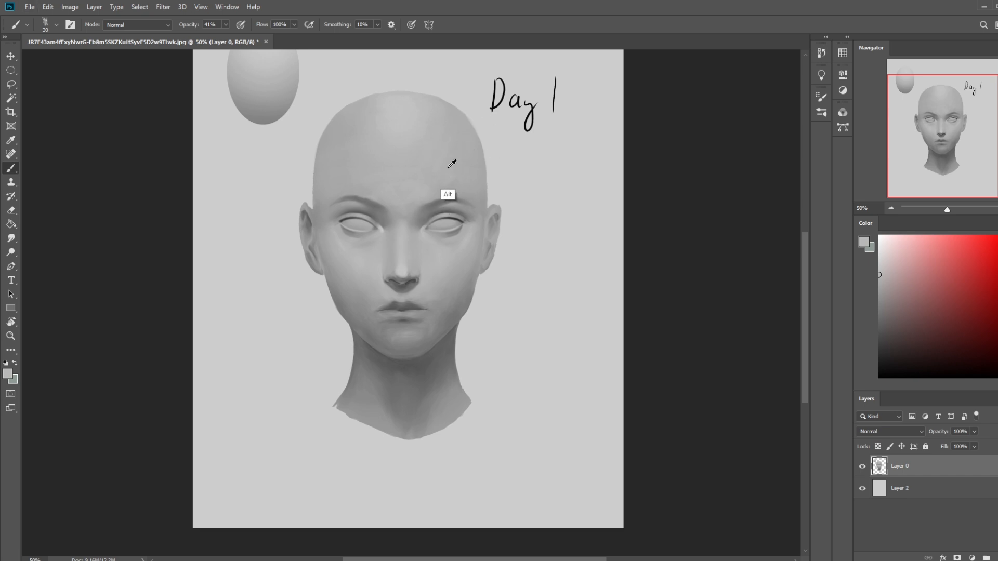
pyautogui.keyDown('alt'); pyautogui.click(466, 160); pyautogui.keyUp('alt')
pyautogui.keyDown('alt'); pyautogui.click(407, 147); pyautogui.keyUp('alt')
pyautogui.keyDown('alt'); pyautogui.click(368, 270); pyautogui.keyUp('alt')
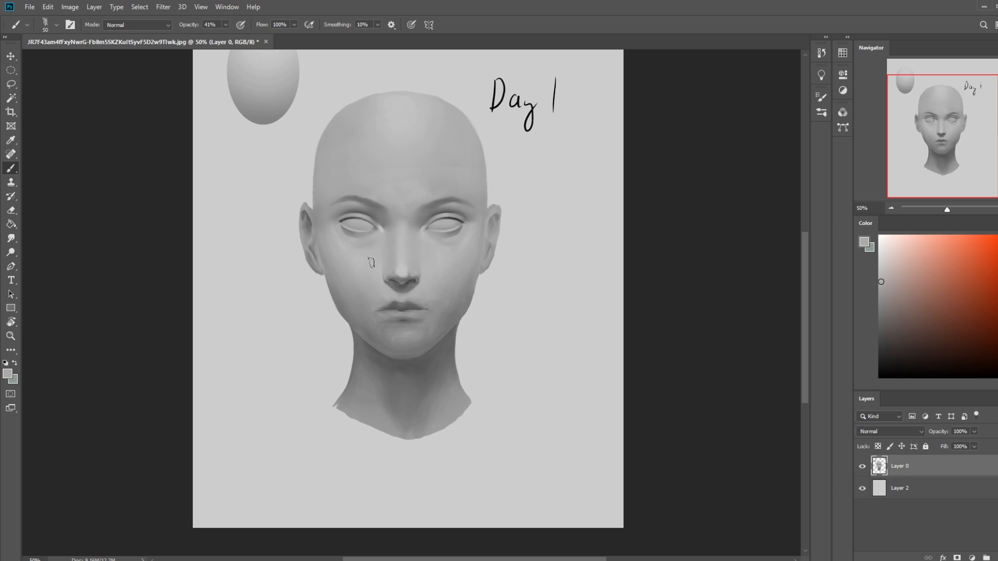
# - Smudge the right-hand cheek beside the mouth at 6% strength, reducing the tip to size 35 and checking the smudging brush preset
pyautogui.click(11, 238)
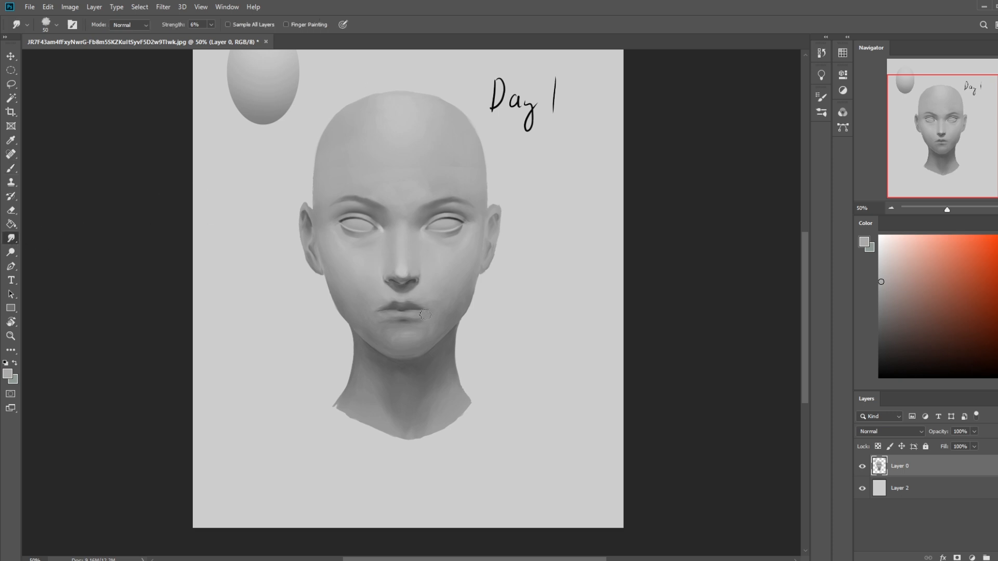
pyautogui.moveTo(427, 328); pyautogui.dragTo(453, 283)
pyautogui.press('[')
pyautogui.press('[')
pyautogui.rightClick(429, 267)
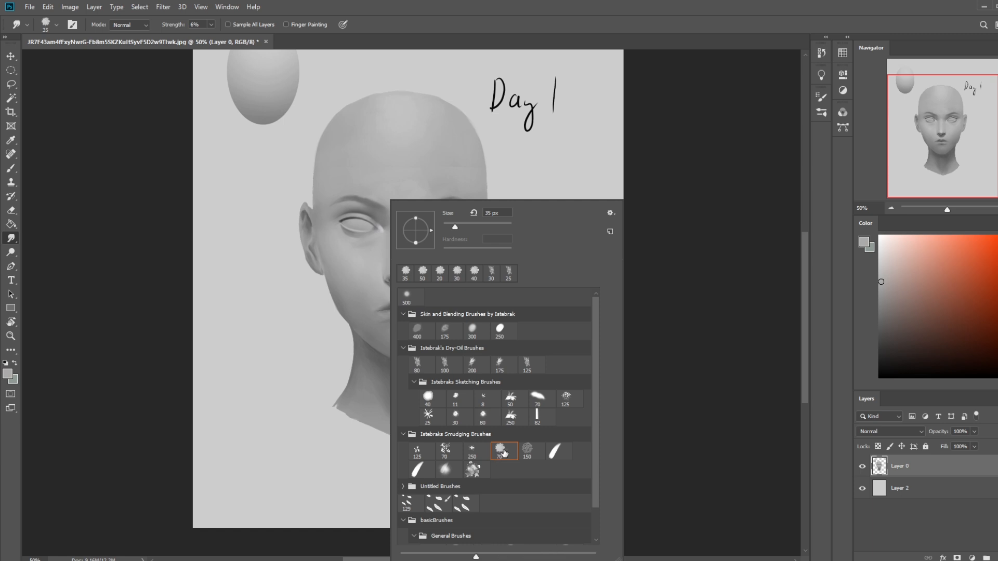
pyautogui.click(699, 345)
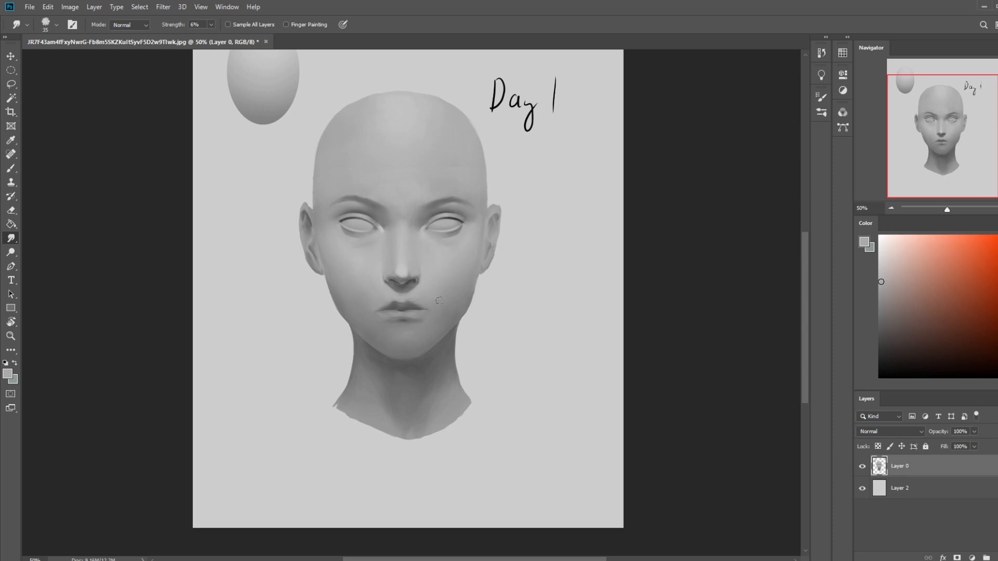
# - Paint sampled light grey onto the right-hand cheek with a size 35 brush and smudge the shading below the mouth
pyautogui.press('b')
pyautogui.keyDown('alt'); pyautogui.click(435, 266); pyautogui.keyUp('alt')
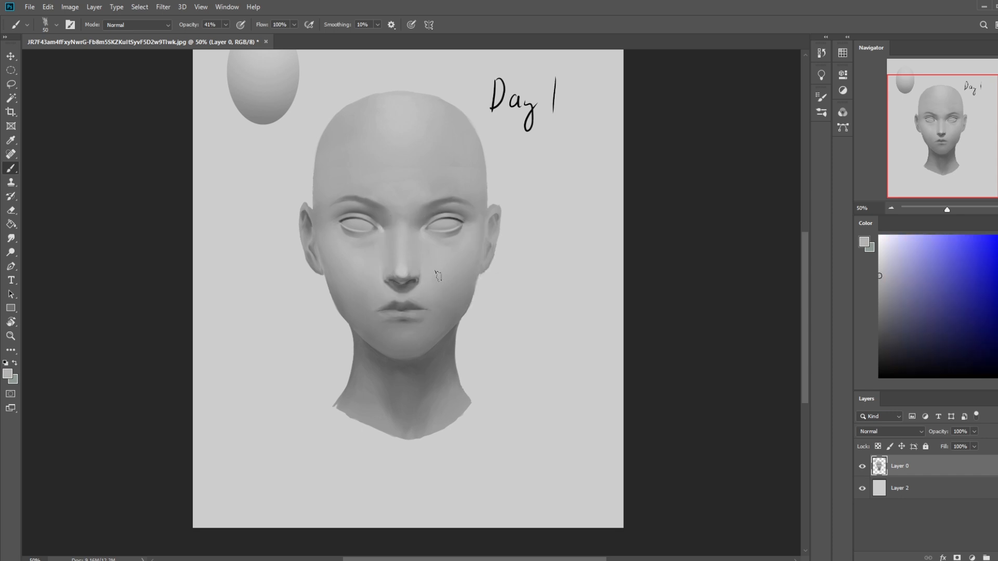
pyautogui.rightClick(439, 276)
pyautogui.click(462, 295)
pyautogui.click(713, 141)
pyautogui.rightClick(485, 199)
pyautogui.click(517, 364)
pyautogui.click(659, 132)
pyautogui.keyDown('alt'); pyautogui.click(432, 269); pyautogui.keyUp('alt')
pyautogui.press('[')
pyautogui.press('[')
pyautogui.press('[')
pyautogui.press('[')
pyautogui.press('[')
pyautogui.press(']')
pyautogui.press('[')
pyautogui.press('[')
pyautogui.press('[')
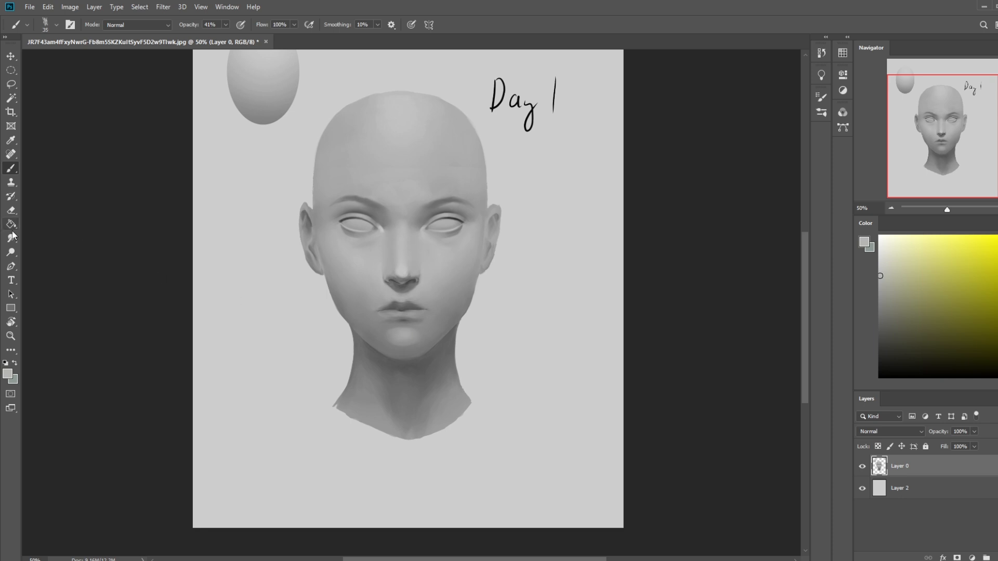
pyautogui.click(11, 238)
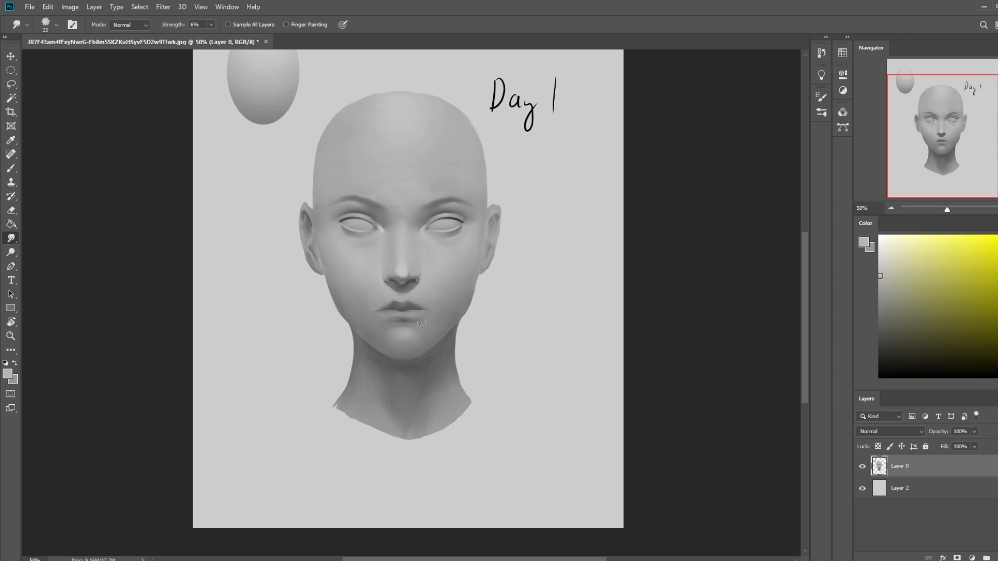
pyautogui.hotkey('ctrl', '-')
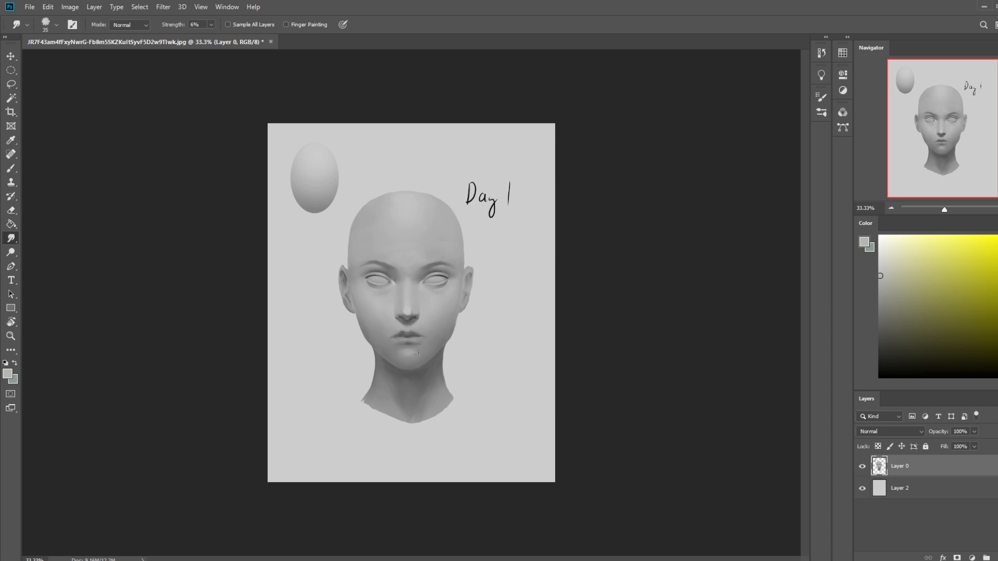
# - Softly shade the lower face and neck in sampled greys with the size 500 soft brush, enlarging it to 600
pyautogui.press('b')
pyautogui.keyDown('alt'); pyautogui.click(422, 352); pyautogui.keyUp('alt')
pyautogui.rightClick(442, 273)
pyautogui.click(657, 151)
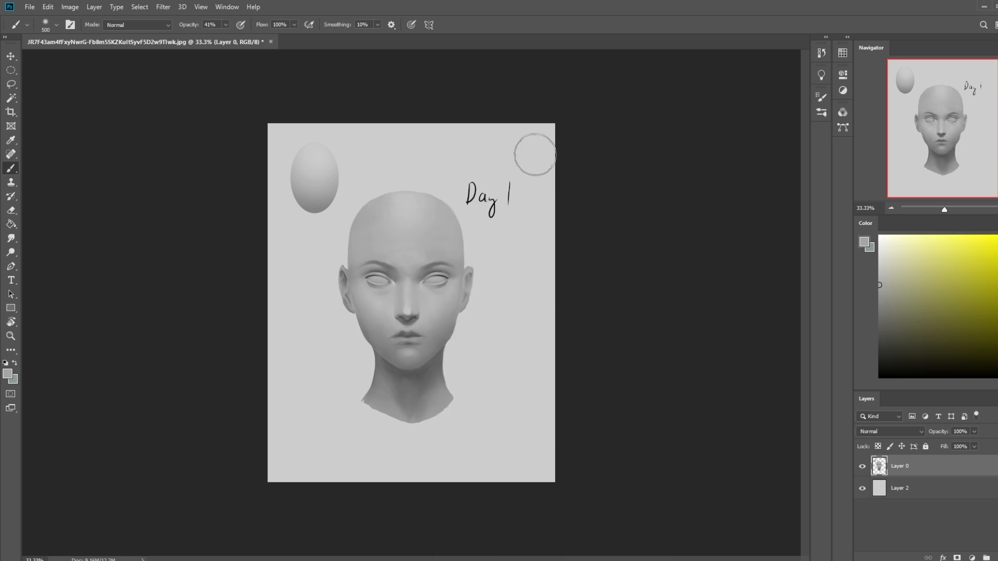
pyautogui.keyDown('alt'); pyautogui.click(428, 327); pyautogui.keyUp('alt')
pyautogui.press(']')
pyautogui.keyDown('alt'); pyautogui.click(403, 374); pyautogui.keyUp('alt')
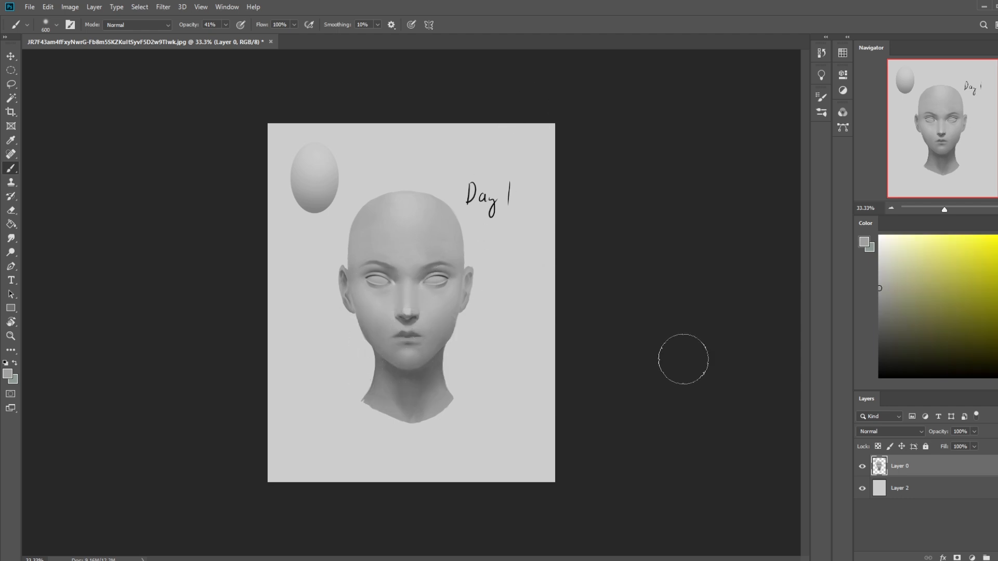
# - Lock the portrait layer's transparent pixels, shade the lower face and neck with a size 900 soft brush, and smudge the neck
pyautogui.click(878, 446)
pyautogui.keyDown('alt'); pyautogui.click(384, 318); pyautogui.keyUp('alt')
pyautogui.press(']')
pyautogui.press(']')
pyautogui.press(']')
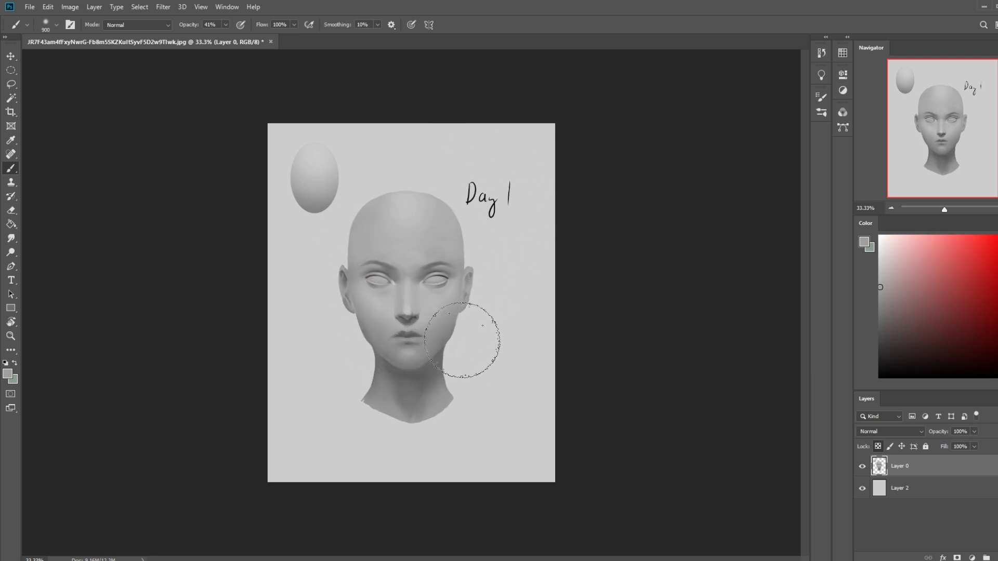
pyautogui.click(11, 238)
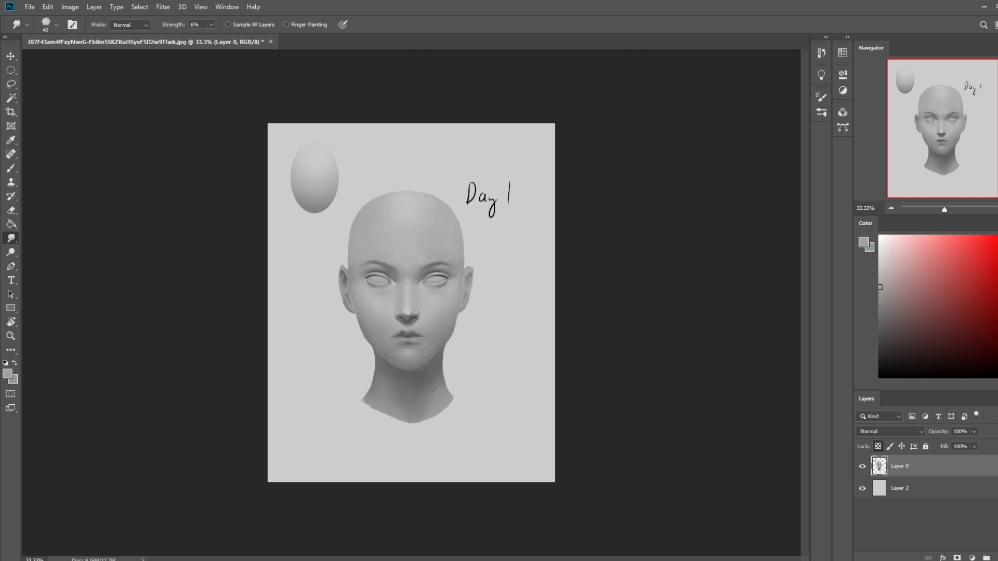
# - Shade the right-hand cheek and jaw in sampled greys with the size 900 soft brush, keeping its blend mode at Normal
pyautogui.press('b')
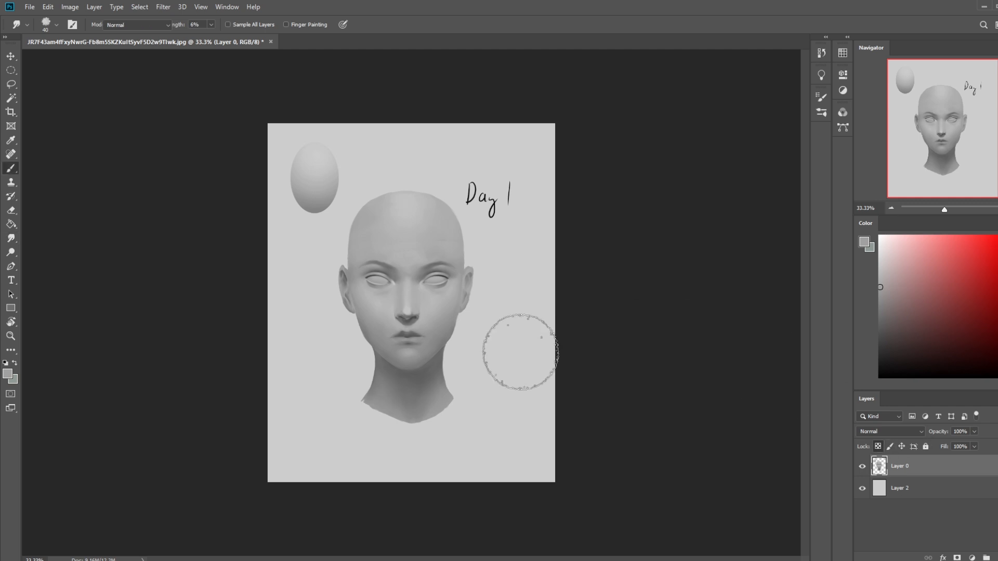
pyautogui.keyDown('alt'); pyautogui.click(460, 315); pyautogui.keyUp('alt')
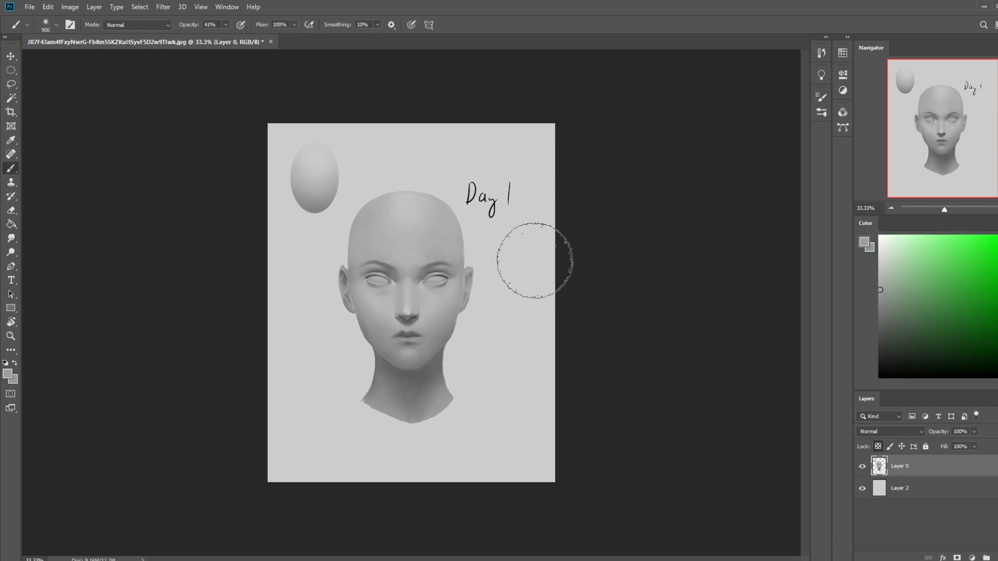
pyautogui.keyDown('alt'); pyautogui.click(435, 350); pyautogui.keyUp('alt')
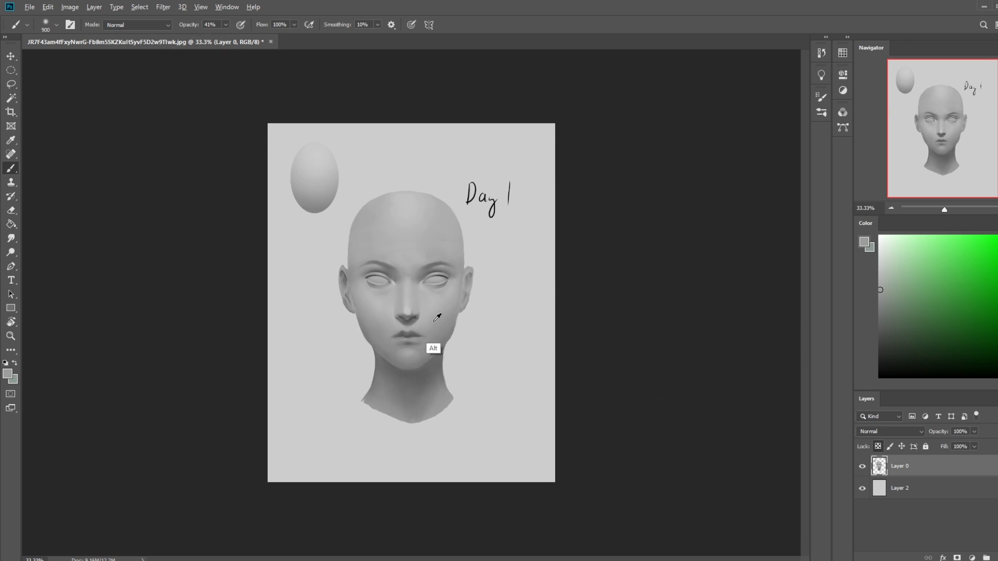
pyautogui.click(137, 24)
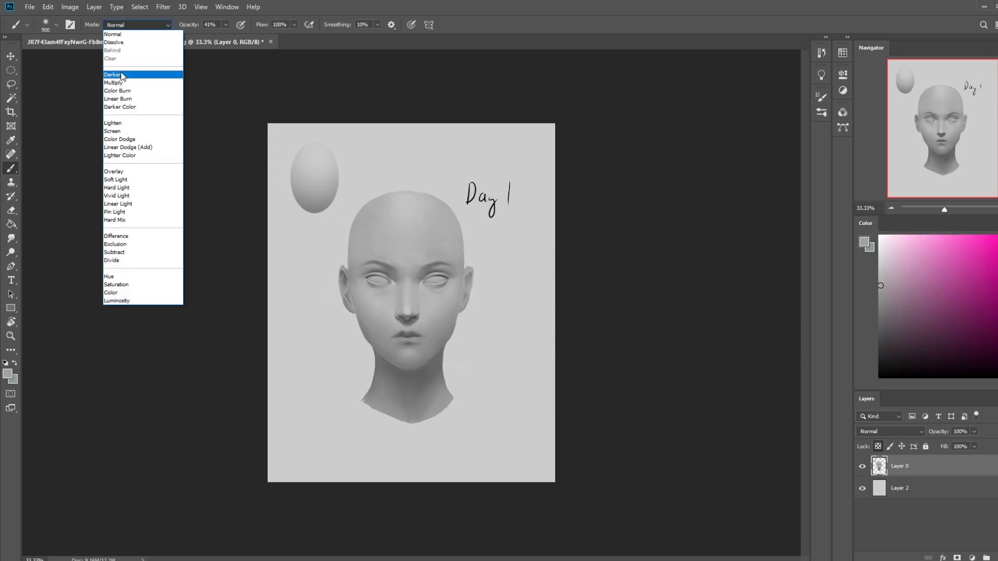
pyautogui.click(131, 34)
pyautogui.keyDown('alt'); pyautogui.click(427, 317); pyautogui.keyUp('alt')
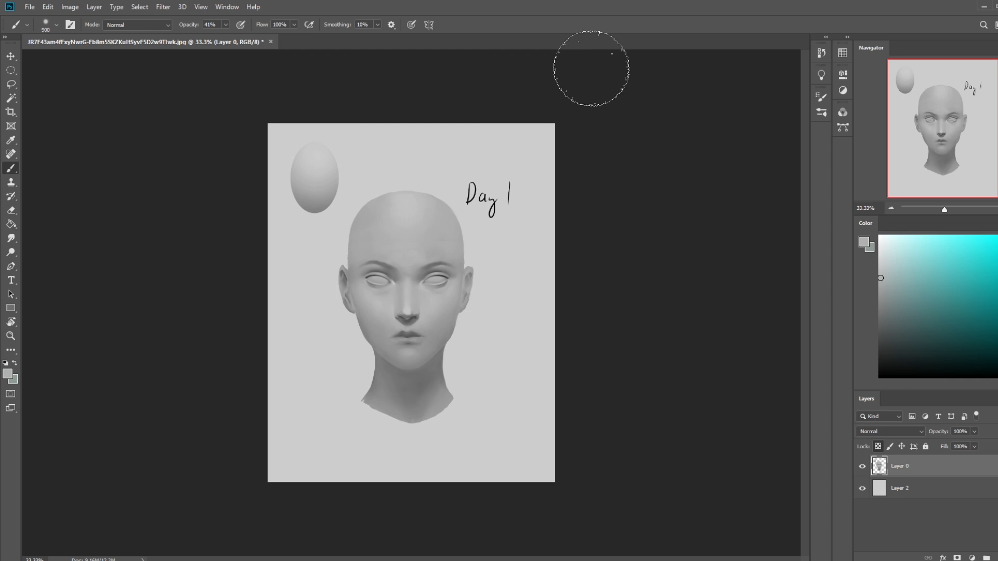
# - Sample grey from the right-hand jaw and apply a Hue/Saturation adjustment to the portrait layer
pyautogui.press('i')
pyautogui.click(439, 333)
pyautogui.hotkey('ctrl', 'u')
pyautogui.moveTo(749, 321); pyautogui.dragTo(661, 334)
pyautogui.click(870, 240)
pyautogui.press('b')
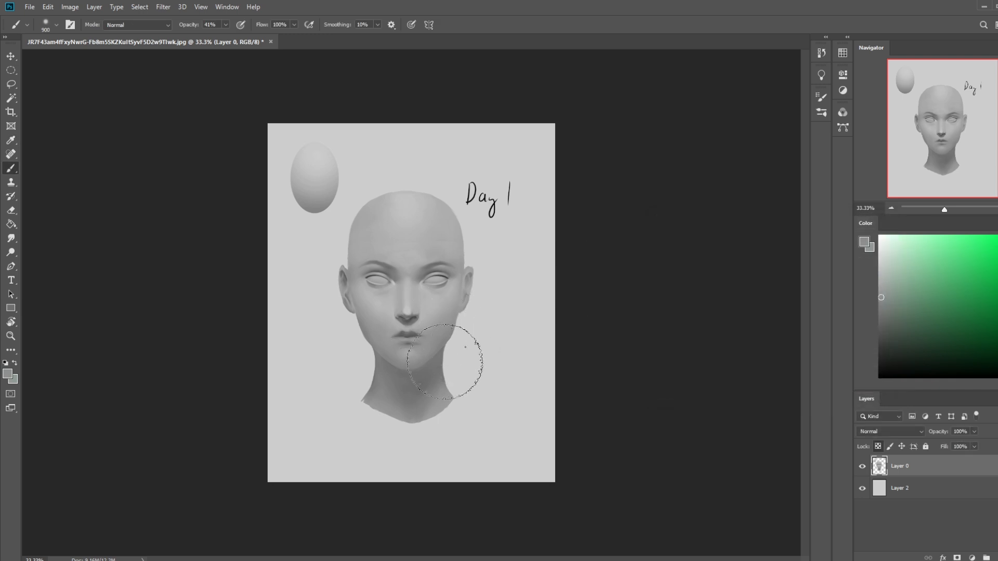
# - Add a new layer above the portrait, select the outline of the portrait layer's artwork, and set the foreground colour to black
pyautogui.click(995, 557)
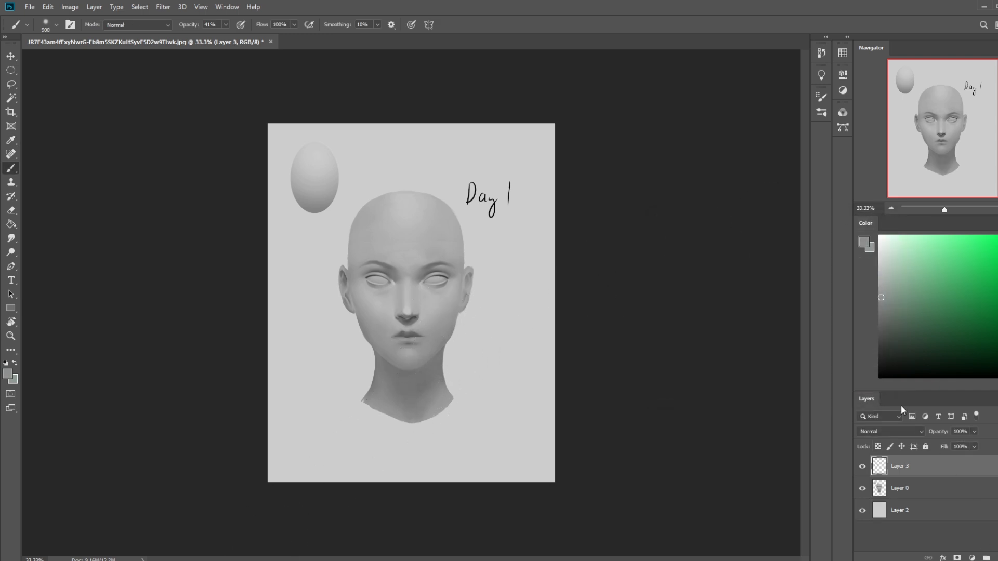
pyautogui.click(919, 490)
pyautogui.hotkey('ctrl', 'a')
pyautogui.press('v')
pyautogui.press('Up')
pyautogui.press('Down')
pyautogui.click(935, 470)
pyautogui.press('d')
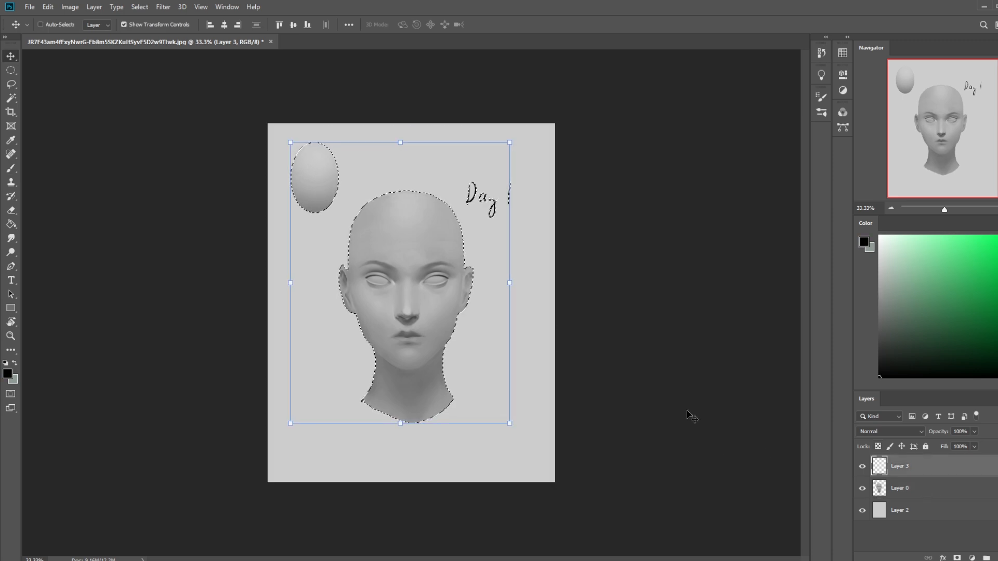
# - Paint a soft black shadow under the chin on the new layer, using a size 400 brush at 14% opacity
pyautogui.press('b')
pyautogui.press('[')
pyautogui.press('[')
pyautogui.press('[')
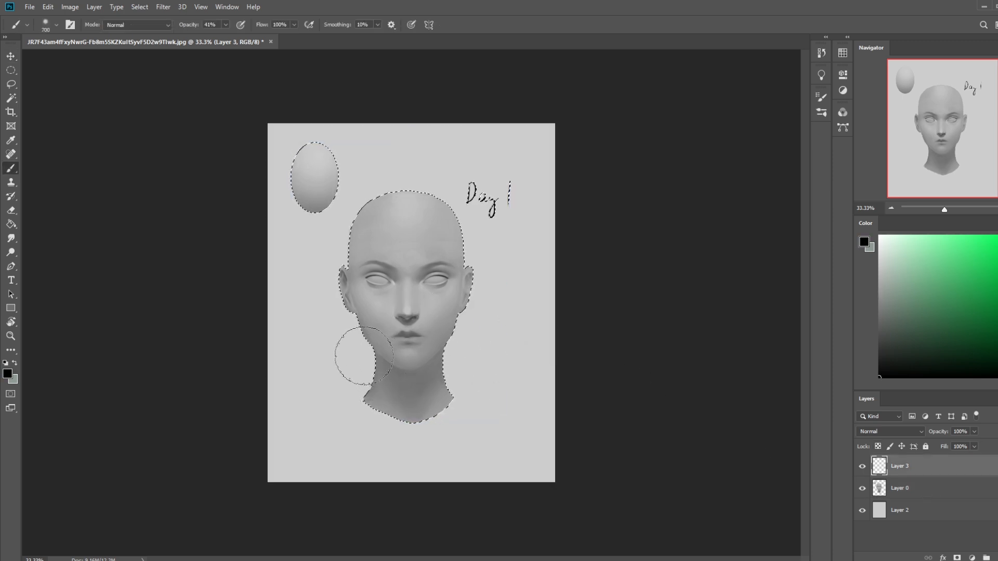
pyautogui.moveTo(400, 378); pyautogui.dragTo(400, 385)
pyautogui.hotkey('ctrl', 'z')
pyautogui.click(226, 25)
pyautogui.moveTo(226, 37); pyautogui.dragTo(213, 38)
pyautogui.press(']')
pyautogui.press(']')
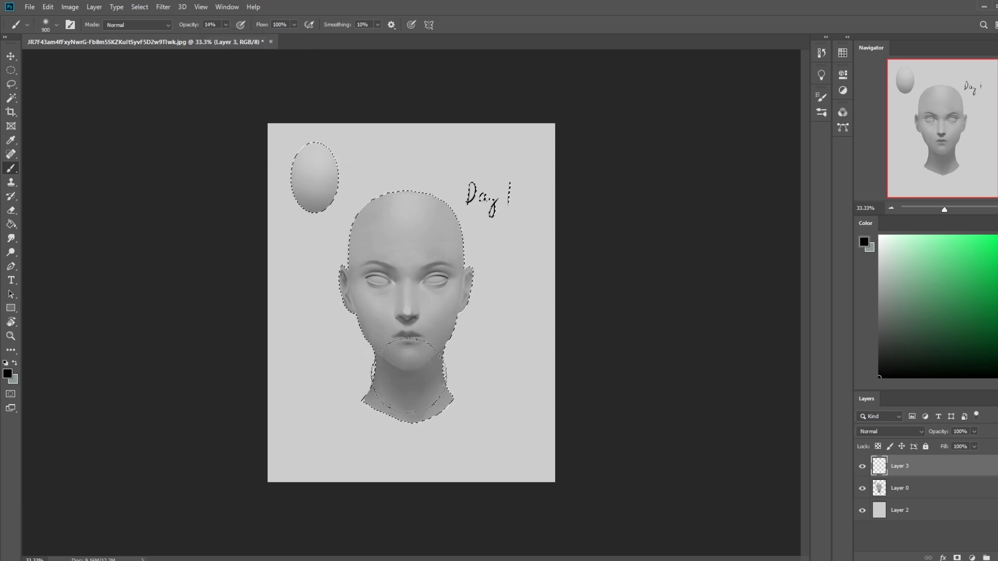
pyautogui.press('[')
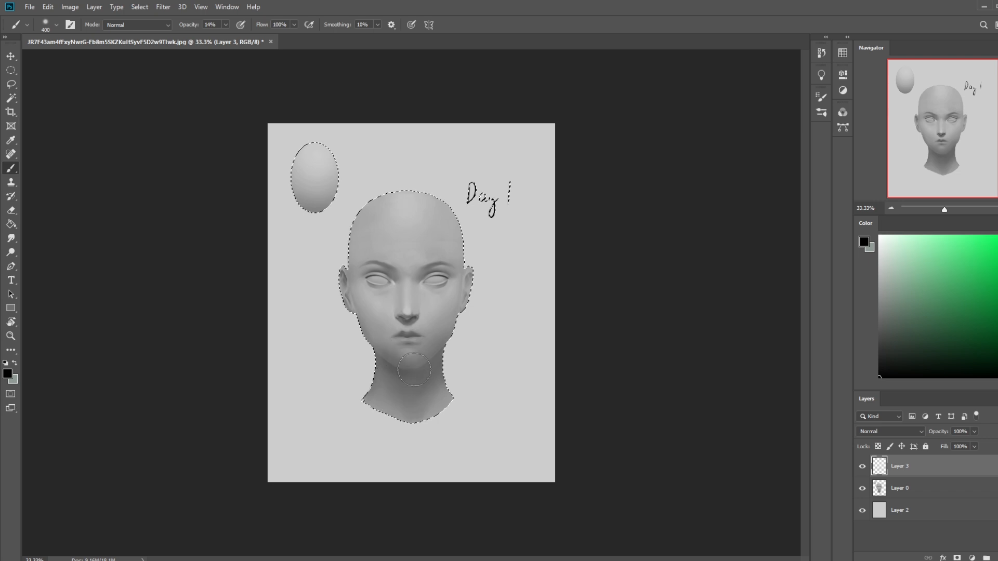
# - Erase the shadow that spills over the chin and jaw with a size 45 eraser
pyautogui.press('e')
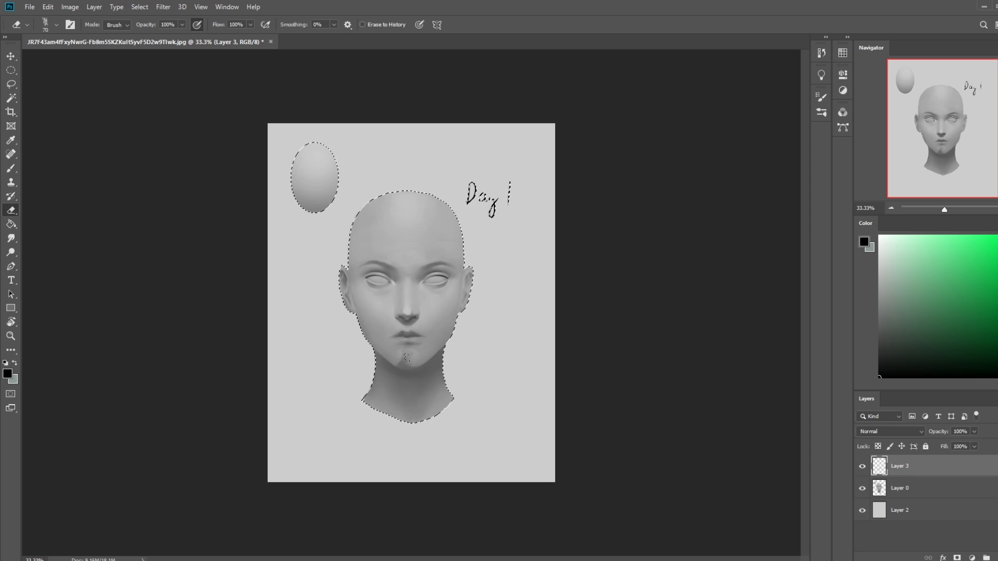
pyautogui.press('[')
pyautogui.press('[')
pyautogui.press('[')
pyautogui.hotkey('ctrl', '+')
pyautogui.hotkey('ctrl', '+')
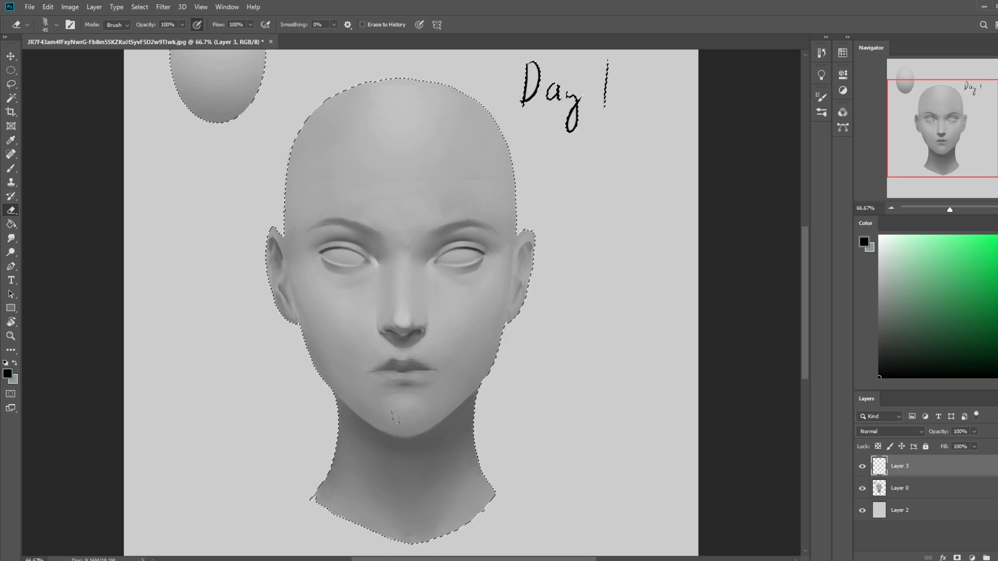
pyautogui.hotkey('ctrl', '-')
pyautogui.hotkey('ctrl', '-')
# - Reduce Layer 3's fill to 48% and toggle its visibility to compare the neck shadow
pyautogui.click(930, 488)
pyautogui.click(933, 468)
pyautogui.click(973, 446)
pyautogui.moveTo(977, 458); pyautogui.dragTo(949, 459)
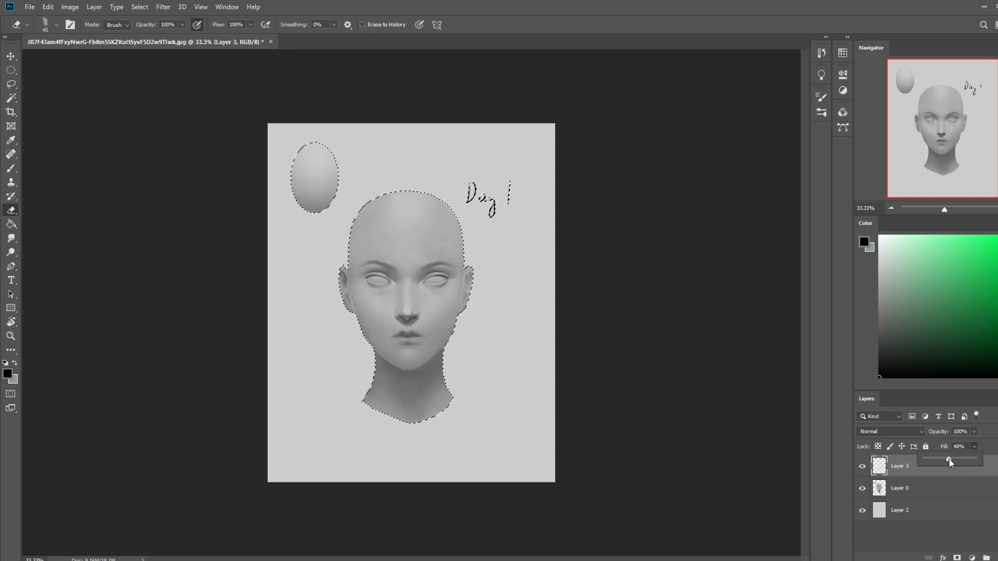
pyautogui.click(862, 466)
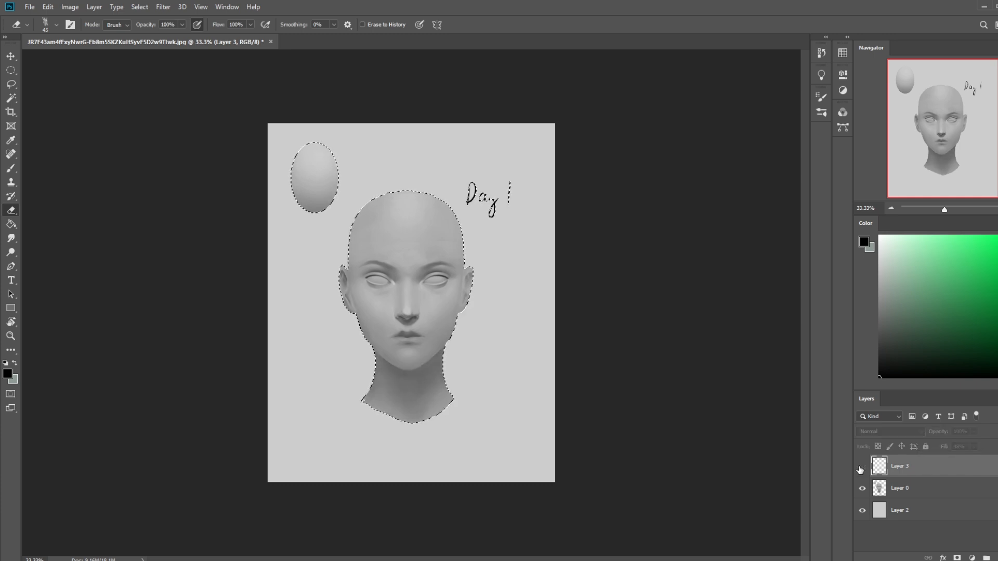
pyautogui.click(861, 466)
# - Merge the shadow layer down into the portrait layer and clear the selection
pyautogui.rightClick(896, 467)
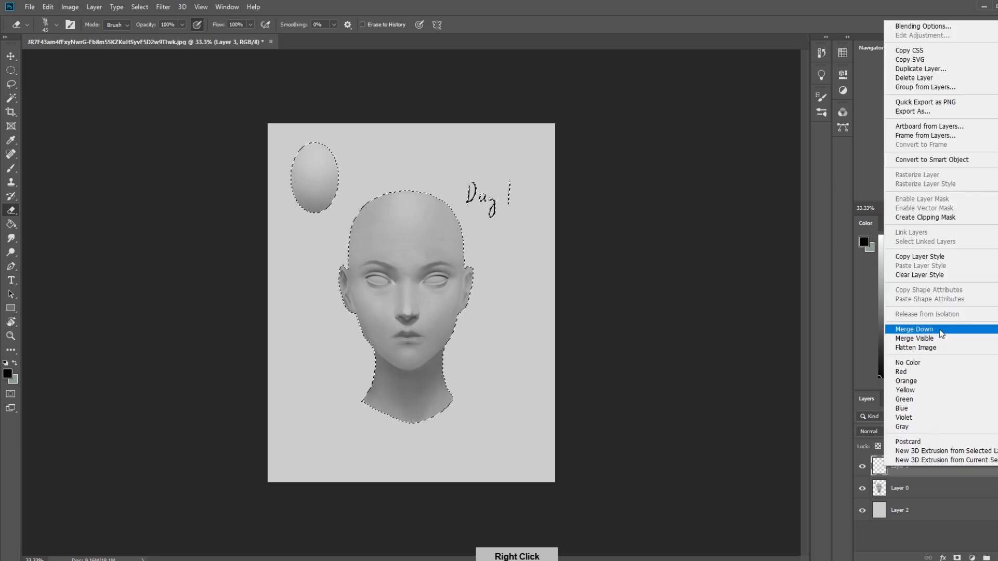
pyautogui.click(940, 329)
pyautogui.rightClick(476, 300)
pyautogui.click(486, 310)
# - Switch to a textured brush and sample the shadow grey from the left-hand side of the nose base
pyautogui.press('b')
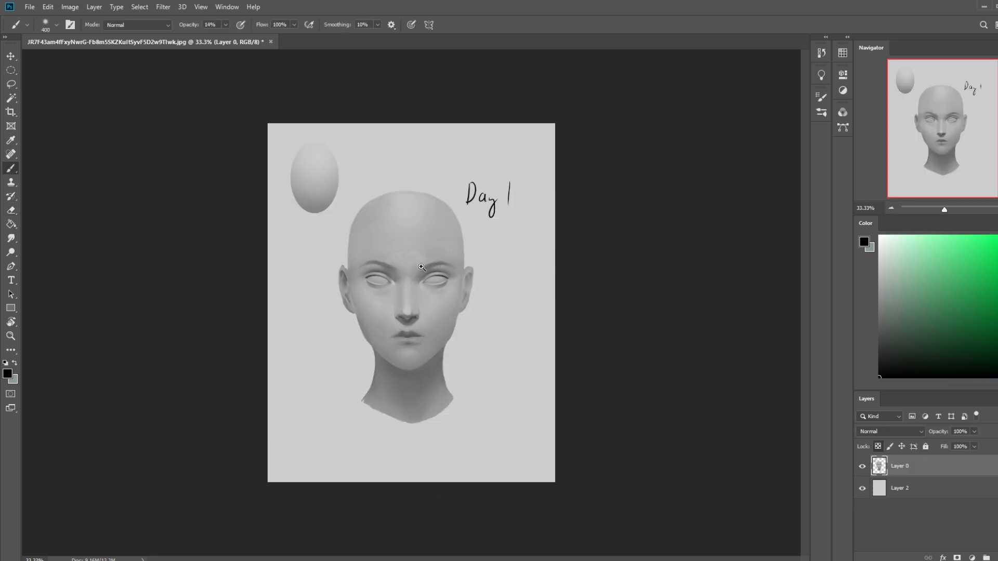
pyautogui.hotkey('ctrl', 'space')
pyautogui.moveTo(329, 245); pyautogui.dragTo(520, 381)
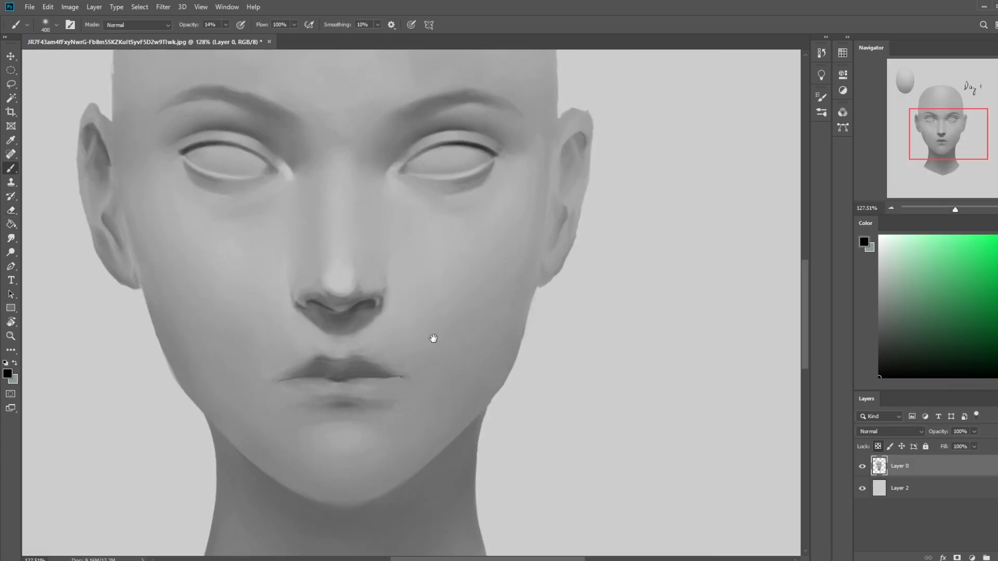
pyautogui.moveTo(396, 328); pyautogui.dragTo(523, 341)
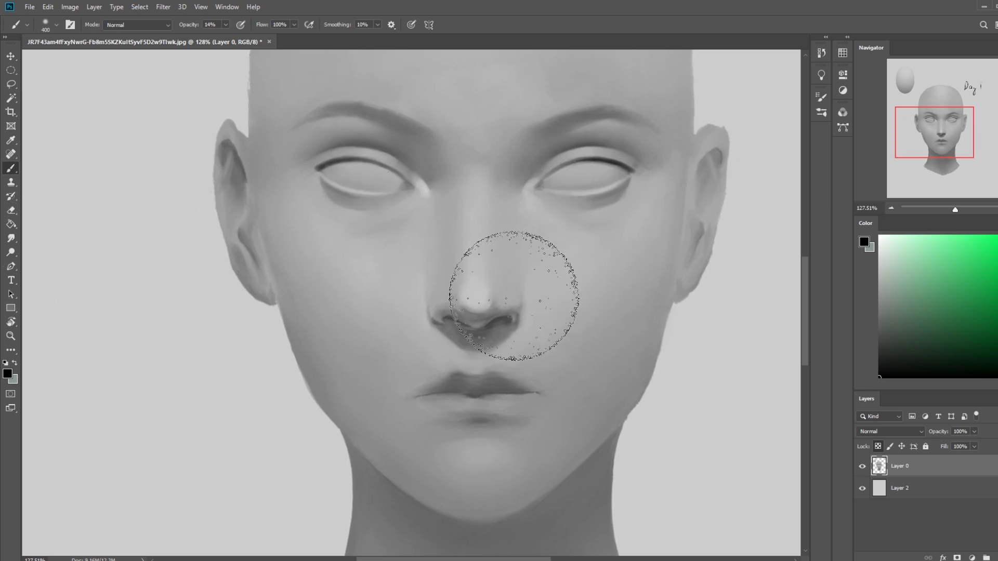
pyautogui.rightClick(520, 294)
pyautogui.click(544, 364)
pyautogui.keyDown('alt'); pyautogui.click(437, 313); pyautogui.keyUp('alt')
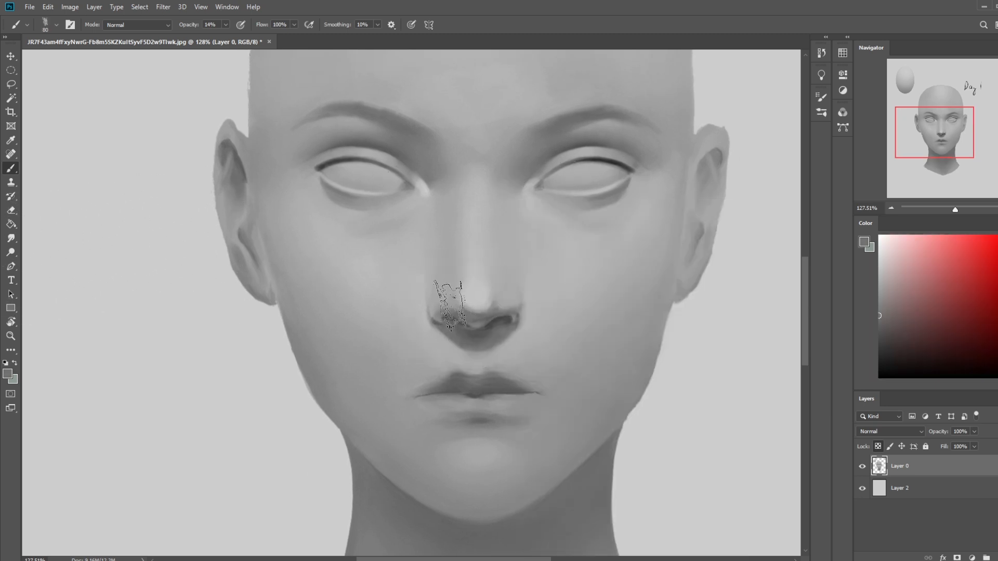
# - Deepen the underside of the nose in Darken mode with a size 30 brush at 36% opacity, undoing the last two strokes
pyautogui.click(137, 24)
pyautogui.click(127, 71)
pyautogui.press('[')
pyautogui.press('[')
pyautogui.press('[')
pyautogui.press('[')
pyautogui.press('3')
pyautogui.press('6')
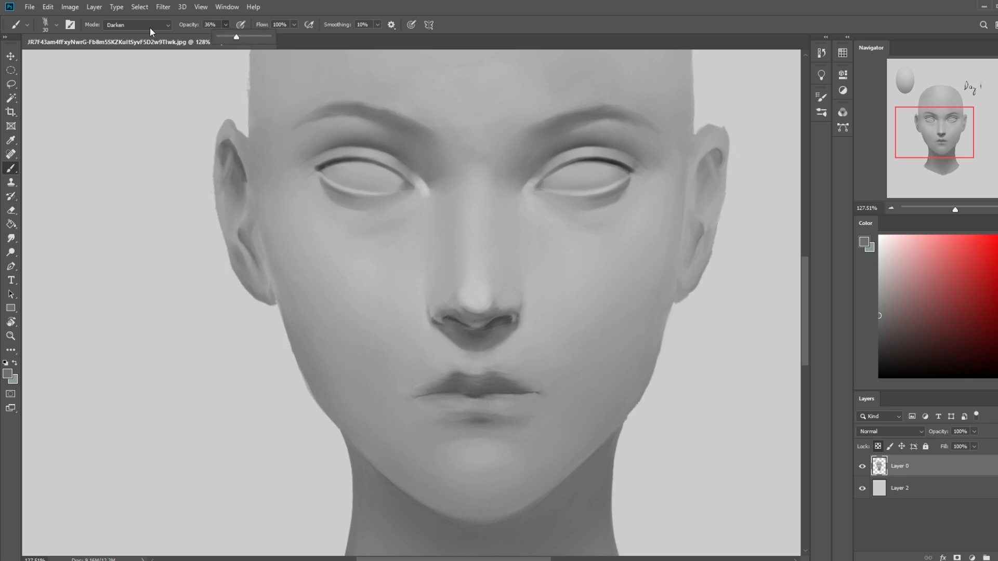
pyautogui.click(149, 27)
pyautogui.click(132, 75)
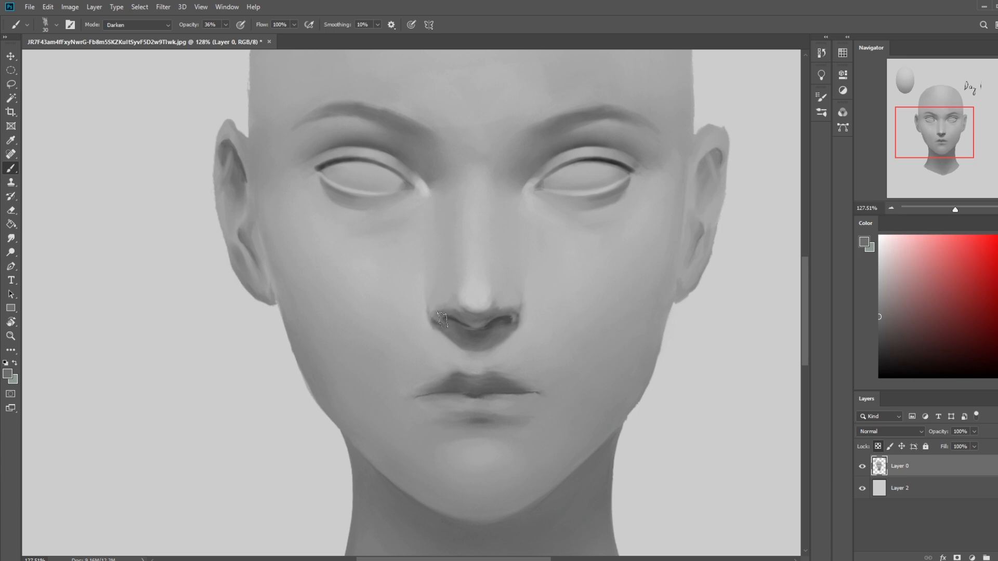
pyautogui.click(522, 318)
pyautogui.hotkey('ctrl', 'alt', 'z')
pyautogui.hotkey('ctrl', 'alt', 'z')
# - Brighten the nose tip in its sampled highlight grey, with the brush in Normal mode at 68% opacity
pyautogui.keyDown('alt'); pyautogui.click(476, 300); pyautogui.keyUp('alt')
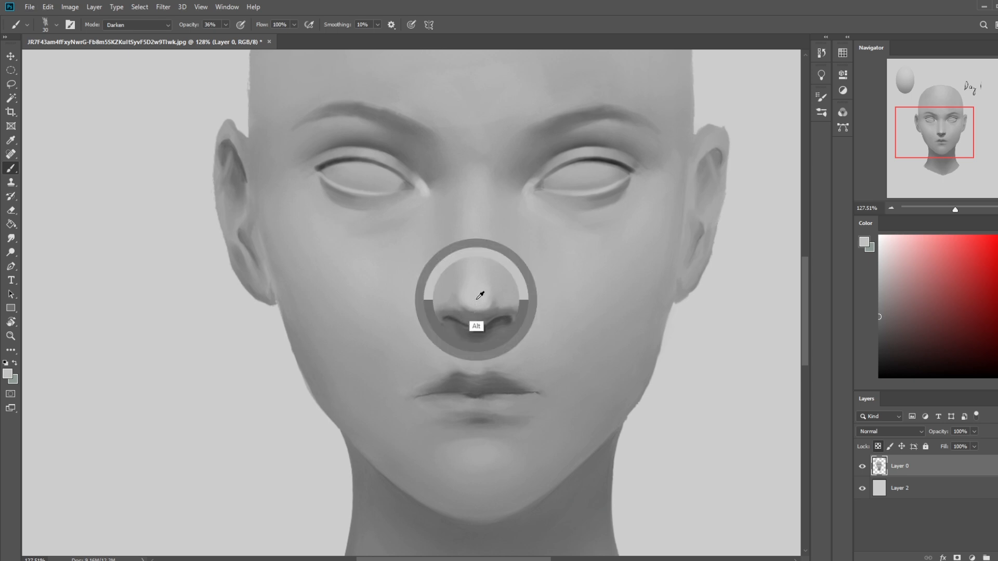
pyautogui.click(138, 24)
pyautogui.click(122, 32)
pyautogui.click(226, 26)
pyautogui.moveTo(229, 38); pyautogui.dragTo(252, 38)
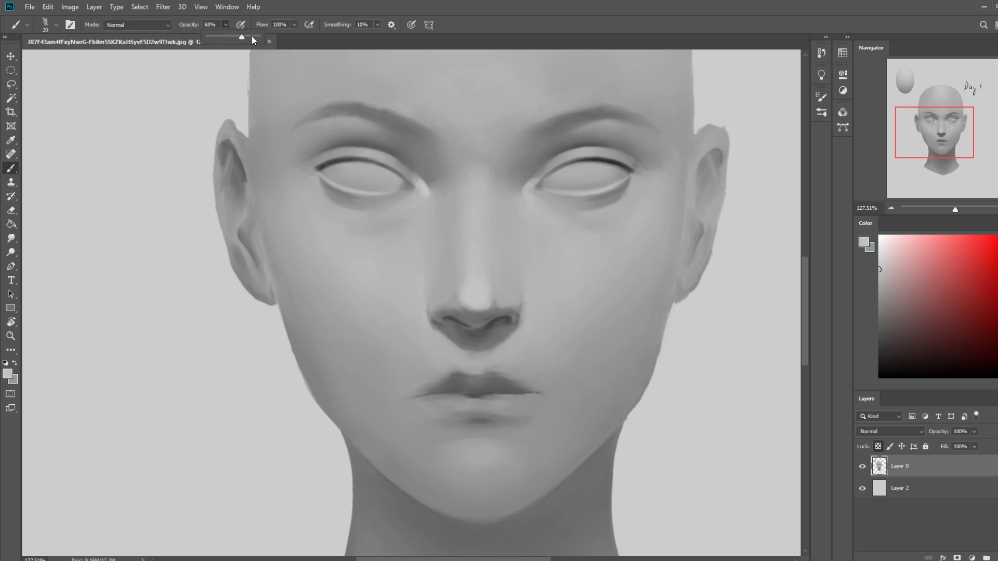
pyautogui.keyDown('alt'); pyautogui.click(479, 299); pyautogui.keyUp('alt')
pyautogui.moveTo(463, 303); pyautogui.dragTo(484, 305)
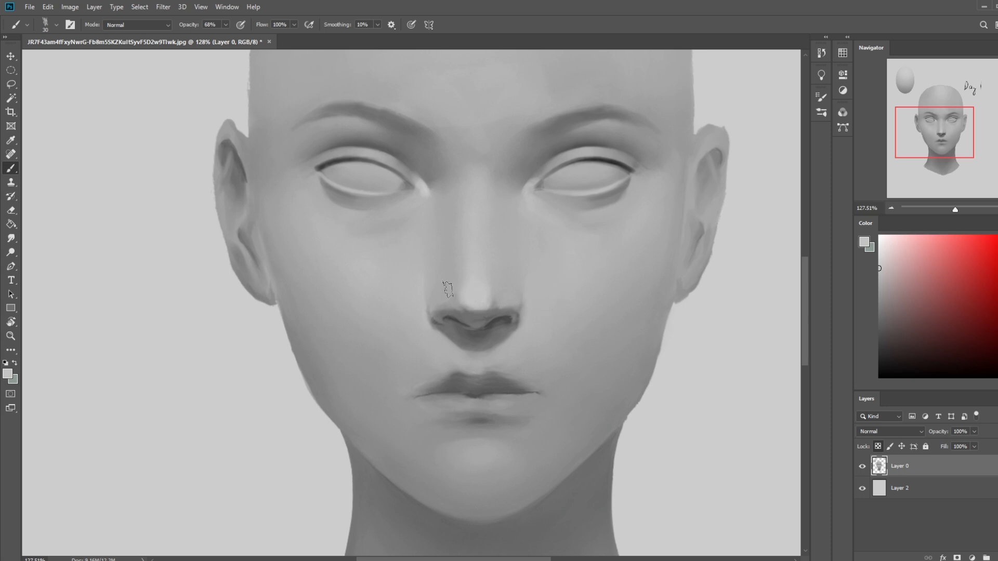
# - Shade the right-hand nostril in sampled darker greys with a size 20 brush in Normal mode
pyautogui.keyDown('alt'); pyautogui.click(469, 277); pyautogui.keyUp('alt')
pyautogui.press('[')
pyautogui.press('[')
pyautogui.press('[')
pyautogui.click(131, 25)
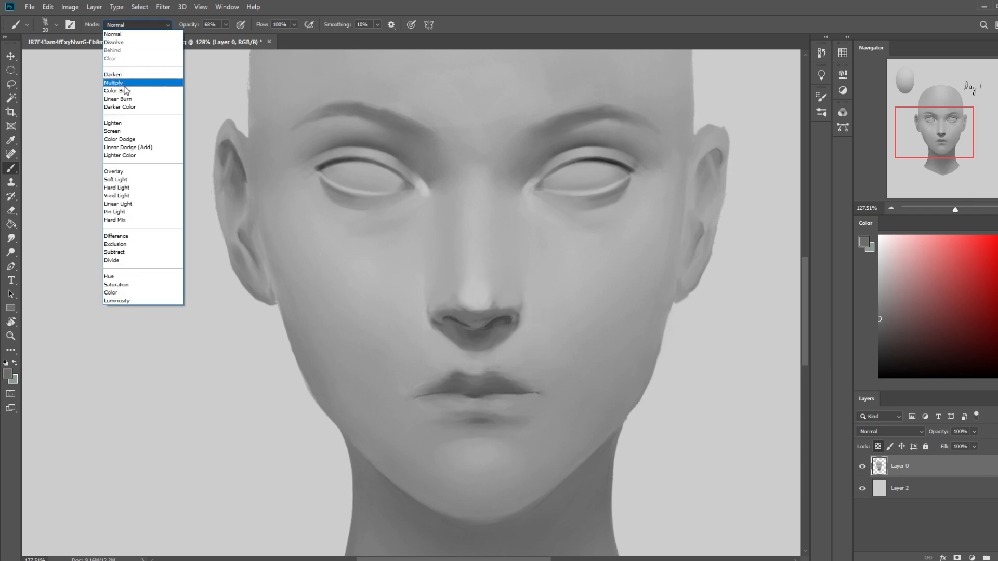
pyautogui.click(119, 34)
pyautogui.keyDown('alt'); pyautogui.click(510, 325); pyautogui.keyUp('alt')
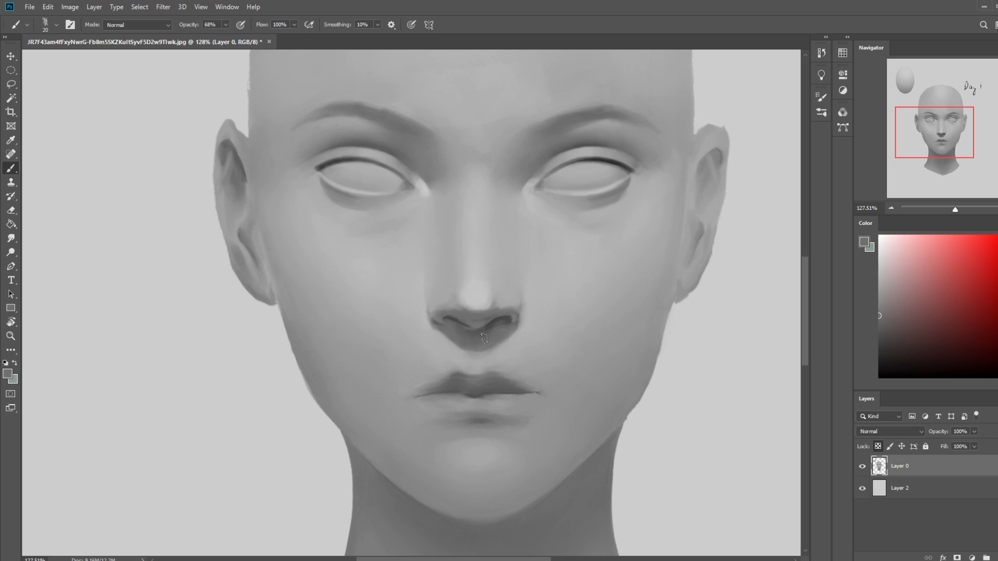
pyautogui.keyDown('alt'); pyautogui.click(512, 317); pyautogui.keyUp('alt')
# - Clean up the skin below both nose wings with a size 35 brush and darken the nostrils at size 25
pyautogui.press(']')
pyautogui.moveTo(522, 333); pyautogui.dragTo(436, 335)
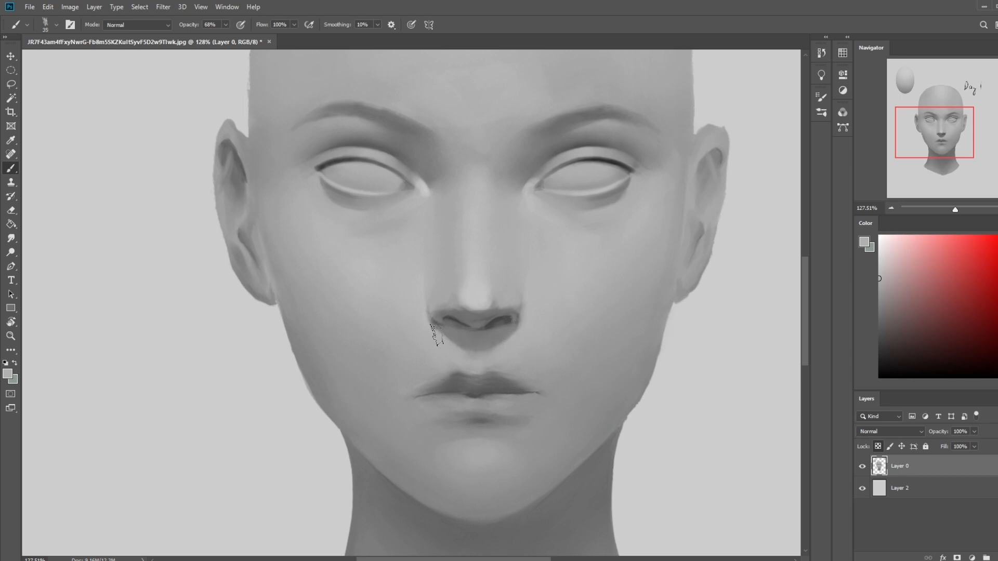
pyautogui.keyDown('alt'); pyautogui.click(511, 314); pyautogui.keyUp('alt')
pyautogui.press('[')
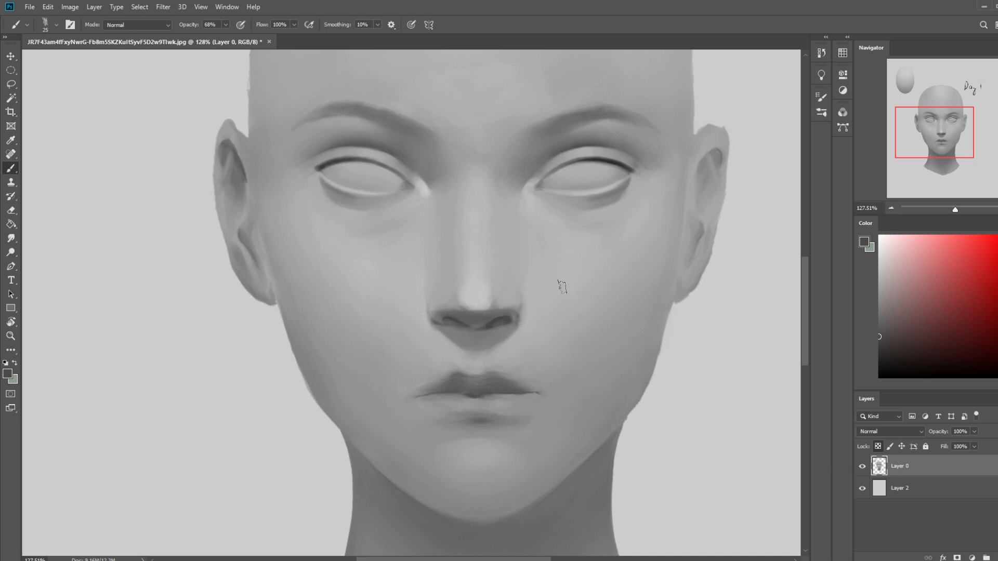
# - Raise the brush opacity to 74% and define the nose tip and both nostril openings in sampled greys
pyautogui.click(156, 28)
pyautogui.click(155, 30)
pyautogui.click(226, 26)
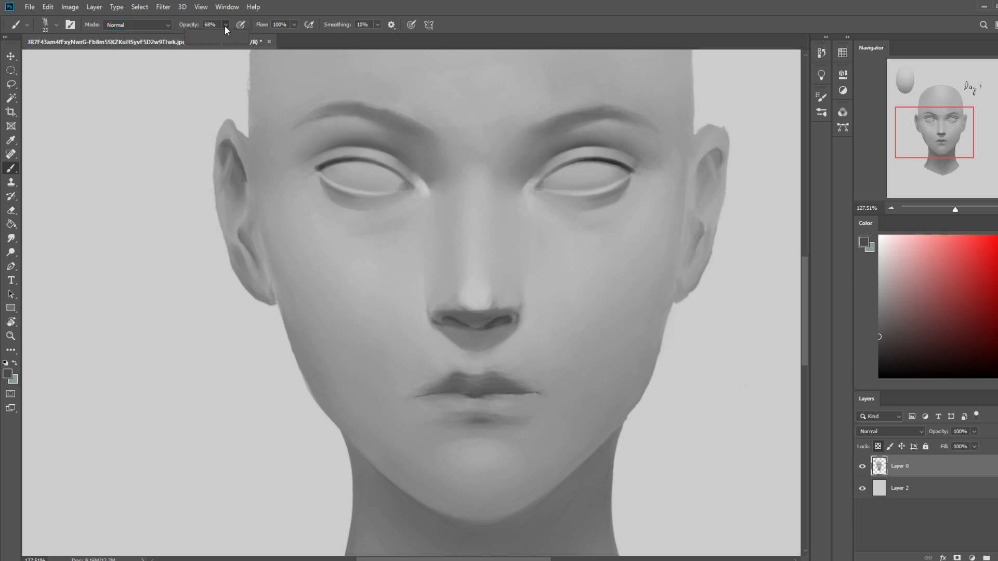
pyautogui.moveTo(224, 36); pyautogui.dragTo(229, 36)
pyautogui.keyDown('alt'); pyautogui.click(492, 295); pyautogui.keyUp('alt')
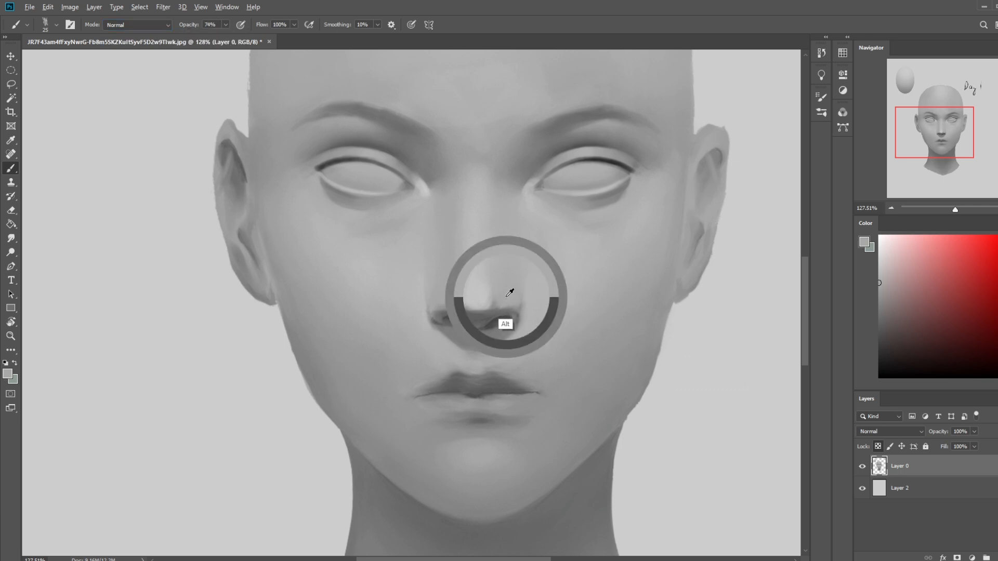
pyautogui.keyDown('alt'); pyautogui.click(472, 291); pyautogui.keyUp('alt')
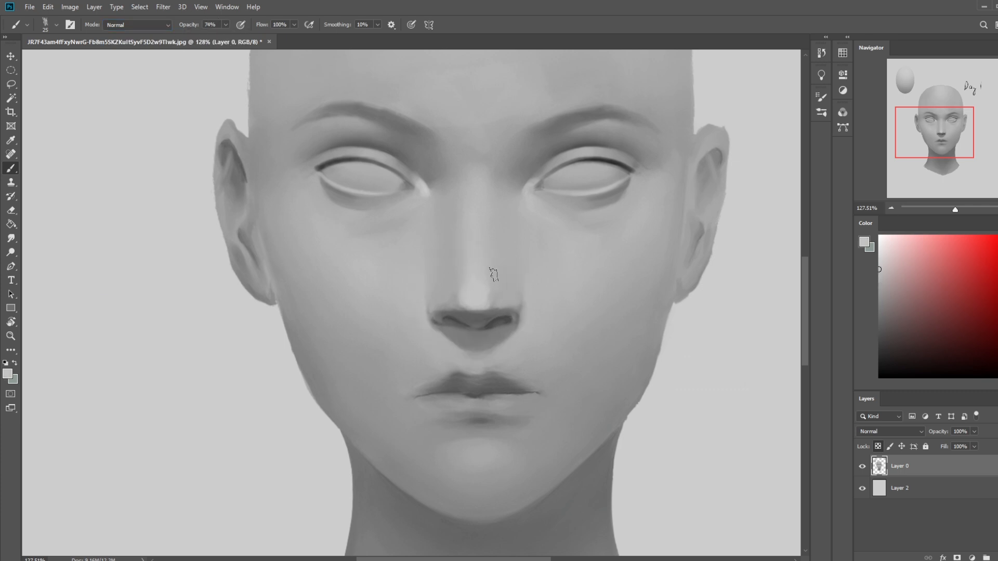
pyautogui.keyDown('alt'); pyautogui.click(445, 295); pyautogui.keyUp('alt')
pyautogui.keyDown('alt'); pyautogui.click(461, 312); pyautogui.keyUp('alt')
pyautogui.keyDown('alt'); pyautogui.click(512, 311); pyautogui.keyUp('alt')
pyautogui.keyDown('alt'); pyautogui.click(488, 317); pyautogui.keyUp('alt')
pyautogui.moveTo(912, 324); pyautogui.dragTo(860, 341)
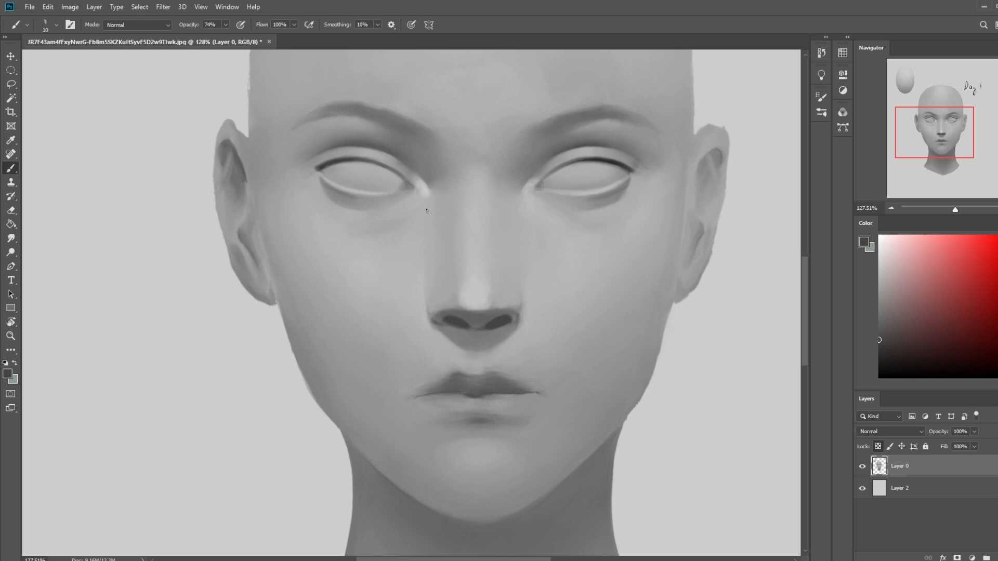
# - Refine the outer edges of the nose wings with greys sampled from the nose and the adjoining cheek
pyautogui.keyDown('alt'); pyautogui.click(513, 307); pyautogui.keyUp('alt')
pyautogui.keyDown('alt'); pyautogui.click(526, 317); pyautogui.keyUp('alt')
pyautogui.keyDown('alt'); pyautogui.click(533, 310); pyautogui.keyUp('alt')
pyautogui.press(']')
pyautogui.press(']')
pyautogui.press(']')
pyautogui.press('[')
pyautogui.keyDown('alt'); pyautogui.click(518, 315); pyautogui.keyUp('alt')
pyautogui.keyDown('alt'); pyautogui.click(514, 302); pyautogui.keyUp('alt')
pyautogui.keyDown('alt'); pyautogui.click(449, 304); pyautogui.keyUp('alt')
# - Smudge the nostrils and nose underside with a size 10 Smudge tool at 6% strength
pyautogui.click(11, 238)
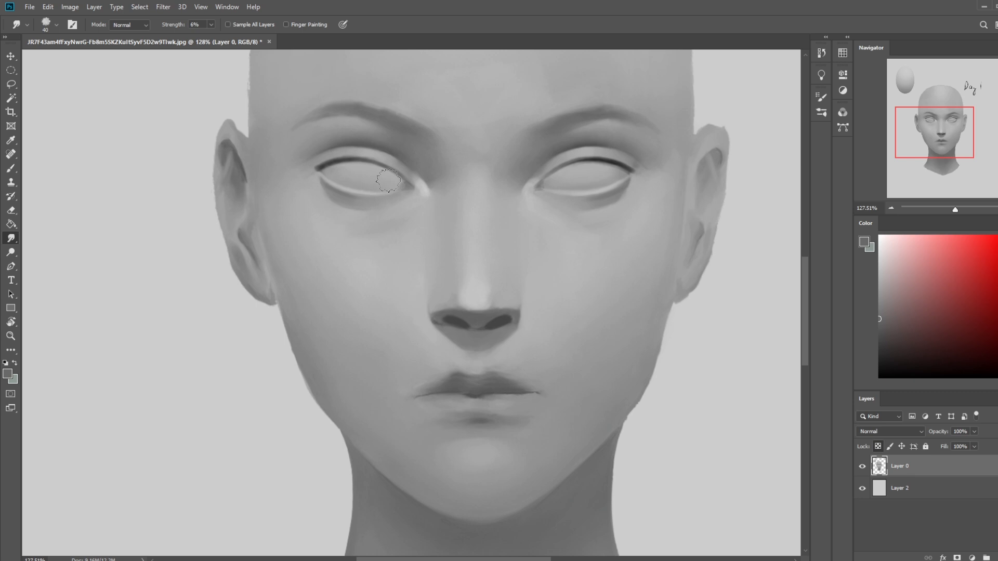
pyautogui.press('[')
pyautogui.press('[')
pyautogui.press('[')
pyautogui.press(']')
pyautogui.hotkey('ctrl', '-')
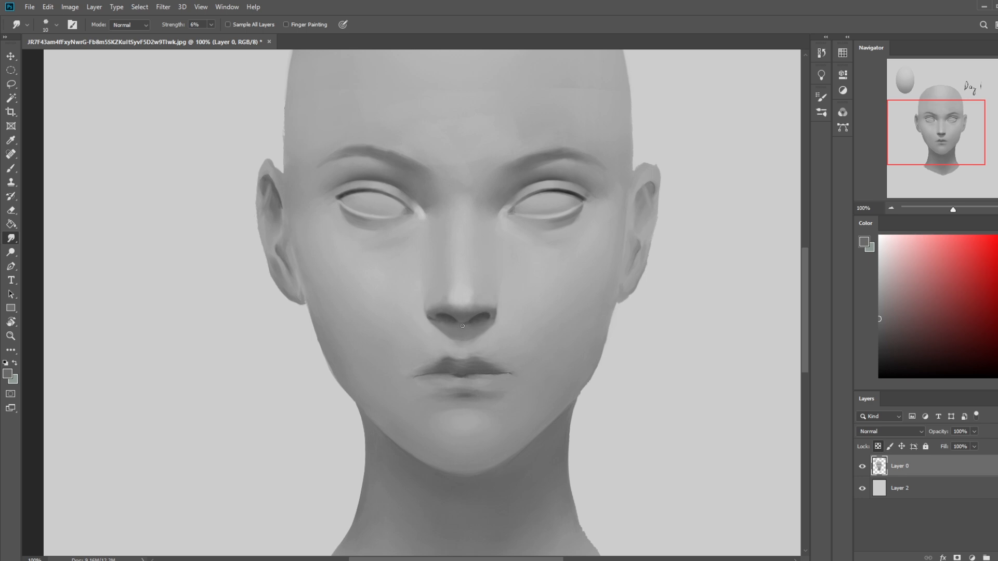
pyautogui.hotkey('ctrl', '-')
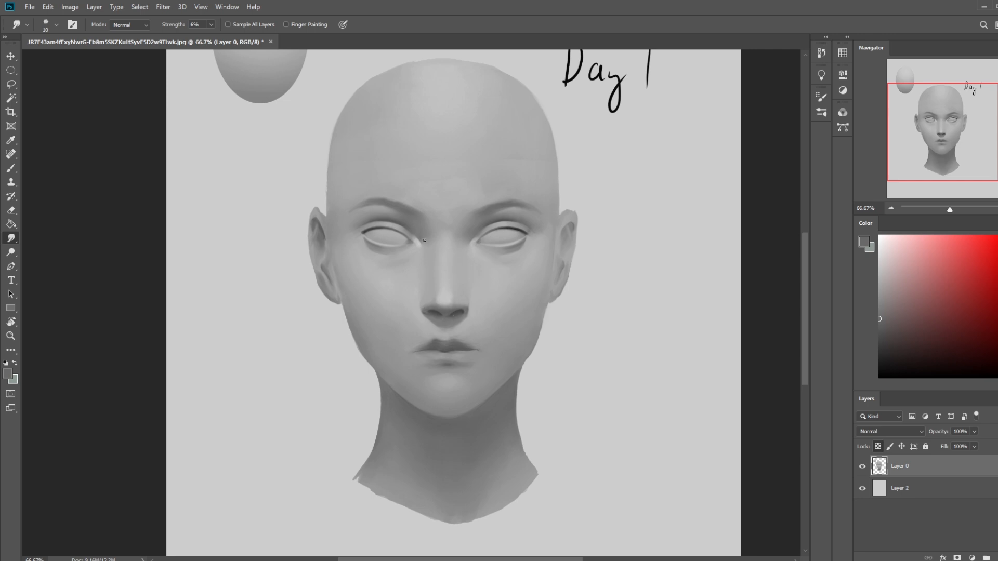
# - Switch to the soft round brush and set it to Lighten mode at 88% opacity
pyautogui.press('b')
pyautogui.rightClick(461, 294)
pyautogui.click(490, 296)
pyautogui.click(753, 189)
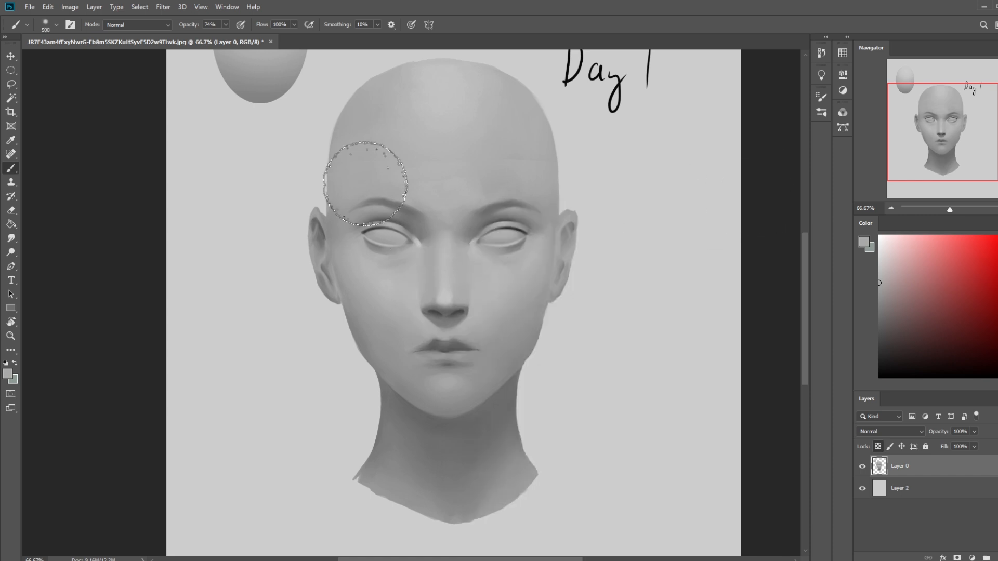
pyautogui.click(161, 25)
pyautogui.click(132, 123)
pyautogui.click(226, 25)
pyautogui.click(232, 36)
pyautogui.click(110, 114)
# - Lighten the sides and tip of the nose in sampled light greys with a smaller soft brush
pyautogui.press('[')
pyautogui.press('[')
pyautogui.press('[')
pyautogui.press('[')
pyautogui.press('[')
pyautogui.press('[')
pyautogui.press('[')
pyautogui.keyDown('alt'); pyautogui.click(464, 292); pyautogui.keyUp('alt')
pyautogui.moveTo(463, 294); pyautogui.dragTo(436, 297)
pyautogui.press('alt')
pyautogui.press('alt')
pyautogui.keyDown('alt'); pyautogui.click(446, 297); pyautogui.keyUp('alt')
pyautogui.keyDown('alt'); pyautogui.click(450, 304); pyautogui.keyUp('alt')
# - Enlarge the soft brush to size 500 at 15% opacity and gently lighten the area around the nose
pyautogui.press(']')
pyautogui.press(']')
pyautogui.press(']')
pyautogui.press(']')
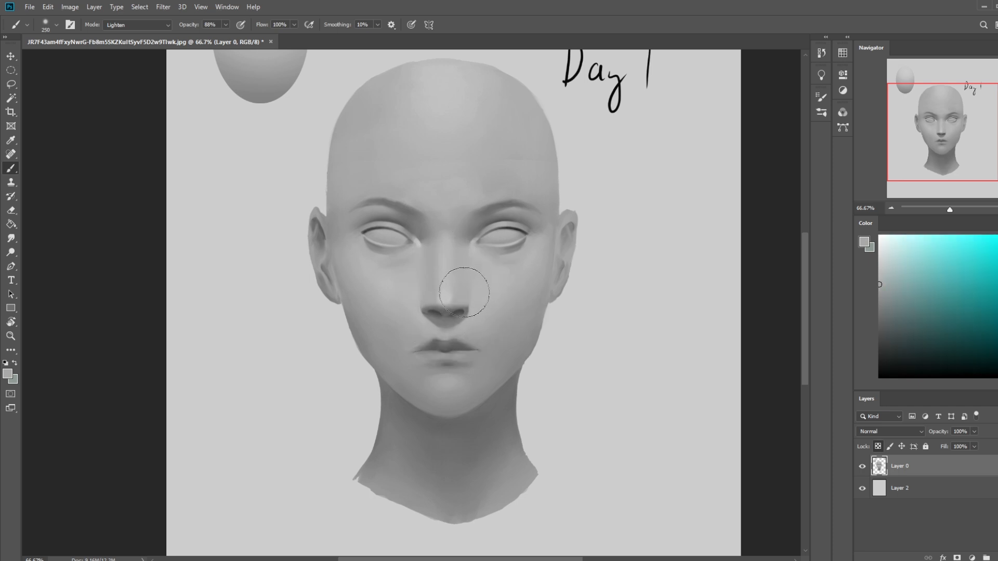
pyautogui.press(']')
pyautogui.press(']')
pyautogui.press(']')
pyautogui.press('1')
pyautogui.press('5')
pyautogui.press('z')
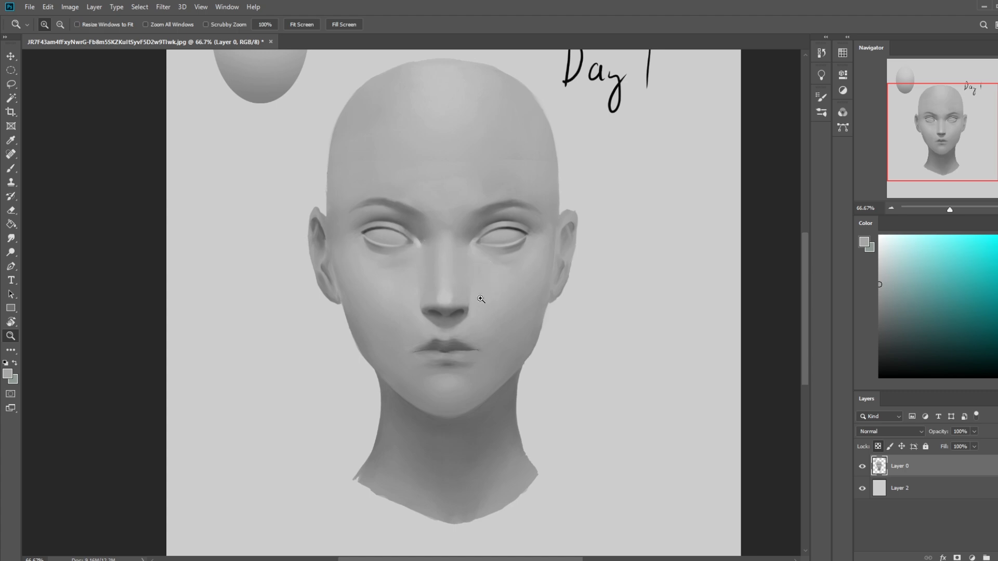
pyautogui.press('v')
pyautogui.press('b')
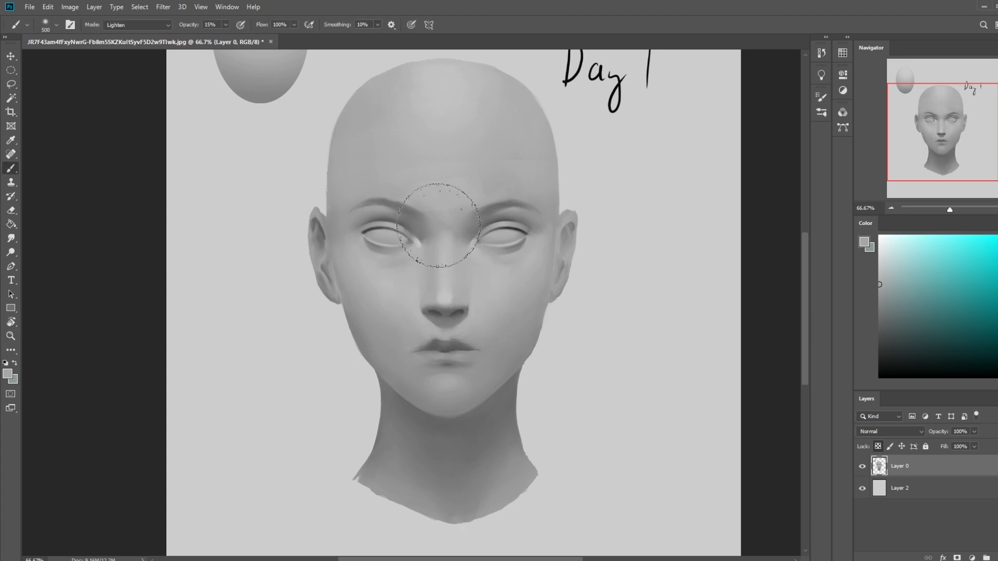
# - Add a new layer above the portrait and prepare a black soft brush in Normal mode for the nostrils
pyautogui.press('z')
pyautogui.moveTo(382, 270); pyautogui.dragTo(508, 357)
pyautogui.press('b')
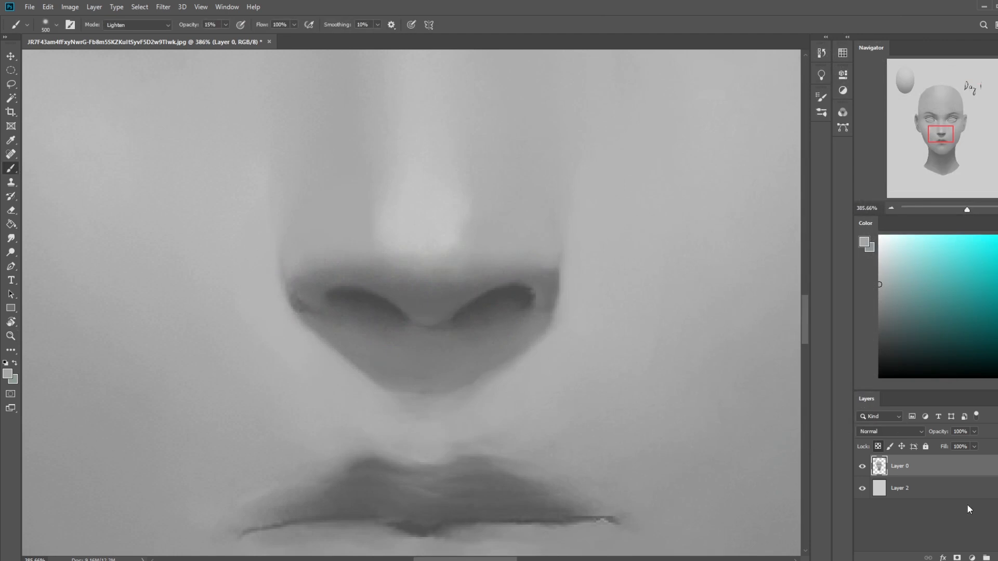
pyautogui.click(994, 558)
pyautogui.press('d')
pyautogui.press('[')
pyautogui.press('[')
pyautogui.press('[')
pyautogui.press('[')
pyautogui.press('[')
pyautogui.press('[')
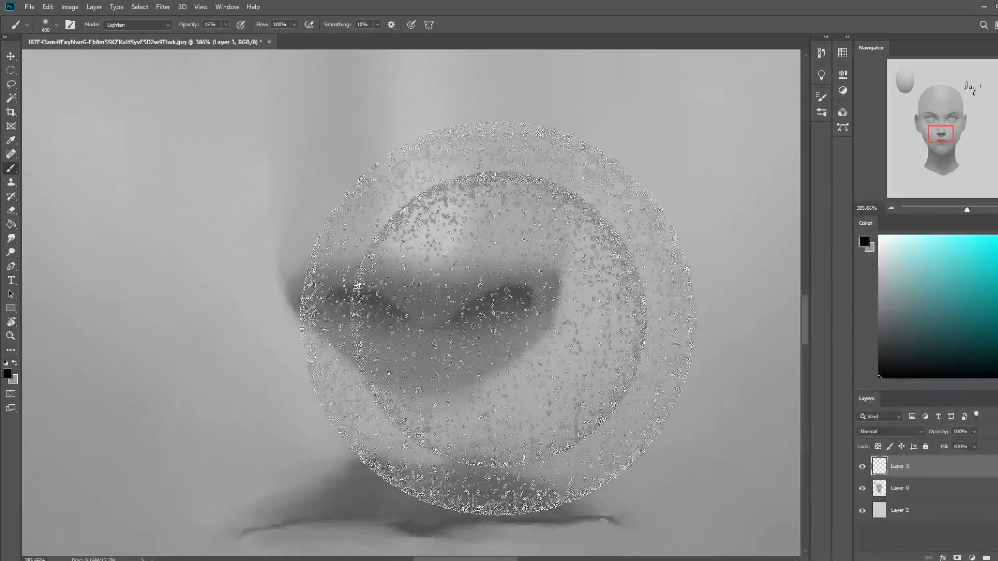
pyautogui.click(138, 24)
pyautogui.click(120, 27)
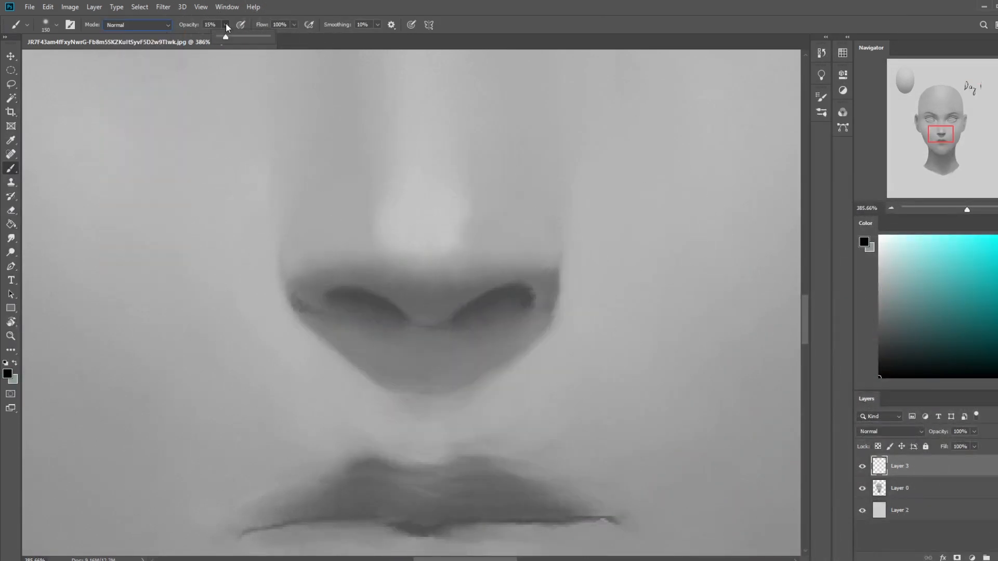
pyautogui.press('[')
pyautogui.press('[')
pyautogui.press('[')
pyautogui.moveTo(524, 293); pyautogui.dragTo(490, 282)
pyautogui.hotkey('ctrl', 'z')
# - Set the brush opacity to 18% and darken both nostrils with small soft black strokes on the new layer
pyautogui.click(224, 24)
pyautogui.click(185, 37)
pyautogui.press(']')
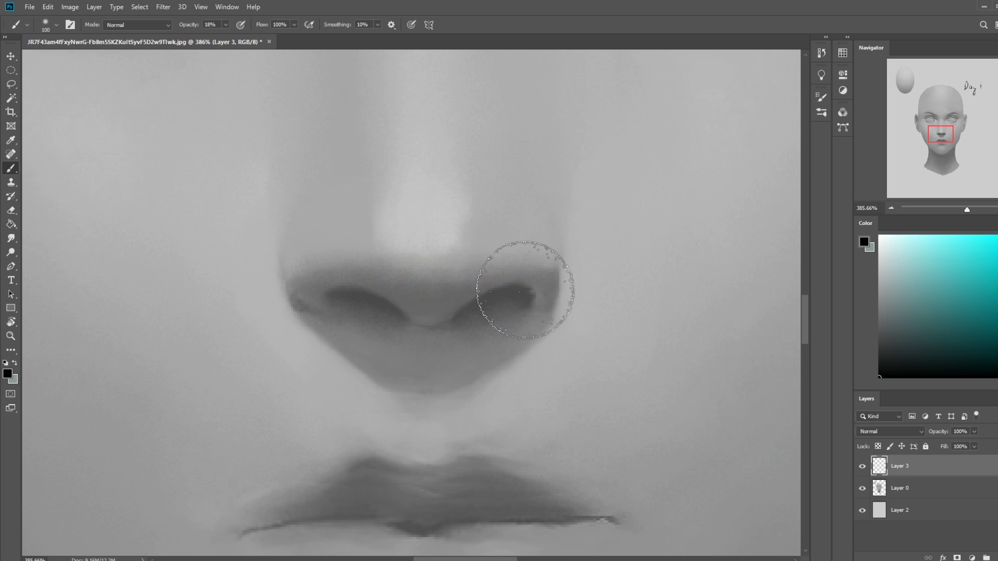
pyautogui.press('[')
pyautogui.press('[')
pyautogui.press('[')
pyautogui.press('[')
pyautogui.press('[')
pyautogui.press('[')
pyautogui.moveTo(513, 298); pyautogui.dragTo(474, 298)
pyautogui.press(']')
pyautogui.press(']')
pyautogui.press(']')
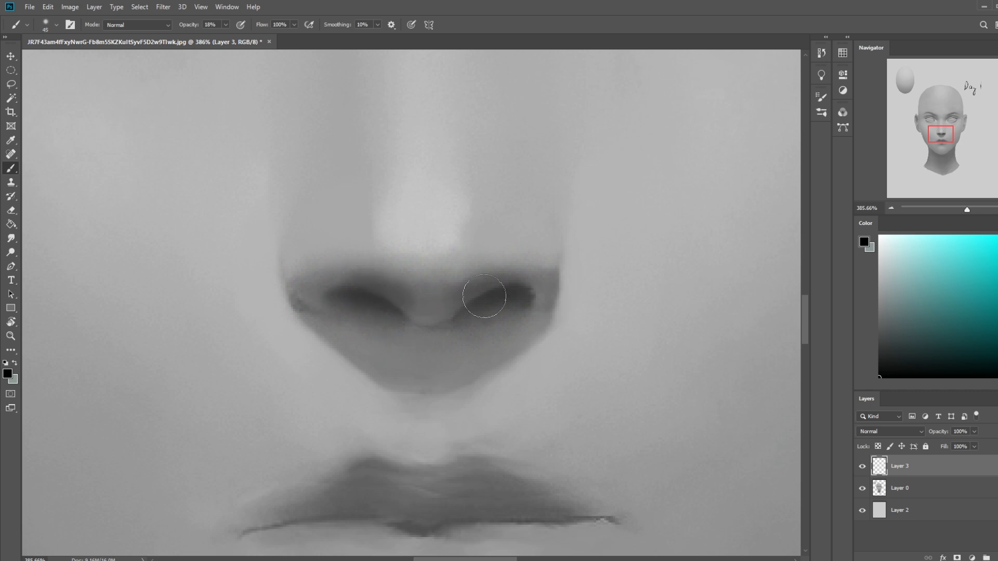
# - Erase the excess dark shading around the nostrils and the base of the nose with a small eraser
pyautogui.press('e')
pyautogui.press('[')
pyautogui.press('[')
pyautogui.press('[')
pyautogui.press('[')
pyautogui.press('[')
pyautogui.press('[')
pyautogui.press('[')
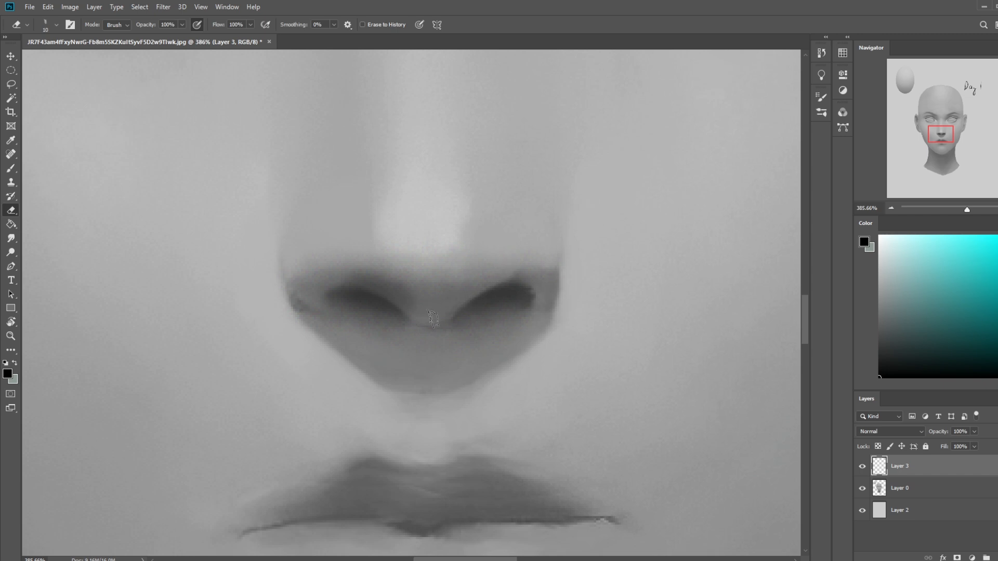
pyautogui.press(']')
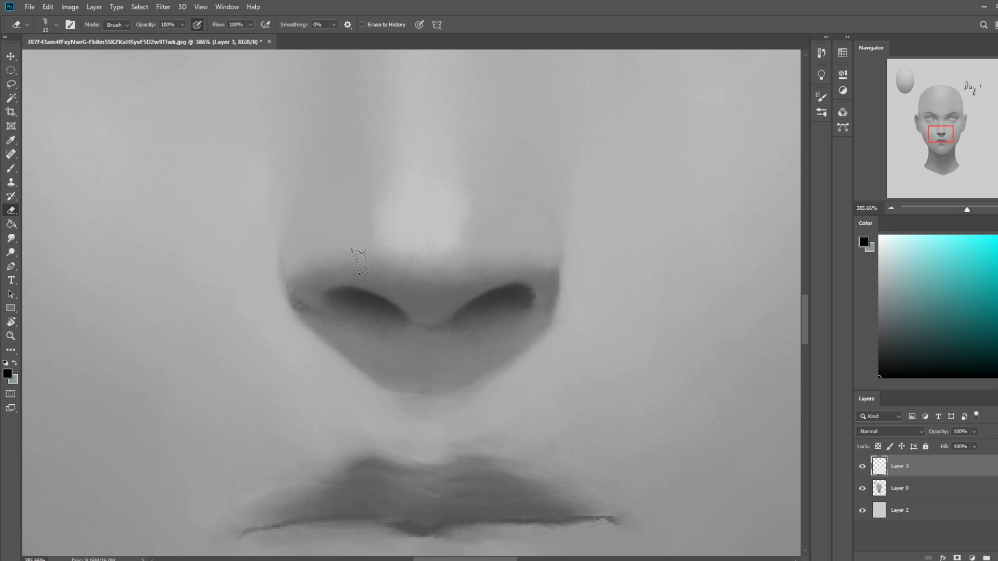
# - Compare the face with and without the nostril shading and merge Layer 3 down into the portrait layer
pyautogui.hotkey('ctrl', '0')
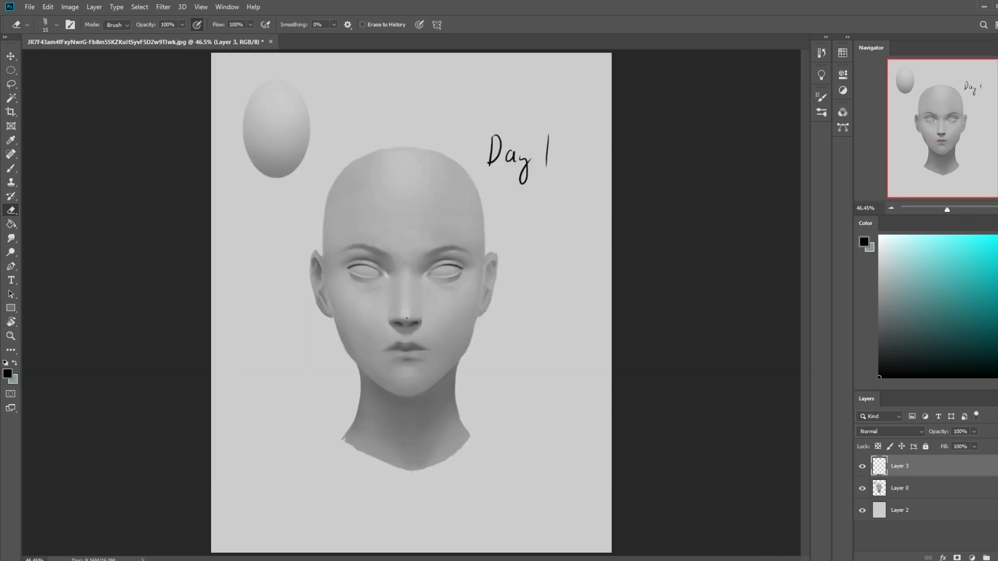
pyautogui.hotkey('ctrl', '+')
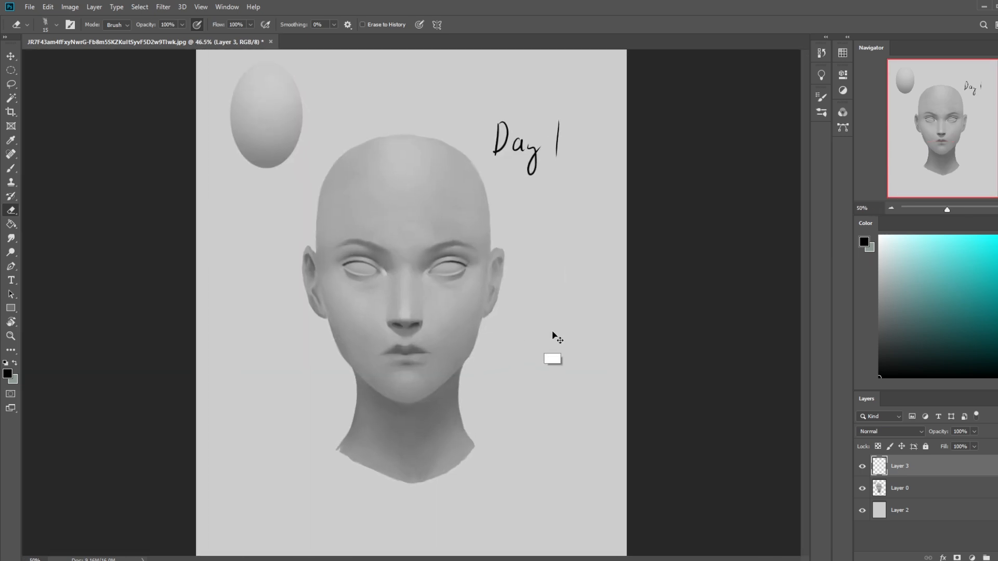
pyautogui.hotkey('ctrl', '+')
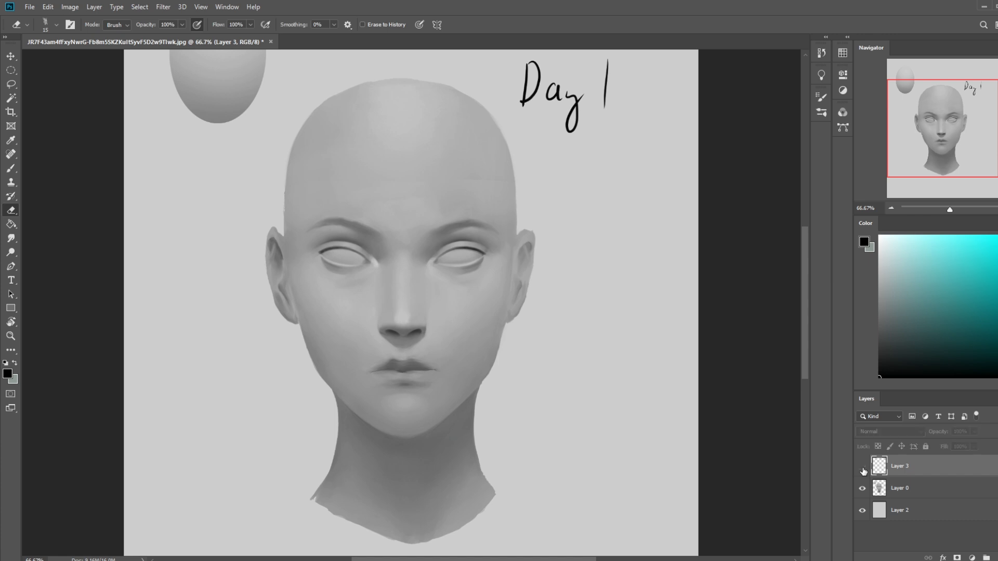
pyautogui.rightClick(900, 467)
pyautogui.click(934, 347)
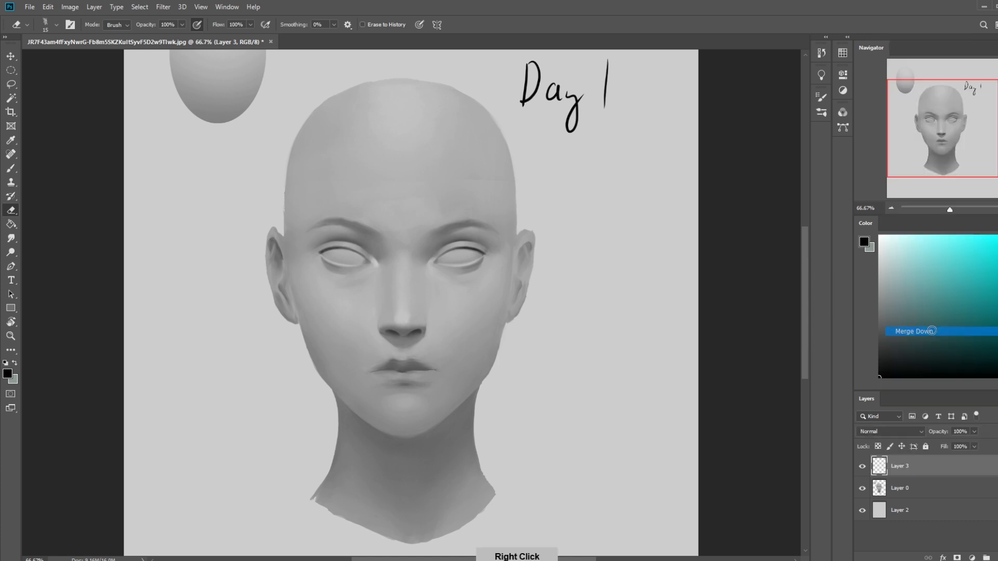
# - Sample a grey beside the nostril and set up the 80 px dry-oil brush at a very small size and 62% opacity
pyautogui.press('z')
pyautogui.moveTo(319, 301); pyautogui.dragTo(476, 370)
pyautogui.press('b')
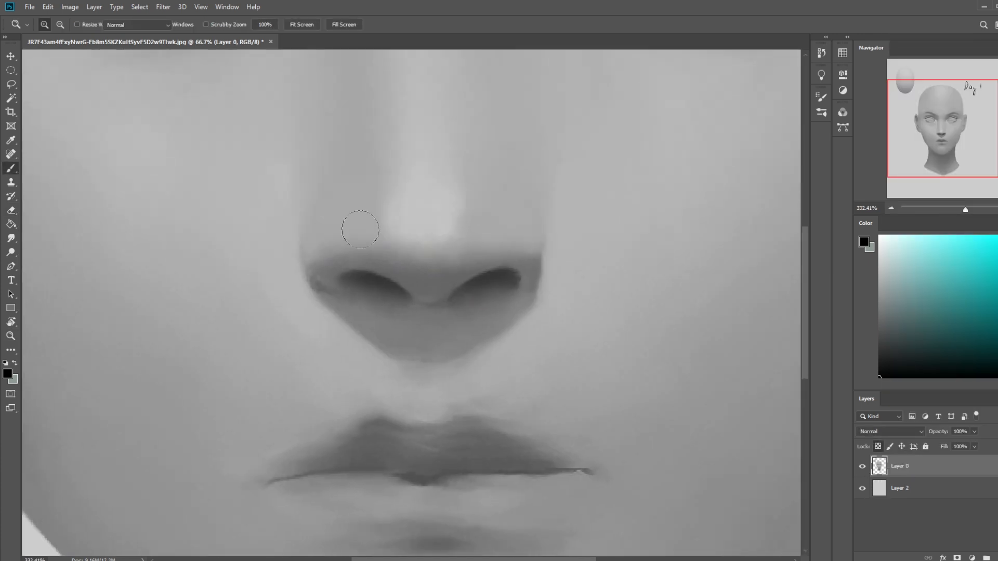
pyautogui.keyDown('alt'); pyautogui.click(525, 265); pyautogui.keyUp('alt')
pyautogui.rightClick(540, 275)
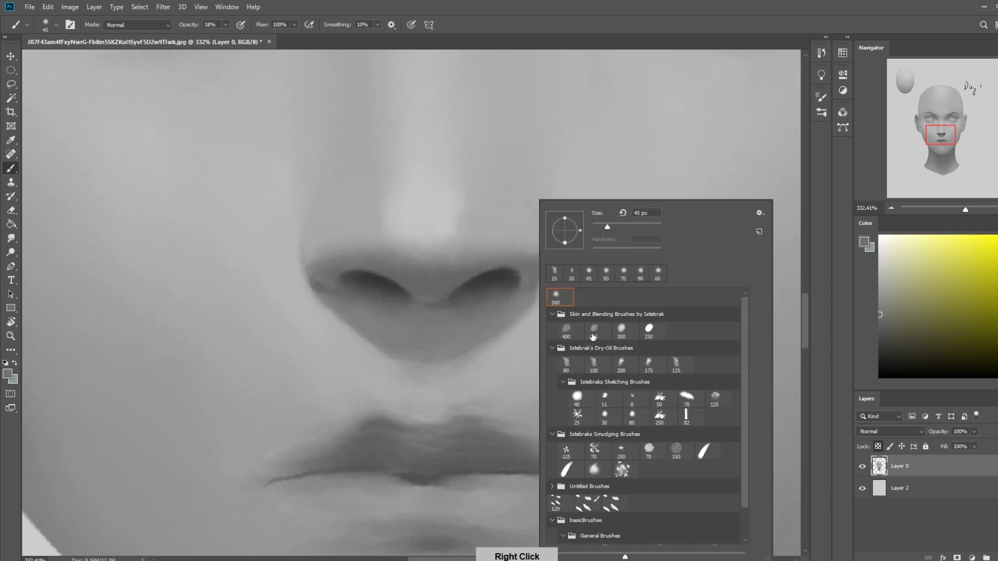
pyautogui.click(566, 365)
pyautogui.keyDown('alt'); pyautogui.click(455, 272); pyautogui.keyUp('alt')
pyautogui.press('[')
pyautogui.press('[')
pyautogui.press('[')
pyautogui.press('[')
pyautogui.press('[')
pyautogui.press('[')
pyautogui.press('[')
pyautogui.press('[')
pyautogui.press('[')
pyautogui.press('[')
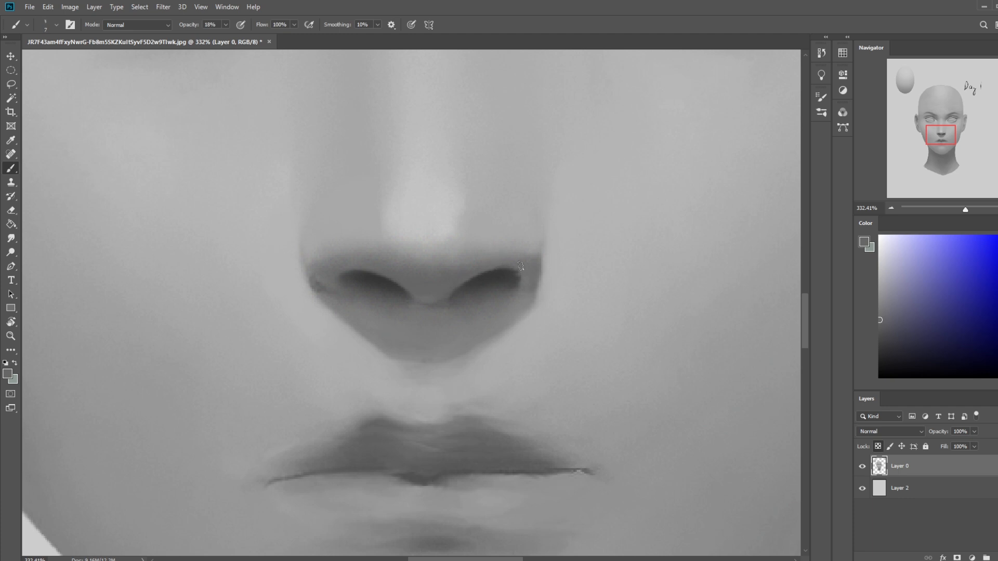
pyautogui.moveTo(226, 24); pyautogui.dragTo(240, 40)
# - Refine the nostril contours and clean up the outer edges of the nose wings with sampled greys and a tiny brush
pyautogui.click(486, 264)
pyautogui.keyDown('alt'); pyautogui.click(379, 269); pyautogui.keyUp('alt')
pyautogui.press(']')
pyautogui.press(']')
pyautogui.press('[')
pyautogui.keyDown('alt'); pyautogui.click(350, 276); pyautogui.keyUp('alt')
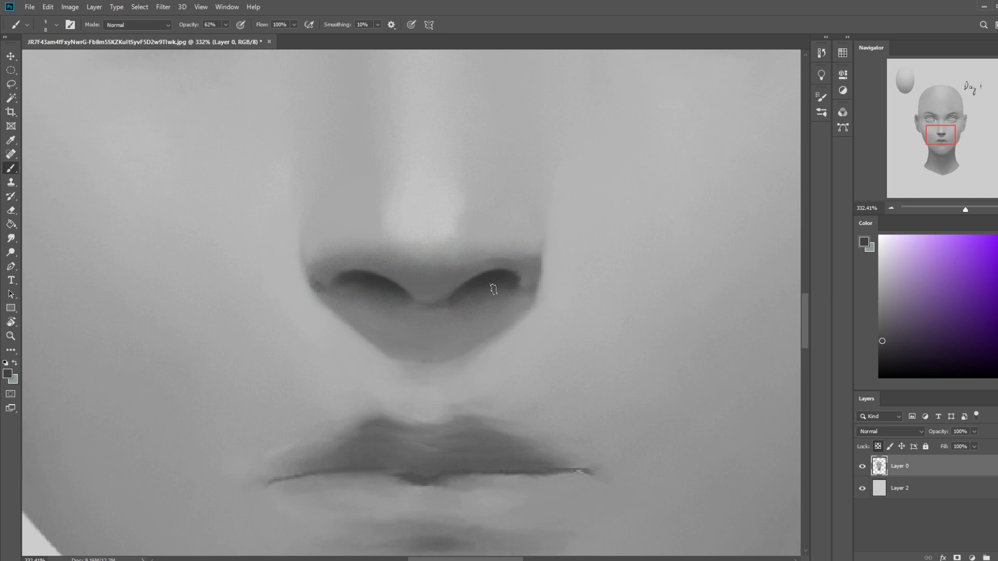
pyautogui.keyDown('alt'); pyautogui.click(319, 278); pyautogui.keyUp('alt')
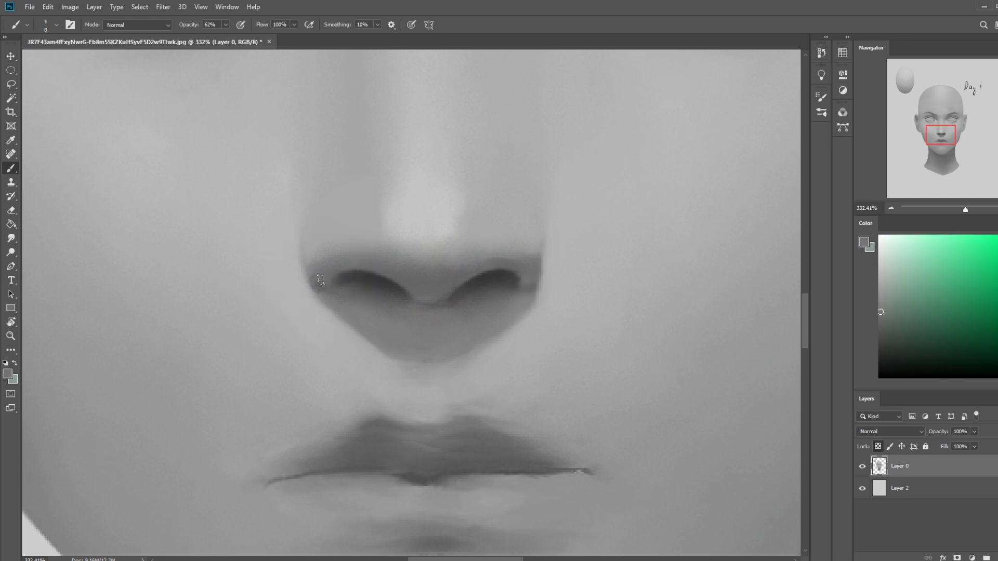
pyautogui.keyDown('alt'); pyautogui.click(307, 282); pyautogui.keyUp('alt')
# - Smudge the edge of the shadow beneath the nose at 6% strength to soften it
pyautogui.click(10, 242)
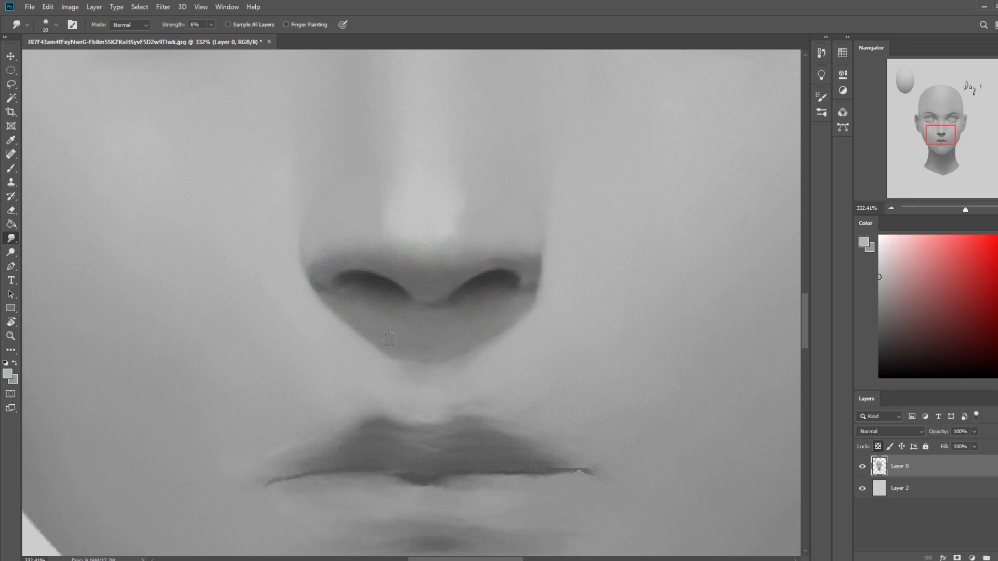
pyautogui.moveTo(461, 359)
pyautogui.mouseDown()
pyautogui.moveTo(428, 367)
pyautogui.moveTo(521, 318)
pyautogui.moveTo(386, 367)
pyautogui.moveTo(531, 318)
pyautogui.moveTo(346, 368)
pyautogui.moveTo(428, 373)
pyautogui.mouseUp()
pyautogui.hotkey('ctrl', '-')
pyautogui.hotkey('ctrl', '-')
pyautogui.hotkey('ctrl', '-')
pyautogui.hotkey('ctrl', '-')
pyautogui.hotkey('ctrl', '-')
pyautogui.hotkey('ctrl', '-')
pyautogui.hotkey('ctrl', '-')
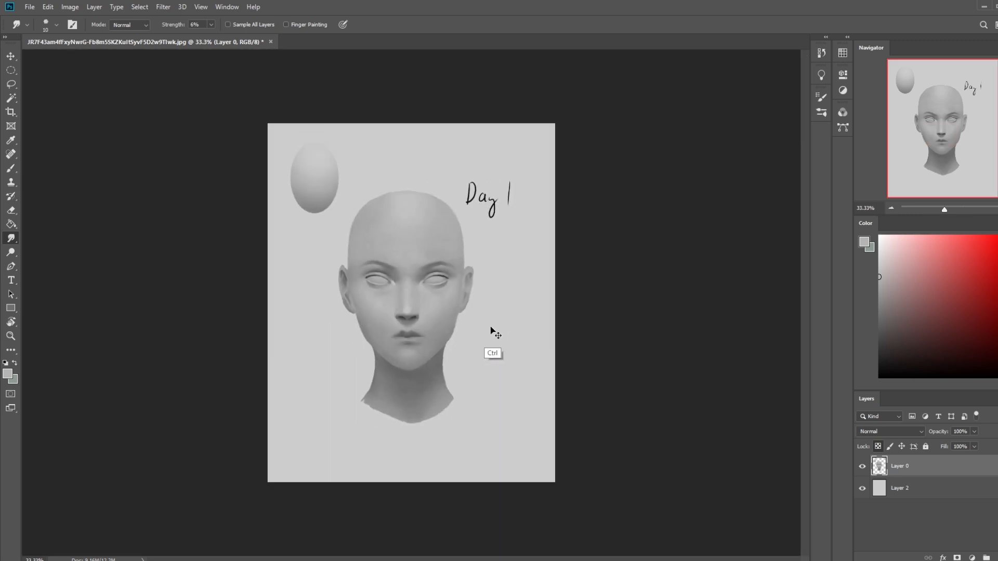
pyautogui.hotkey('ctrl', '+')
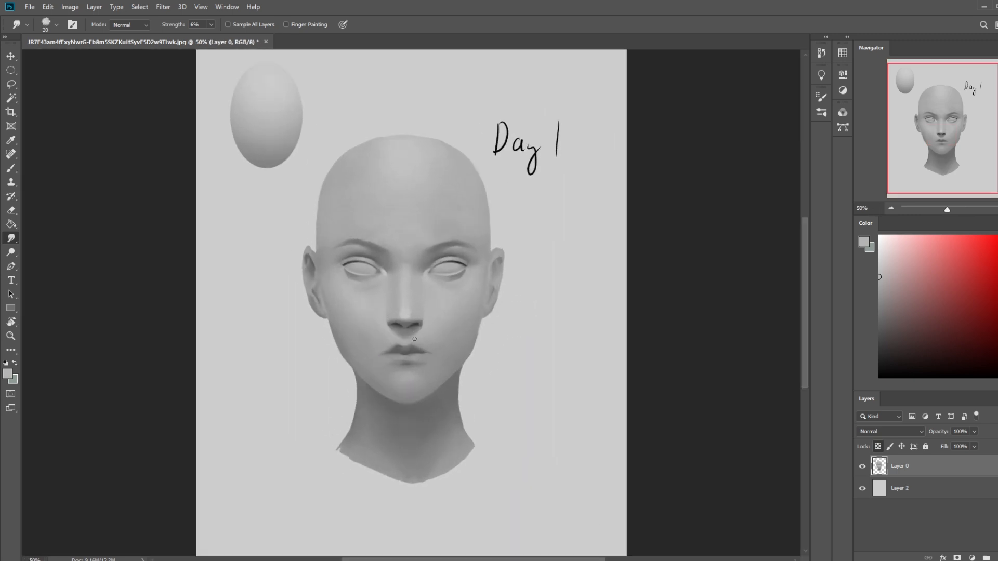
# - Sample a light skin grey and switch to the 500 px soft round brush, reduced to size 100
pyautogui.press('b')
pyautogui.keyDown('alt'); pyautogui.click(526, 298); pyautogui.keyUp('alt')
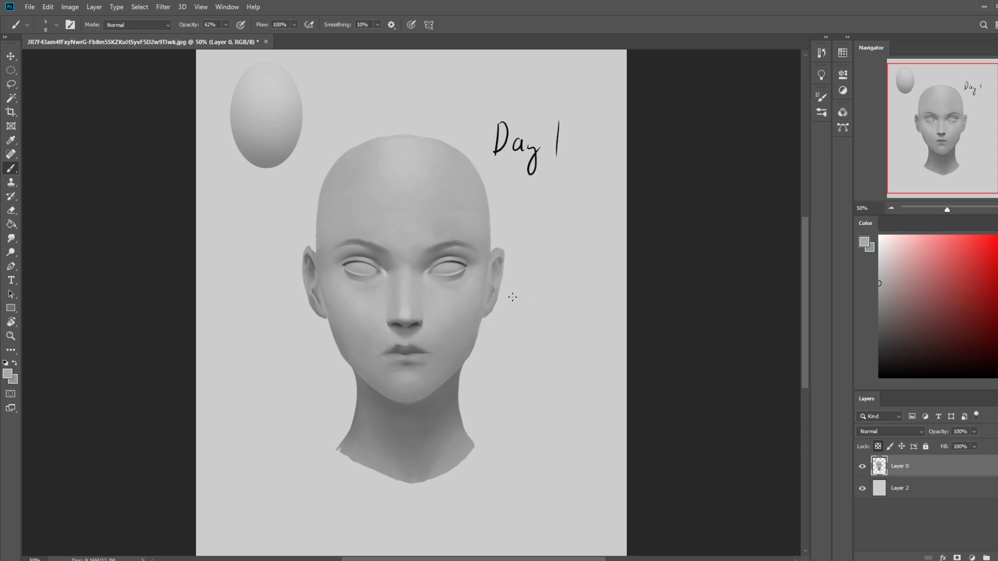
pyautogui.rightClick(394, 313)
pyautogui.click(426, 298)
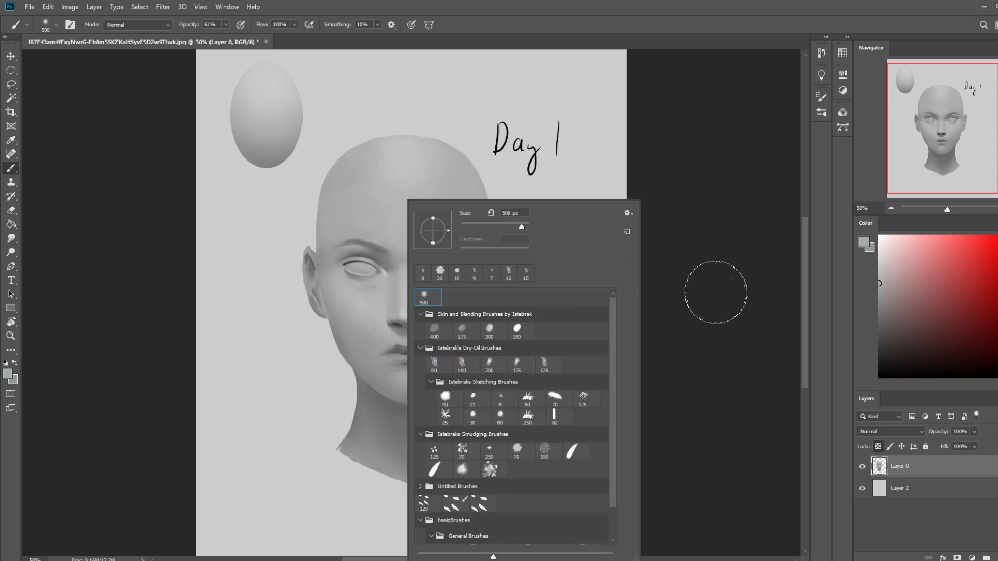
pyautogui.click(707, 289)
pyautogui.press('[')
pyautogui.press('[')
pyautogui.press('[')
pyautogui.press('[')
pyautogui.press('[')
pyautogui.press('[')
pyautogui.press('[')
pyautogui.press('[')
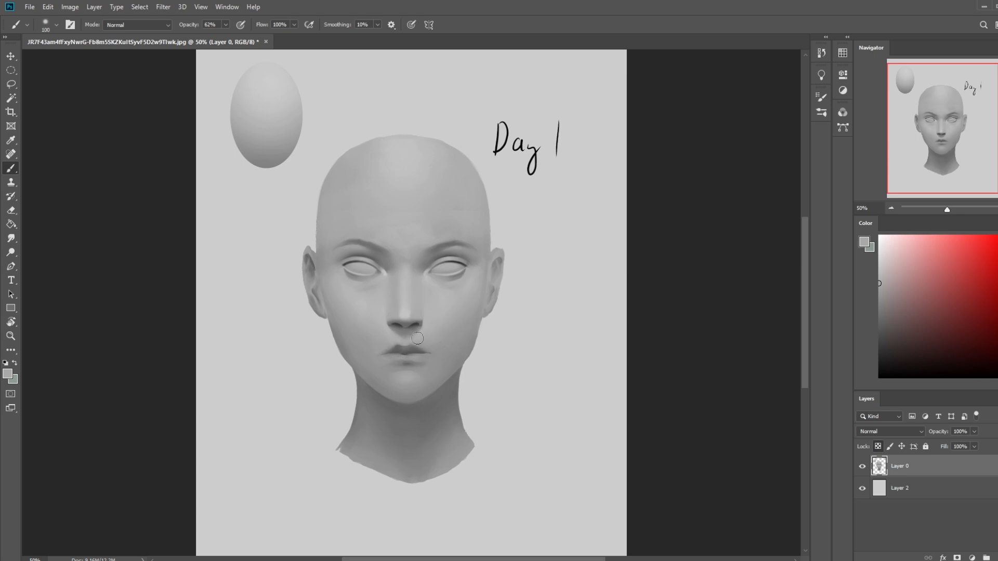
# - Paint over the peaks of the upper lip and reshade the mouth with sampled greys, lowering the brush opacity to 43%
pyautogui.keyDown('alt'); pyautogui.click(423, 342); pyautogui.keyUp('alt')
pyautogui.press(']')
pyautogui.keyDown('alt'); pyautogui.click(417, 348); pyautogui.keyUp('alt')
pyautogui.keyDown('alt'); pyautogui.click(426, 339); pyautogui.keyUp('alt')
pyautogui.press(']')
pyautogui.press(']')
pyautogui.moveTo(423, 343); pyautogui.dragTo(419, 341)
pyautogui.keyDown('alt'); pyautogui.click(405, 314); pyautogui.keyUp('alt')
pyautogui.keyDown('alt'); pyautogui.click(415, 366); pyautogui.keyUp('alt')
pyautogui.press(']')
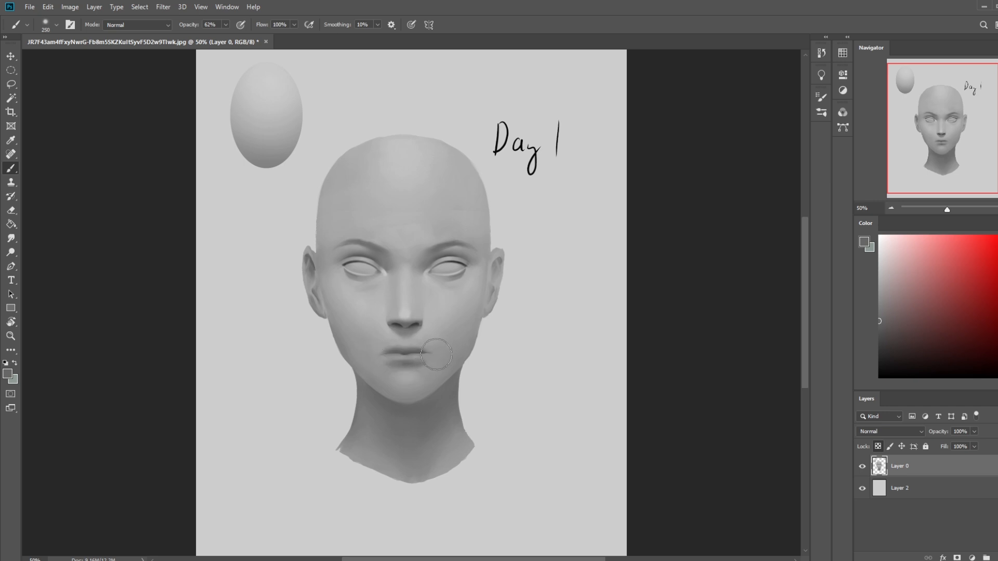
pyautogui.keyDown('alt'); pyautogui.click(406, 313); pyautogui.keyUp('alt')
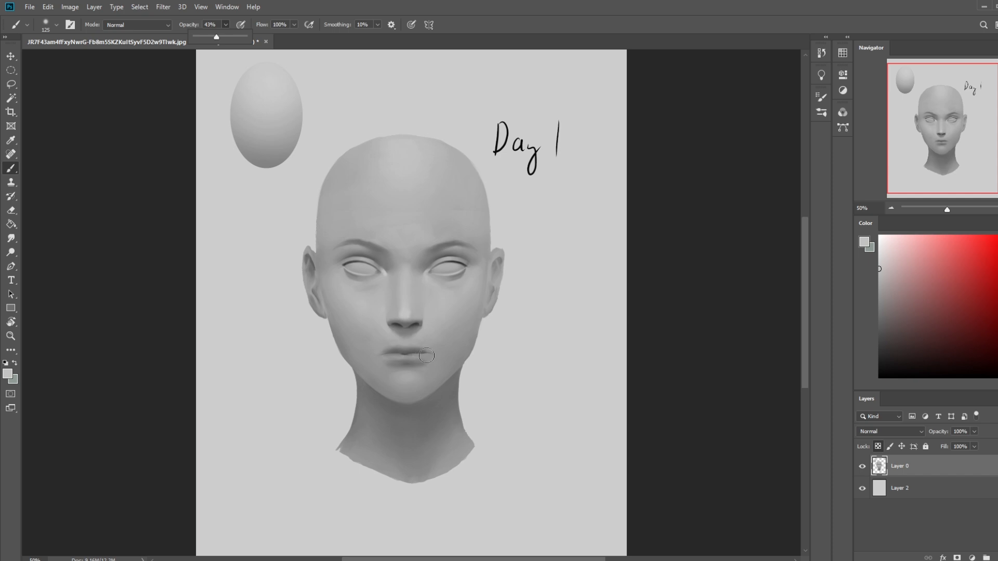
# - Blend the repainted lips with a small Smudge brush
pyautogui.click(11, 238)
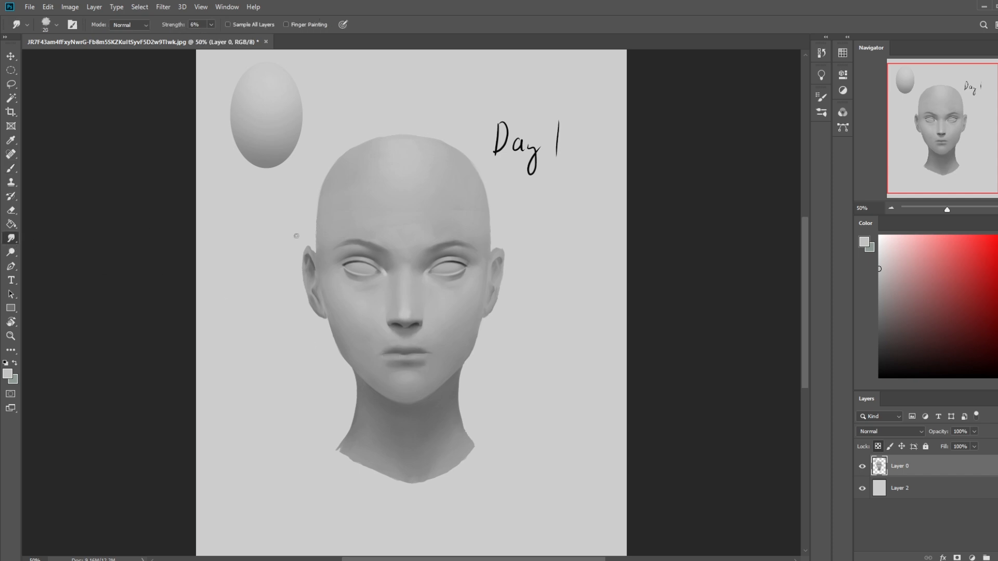
pyautogui.press('[')
pyautogui.scroll(2, 426, 359)
# - Switch to the 80 px dry-oil brush, set its opacity to 70% and reduce it to size 15 for the lips
pyautogui.press('b')
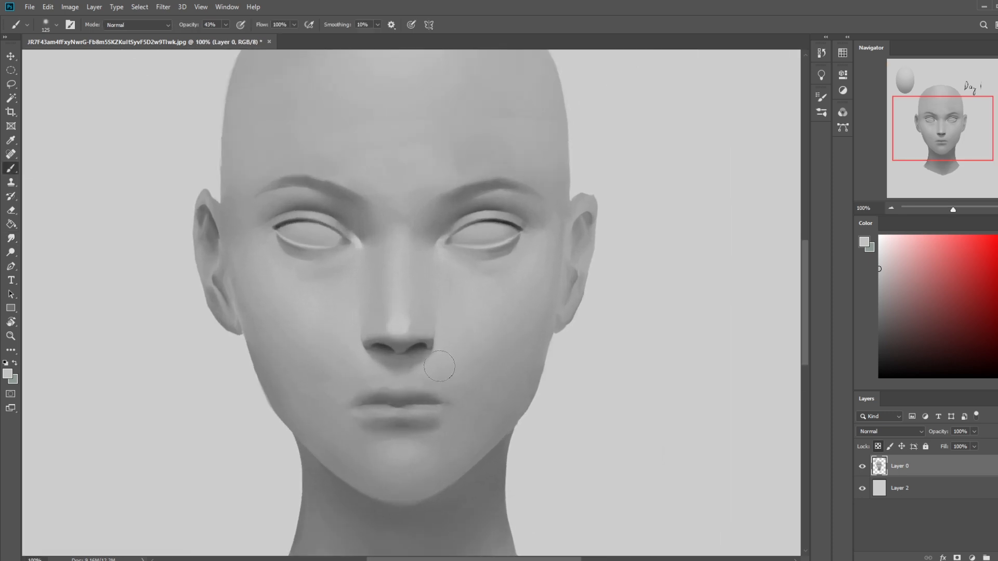
pyautogui.rightClick(458, 324)
pyautogui.click(513, 363)
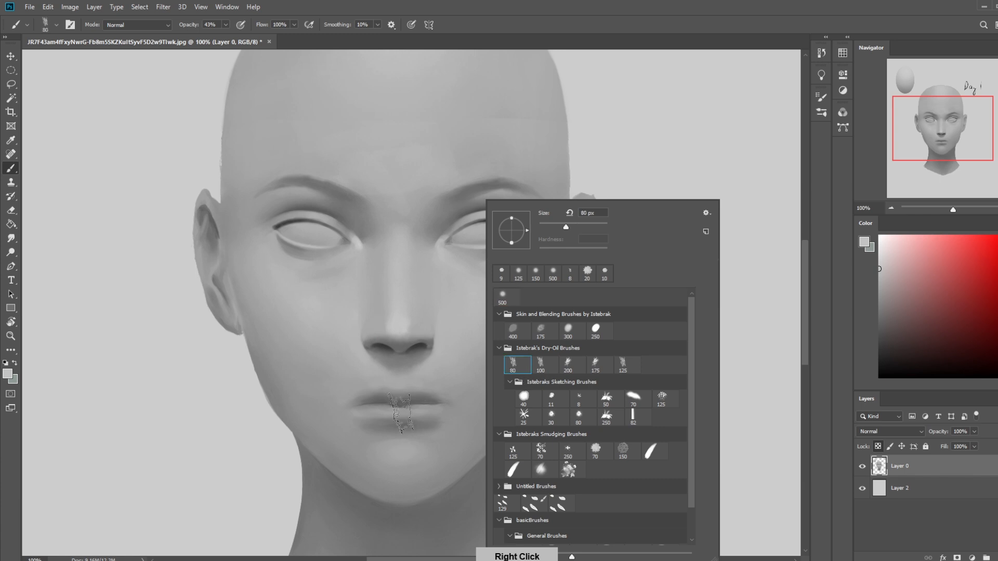
pyautogui.click(415, 437)
pyautogui.click(225, 25)
pyautogui.moveTo(228, 36); pyautogui.dragTo(240, 38)
pyautogui.press('[')
pyautogui.press('[')
pyautogui.press('[')
pyautogui.press('[')
pyautogui.press('[')
pyautogui.press('[')
pyautogui.press('[')
pyautogui.press('[')
pyautogui.press('[')
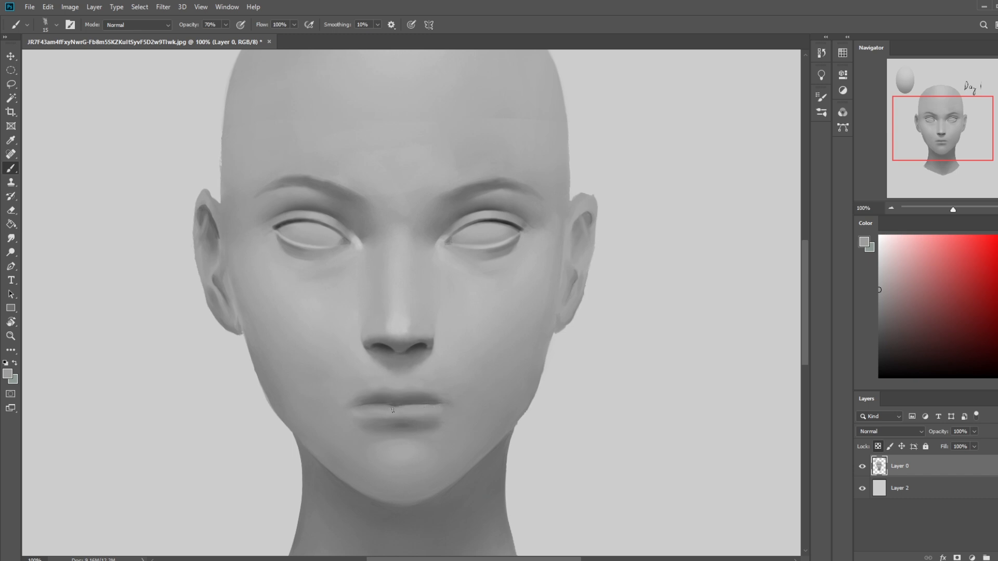
# - Sample skin and dark nostril tones and redefine the line between the lips with a smaller brush
pyautogui.press(']')
pyautogui.press('alt')
pyautogui.keyDown('alt'); pyautogui.click(402, 377); pyautogui.keyUp('alt')
pyautogui.keyDown('alt'); pyautogui.click(421, 342); pyautogui.keyUp('alt')
pyautogui.press('[')
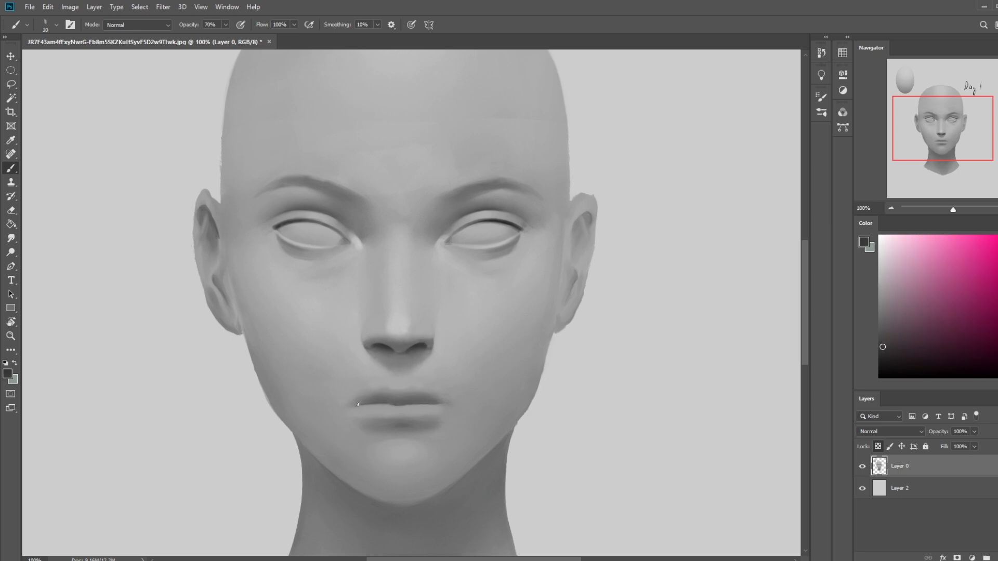
# - Extend and darken both corners of the mouth with short strokes in the sampled dark grey
pyautogui.moveTo(356, 403); pyautogui.dragTo(349, 407)
pyautogui.press(']')
pyautogui.press(']')
pyautogui.press('[')
pyautogui.moveTo(443, 402); pyautogui.dragTo(448, 404)
pyautogui.hotkey('ctrl', '0')
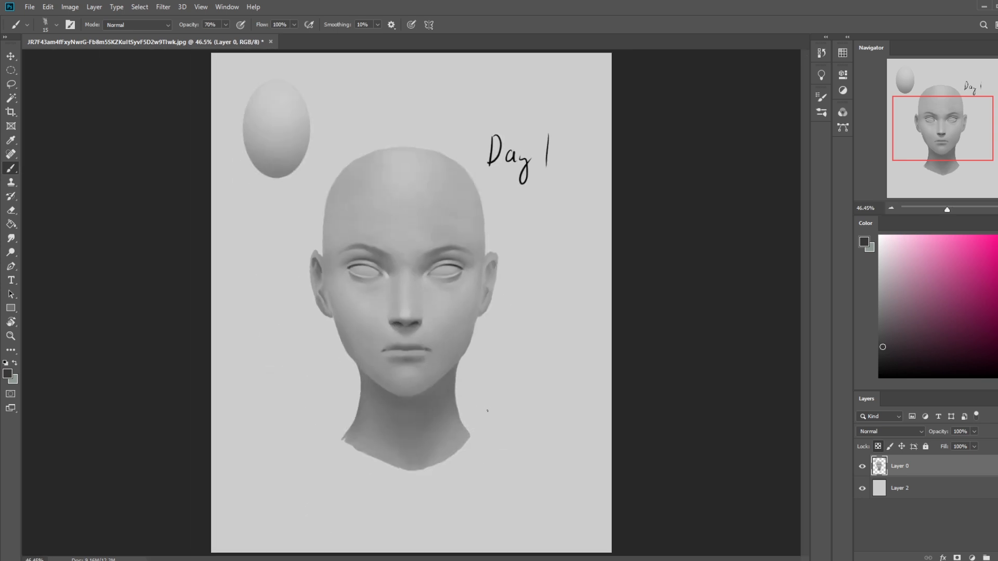
pyautogui.press('[')
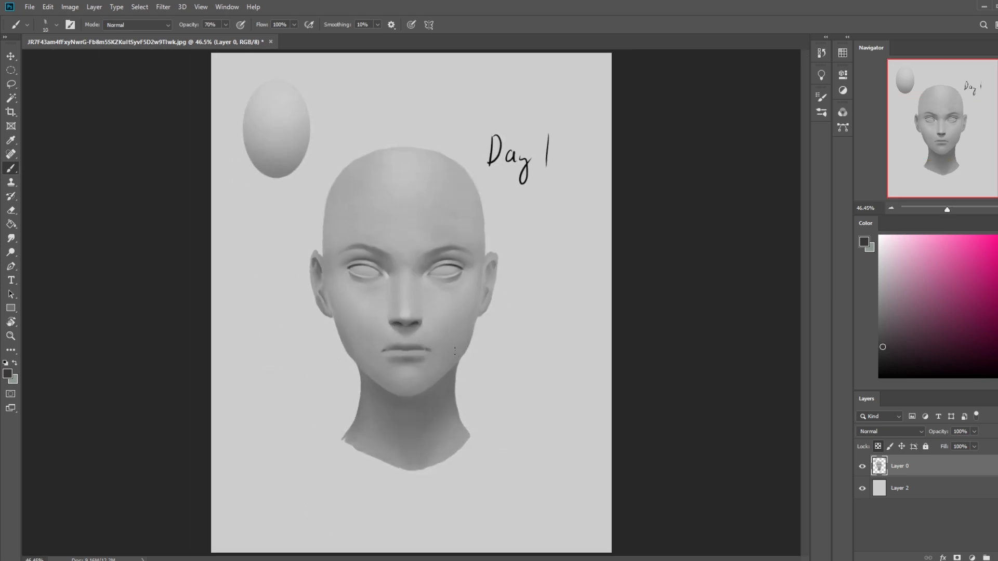
pyautogui.hotkey('ctrl', '+')
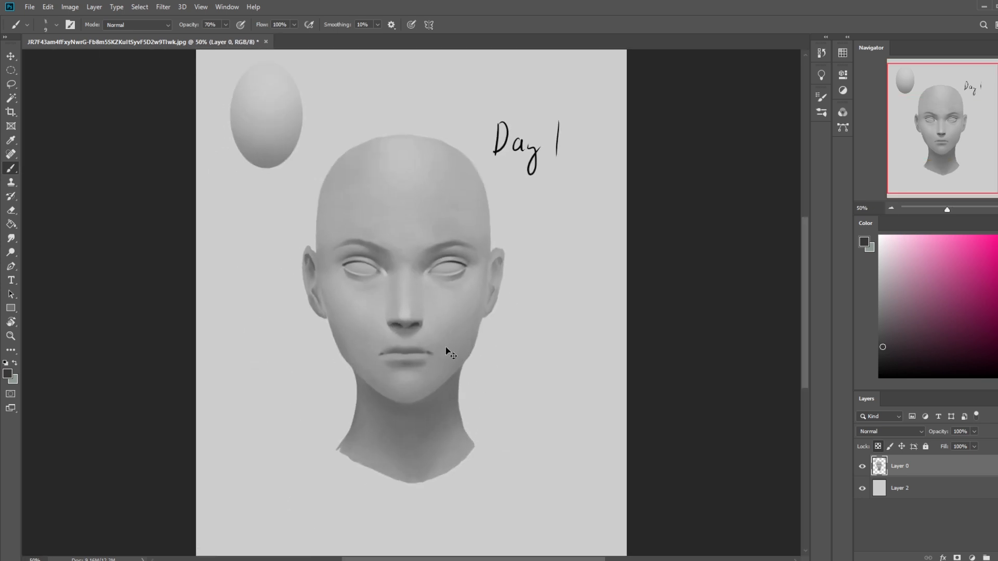
pyautogui.hotkey('ctrl', '+')
pyautogui.press(']')
pyautogui.press(']')
# - Soften the mouth corners and lip edges with the Smudge tool at 6% strength, enlarging it gradually to size 25
pyautogui.click(11, 238)
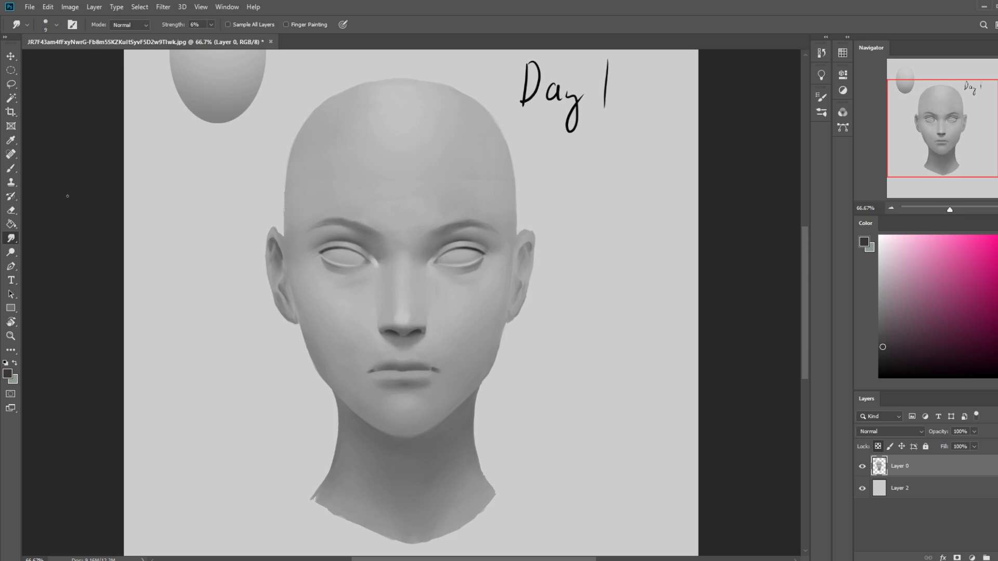
pyautogui.press(']')
pyautogui.press(']')
pyautogui.press('[')
pyautogui.press(']')
pyautogui.press('[')
pyautogui.press(']')
pyautogui.press(']')
pyautogui.press(']')
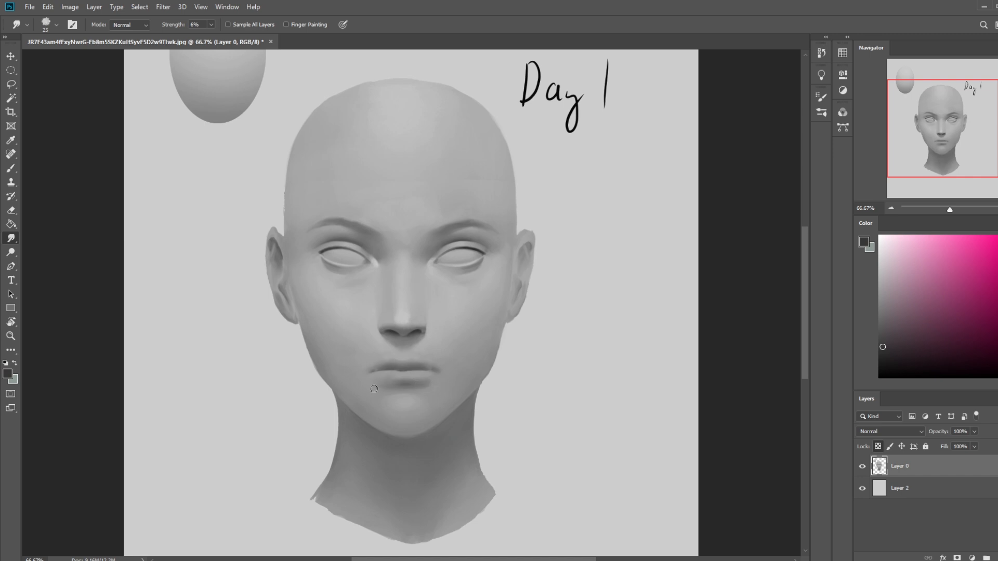
# - Undo the last two smudges and retouch both mouth corners with the 15 px brush in sampled grey tones
pyautogui.hotkey('ctrl', '-')
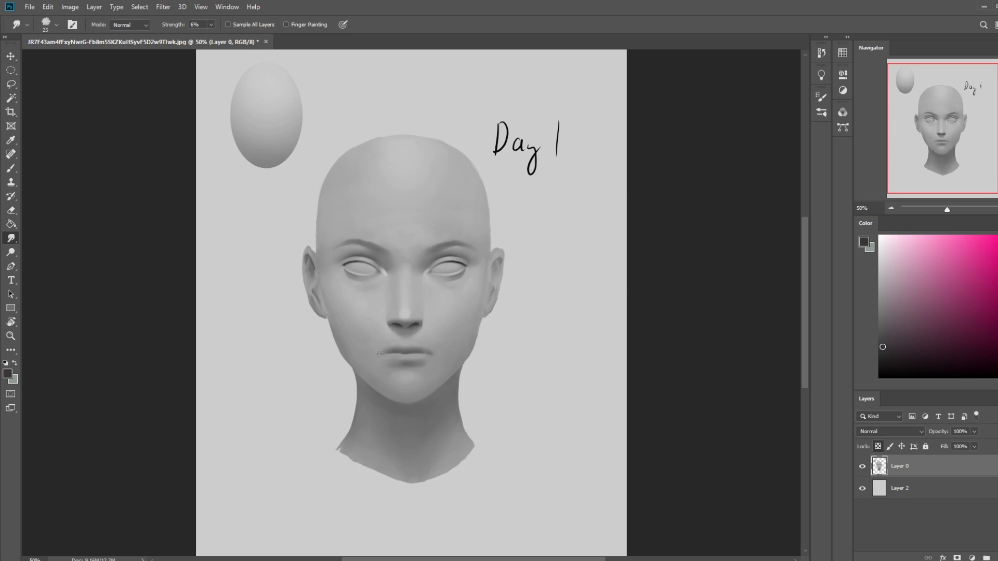
pyautogui.hotkey('ctrl', 'z')
pyautogui.hotkey('ctrl', 'z')
pyautogui.press('b')
pyautogui.keyDown('alt'); pyautogui.click(388, 352); pyautogui.keyUp('alt')
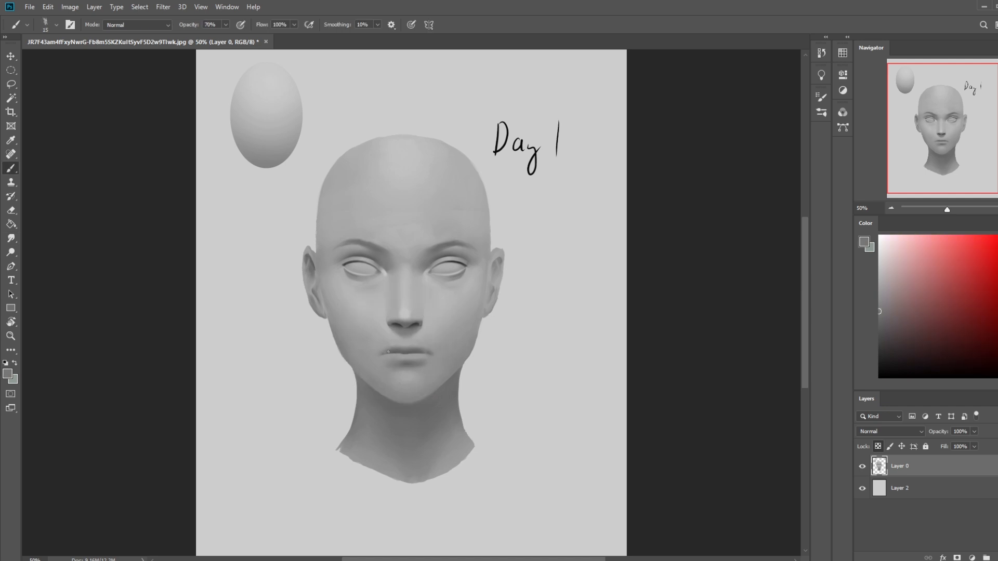
pyautogui.keyDown('alt'); pyautogui.click(423, 351); pyautogui.keyUp('alt')
# - Switch to a soft round brush, sample a tone above the upper lip and reduce the brush size
pyautogui.rightClick(451, 314)
pyautogui.click(468, 297)
pyautogui.click(759, 246)
pyautogui.keyDown('alt'); pyautogui.click(420, 345); pyautogui.keyUp('alt')
pyautogui.press('[')
pyautogui.press('[')
pyautogui.press('[')
pyautogui.press('[')
pyautogui.press('[')
# - Set the soft brush to 72% opacity and 250 px, and sample dark grey tones from the lip line and nostrils
pyautogui.click(225, 24)
pyautogui.click(226, 37)
pyautogui.keyDown('alt'); pyautogui.click(425, 324); pyautogui.keyUp('alt')
pyautogui.keyDown('alt'); pyautogui.click(399, 350); pyautogui.keyUp('alt')
pyautogui.press(']')
pyautogui.press(']')
pyautogui.keyDown('alt'); pyautogui.click(412, 332); pyautogui.keyUp('alt')
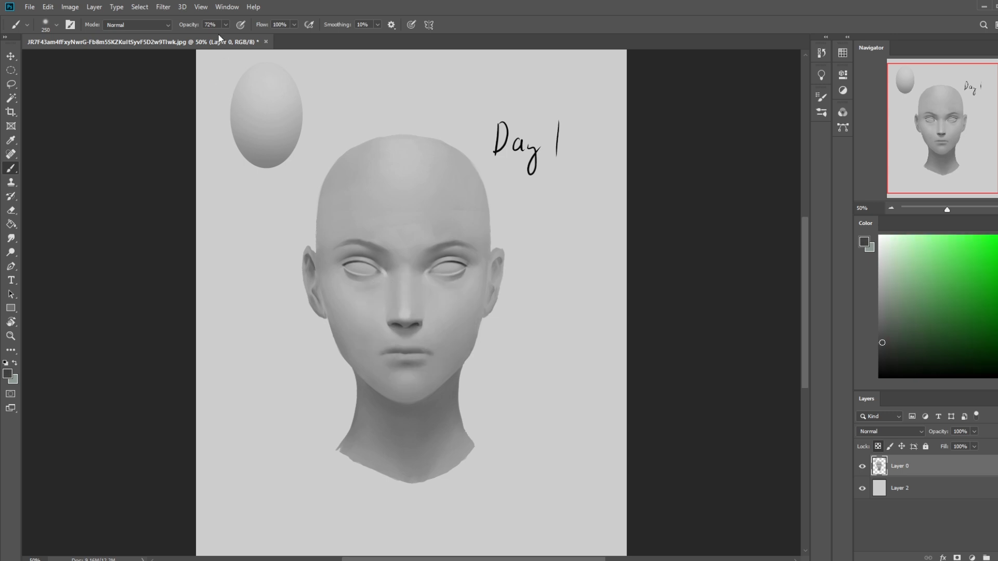
# - Change the brush blending mode to Darken and lower its opacity to 13%
pyautogui.click(141, 26)
pyautogui.click(141, 35)
pyautogui.click(152, 28)
pyautogui.click(133, 75)
pyautogui.click(226, 25)
pyautogui.click(201, 36)
pyautogui.click(168, 96)
pyautogui.press(']')
pyautogui.press(']')
pyautogui.press('[')
pyautogui.click(226, 25)
pyautogui.moveTo(224, 37); pyautogui.dragTo(219, 37)
# - Shade softly around the mouth while adjusting the brush size, and blend it with the Smudge tool at size 15
pyautogui.click(161, 100)
pyautogui.press(']')
pyautogui.press('[')
pyautogui.press('[')
pyautogui.press('[')
pyautogui.press('[')
pyautogui.press('[')
pyautogui.press('[')
pyautogui.press('[')
pyautogui.press('[')
pyautogui.press(']')
pyautogui.press('[')
pyautogui.press('[')
pyautogui.press('[')
pyautogui.click(11, 238)
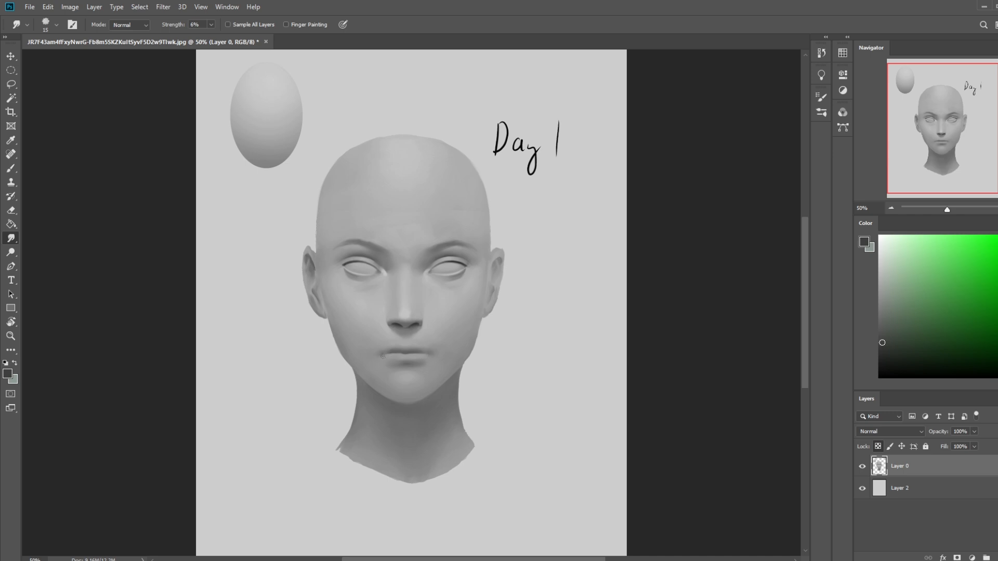
pyautogui.hotkey('ctrl', '+')
pyautogui.hotkey('ctrl', '+')
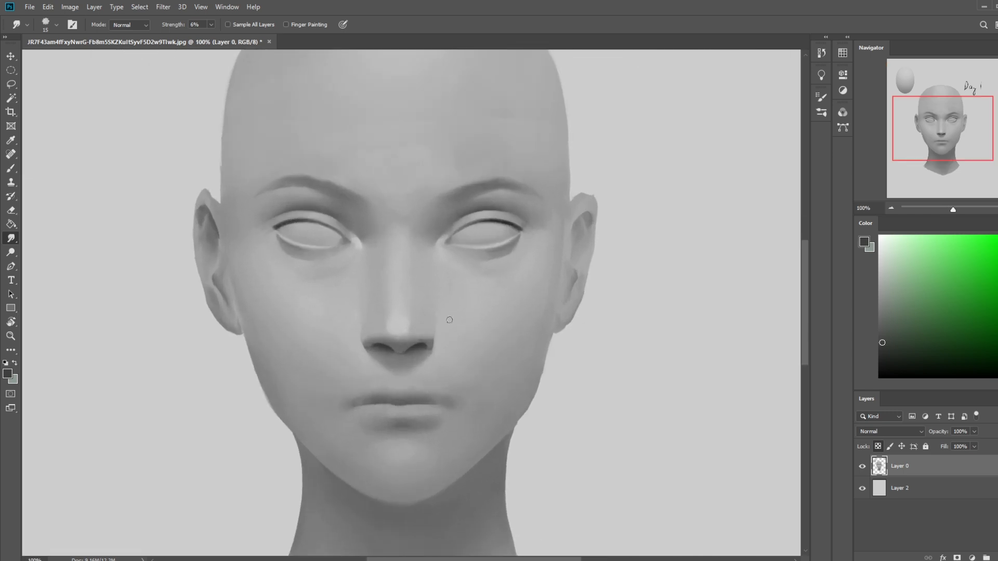
# - Sample the upper lip tone, switch back to the dry-oil brush and reduce it to size 20
pyautogui.press('b')
pyautogui.keyDown('alt'); pyautogui.click(417, 391); pyautogui.keyUp('alt')
pyautogui.rightClick(522, 271)
pyautogui.click(560, 365)
pyautogui.keyDown('alt'); pyautogui.click(410, 400); pyautogui.keyUp('alt')
pyautogui.press('[')
pyautogui.press('[')
pyautogui.press('[')
pyautogui.press('[')
pyautogui.press('[')
pyautogui.press('[')
pyautogui.press('[')
pyautogui.press('[')
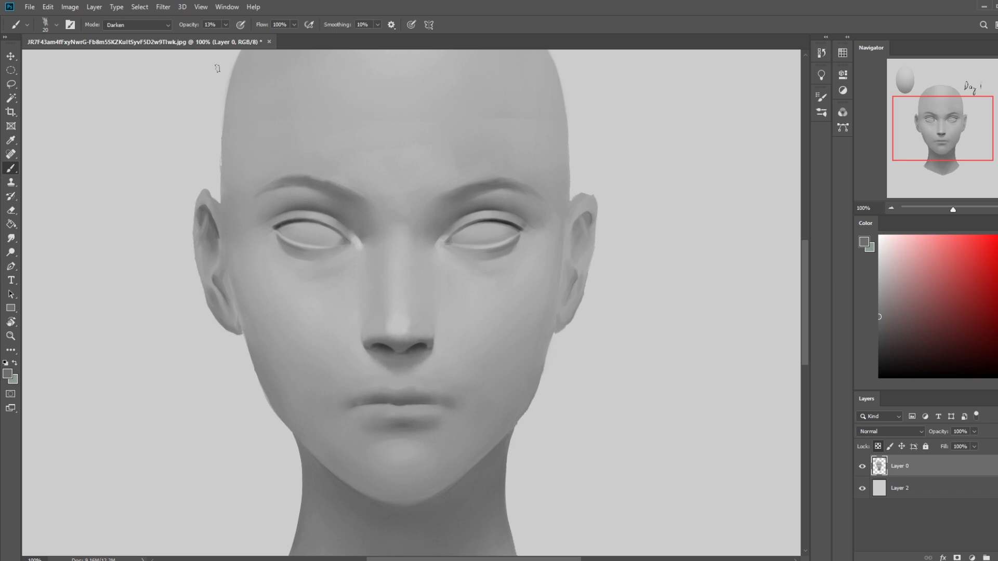
# - Return the brush to Normal mode at 28% opacity and retouch the upper lip with tones sampled around it
pyautogui.click(159, 25)
pyautogui.click(151, 31)
pyautogui.click(225, 26)
pyautogui.click(232, 37)
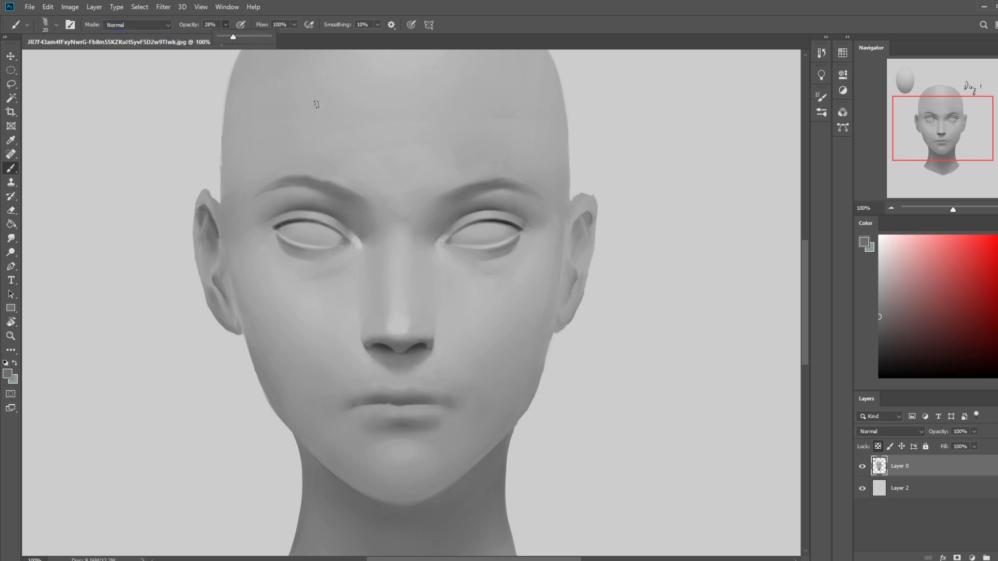
pyautogui.keyDown('alt'); pyautogui.click(419, 391); pyautogui.keyUp('alt')
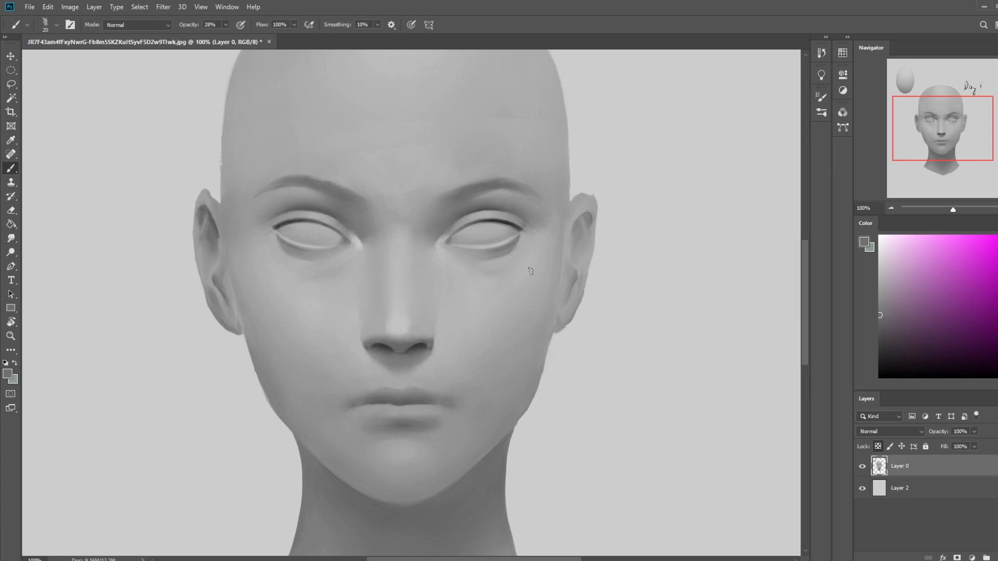
pyautogui.keyDown('alt'); pyautogui.click(417, 378); pyautogui.keyUp('alt')
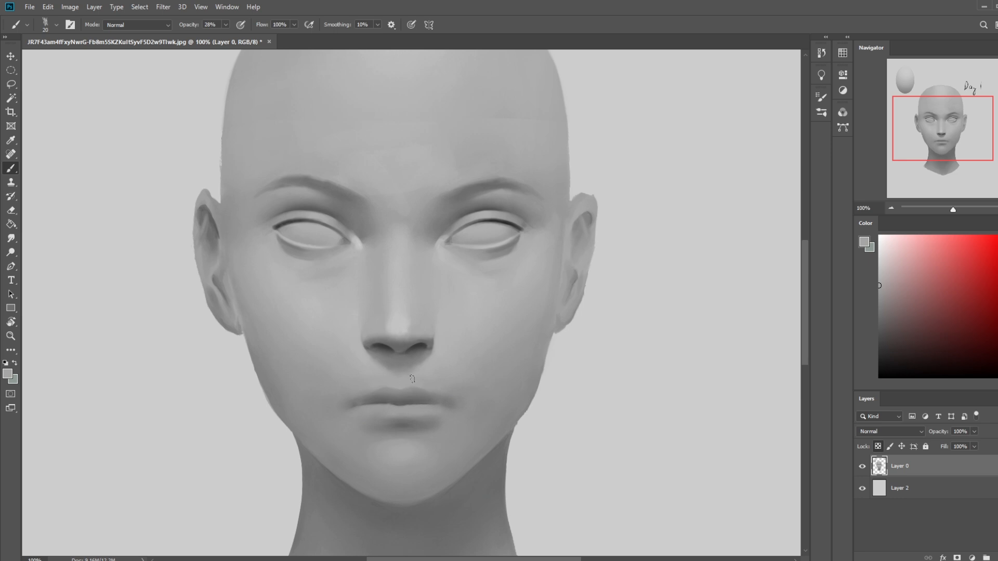
# - Choose near-white and paint a thin highlight along the upper edge of the upper lip with a much smaller brush
pyautogui.click(880, 241)
pyautogui.press('[')
pyautogui.press('[')
pyautogui.press('[')
pyautogui.press(']')
pyautogui.press(']')
pyautogui.press('[')
pyautogui.press('[')
pyautogui.press('[')
pyautogui.press('[')
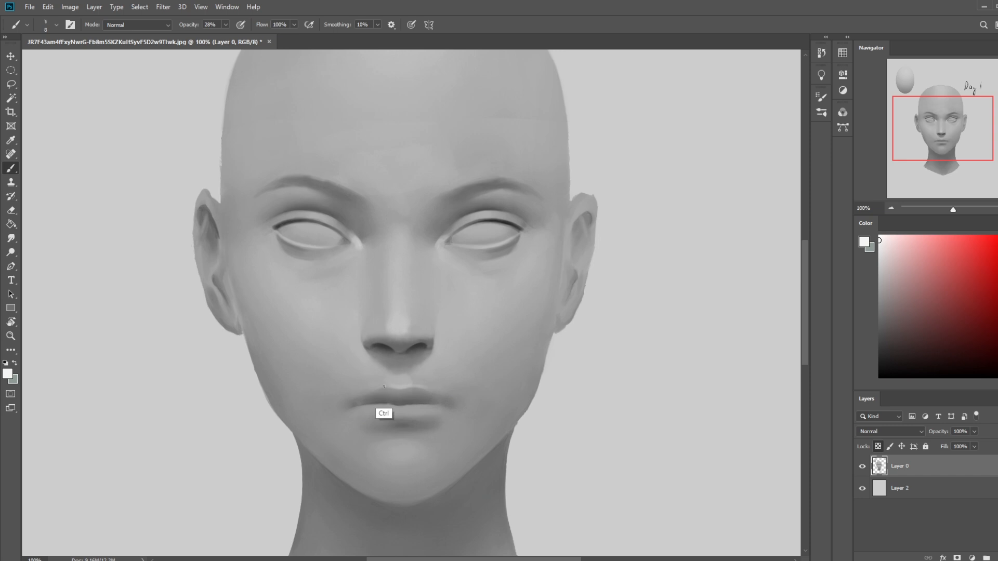
pyautogui.press(']')
pyautogui.press(']')
pyautogui.hotkey('ctrl', '-')
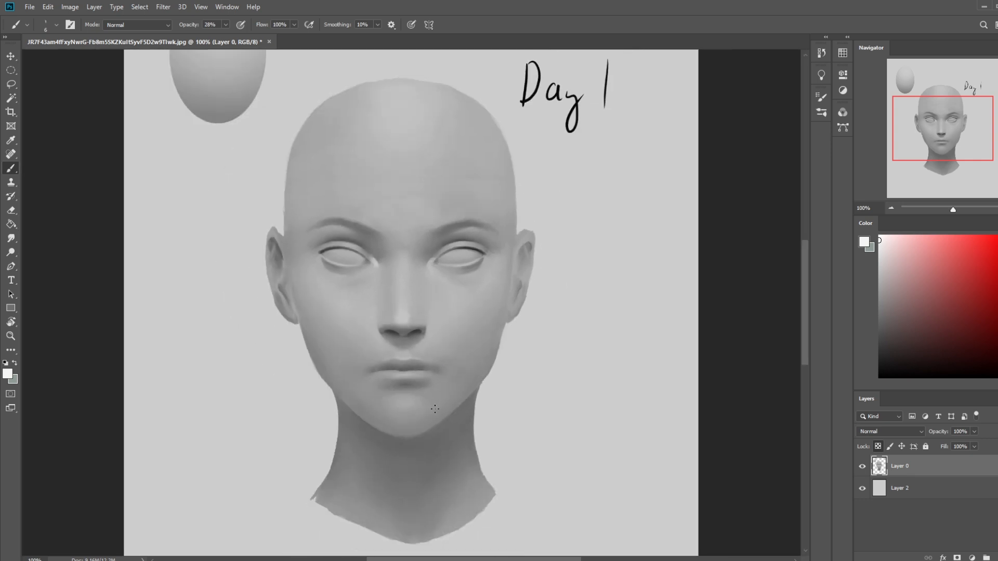
# - Undo the last highlight stroke, raise the brush opacity to 55% and lighten the lower lip with greys sampled from the chin
pyautogui.press(']')
pyautogui.press(']')
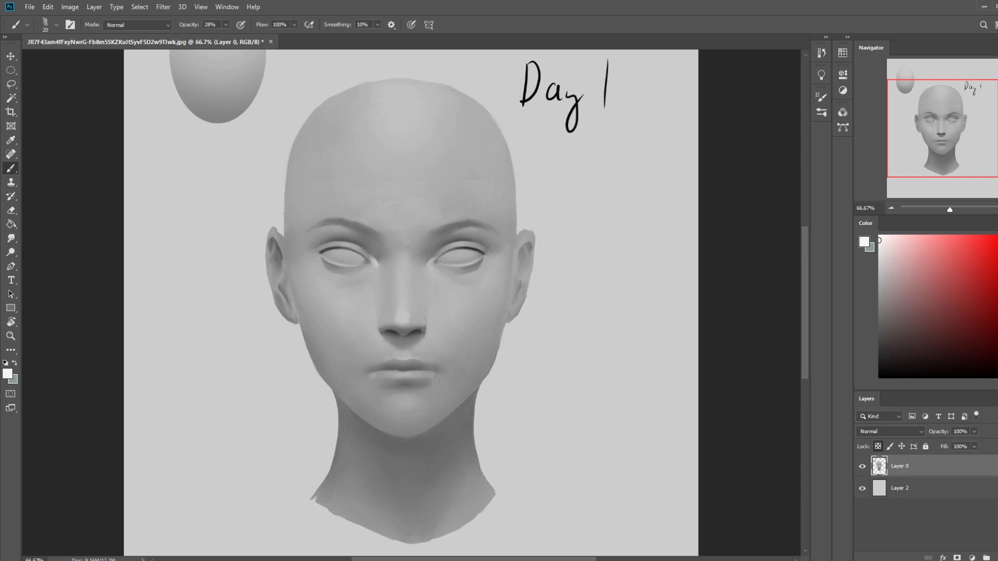
pyautogui.hotkey('ctrl', 'z')
pyautogui.keyDown('alt'); pyautogui.click(400, 397); pyautogui.keyUp('alt')
pyautogui.click(226, 25)
pyautogui.moveTo(224, 36); pyautogui.dragTo(239, 37)
pyautogui.keyDown('alt'); pyautogui.click(425, 387); pyautogui.keyUp('alt')
pyautogui.keyDown('alt'); pyautogui.click(425, 397); pyautogui.keyUp('alt')
pyautogui.keyDown('alt'); pyautogui.click(414, 393); pyautogui.keyUp('alt')
# - Sample the dark nostril tone and darken the mouth corner with short strokes, undoing the first attempt
pyautogui.press('z')
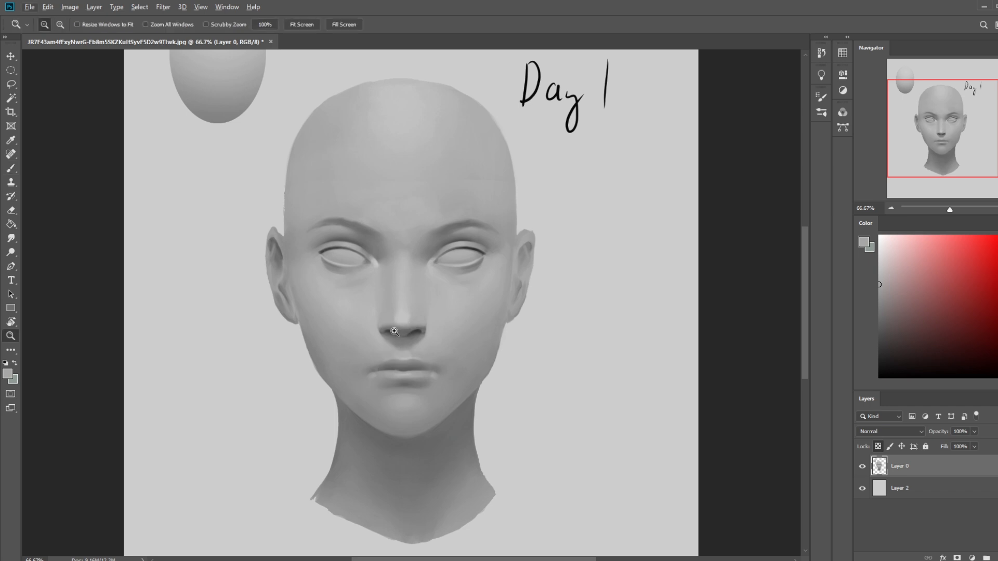
pyautogui.click(410, 344)
pyautogui.press('b')
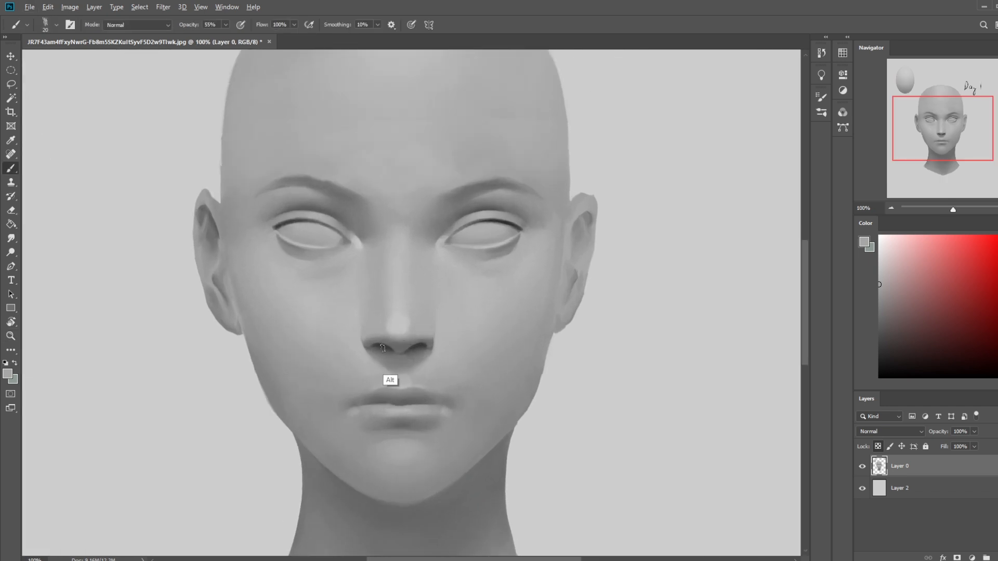
pyautogui.keyDown('alt'); pyautogui.click(386, 340); pyautogui.keyUp('alt')
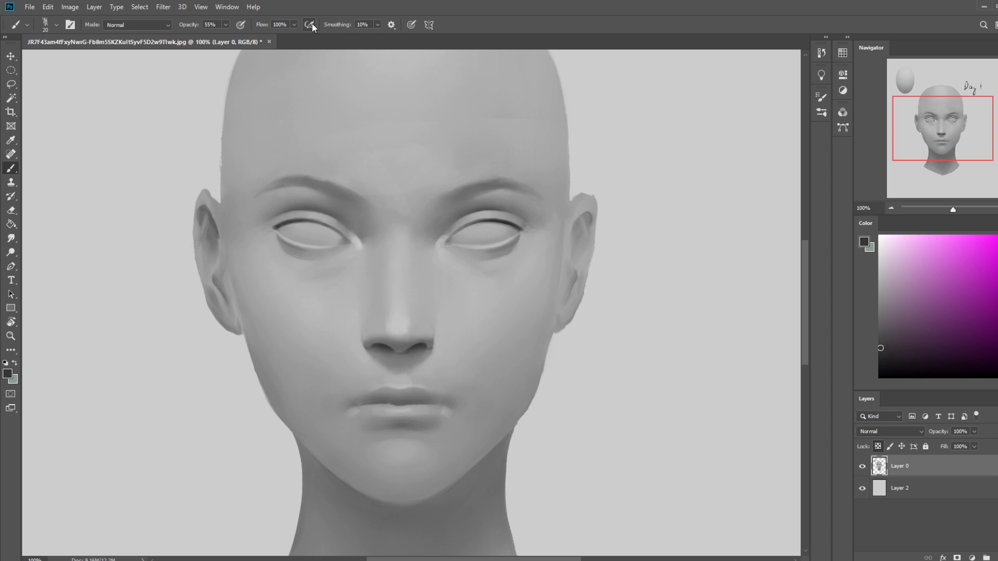
pyautogui.press('[')
pyautogui.press(']')
pyautogui.press(']')
pyautogui.moveTo(358, 405); pyautogui.dragTo(344, 407)
pyautogui.hotkey('ctrl', 'z')
pyautogui.press(']')
pyautogui.press('[')
pyautogui.moveTo(358, 403); pyautogui.dragTo(359, 407)
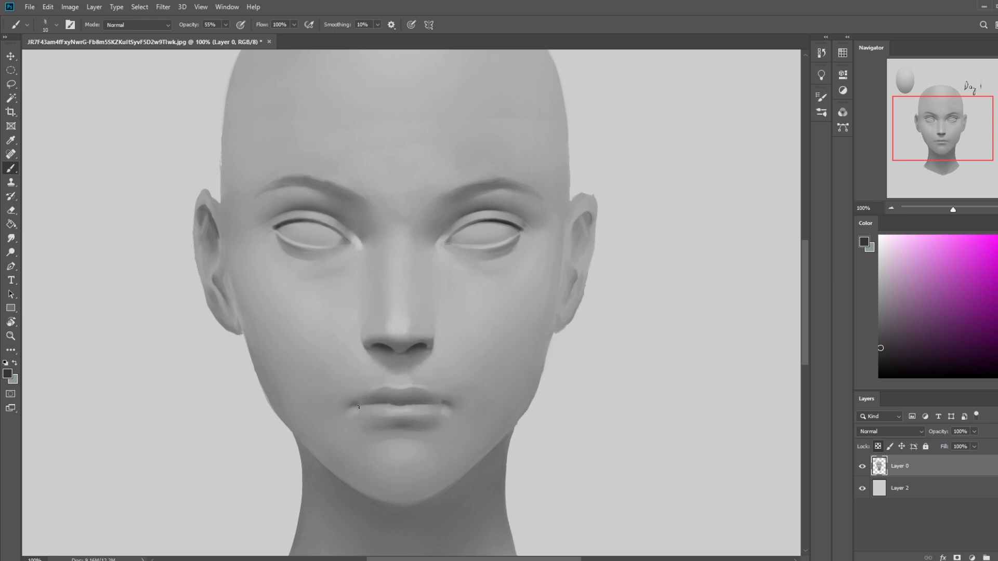
# - Soften the mouth corners with the Smudge tool at 6% strength, reducing it to size 10
pyautogui.click(11, 238)
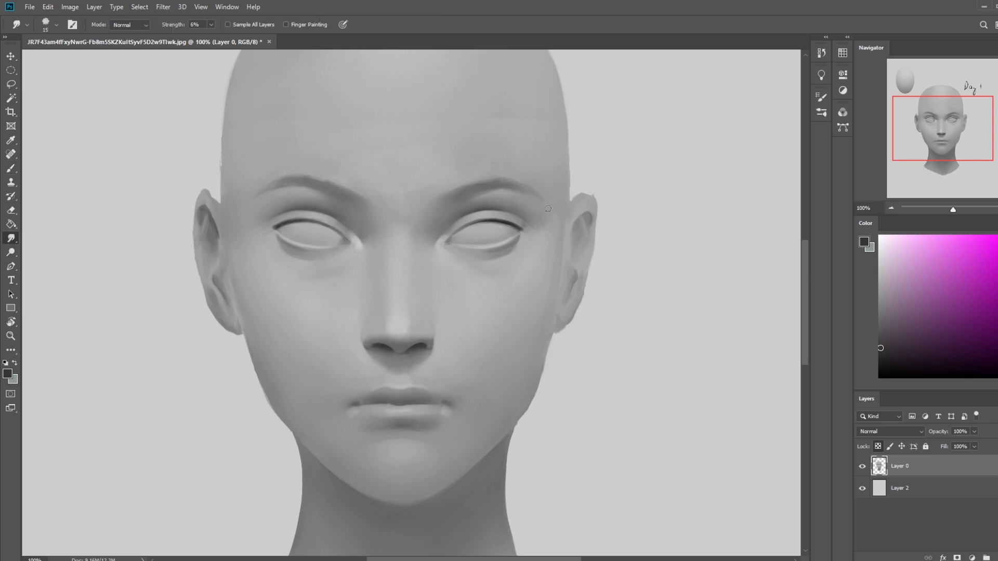
pyautogui.press('[')
pyautogui.press('[')
# - Refine the lower lip with sampled light greys at 65% brush opacity and smudge the strokes lightly
pyautogui.press('b')
pyautogui.keyDown('alt'); pyautogui.click(408, 407); pyautogui.keyUp('alt')
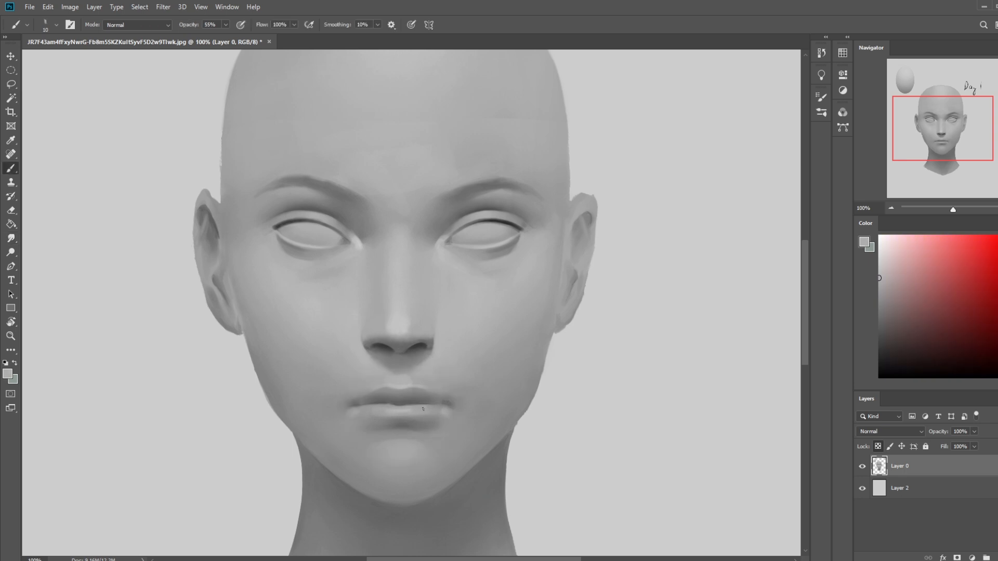
pyautogui.click(225, 25)
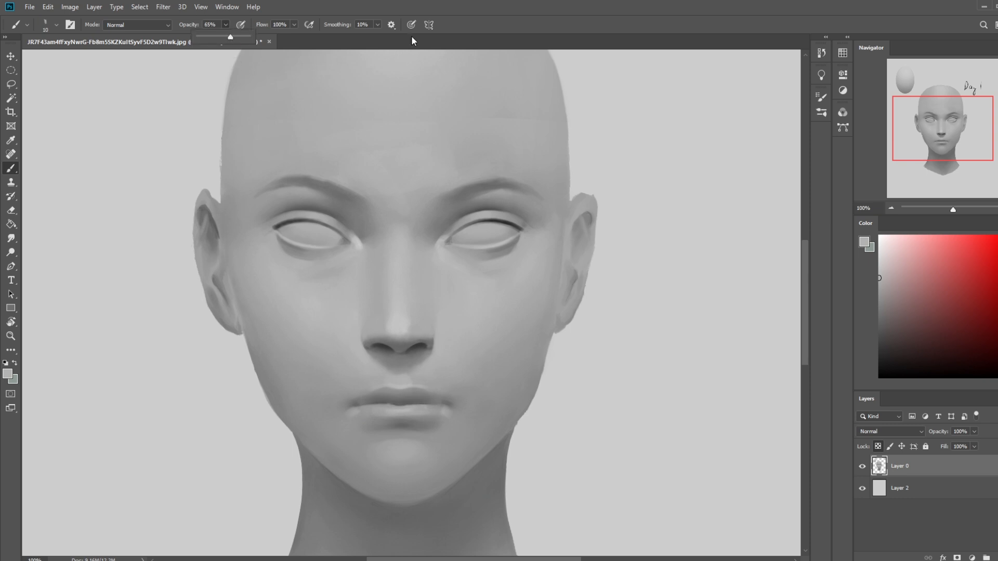
pyautogui.click(419, 407)
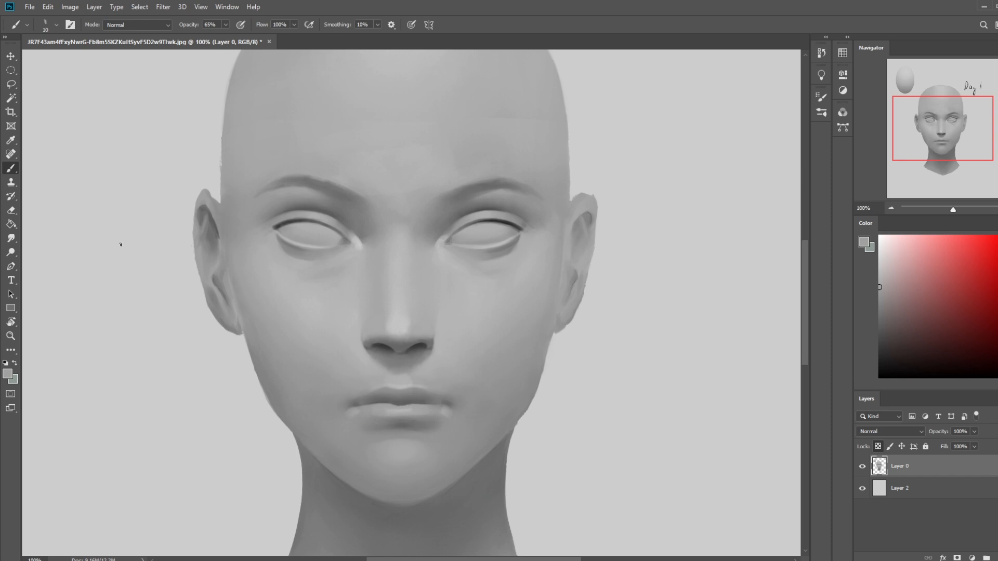
pyautogui.click(12, 238)
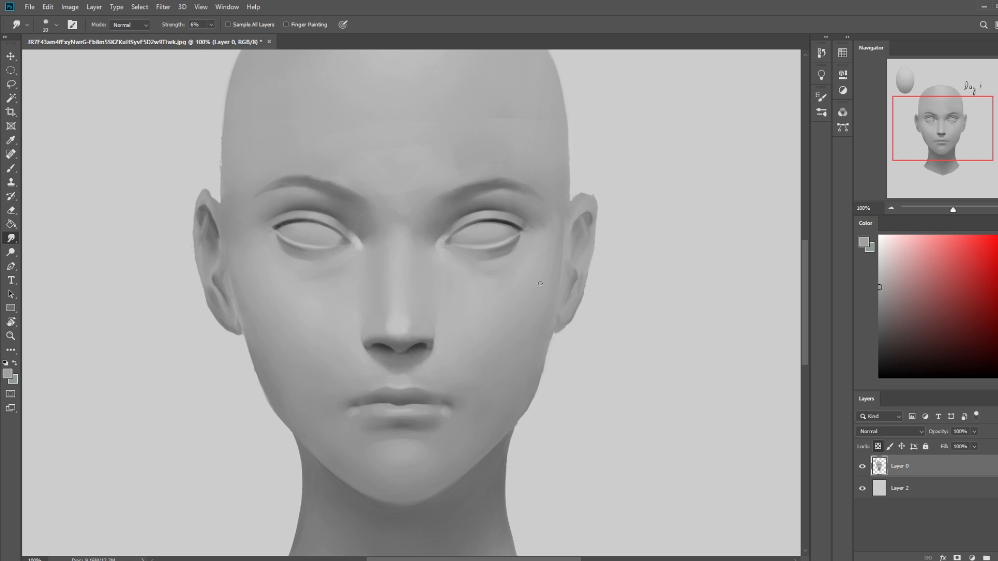
# - Redefine the outer edge of the nostril with sampled mid-greys at 79% brush opacity
pyautogui.press('b')
pyautogui.keyDown('alt'); pyautogui.click(434, 341); pyautogui.keyUp('alt')
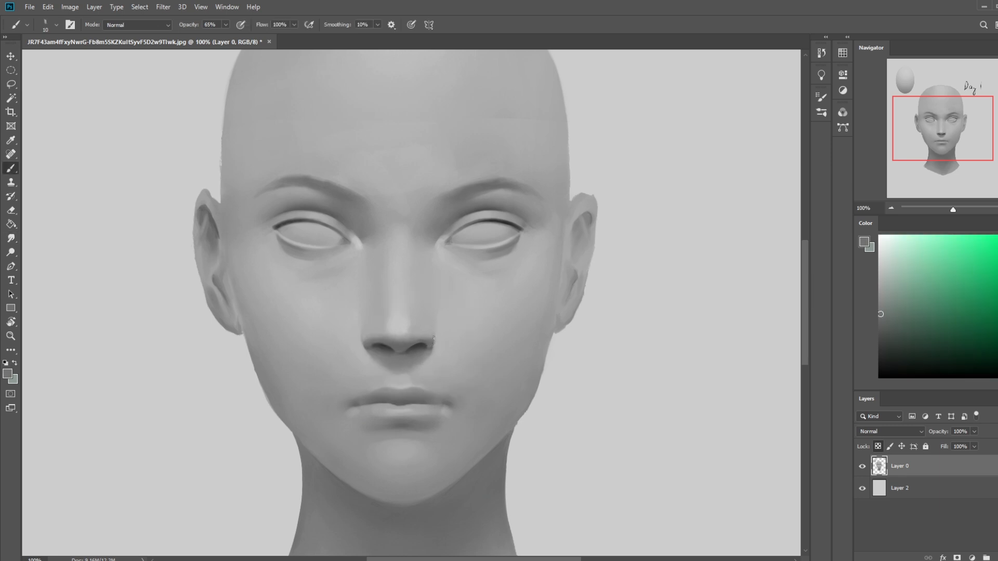
pyautogui.click(226, 24)
pyautogui.moveTo(225, 37); pyautogui.dragTo(233, 37)
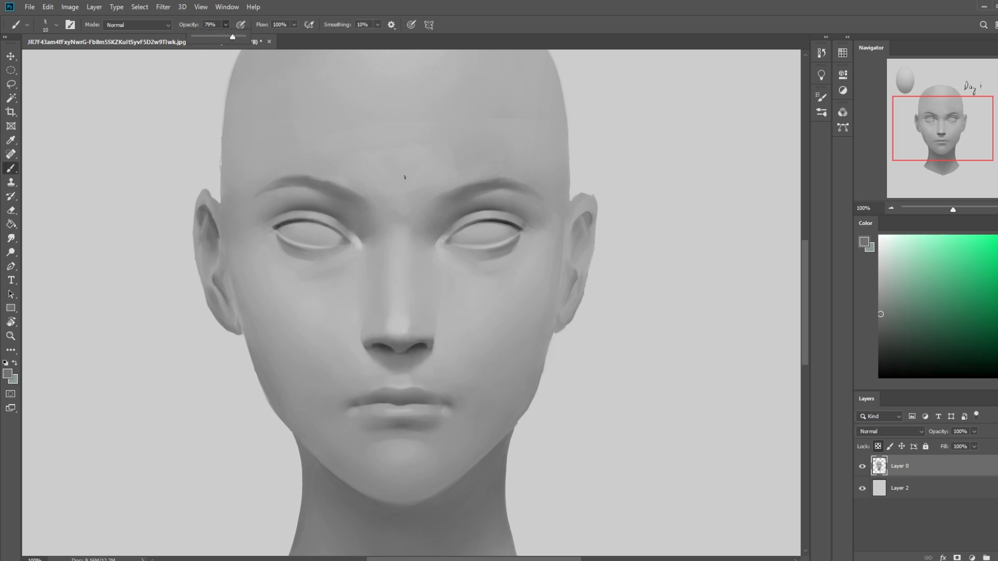
pyautogui.keyDown('alt'); pyautogui.click(434, 342); pyautogui.keyUp('alt')
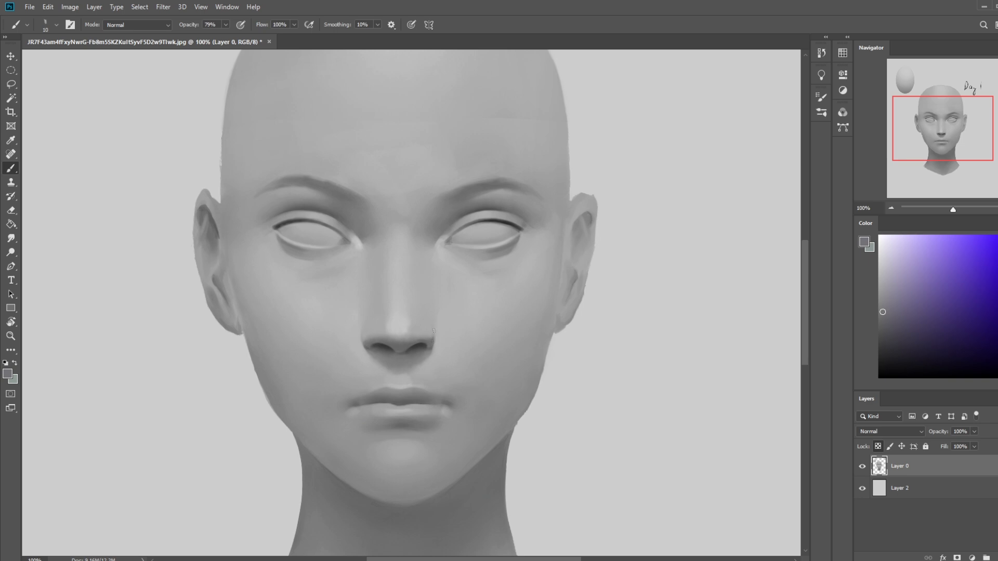
pyautogui.keyDown('alt'); pyautogui.click(430, 335); pyautogui.keyUp('alt')
pyautogui.keyDown('alt'); pyautogui.click(433, 370); pyautogui.keyUp('alt')
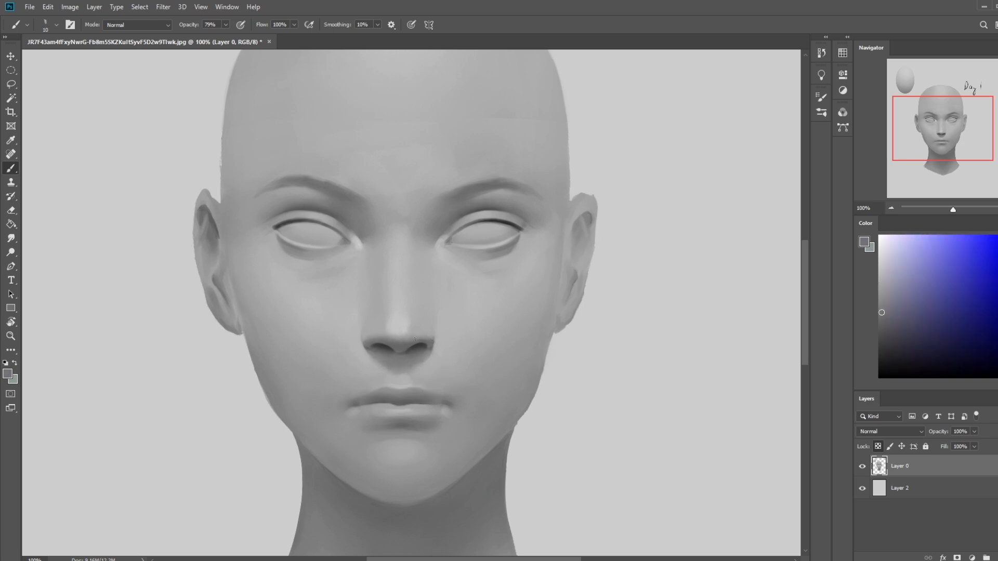
# - Blend the reworked nostril edge with the Smudge tool at size 10 and 6% strength
pyautogui.click(11, 238)
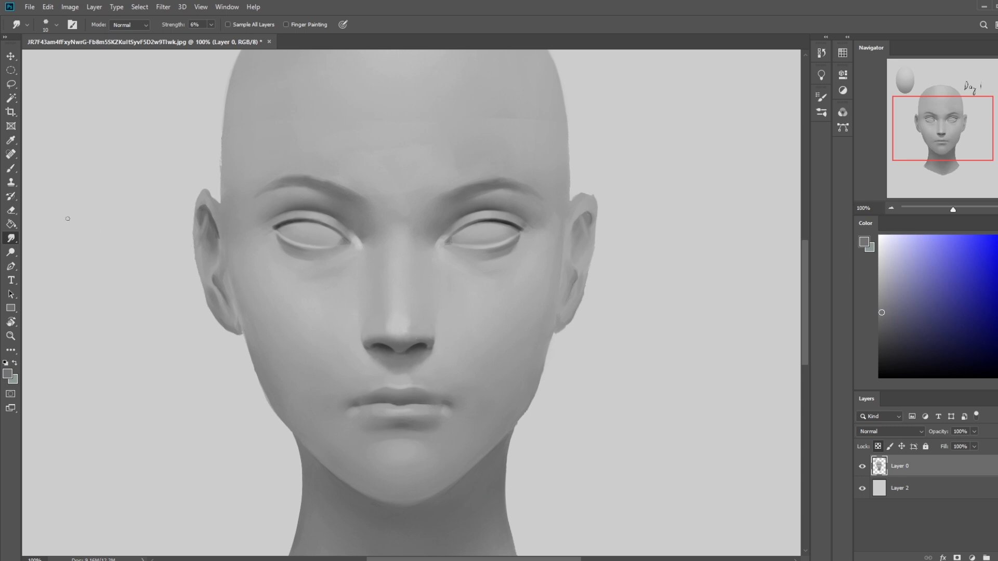
pyautogui.press(']')
pyautogui.press('[')
pyautogui.hotkey('ctrl', '-')
pyautogui.hotkey('ctrl', '-')
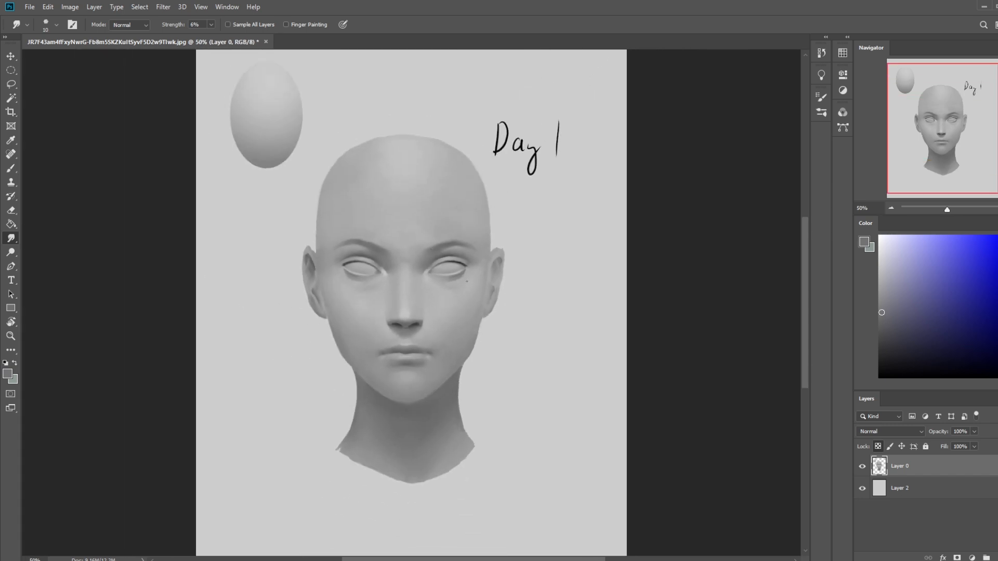
# - Add a new layer above the portrait and select a soft round brush at 500 px
pyautogui.hotkey('ctrl', 'shift', 'alt', 'n')
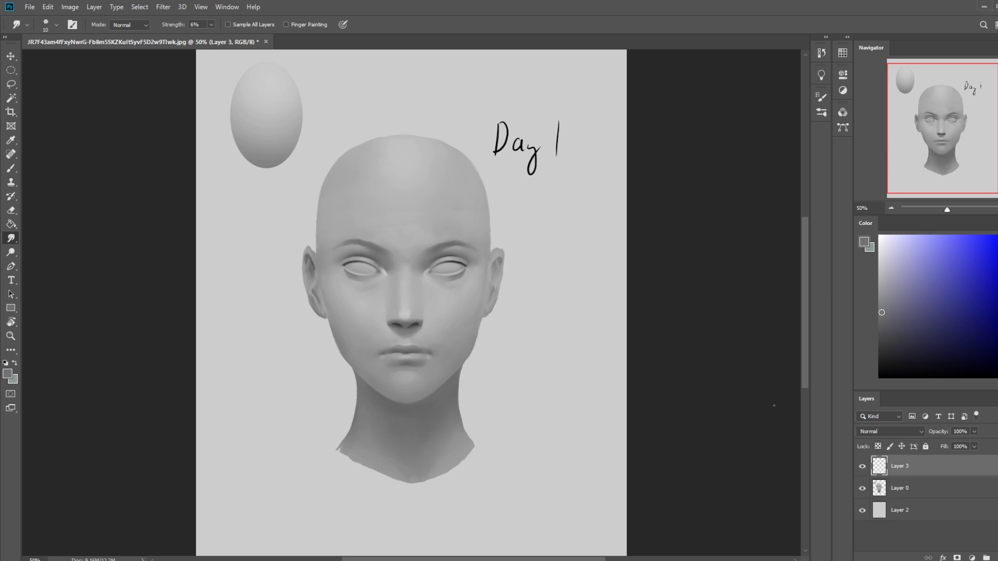
pyautogui.press('b')
pyautogui.rightClick(465, 273)
pyautogui.click(493, 295)
pyautogui.click(765, 318)
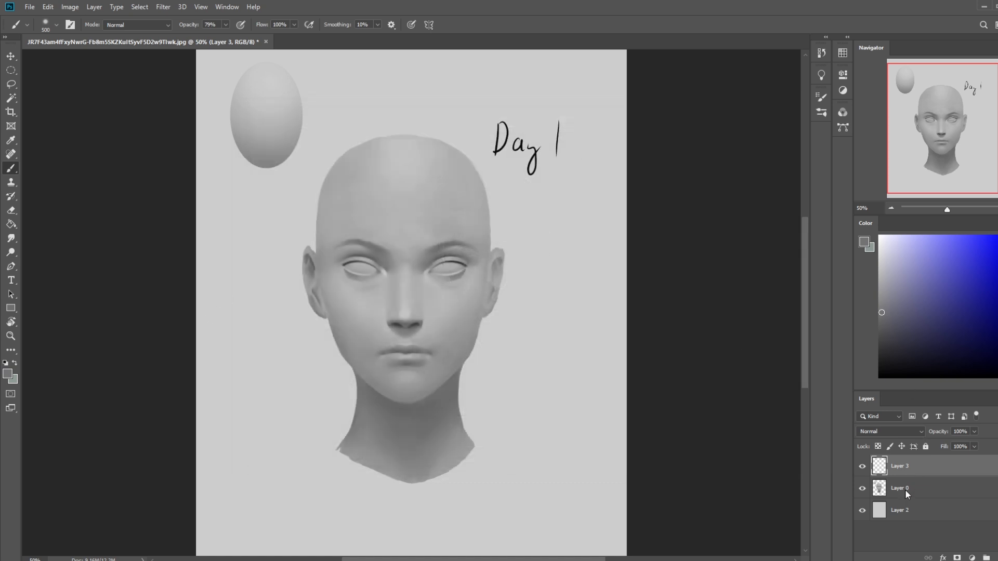
# - Capture a screenshot of the whole portrait canvas
pyautogui.press('Print')
pyautogui.moveTo(210, 57); pyautogui.dragTo(614, 540)
# - Bring the browser with the YouTube results for "istebrak skin" into view and look through the skin tone critique videos
pyautogui.moveTo(997, 106); pyautogui.dragTo(394, 71)
pyautogui.scroll(-5, 393, 407)
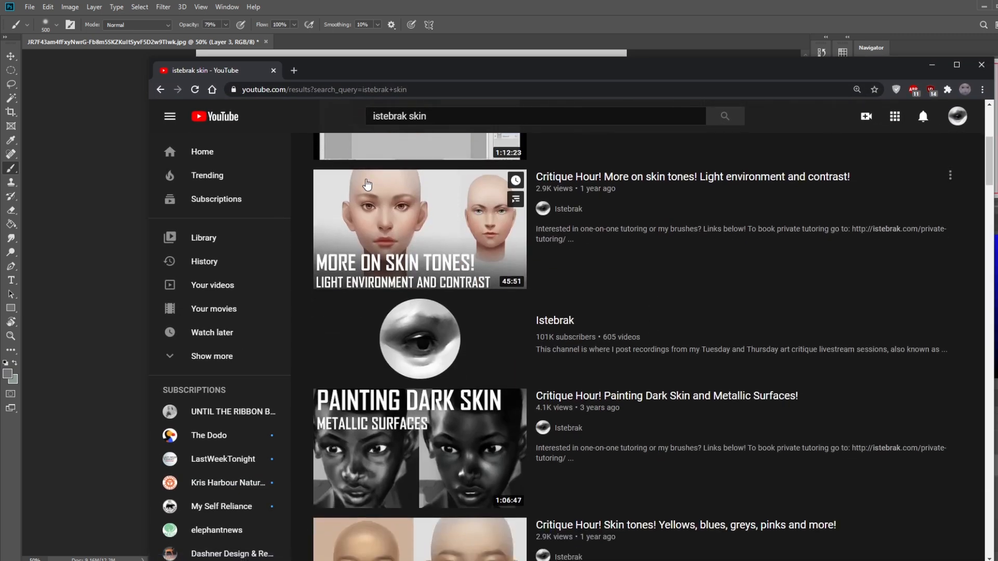
pyautogui.scroll(-4, 724, 269)
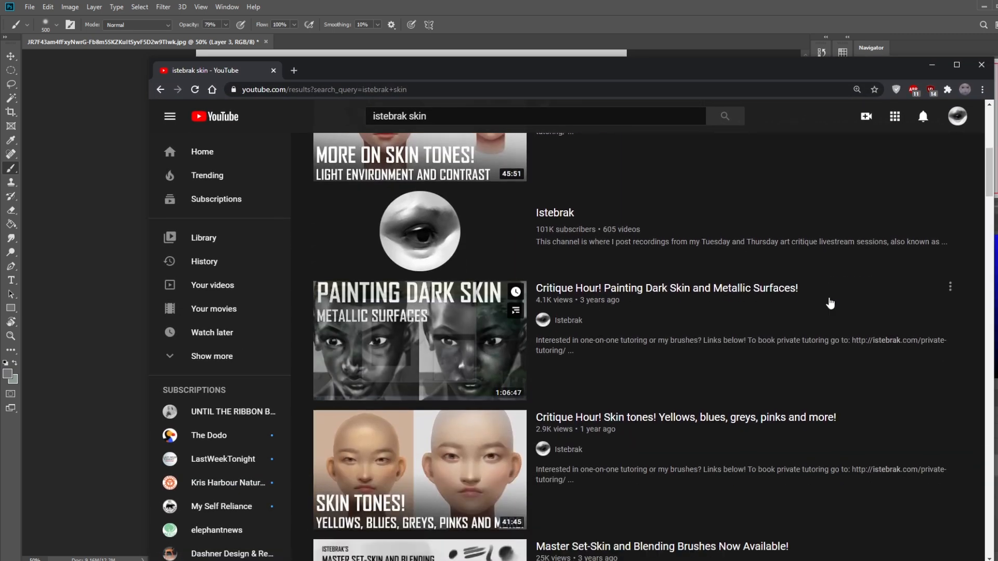
pyautogui.scroll(-12, 684, 375)
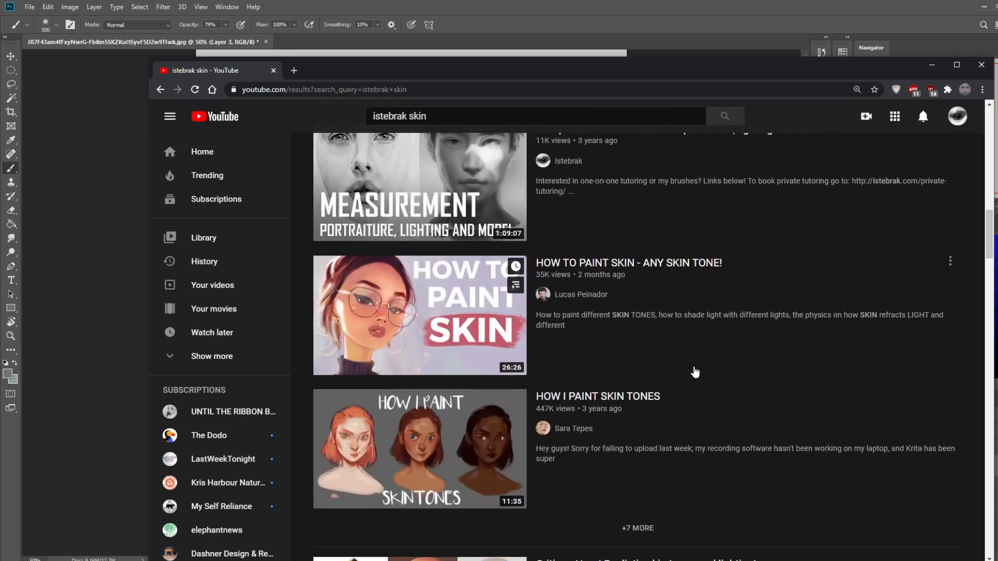
pyautogui.scroll(-4, 660, 419)
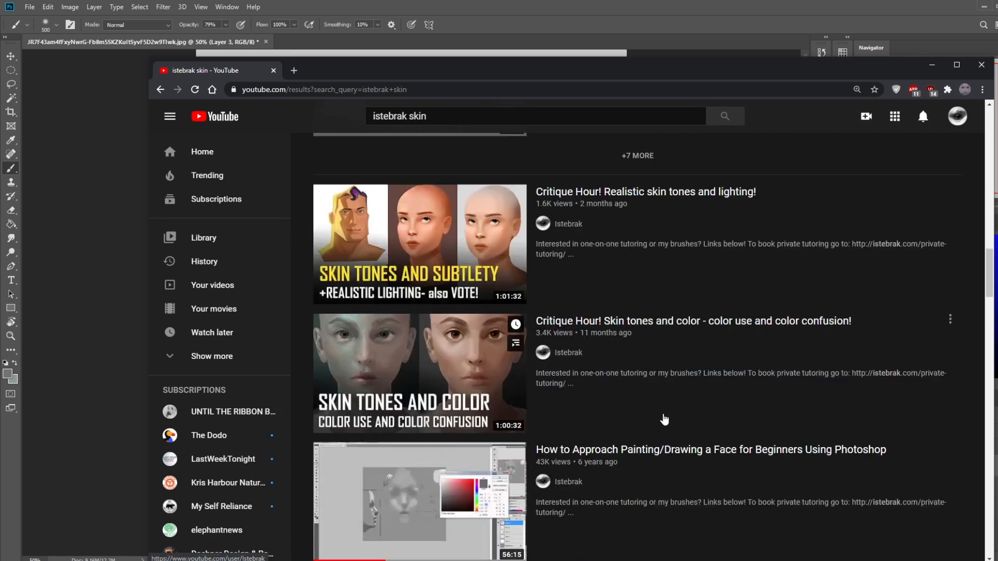
pyautogui.scroll(-4, 835, 370)
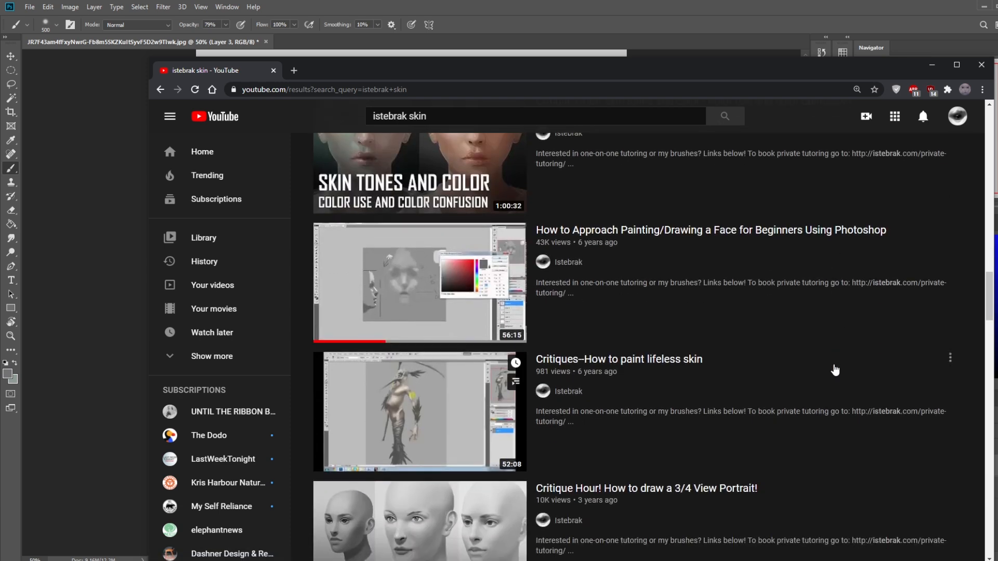
pyautogui.scroll(-6, 835, 370)
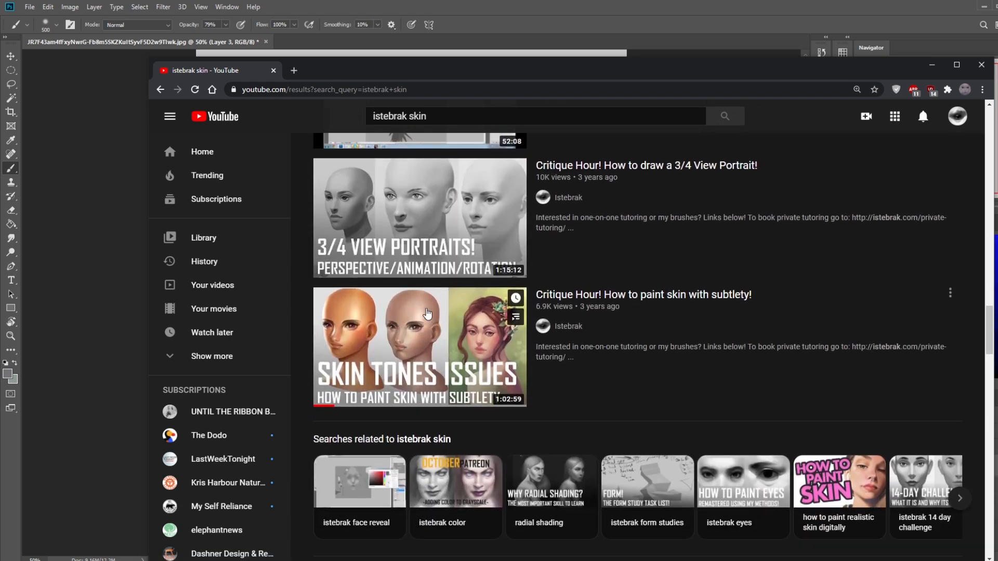
pyautogui.scroll(-9, 608, 307)
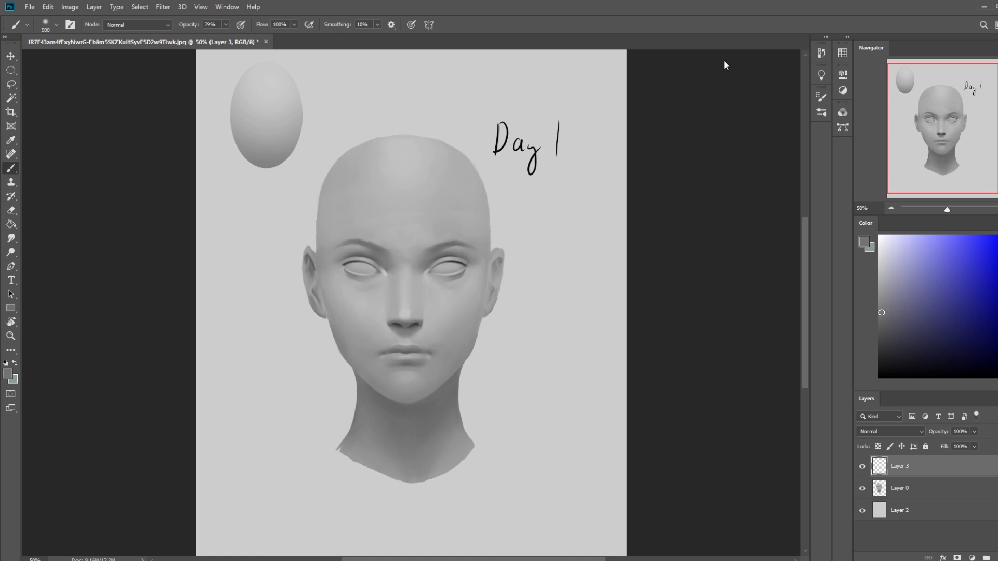
# - Open Task Manager to shut down Photoshop, then relaunch it with the recovered Day 1 portrait document
pyautogui.rightClick(352, 560)
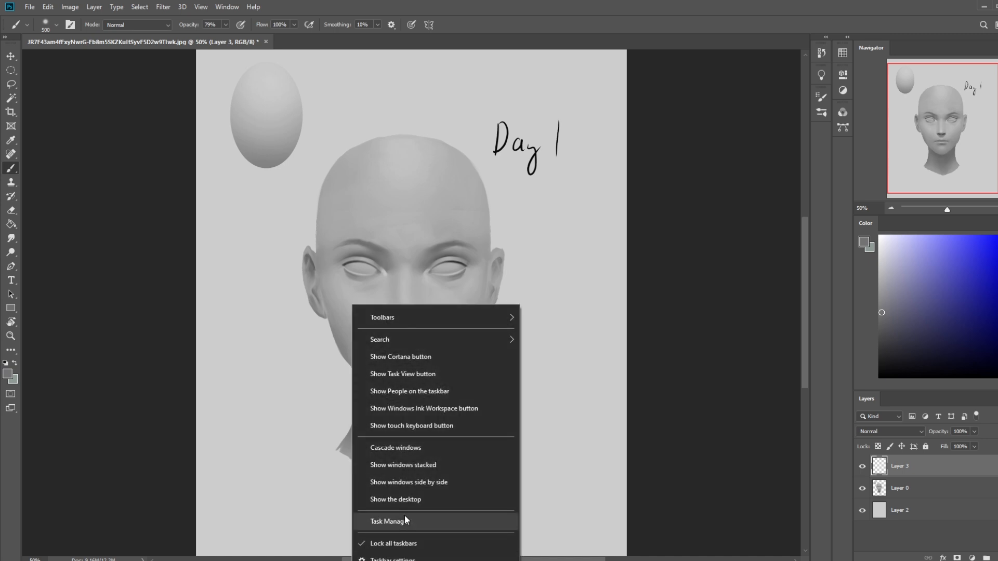
pyautogui.click(405, 520)
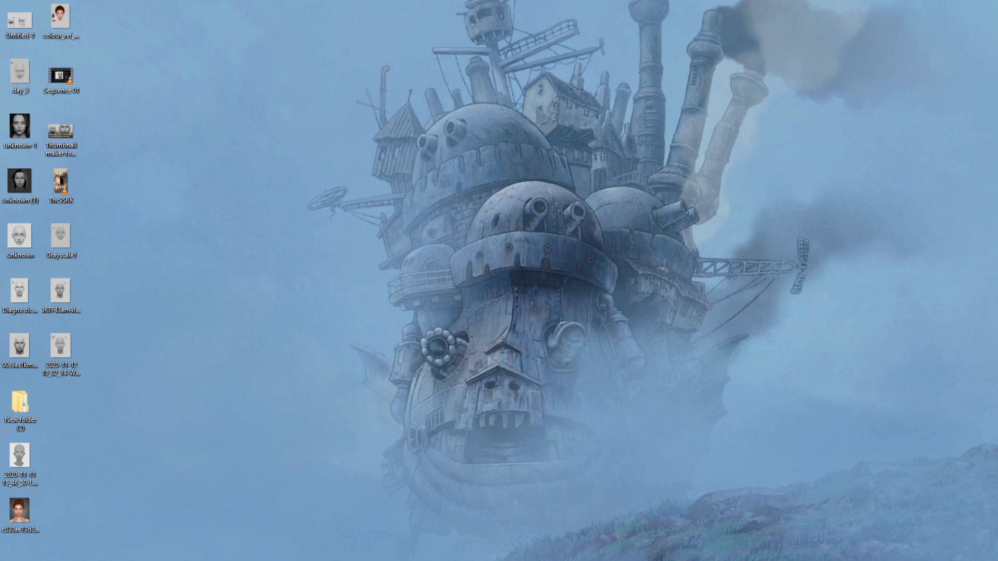
pyautogui.press('super')
pyautogui.click(45, 448)
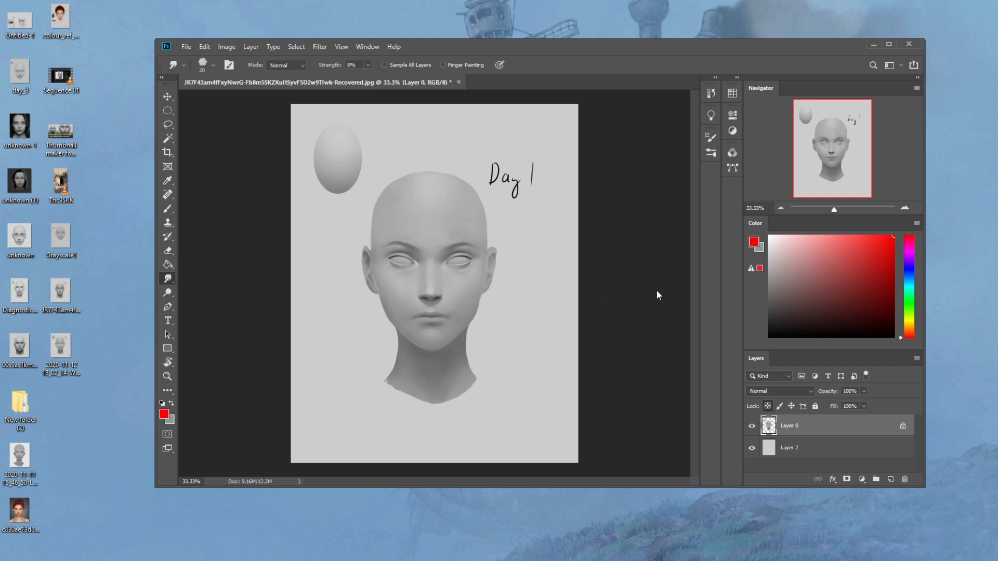
pyautogui.moveTo(60, 347); pyautogui.dragTo(541, 290)
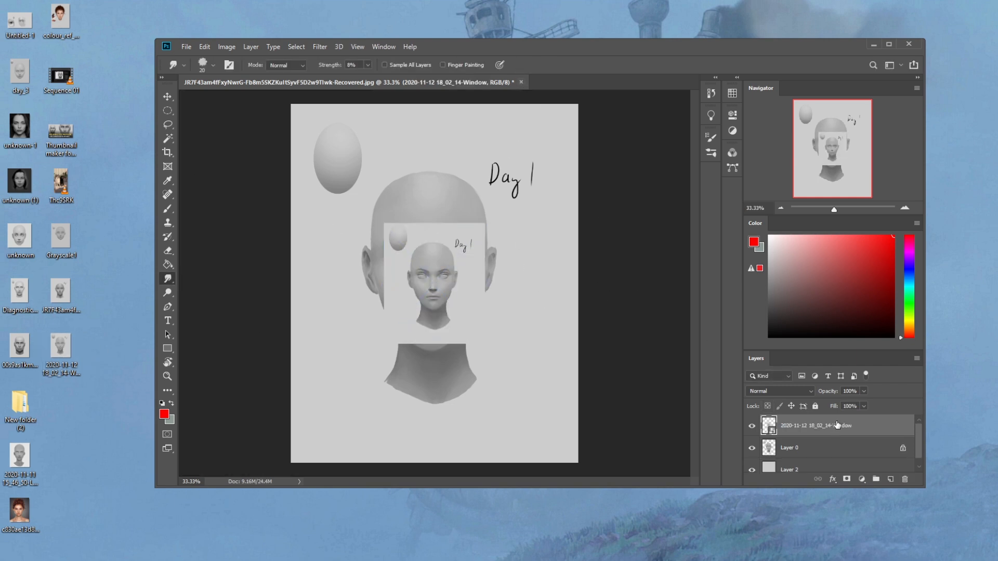
pyautogui.rightClick(838, 426)
pyautogui.click(871, 298)
# - Enlarge the placed screenshot layer to cover the whole canvas
pyautogui.click(888, 45)
pyautogui.press('v')
pyautogui.moveTo(436, 330)
pyautogui.mouseDown()
pyautogui.moveTo(339, 210)
pyautogui.moveTo(449, 367)
pyautogui.moveTo(566, 479)
pyautogui.moveTo(564, 487)
pyautogui.mouseUp()
pyautogui.hotkey('ctrl', 't')
pyautogui.press('Return')
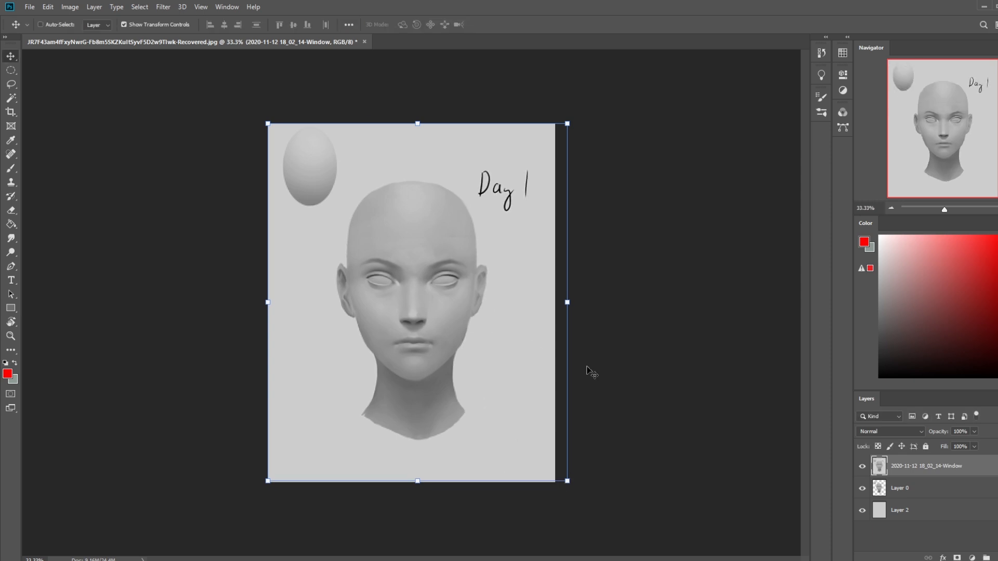
# - Compare the placed screenshot with the recovered portrait by repeatedly hiding and showing the screenshot layer
pyautogui.click(861, 467)
pyautogui.click(861, 468)
pyautogui.click(861, 467)
pyautogui.click(862, 468)
pyautogui.click(862, 467)
pyautogui.click(861, 467)
pyautogui.click(862, 468)
pyautogui.click(862, 468)
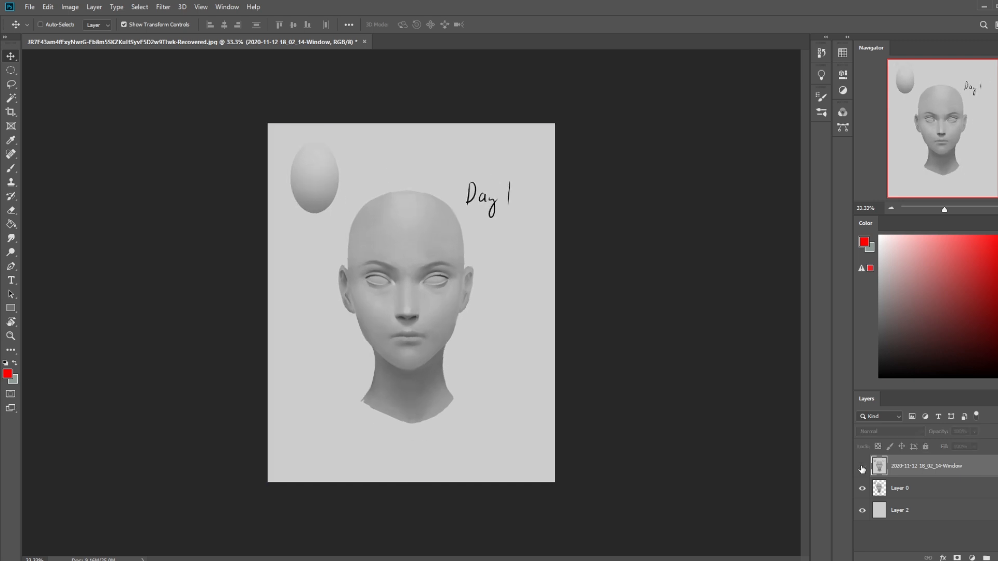
pyautogui.click(861, 467)
pyautogui.click(861, 468)
pyautogui.click(862, 467)
pyautogui.click(862, 468)
# - Preview the desktop images Grayscale1.png and the JR7F43am4f file to find the original portrait
pyautogui.doubleClick(381, 6)
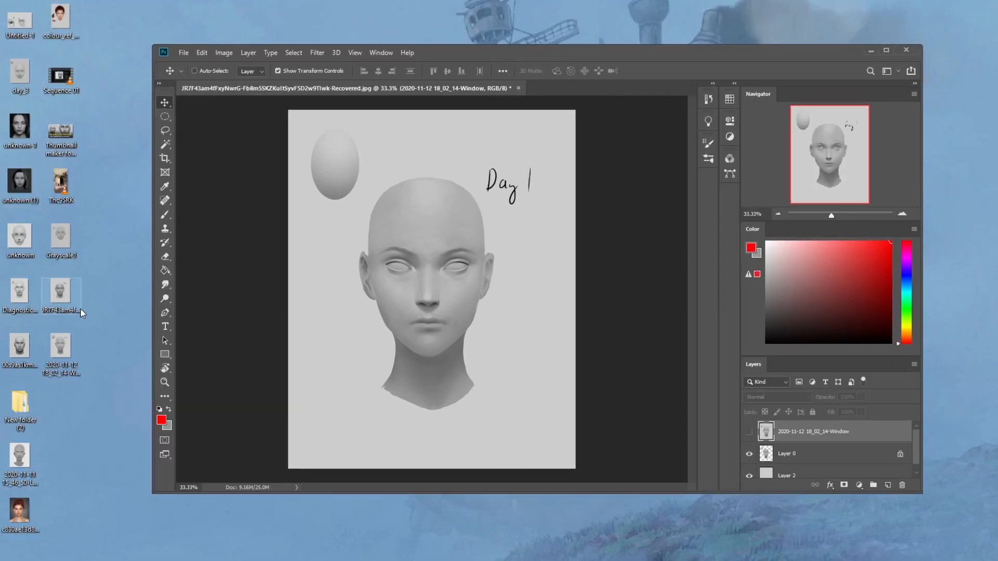
pyautogui.doubleClick(62, 242)
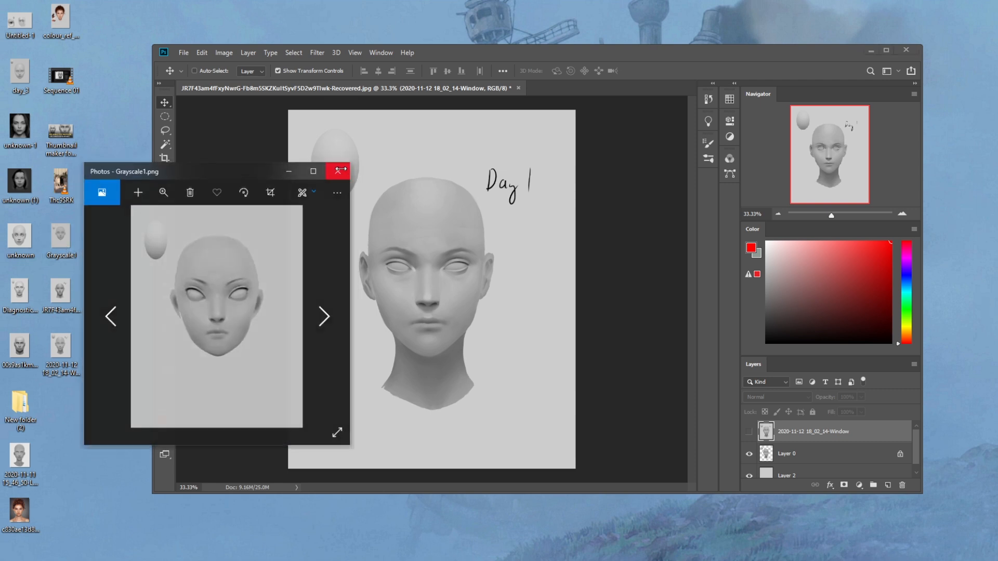
pyautogui.click(339, 169)
pyautogui.doubleClick(62, 294)
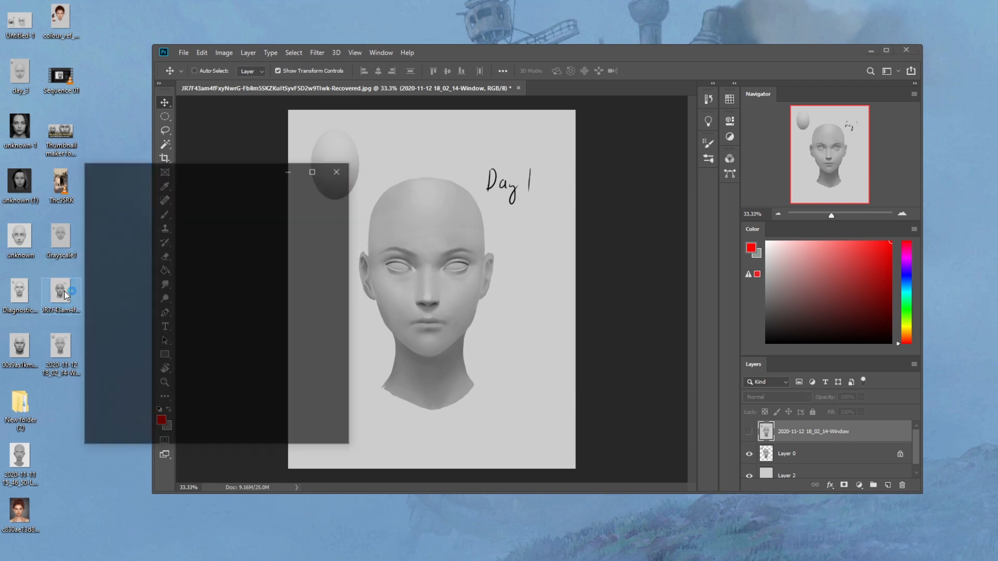
pyautogui.click(335, 170)
# - Place the original JR7F43am4f portrait above the other layers at full canvas size and rasterize it
pyautogui.moveTo(60, 296); pyautogui.dragTo(432, 289)
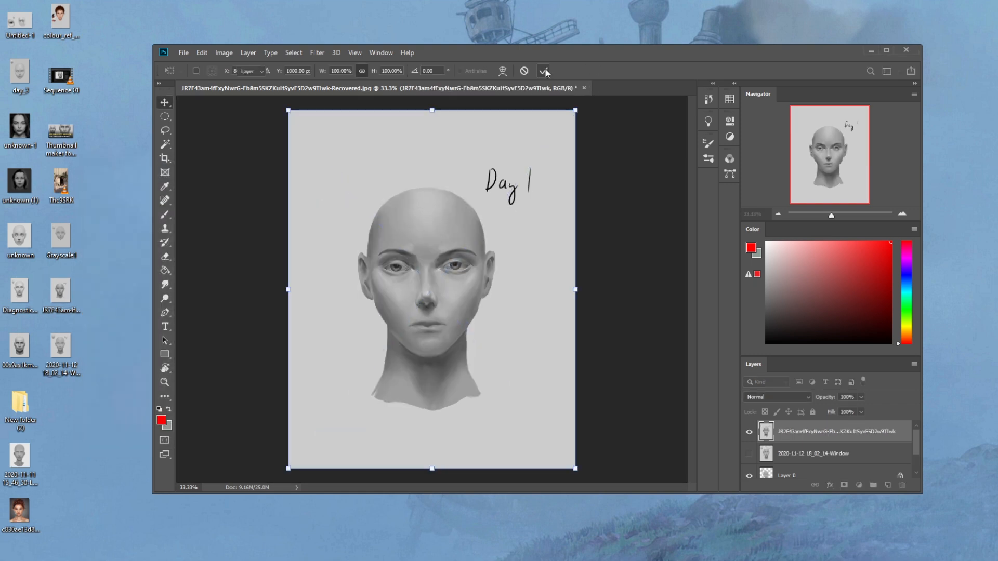
pyautogui.click(543, 72)
pyautogui.doubleClick(579, 58)
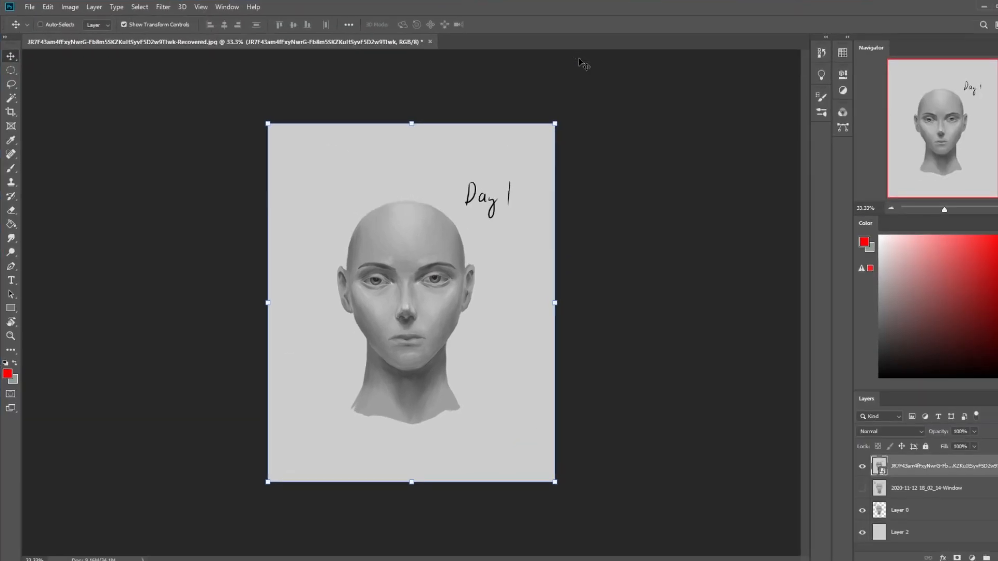
pyautogui.rightClick(900, 466)
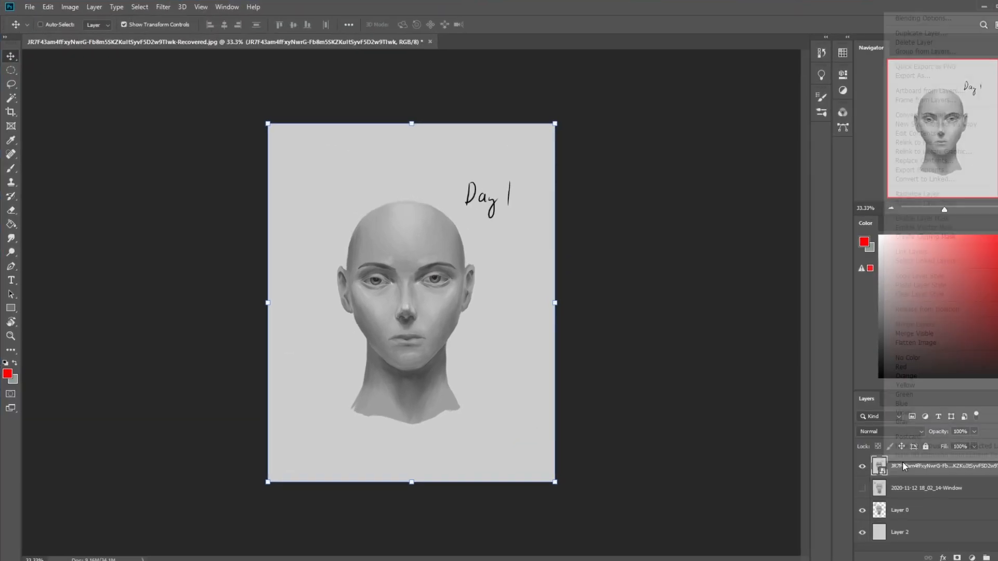
pyautogui.click(917, 195)
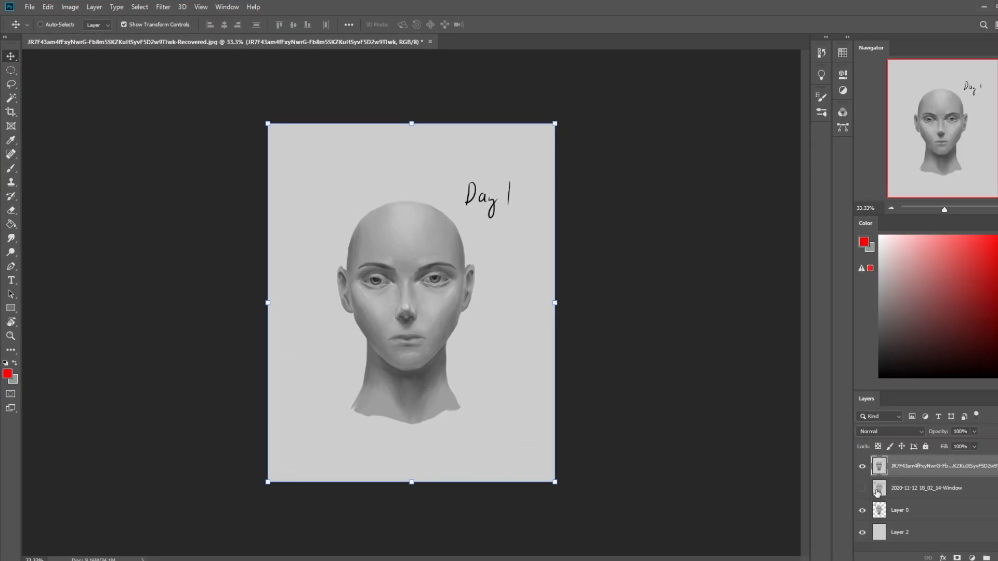
# - Compare the original portrait with the reworked version by toggling the visibility of the two placed layers
pyautogui.hotkey('ctrl', '+')
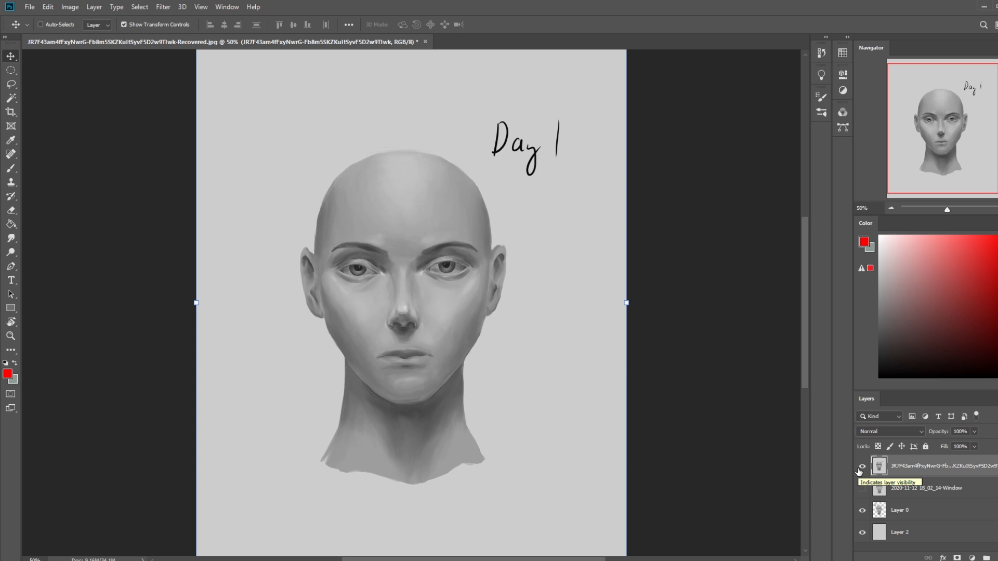
pyautogui.click(863, 489)
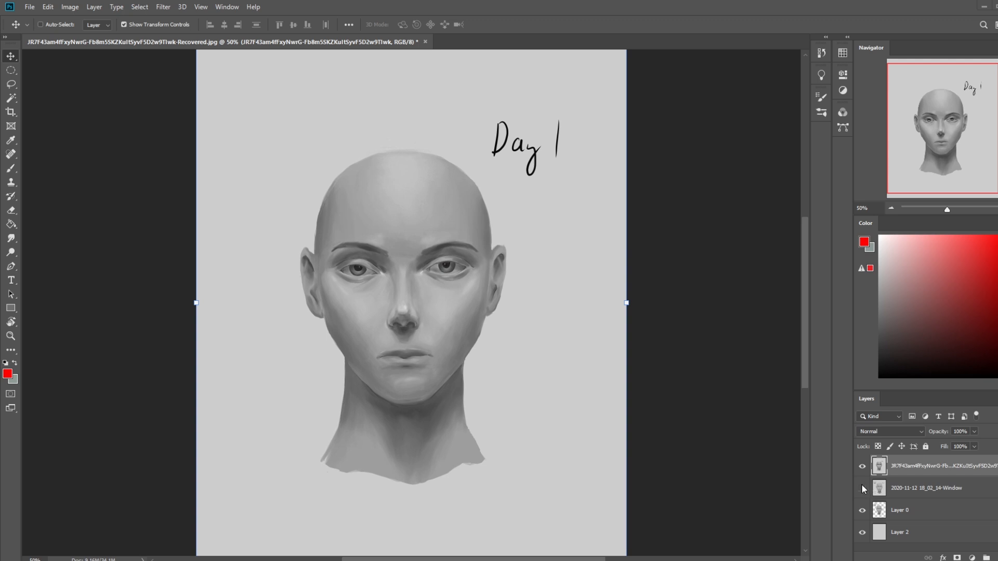
pyautogui.click(862, 467)
pyautogui.click(862, 467)
pyautogui.click(862, 466)
pyautogui.click(862, 467)
pyautogui.click(862, 466)
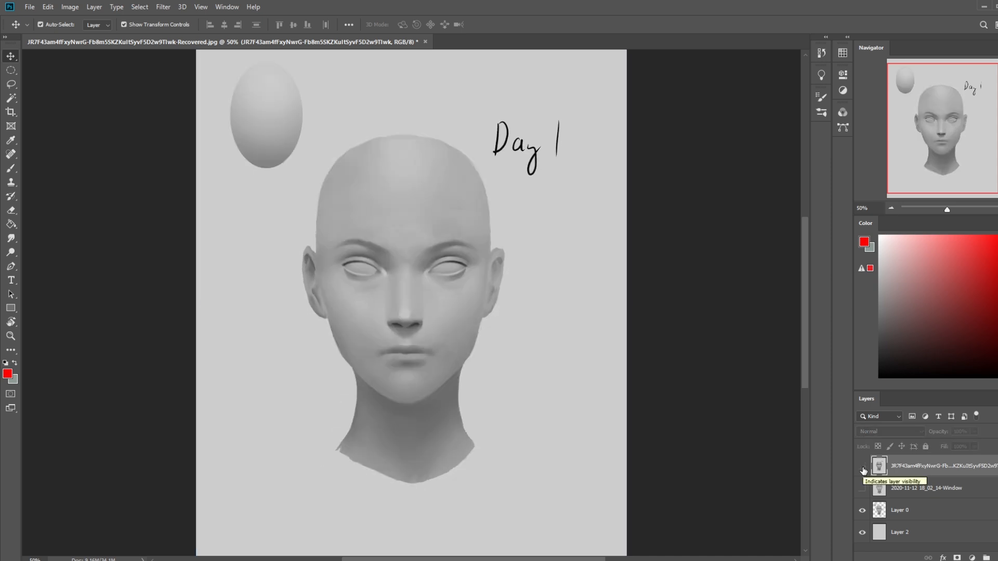
pyautogui.hotkey('ctrl', '-')
pyautogui.click(862, 467)
pyautogui.click(862, 466)
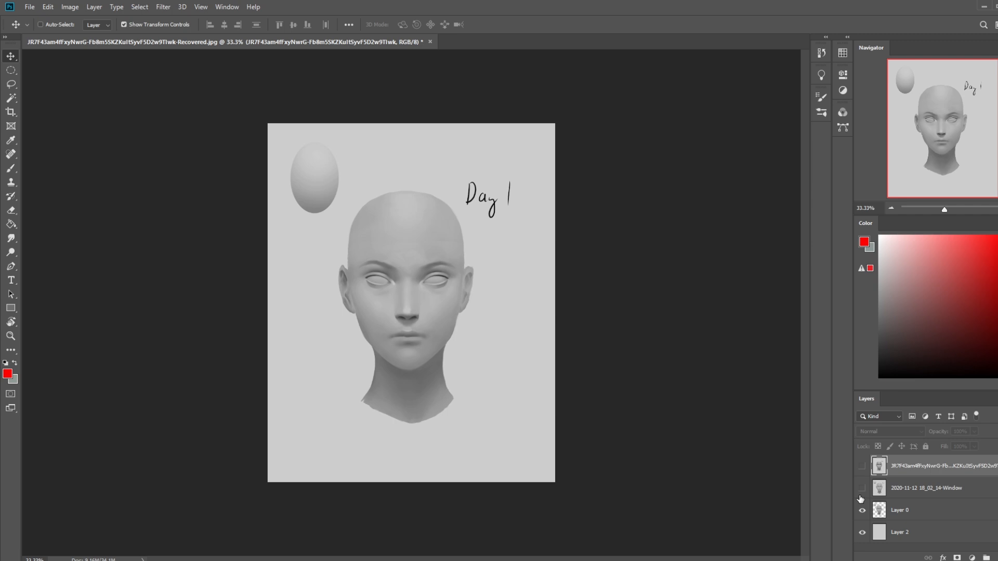
pyautogui.click(862, 488)
pyautogui.click(861, 489)
pyautogui.click(861, 489)
pyautogui.click(863, 467)
pyautogui.click(862, 466)
pyautogui.click(862, 466)
pyautogui.click(863, 466)
pyautogui.click(863, 466)
pyautogui.click(863, 466)
pyautogui.click(863, 466)
pyautogui.click(862, 466)
pyautogui.click(863, 466)
pyautogui.click(862, 466)
# - Increase the contrast of Layer 0 with Levels, using input black 22 and input white 245
pyautogui.click(922, 512)
pyautogui.hotkey('ctrl', 'u')
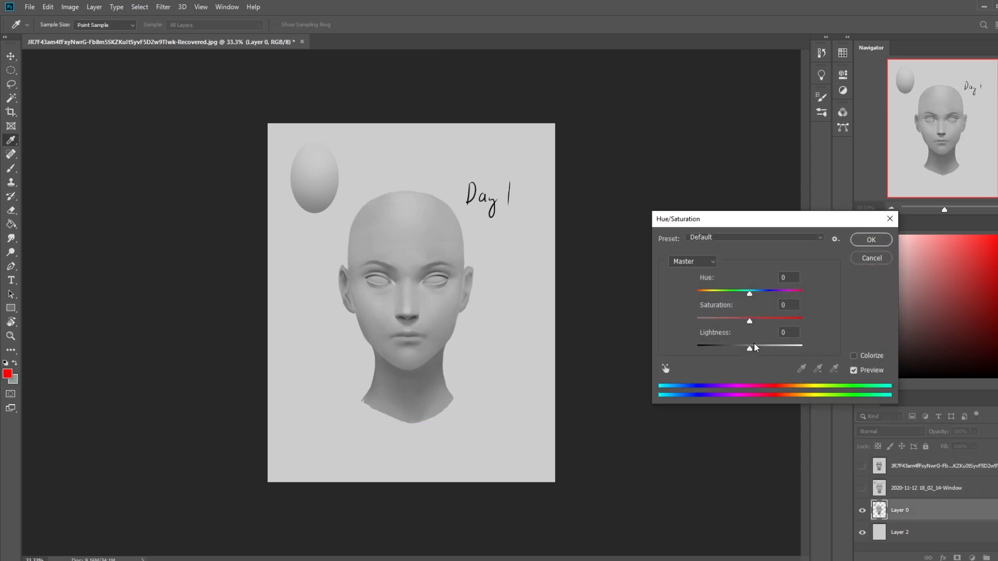
pyautogui.click(867, 258)
pyautogui.hotkey('ctrl', 'l')
pyautogui.moveTo(651, 334); pyautogui.dragTo(656, 334)
pyautogui.click(662, 330)
pyautogui.moveTo(786, 333); pyautogui.dragTo(781, 333)
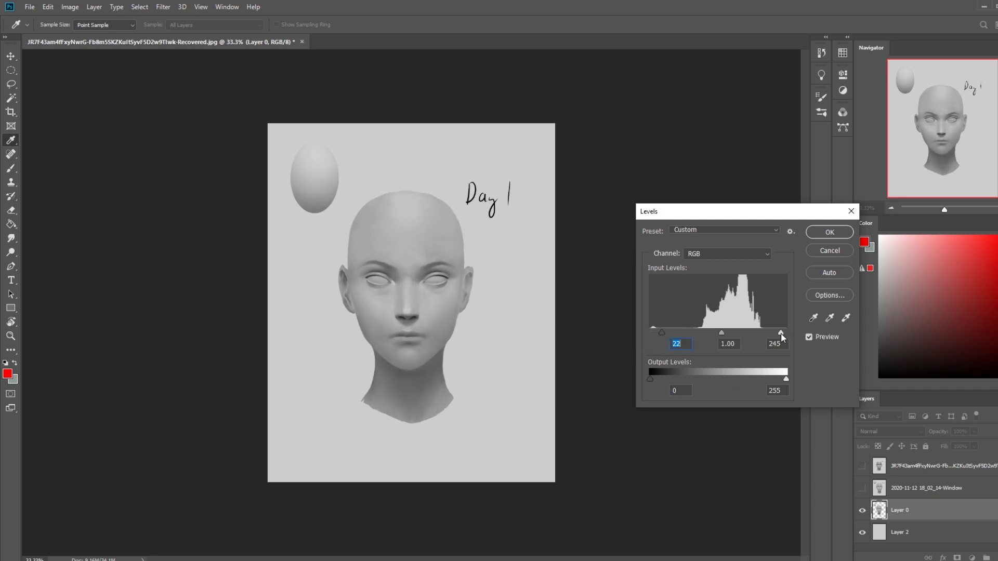
pyautogui.click(840, 236)
# - Examine the contrast-adjusted portrait against the original by repeatedly hiding and showing the original layer
pyautogui.press('v')
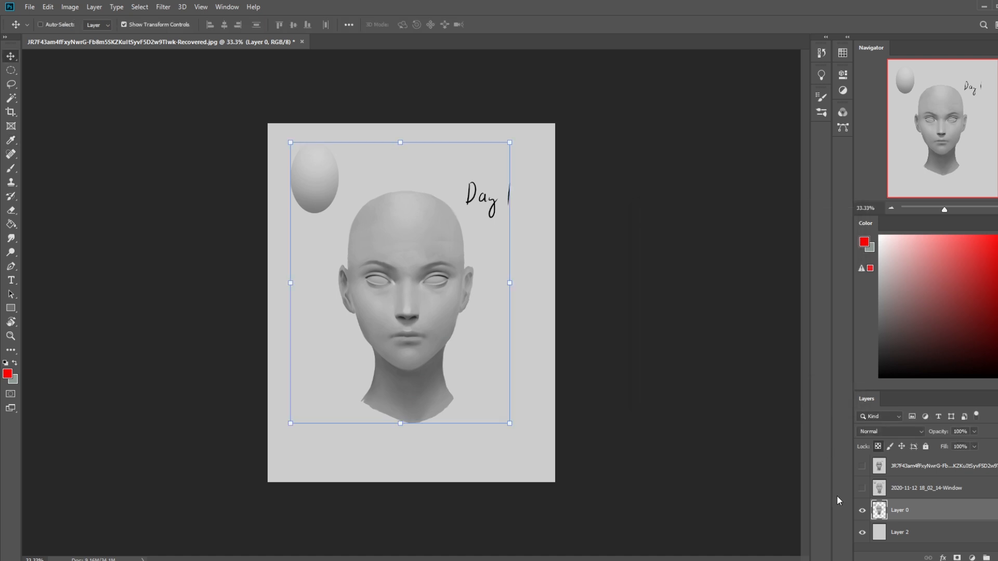
pyautogui.click(862, 466)
pyautogui.click(862, 467)
pyautogui.click(862, 467)
pyautogui.click(862, 466)
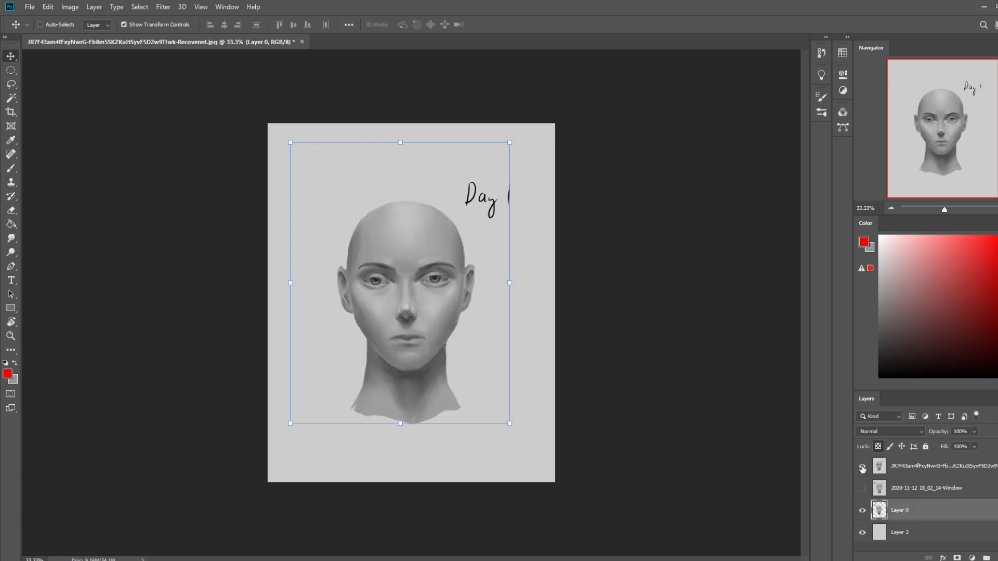
pyautogui.click(862, 466)
pyautogui.click(862, 467)
pyautogui.click(862, 467)
pyautogui.click(862, 467)
pyautogui.click(862, 467)
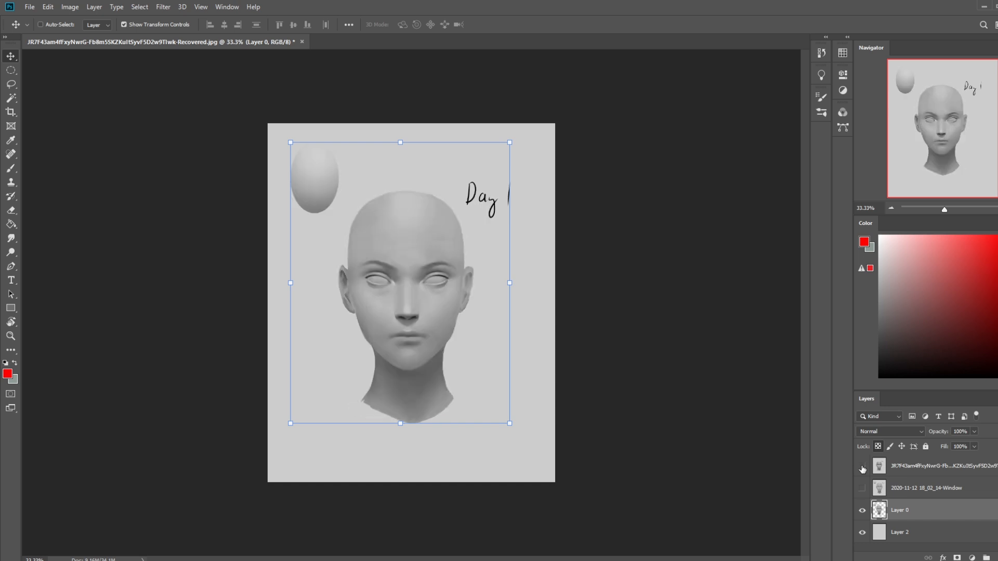
pyautogui.click(862, 467)
pyautogui.click(862, 467)
pyautogui.click(862, 467)
pyautogui.click(862, 467)
pyautogui.click(862, 467)
pyautogui.click(862, 467)
pyautogui.click(862, 467)
pyautogui.click(862, 468)
pyautogui.click(862, 467)
pyautogui.click(862, 467)
pyautogui.click(862, 467)
pyautogui.click(862, 467)
pyautogui.click(862, 467)
pyautogui.click(862, 467)
pyautogui.click(862, 467)
pyautogui.click(862, 467)
pyautogui.click(862, 467)
pyautogui.click(863, 468)
pyautogui.click(862, 467)
pyautogui.click(862, 467)
pyautogui.hotkey('ctrl', '+')
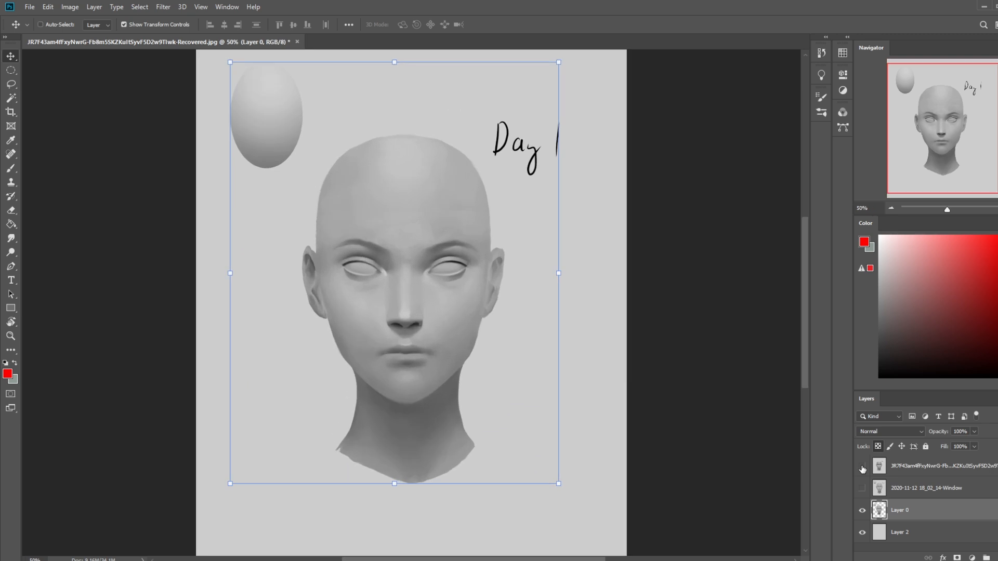
pyautogui.press('m')
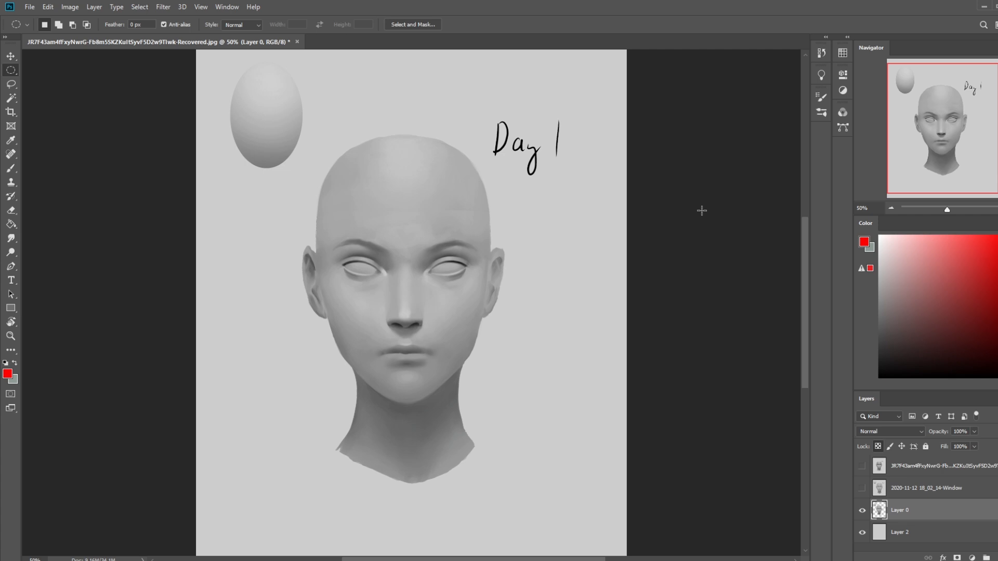
# - Flatten the image and discard the hidden comparison layers
pyautogui.doubleClick(499, 4)
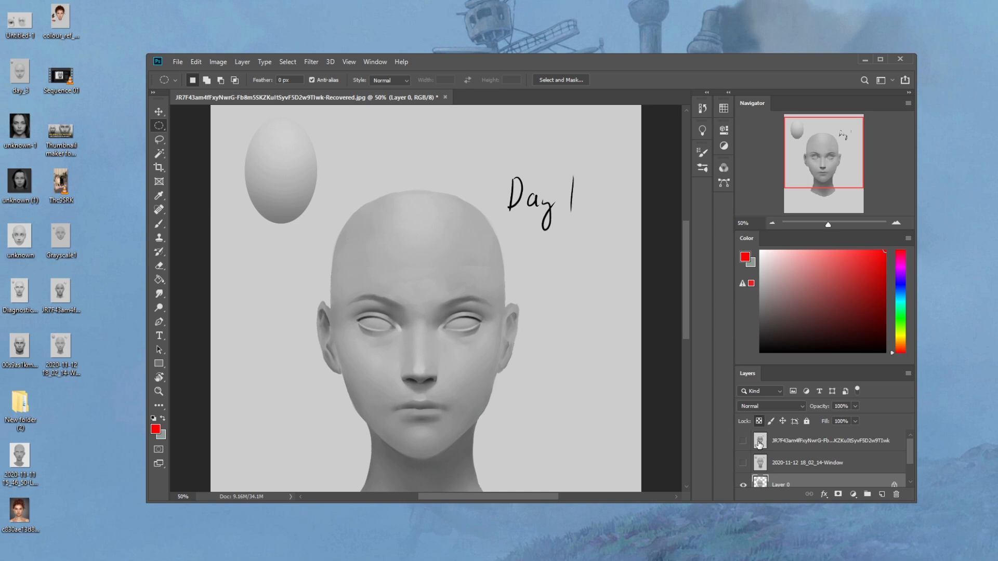
pyautogui.rightClick(779, 461)
pyautogui.click(807, 340)
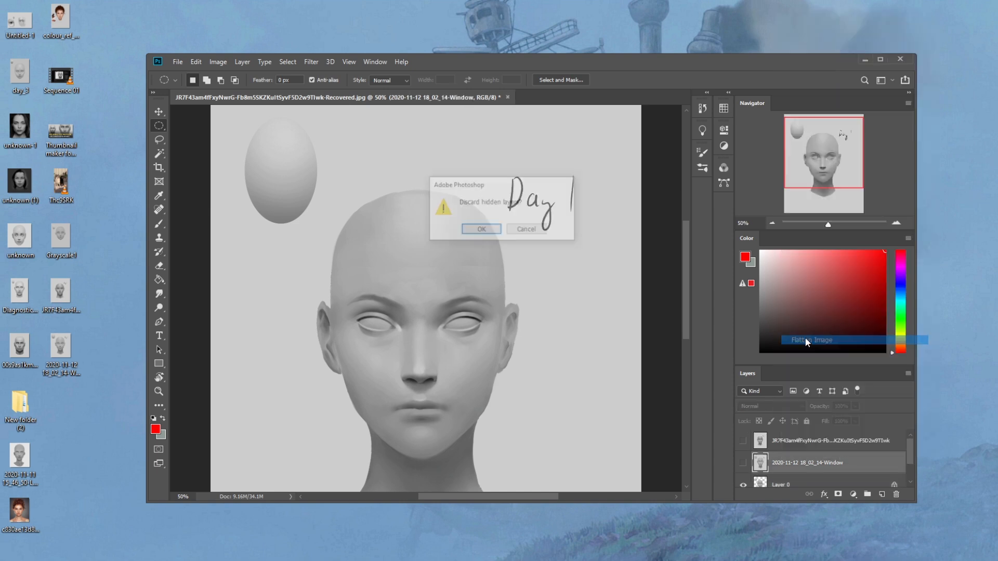
pyautogui.click(489, 230)
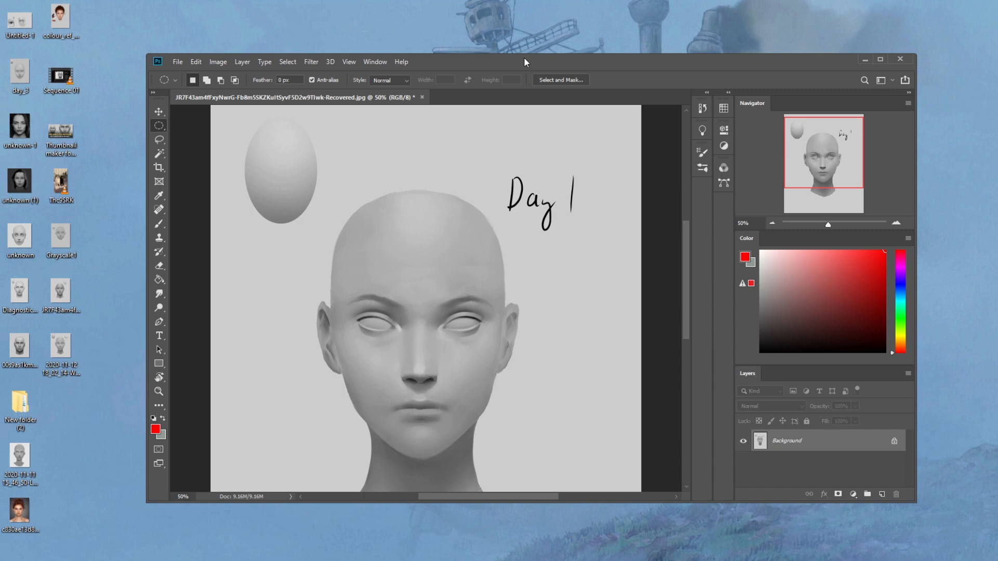
pyautogui.click(423, 99)
pyautogui.click(480, 237)
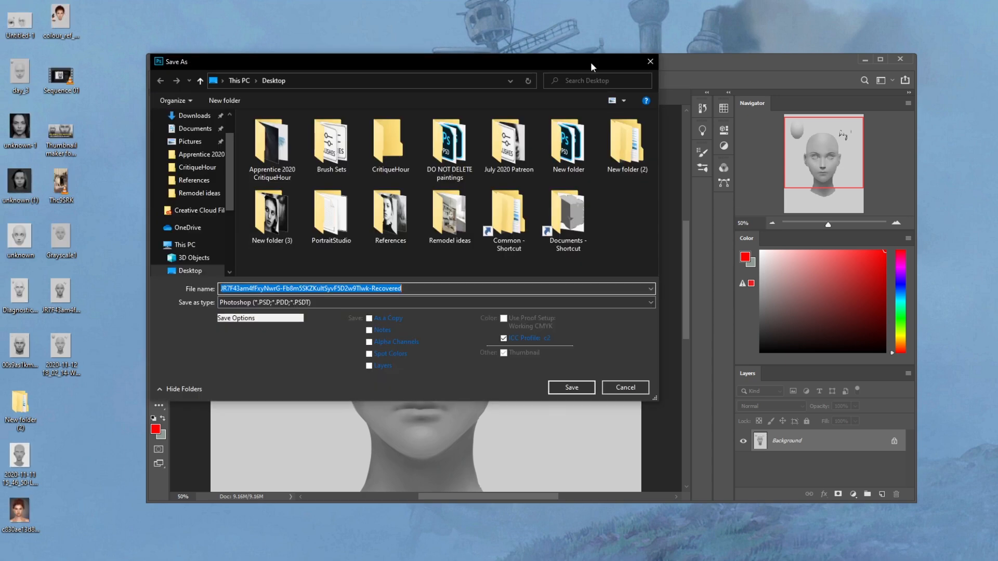
pyautogui.click(649, 63)
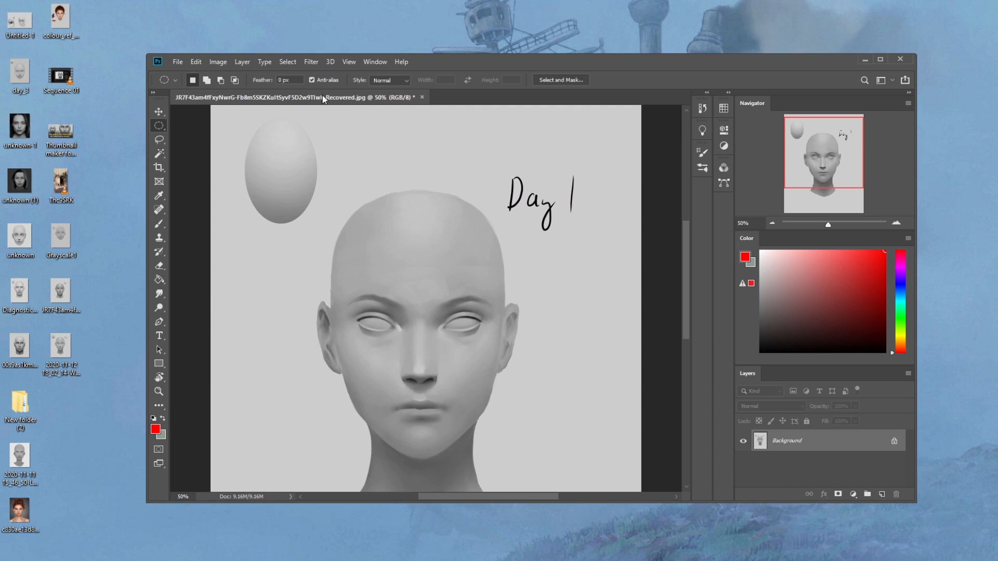
pyautogui.click(178, 62)
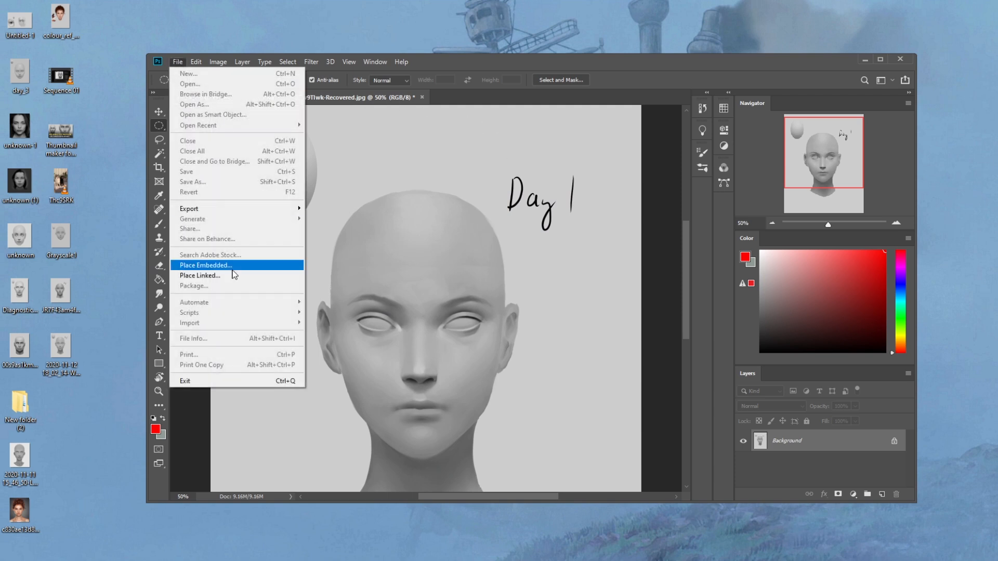
pyautogui.click(672, 194)
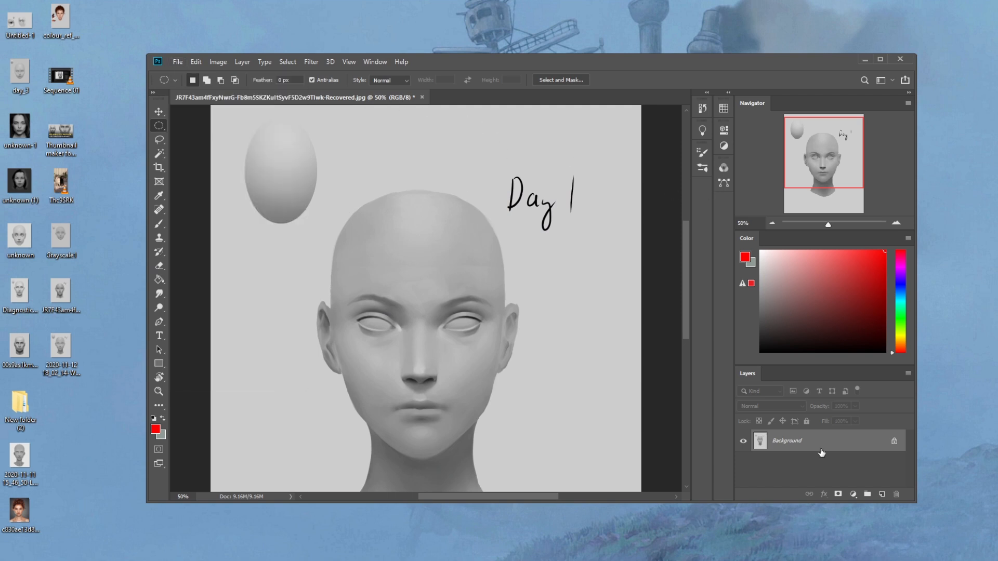
# - Close the portrait document and save its changes to the Desktop as a JPEG at Maximum quality 10, Progressive format
pyautogui.click(422, 97)
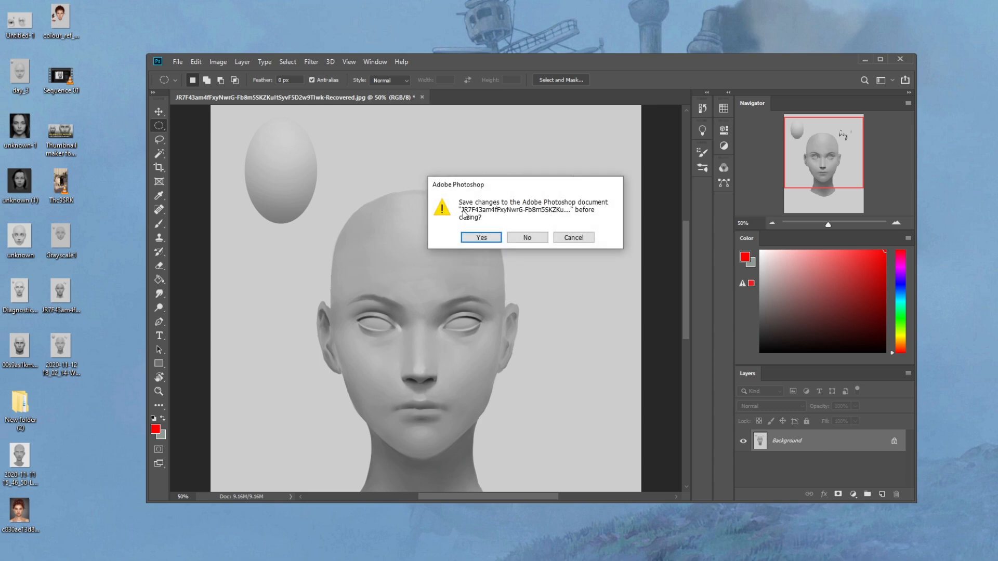
pyautogui.click(482, 237)
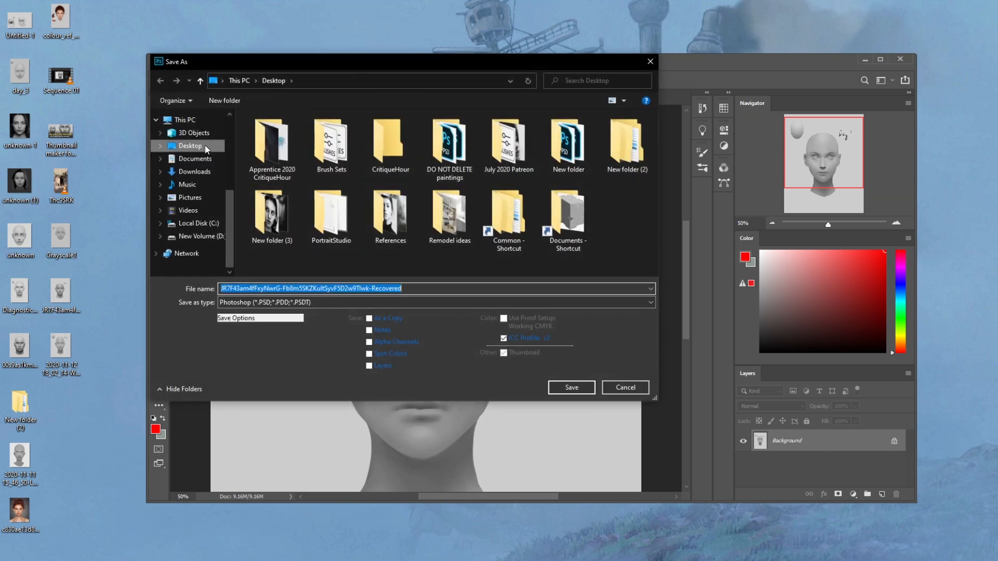
pyautogui.click(297, 301)
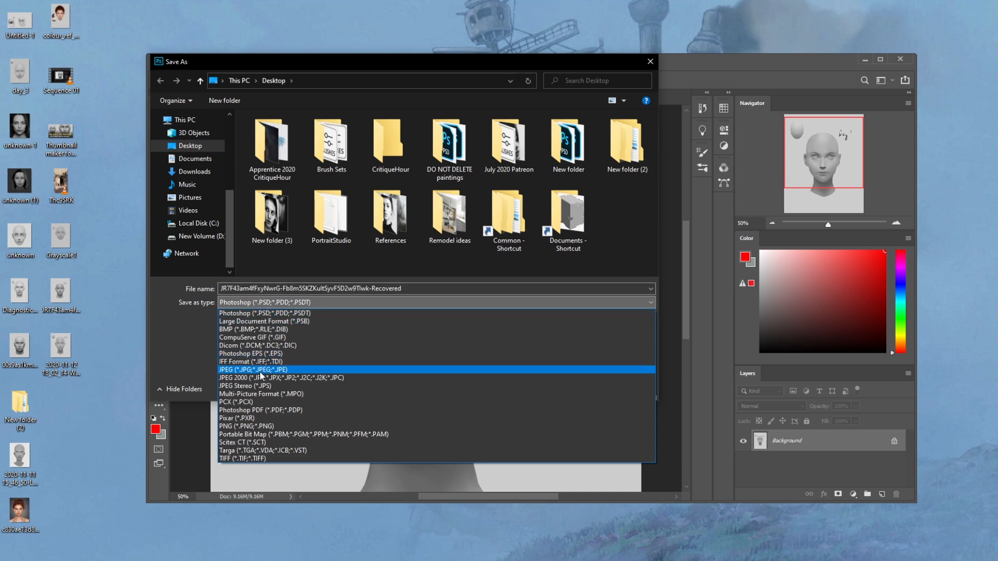
pyautogui.click(261, 370)
pyautogui.scroll(1, 197, 156)
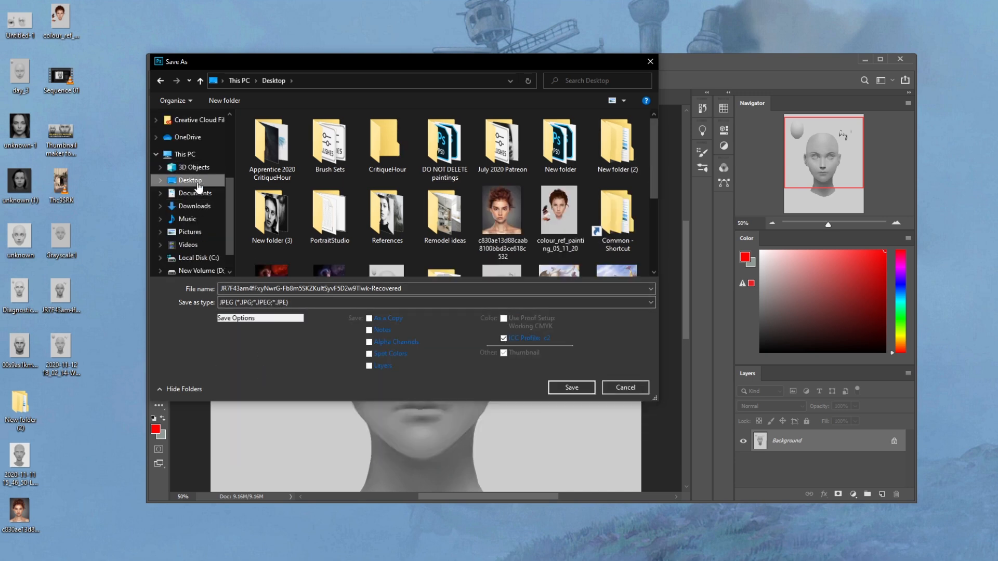
pyautogui.click(565, 388)
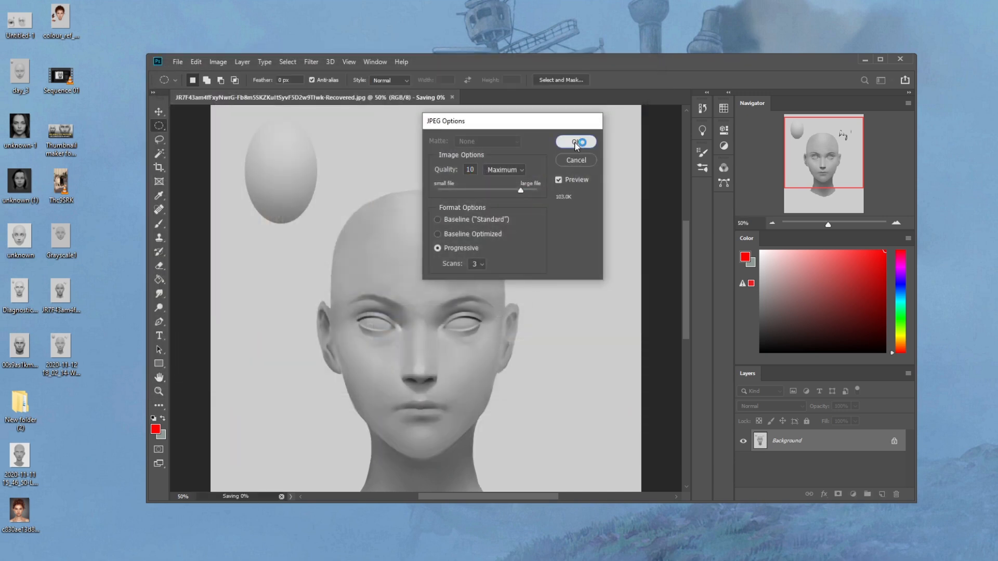
pyautogui.click(575, 142)
# - Switch to the browser and open the r/istebrak Reddit community from the istebrak.com site
pyautogui.moveTo(503, 63); pyautogui.dragTo(489, 58)
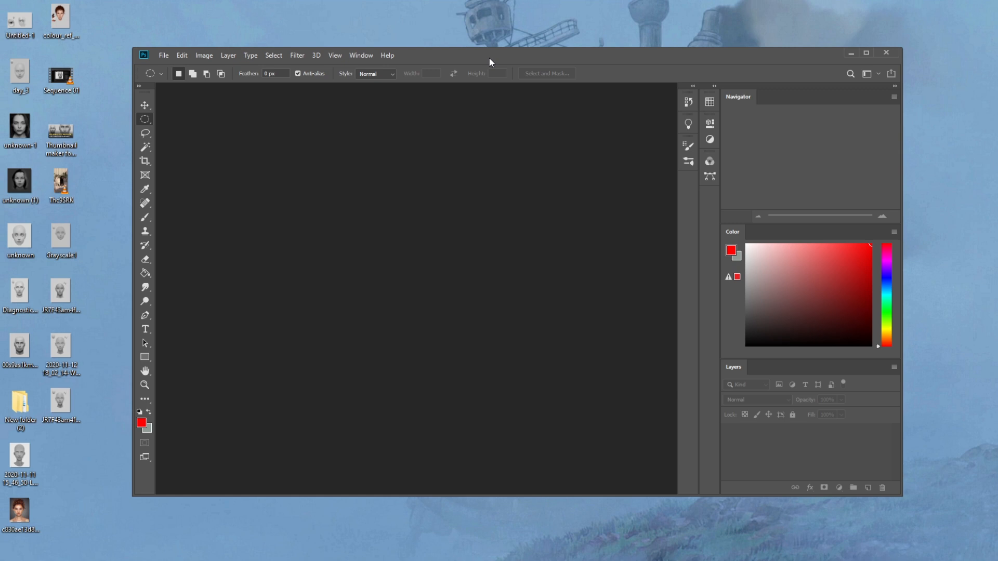
pyautogui.click(486, 18)
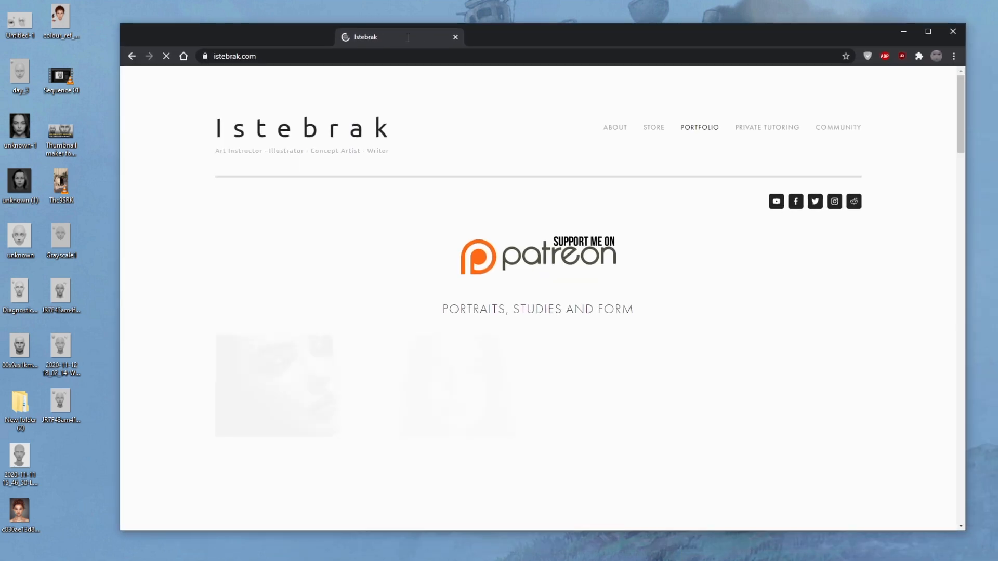
pyautogui.click(853, 202)
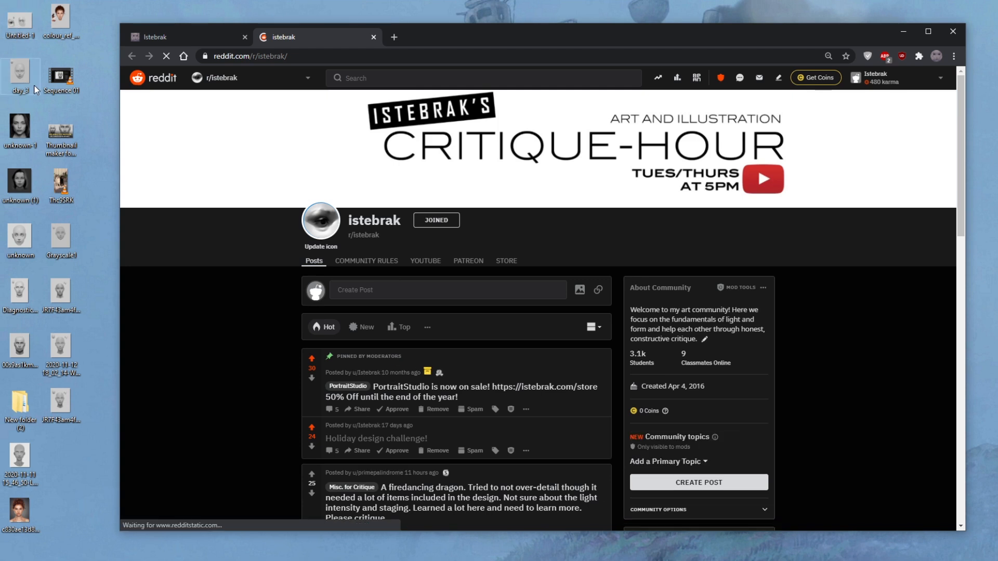
# - View Untitled-1.png and day_3.png from the desktop in Photos, enlarging the day_3.png window
pyautogui.click(21, 26)
pyautogui.doubleClick(21, 26)
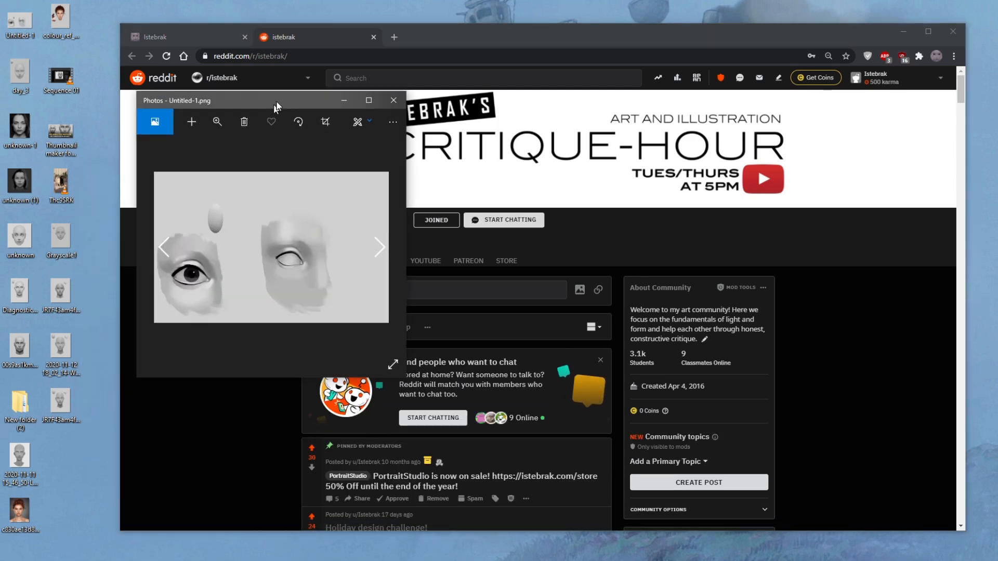
pyautogui.doubleClick(31, 75)
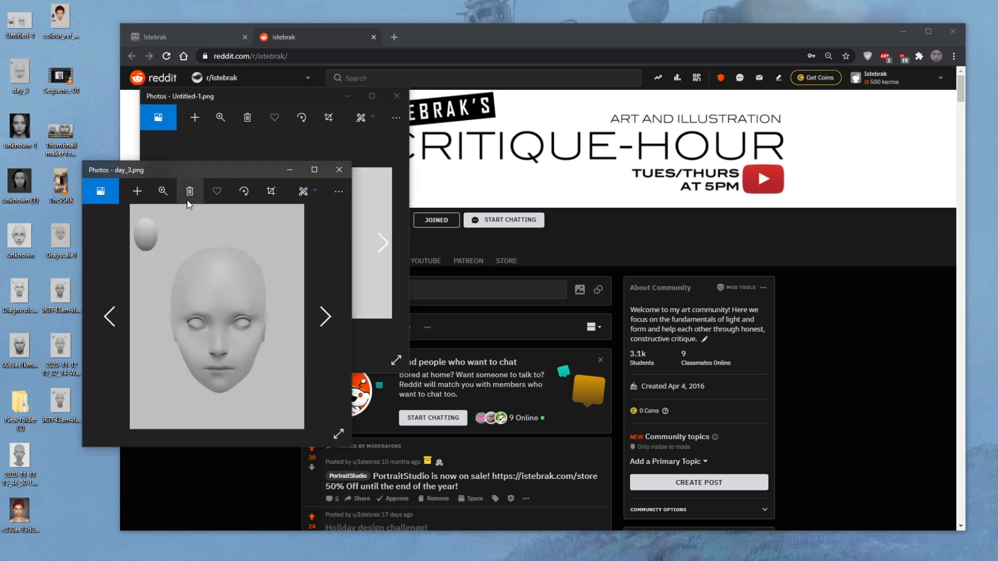
pyautogui.moveTo(215, 171); pyautogui.dragTo(269, 92)
pyautogui.moveTo(409, 366); pyautogui.dragTo(496, 466)
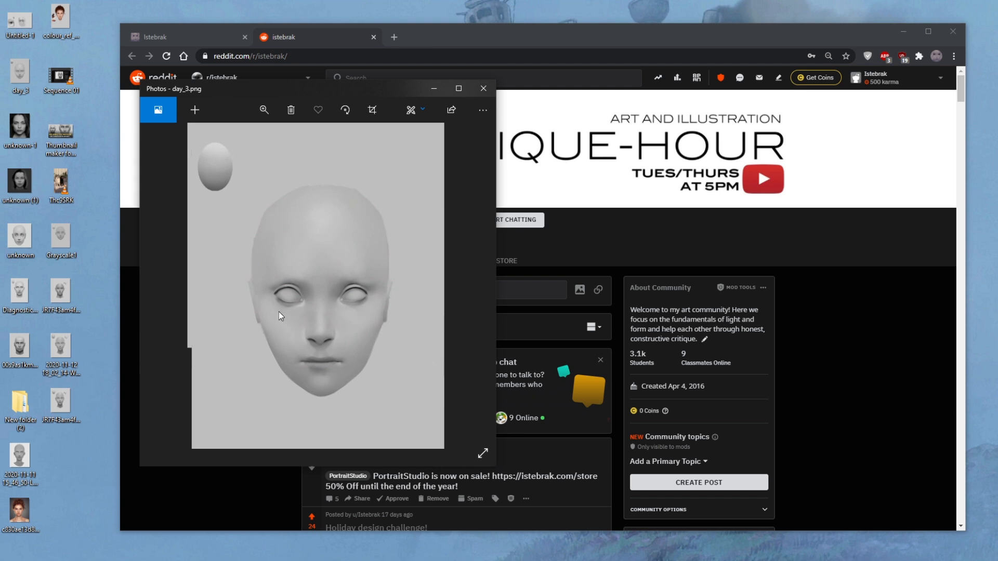
# - View unknown.png and Diagnostic_Portrait_1_JPG.jpg from the desktop, cascading their windows over the day_3.png image
pyautogui.doubleClick(26, 233)
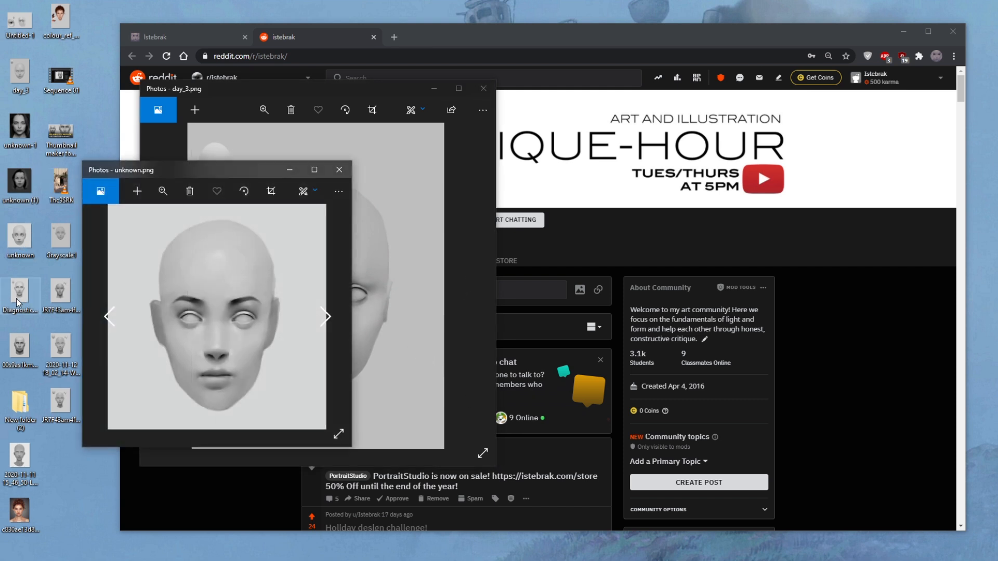
pyautogui.moveTo(179, 171); pyautogui.dragTo(313, 106)
pyautogui.doubleClick(19, 292)
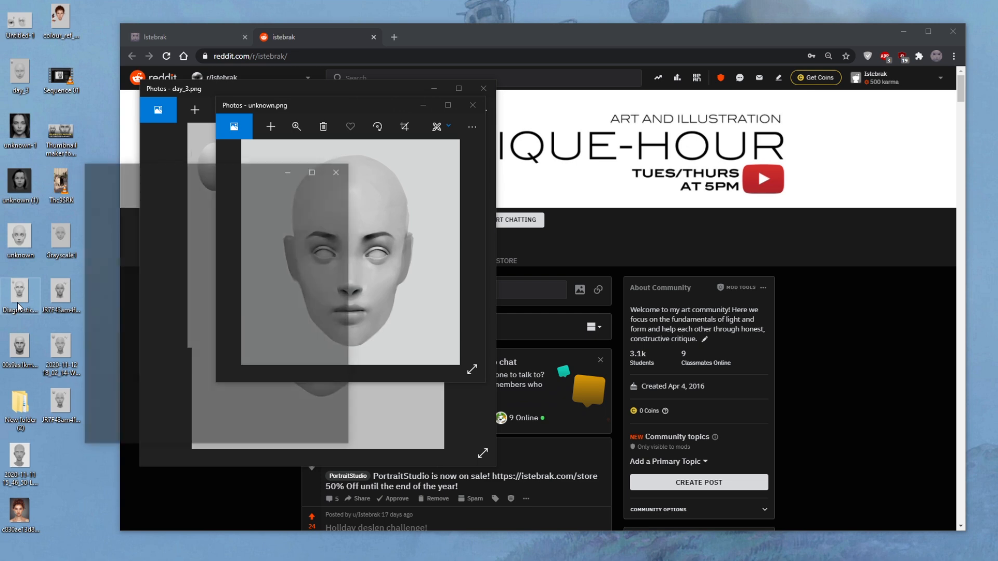
pyautogui.moveTo(171, 171); pyautogui.dragTo(347, 101)
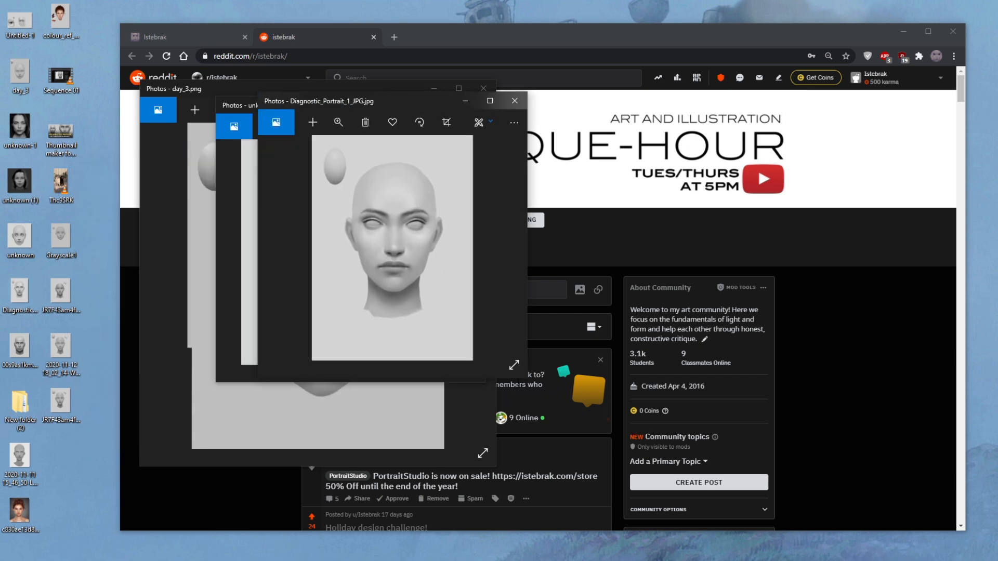
pyautogui.click(524, 378)
pyautogui.press('Right')
pyautogui.press('Right')
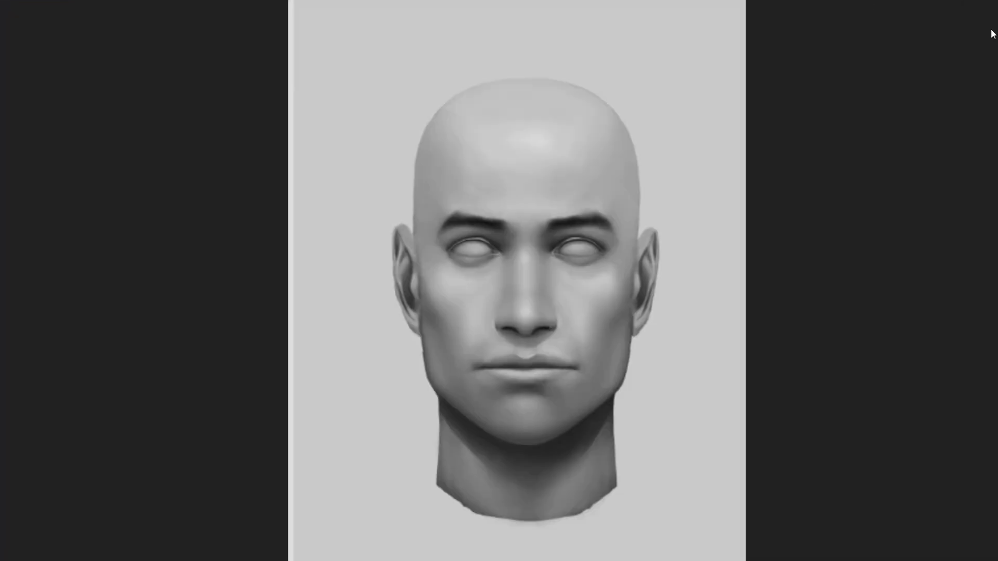
pyautogui.press('Escape')
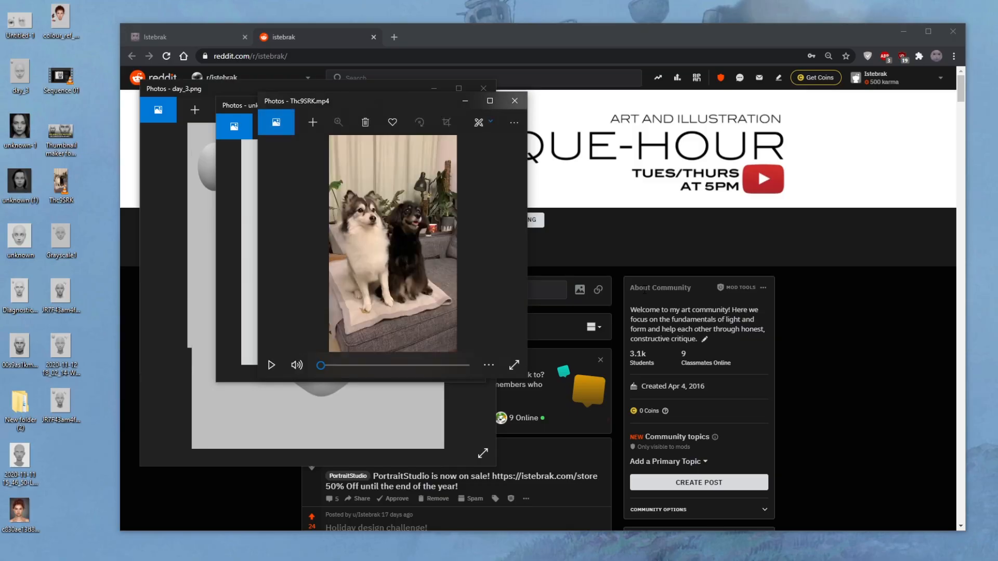
pyautogui.click(522, 105)
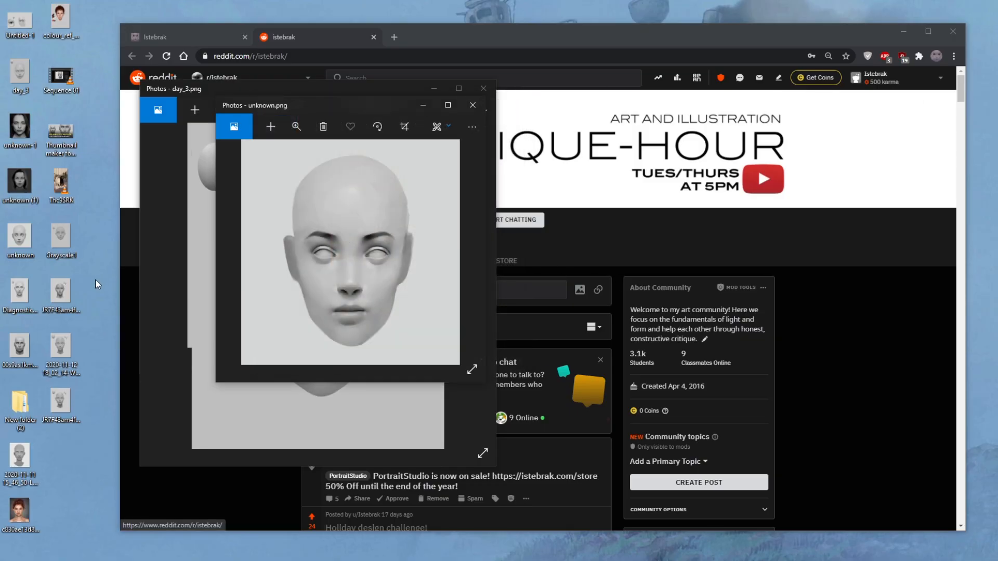
# - View Diagnostic_Portrait_1_JPG.jpg in a taller window and open 00s9as1kmvx51.png from the desktop
pyautogui.doubleClick(18, 301)
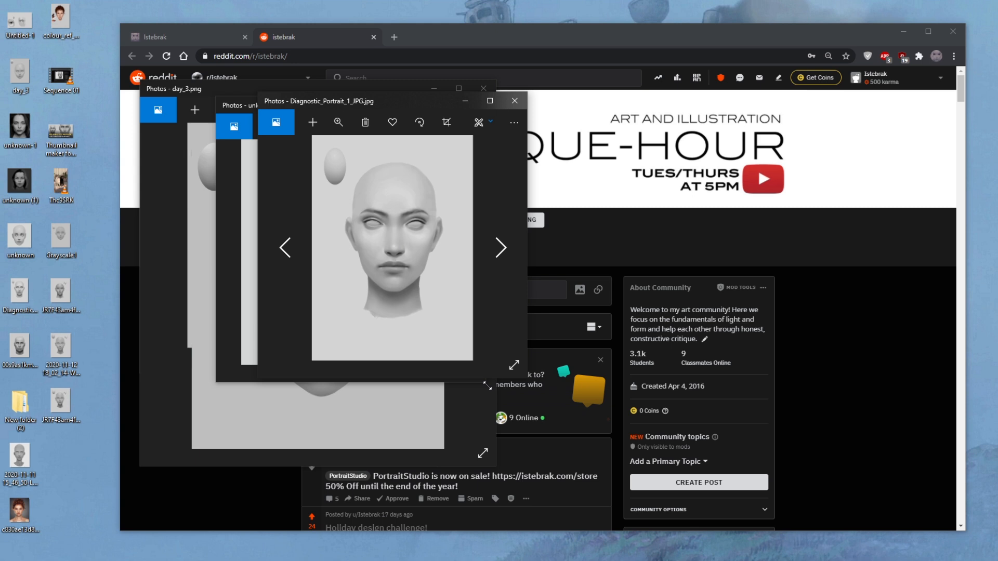
pyautogui.moveTo(500, 382); pyautogui.dragTo(513, 480)
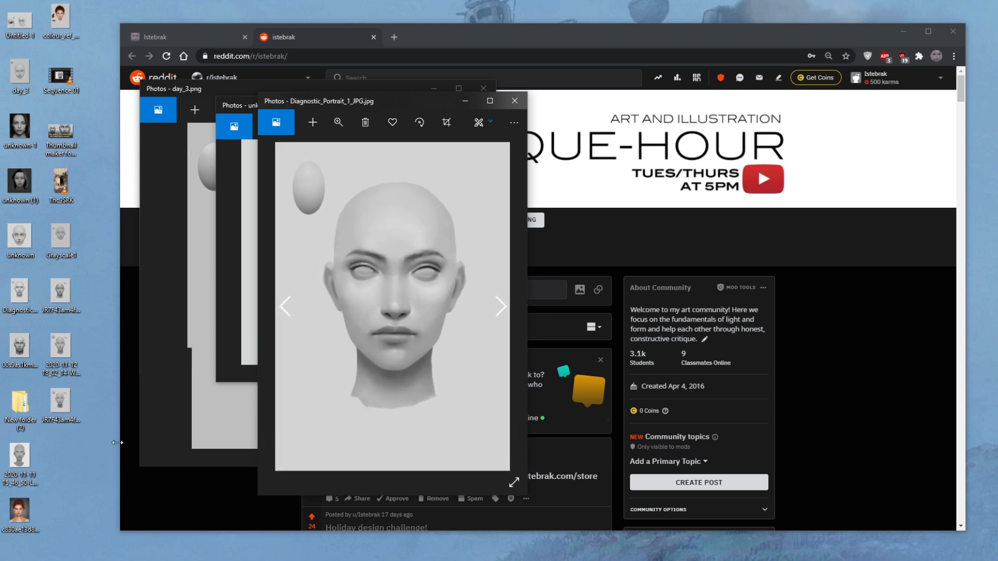
pyautogui.doubleClick(20, 346)
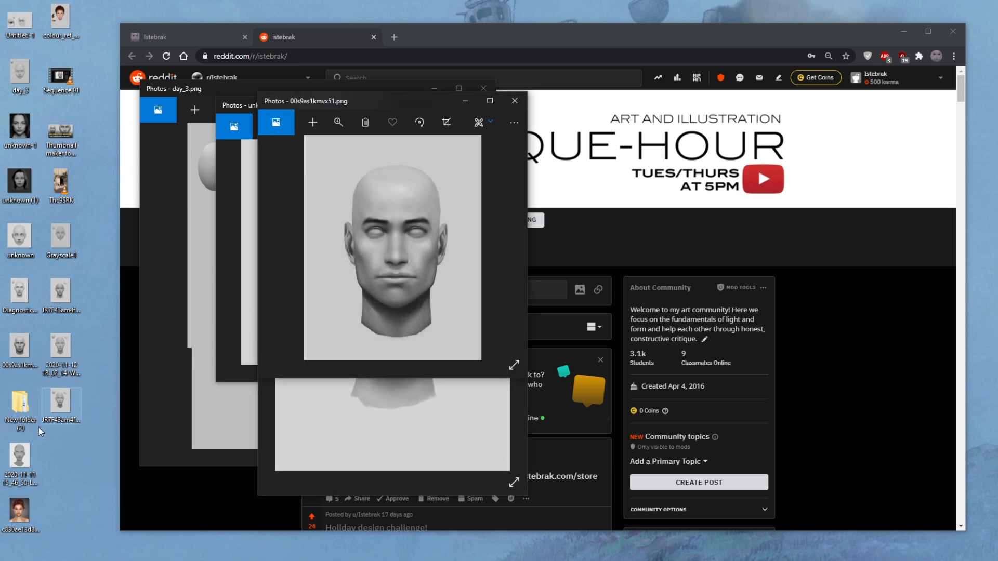
# - View Grayscale1.png in a taller window, and look briefly at colour_ref_painting_05_11_20.jpg before closing it
pyautogui.doubleClick(68, 248)
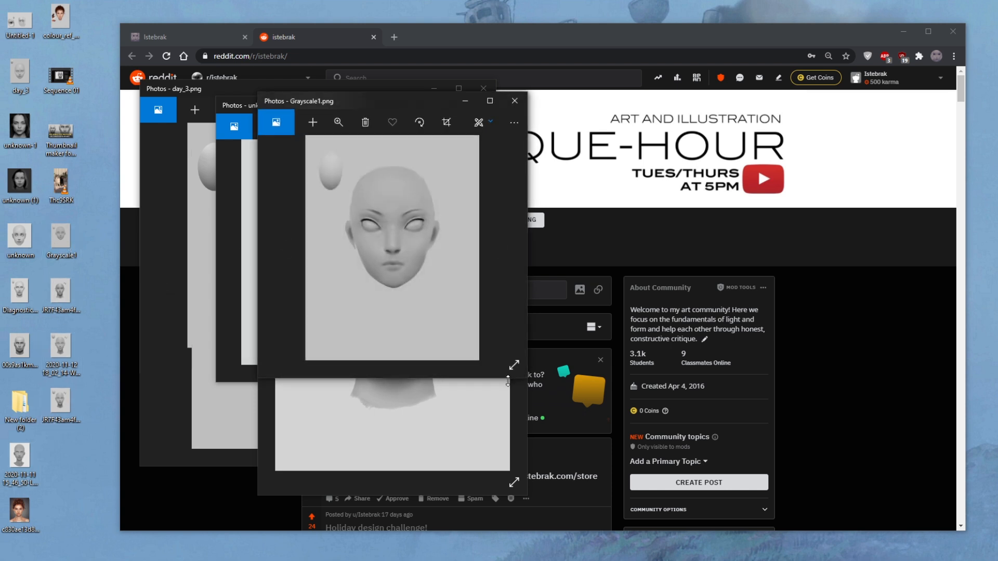
pyautogui.moveTo(507, 381); pyautogui.dragTo(507, 448)
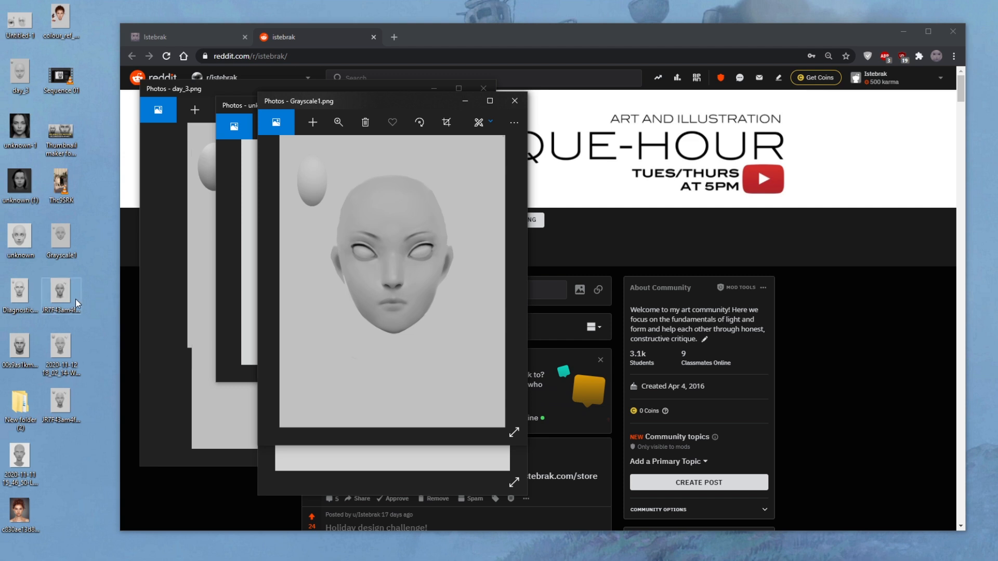
pyautogui.doubleClick(62, 20)
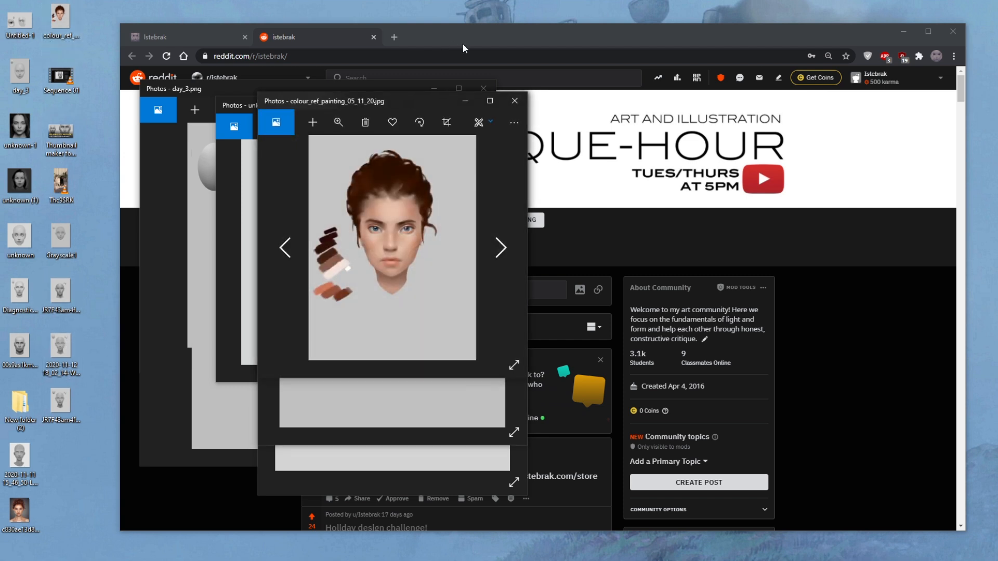
pyautogui.click(514, 101)
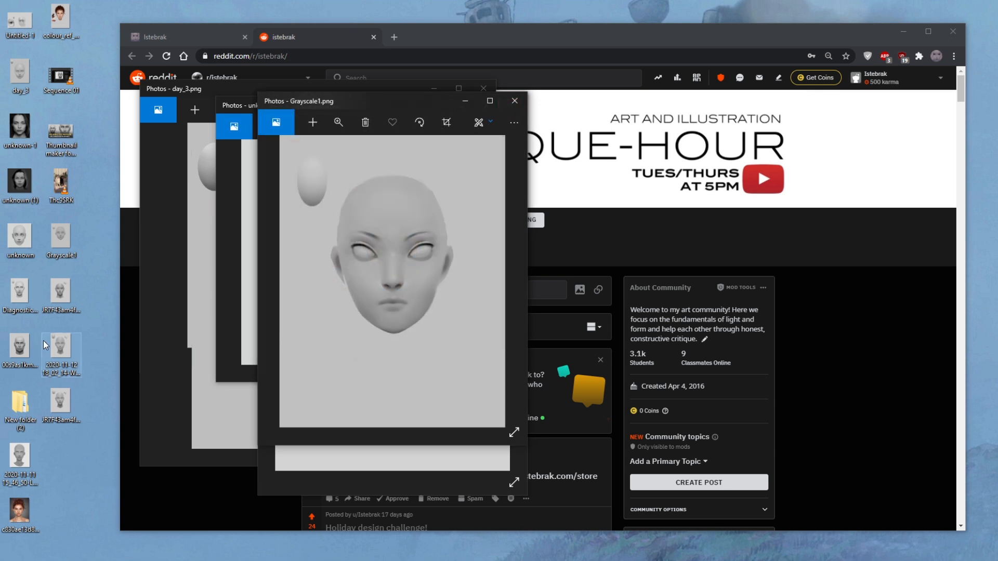
pyautogui.click(79, 28)
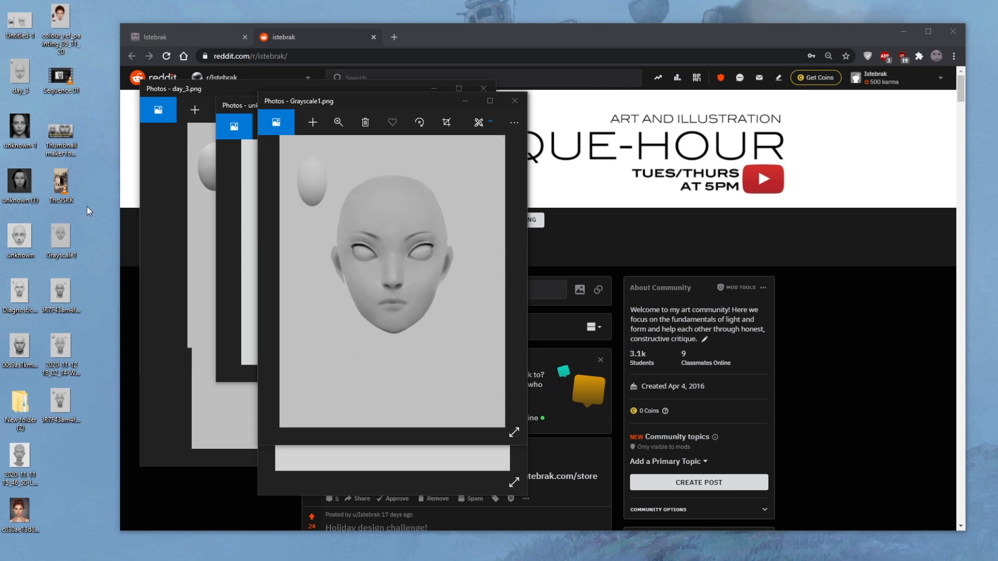
# - Close all the remaining Photos windows with the portrait studies
pyautogui.click(509, 104)
pyautogui.click(508, 104)
pyautogui.click(509, 103)
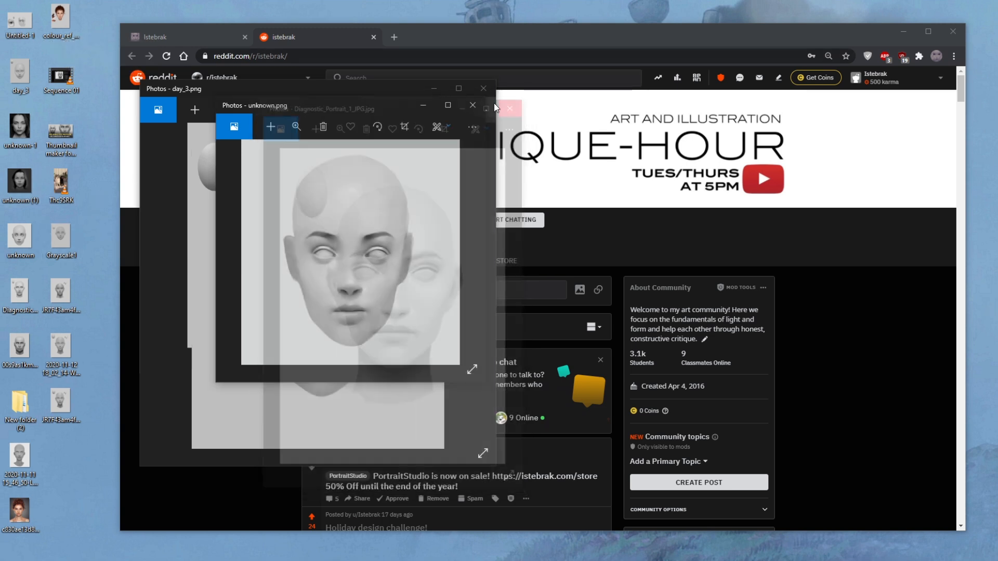
pyautogui.click(490, 92)
pyautogui.click(474, 104)
pyautogui.click(400, 98)
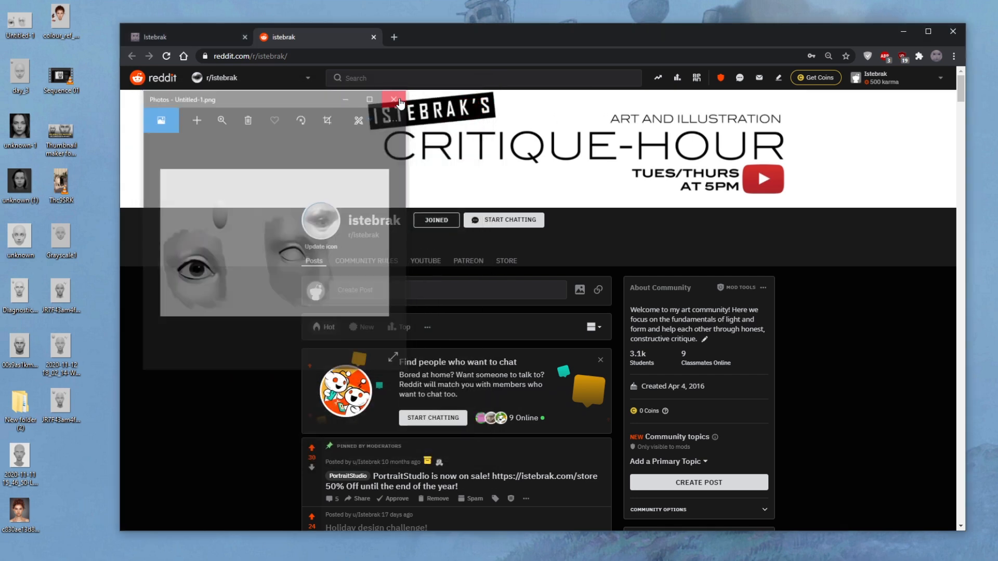
# - Check the dates in the system calendar for November 2020 and dismiss it
pyautogui.click(319, 13)
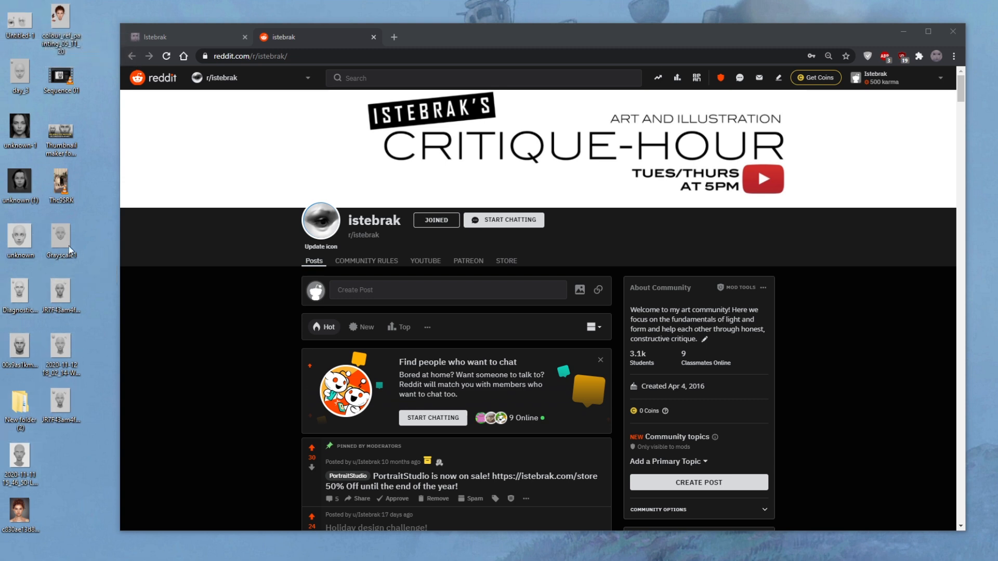
pyautogui.moveTo(70, 198)
pyautogui.click(987, 560)
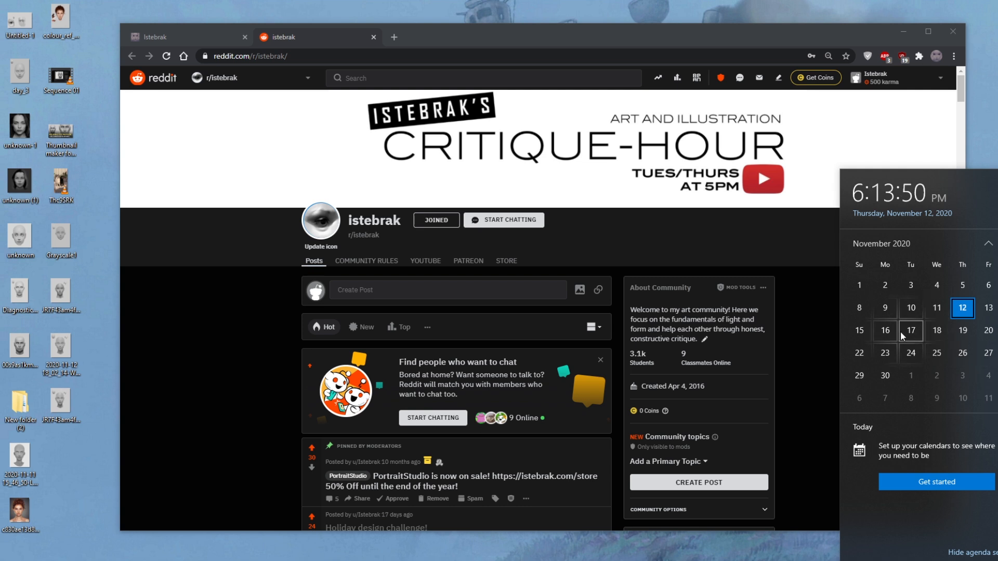
pyautogui.click(737, 169)
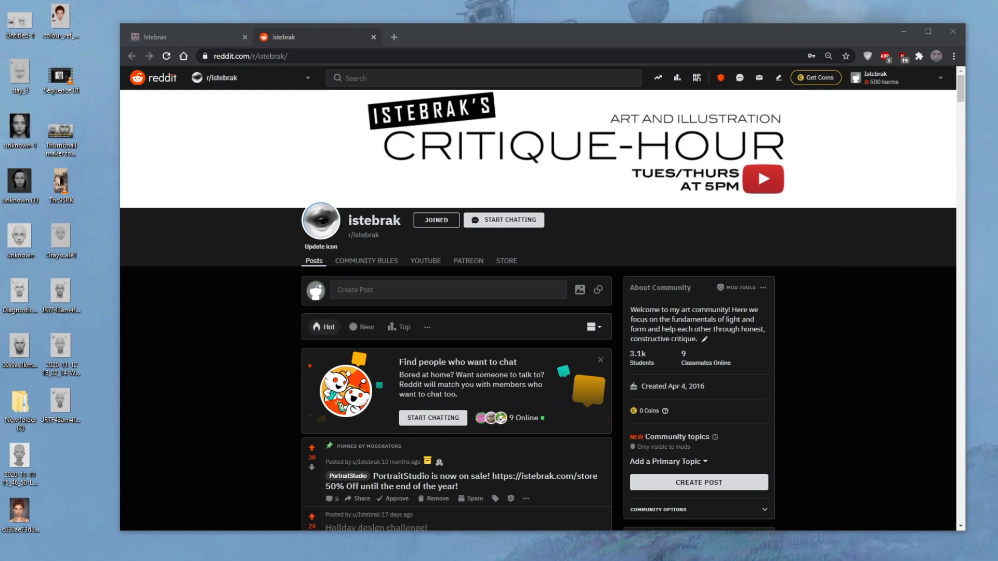